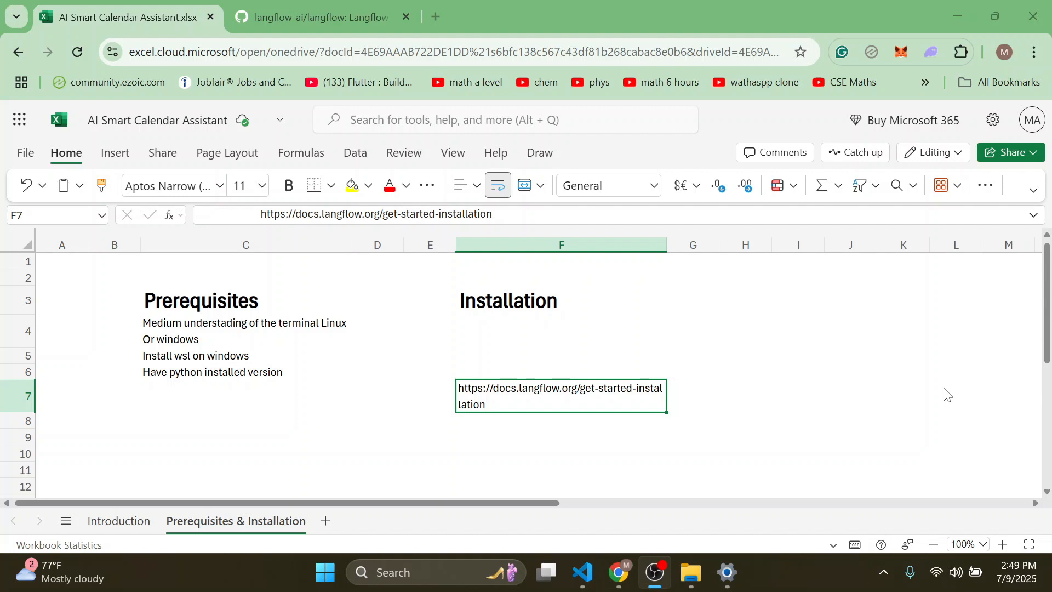
{"action": "left_click", "coordinate": [626, 582]}
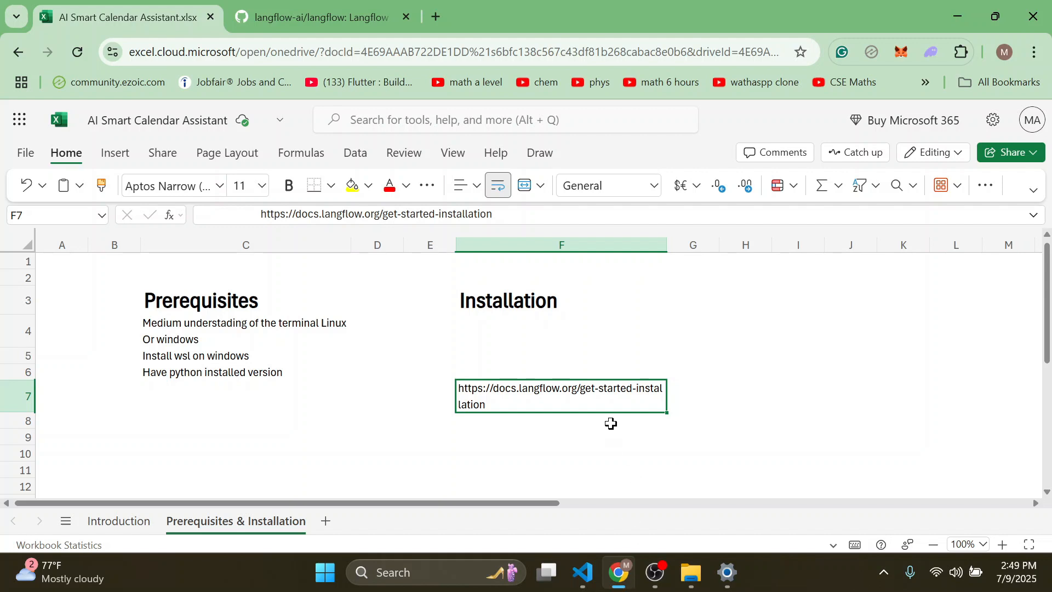
{"action": "triple_click", "coordinate": [552, 398]}
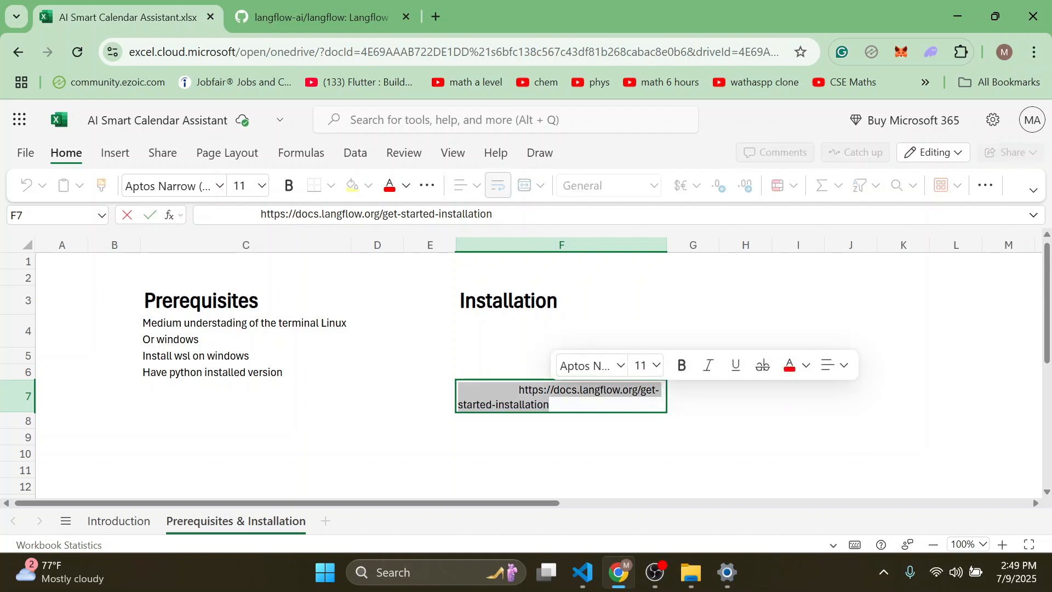
{"action": "type", "text": "https://github.com/langflow-ai/langflow"}
{"action": "left_click", "coordinate": [402, 327]}
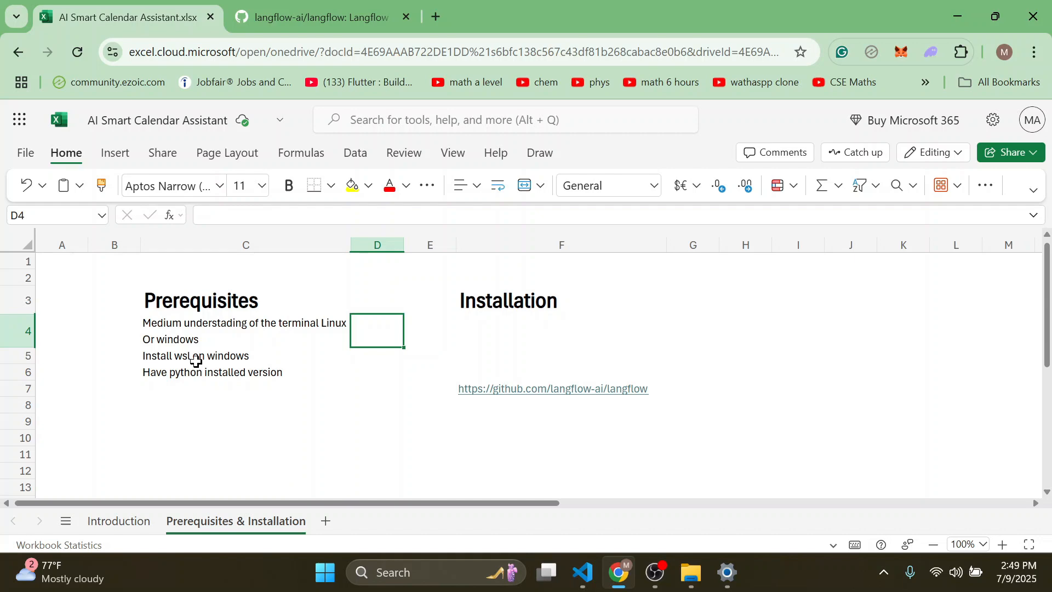
Find the Quickstart section of the langflow GitHub README and open its uv installation link in a new browser tab.
{"action": "key", "text": "ctrl+Tab"}
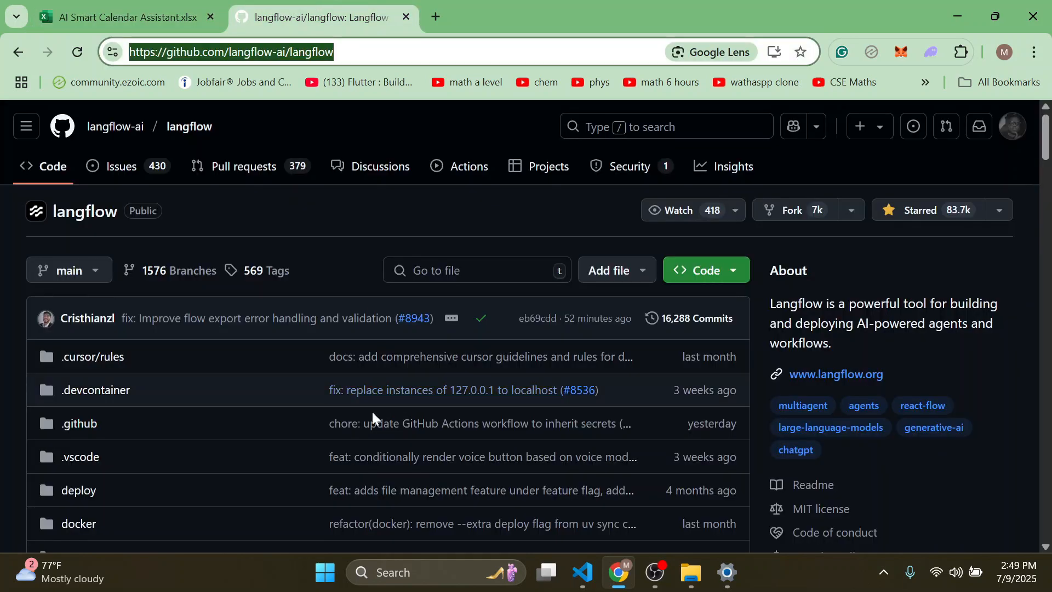
{"action": "left_click_drag", "start_coordinate": [1047, 132], "coordinate": [1048, 315]}
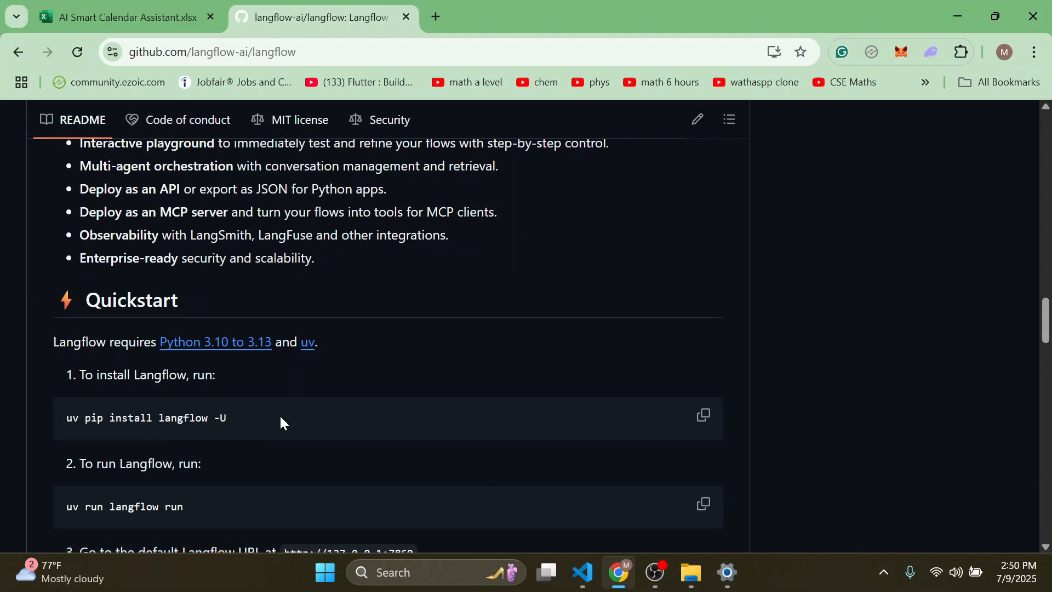
{"action": "left_click", "coordinate": [311, 343]}
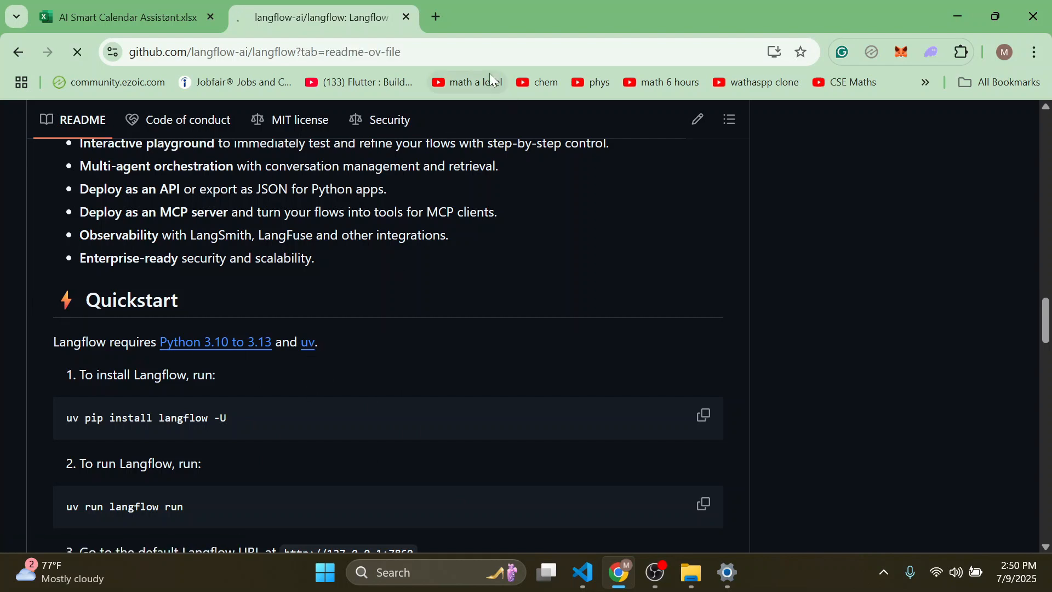
{"action": "right_click", "coordinate": [311, 346]}
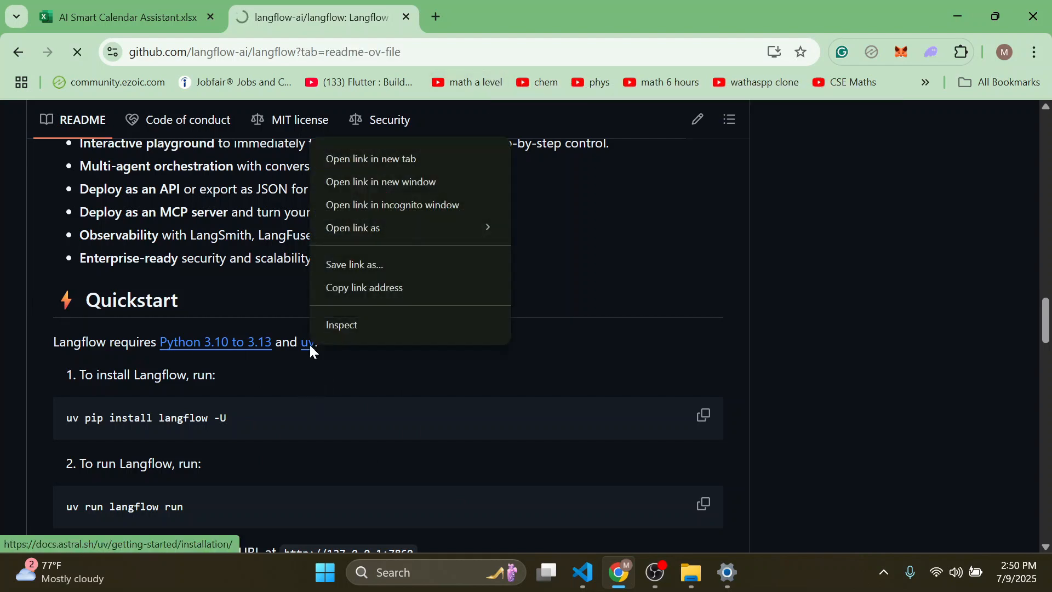
{"action": "left_click", "coordinate": [387, 157]}
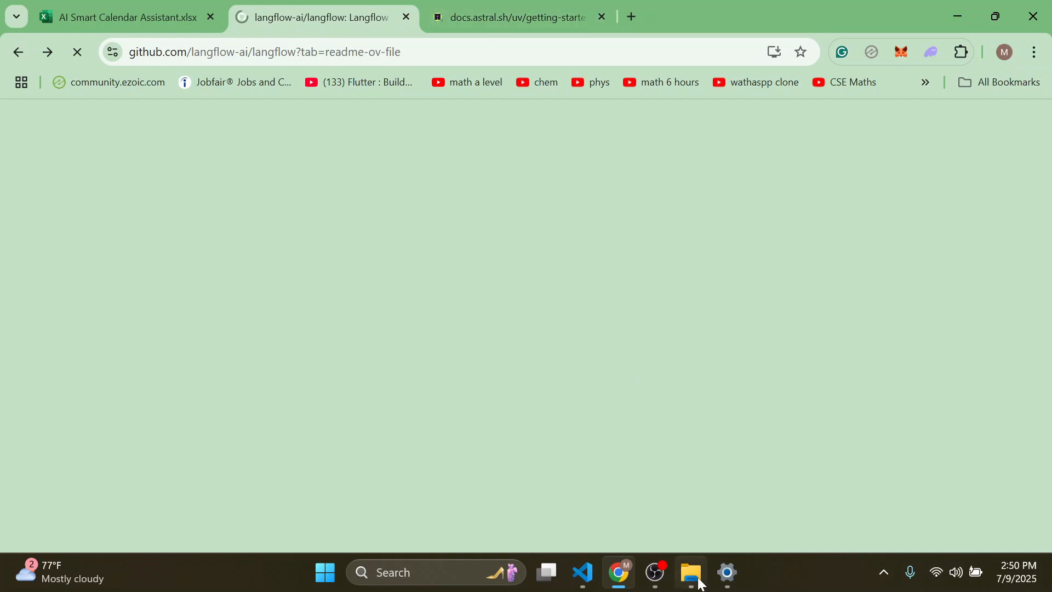
Switch to Visual Studio Code, close the run.sh window while saving running_langflow.sh, and bring up the langlow-tutorial window.
{"action": "mouse_move", "coordinate": [574, 567]}
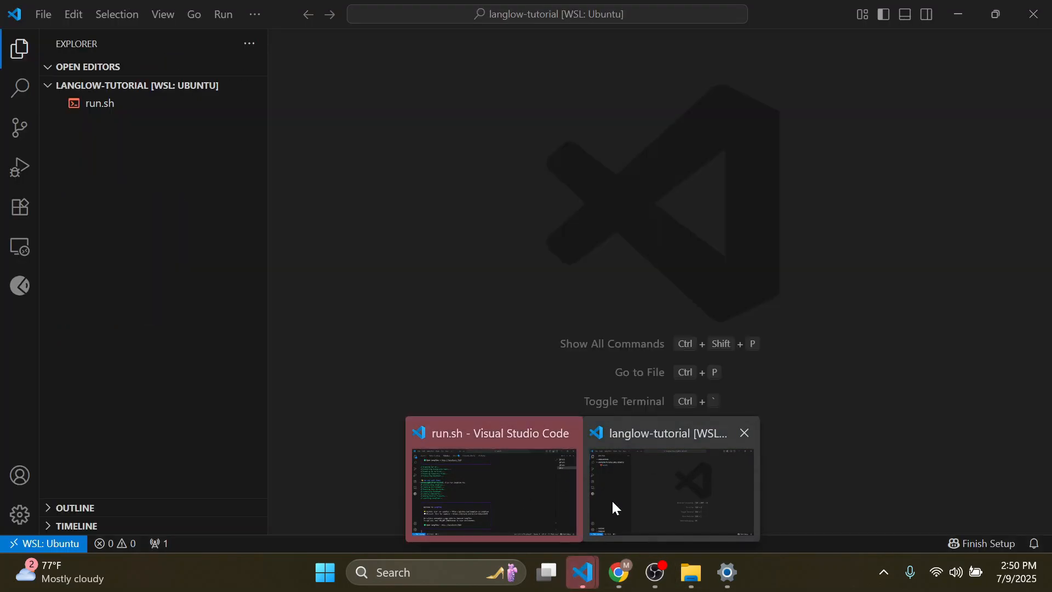
{"action": "left_click", "coordinate": [612, 499]}
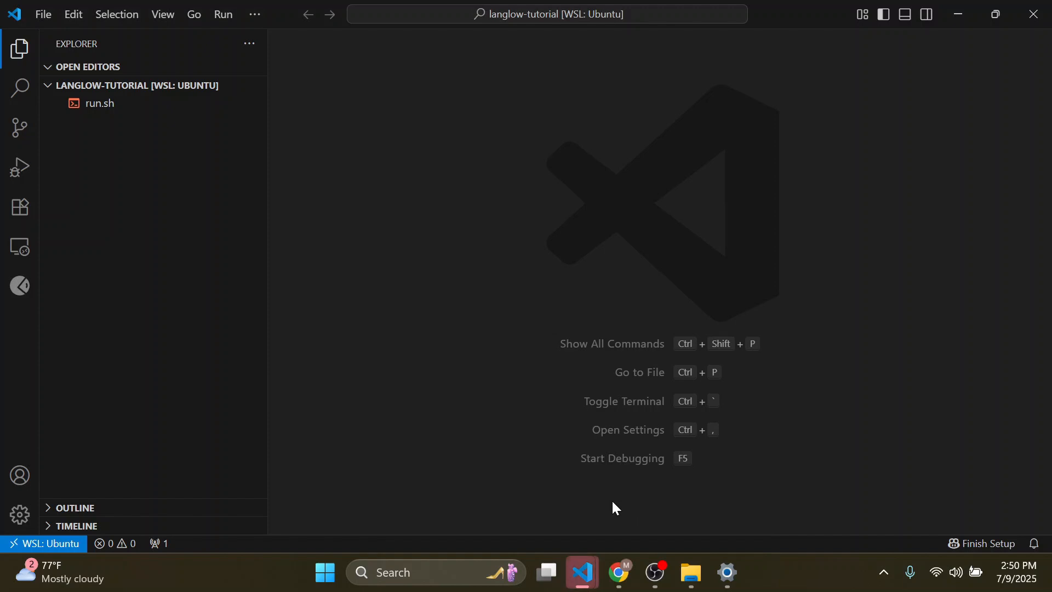
{"action": "mouse_move", "coordinate": [584, 573]}
{"action": "left_click", "coordinate": [492, 505]}
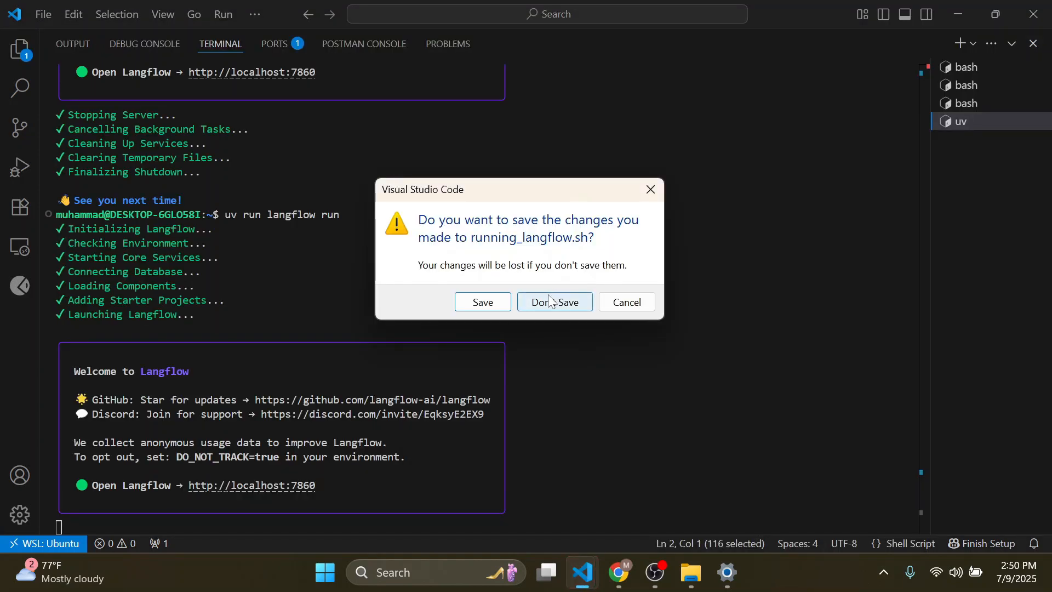
{"action": "left_click", "coordinate": [482, 302]}
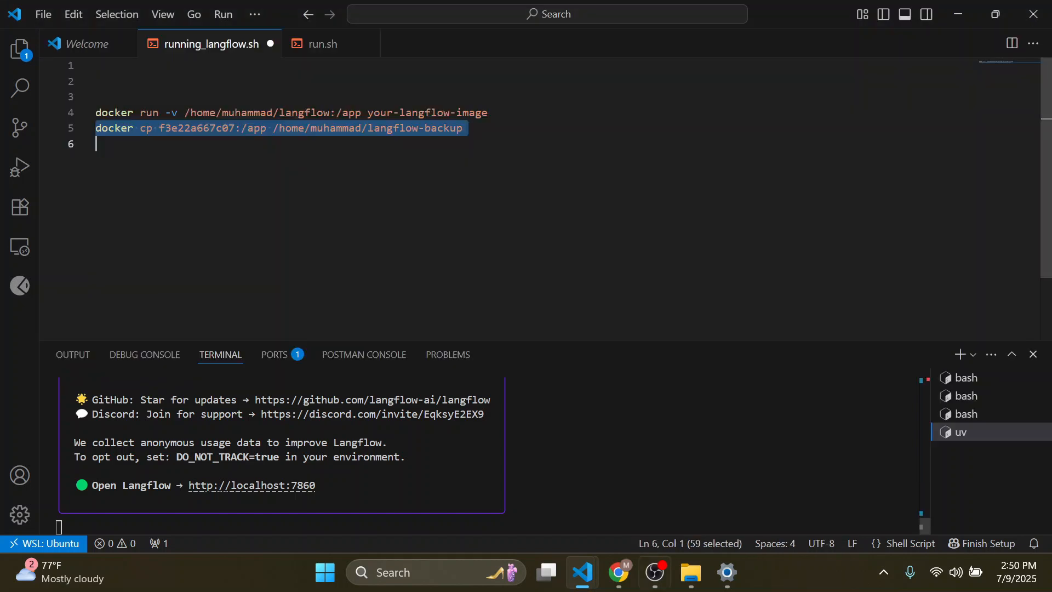
{"action": "mouse_move", "coordinate": [594, 581]}
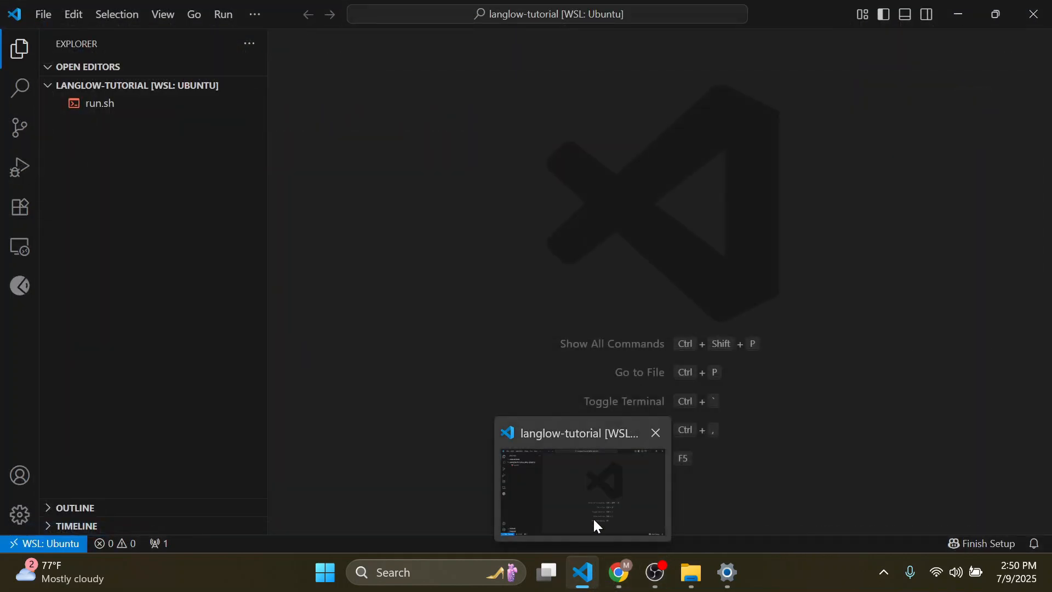
{"action": "left_click", "coordinate": [595, 519]}
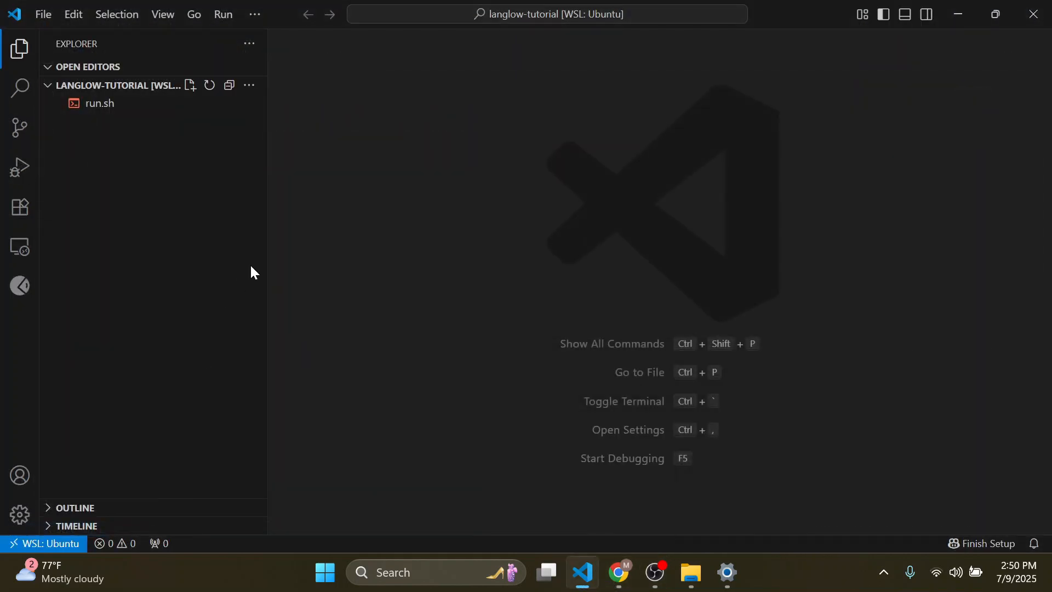
Open a terminal in the langlow-tutorial WSL workspace and dismiss the notification about port 7860.
{"action": "left_click", "coordinate": [52, 545]}
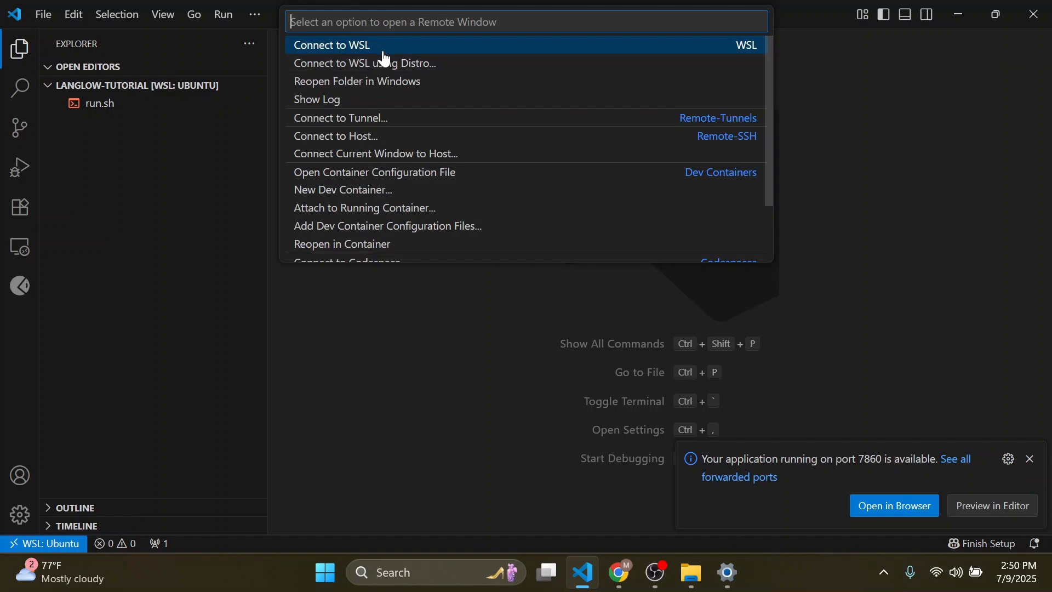
{"action": "left_click", "coordinate": [279, 305]}
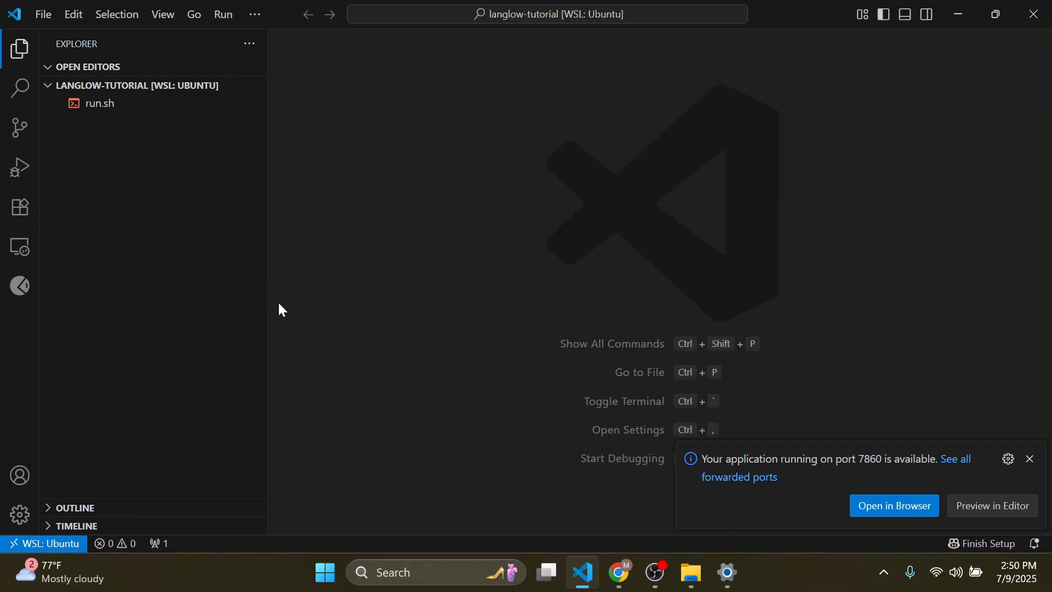
{"action": "left_click", "coordinate": [120, 545]}
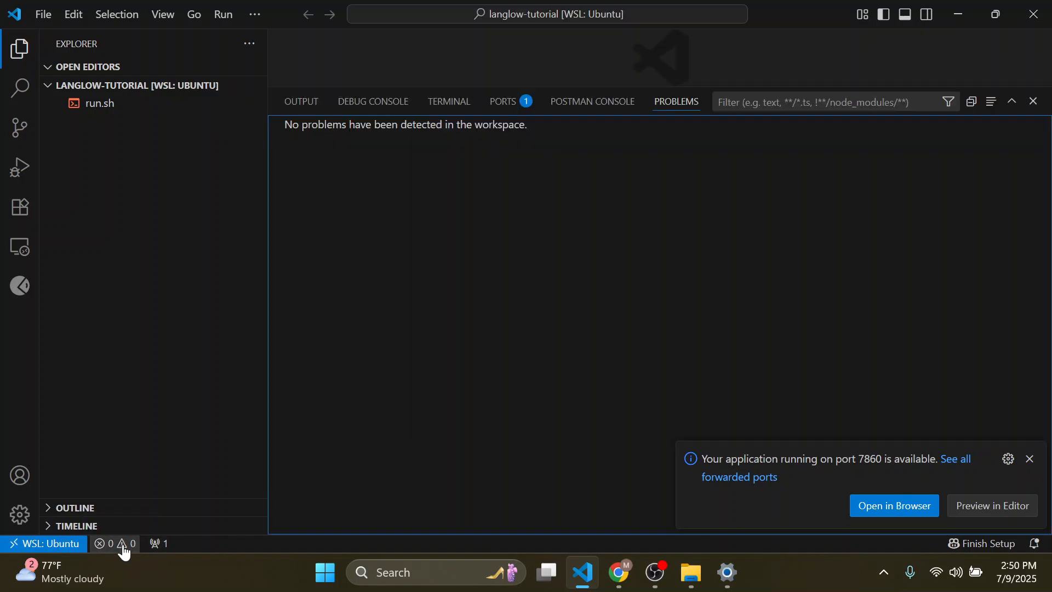
{"action": "left_click", "coordinate": [449, 102]}
{"action": "left_click", "coordinate": [1032, 460]}
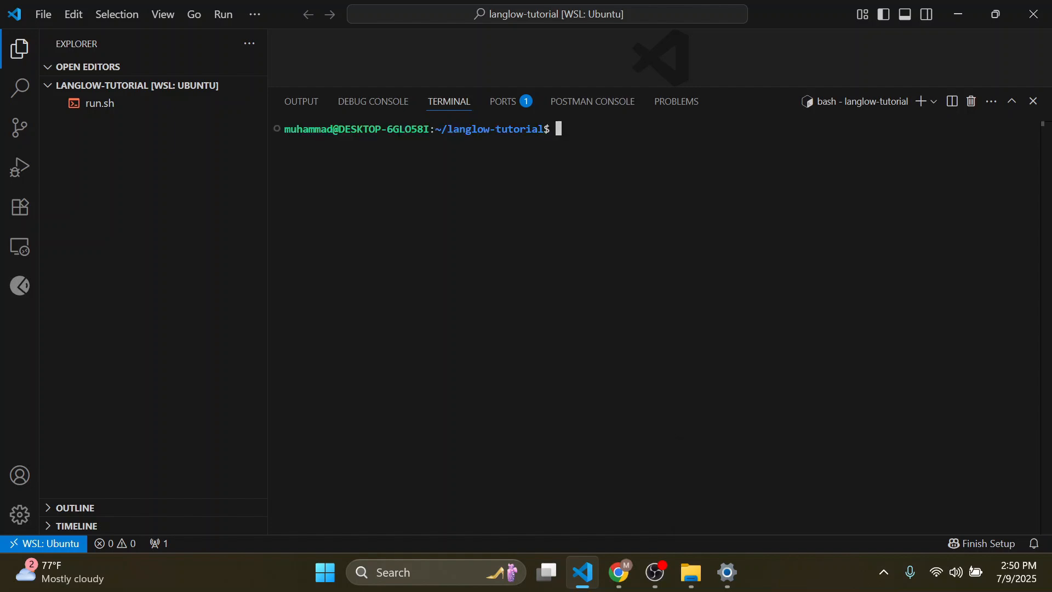
Check the workspace's forwarded ports and return to the terminal.
{"action": "left_click", "coordinate": [505, 105]}
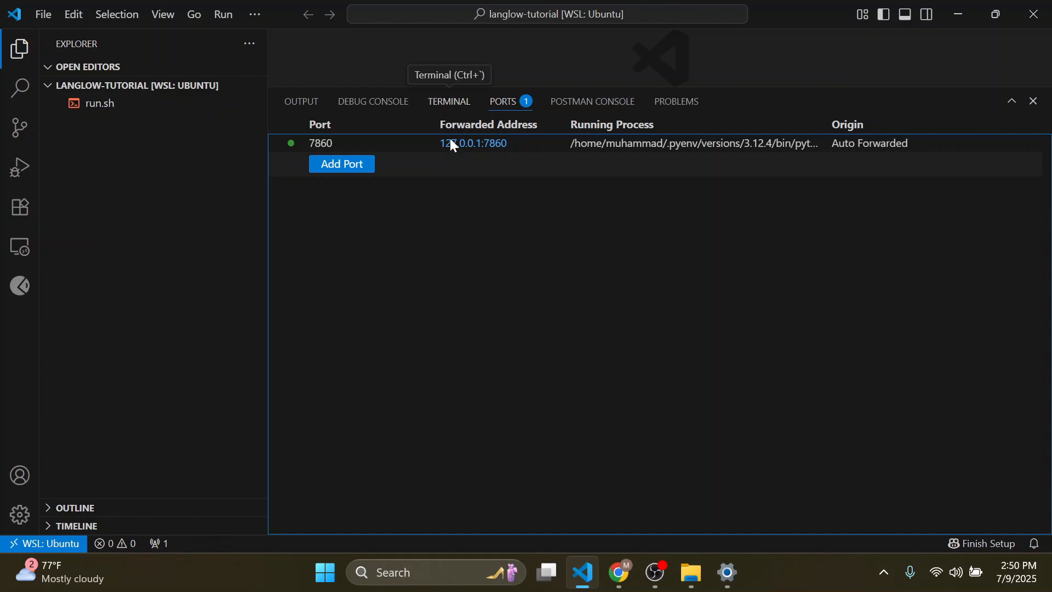
{"action": "left_click", "coordinate": [423, 143]}
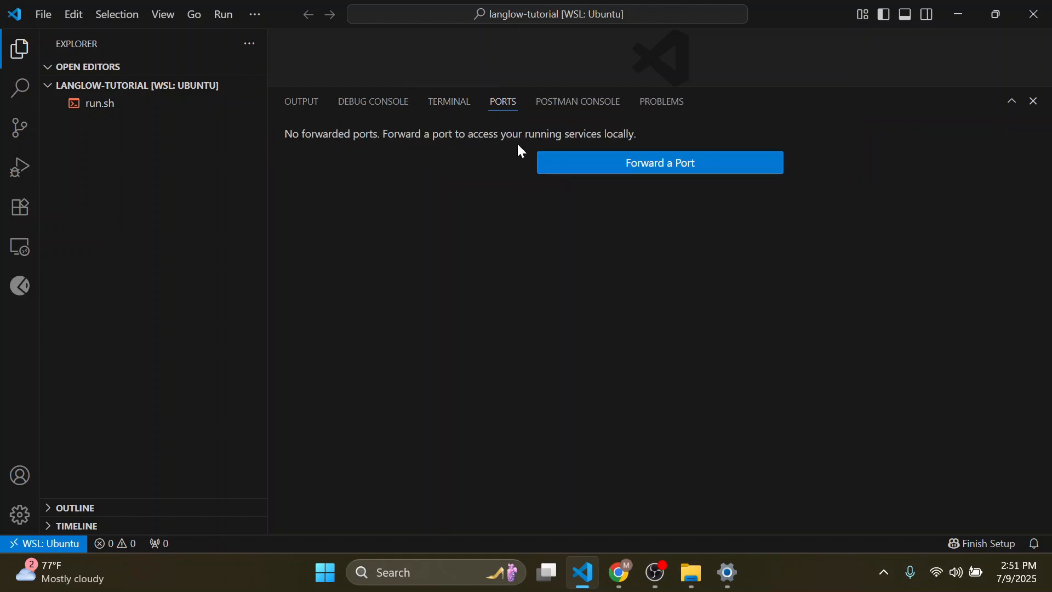
{"action": "left_click", "coordinate": [450, 102]}
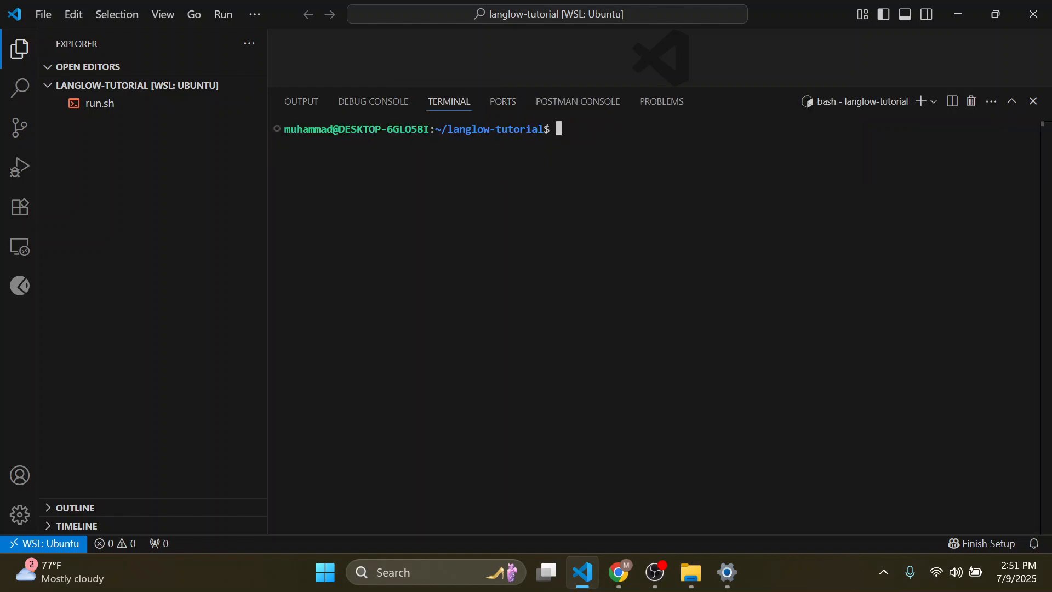
Switch to the browser and review the WSL prerequisite and the Langflow repository link in the AI Smart Calendar Assistant worksheet.
{"action": "left_click", "coordinate": [619, 573]}
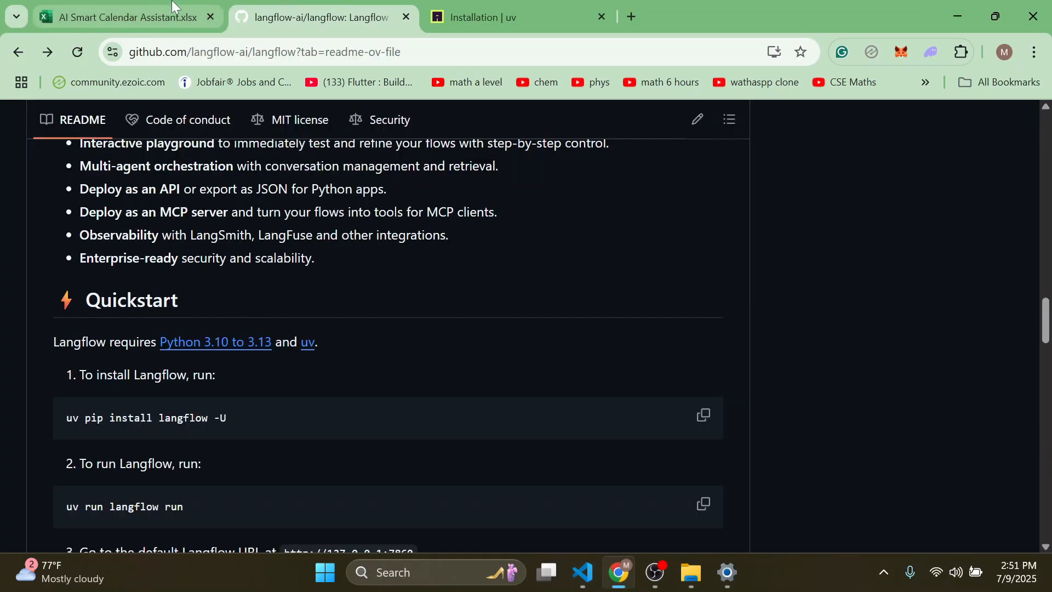
{"action": "left_click", "coordinate": [178, 18]}
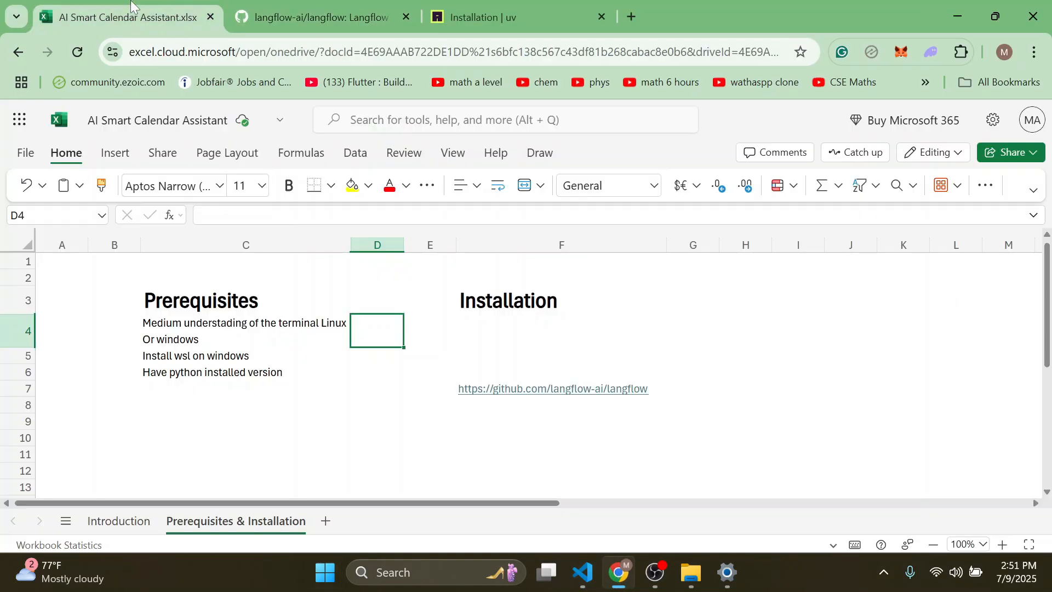
{"action": "left_click", "coordinate": [210, 363]}
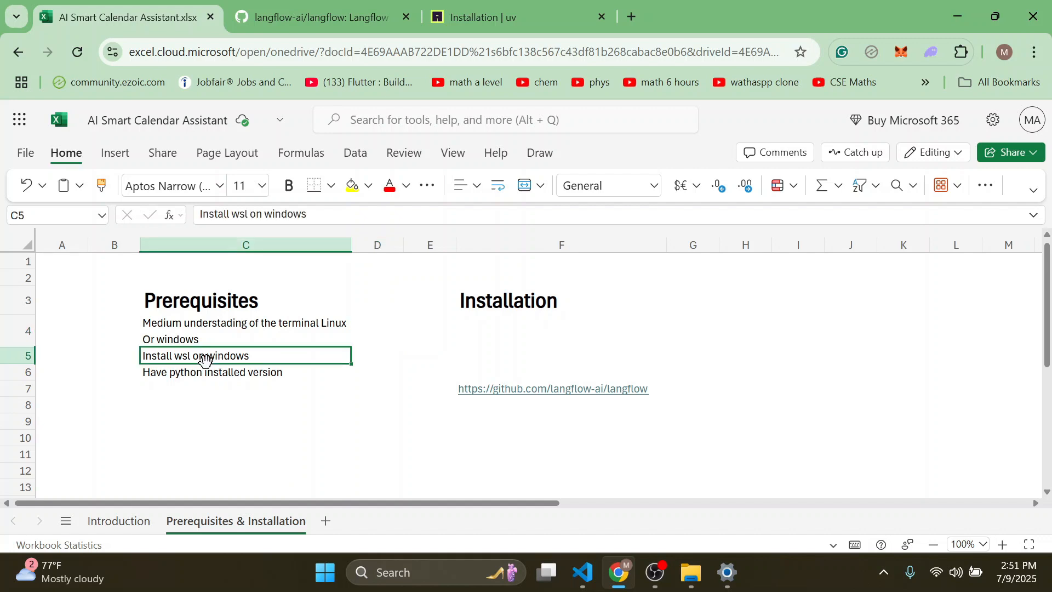
{"action": "double_click", "coordinate": [560, 390]}
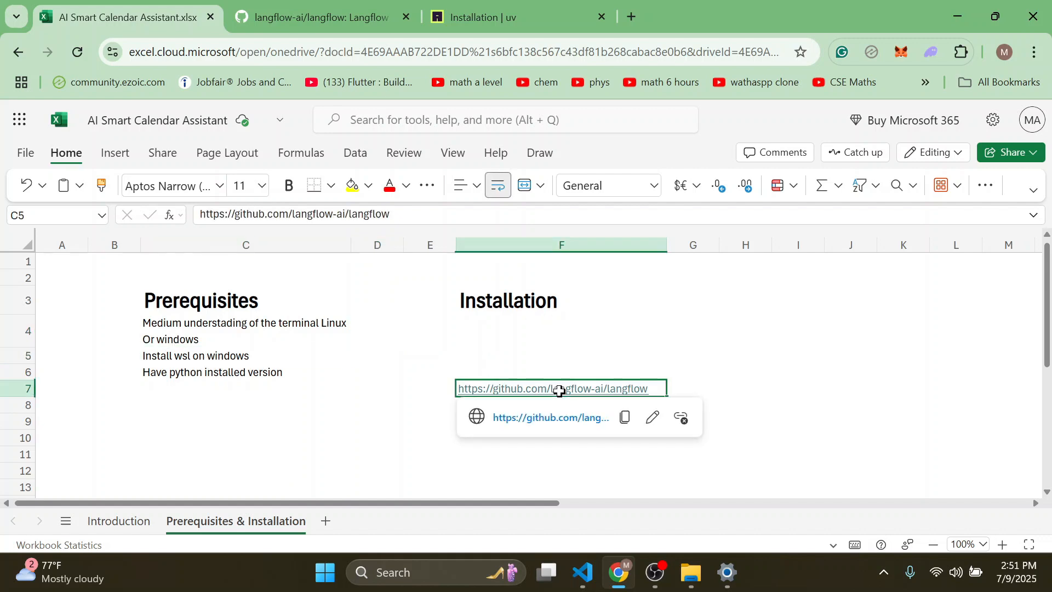
Copy the macOS and Linux curl command for the standalone installer from the uv installation page.
{"action": "left_click", "coordinate": [280, 7]}
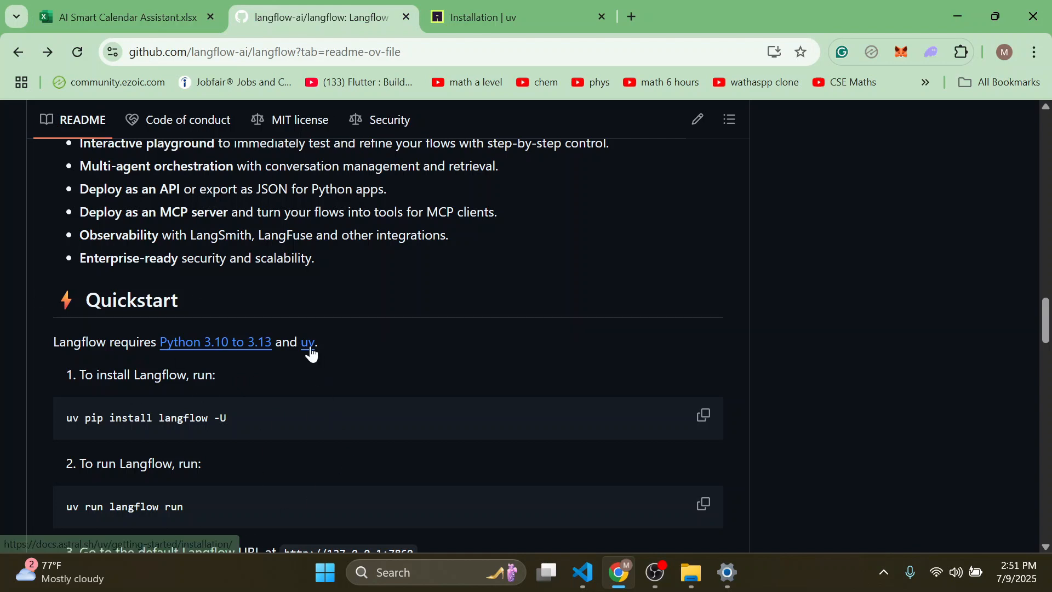
{"action": "left_click", "coordinate": [467, 7]}
{"action": "scroll", "coordinate": [689, 457], "scroll_direction": "down", "scroll_amount": 2}
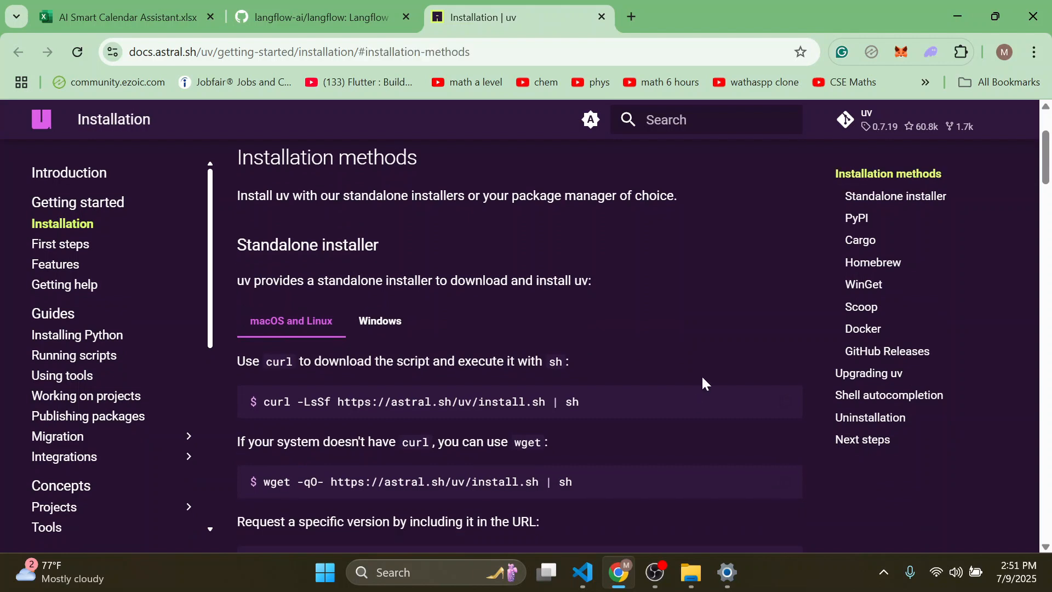
{"action": "double_click", "coordinate": [611, 405]}
{"action": "triple_click", "coordinate": [612, 406]}
{"action": "key", "text": "ctrl+c"}
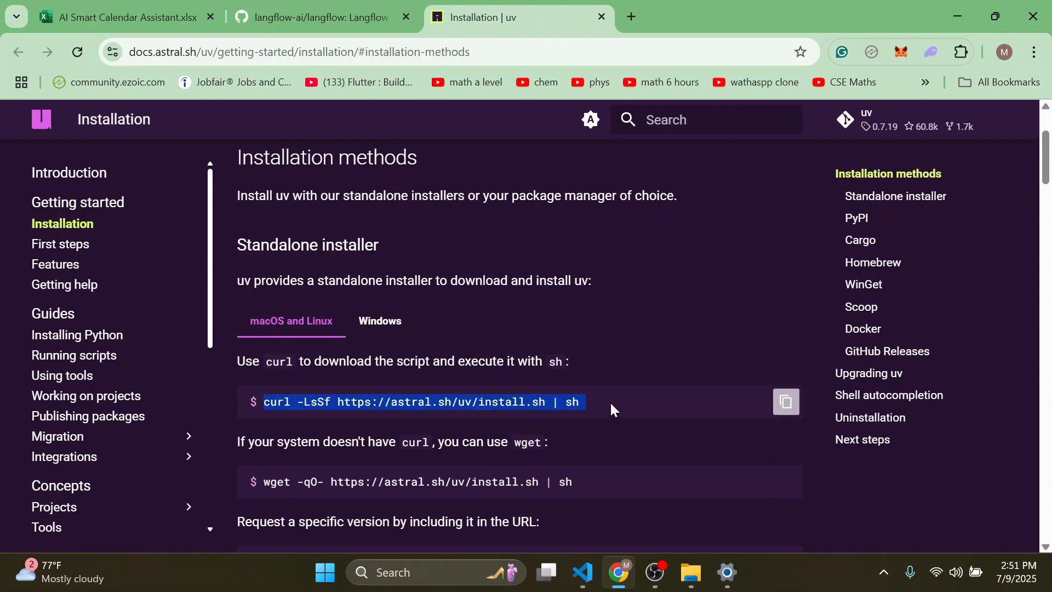
{"action": "mouse_move", "coordinate": [582, 573]}
{"action": "left_click", "coordinate": [575, 507]}
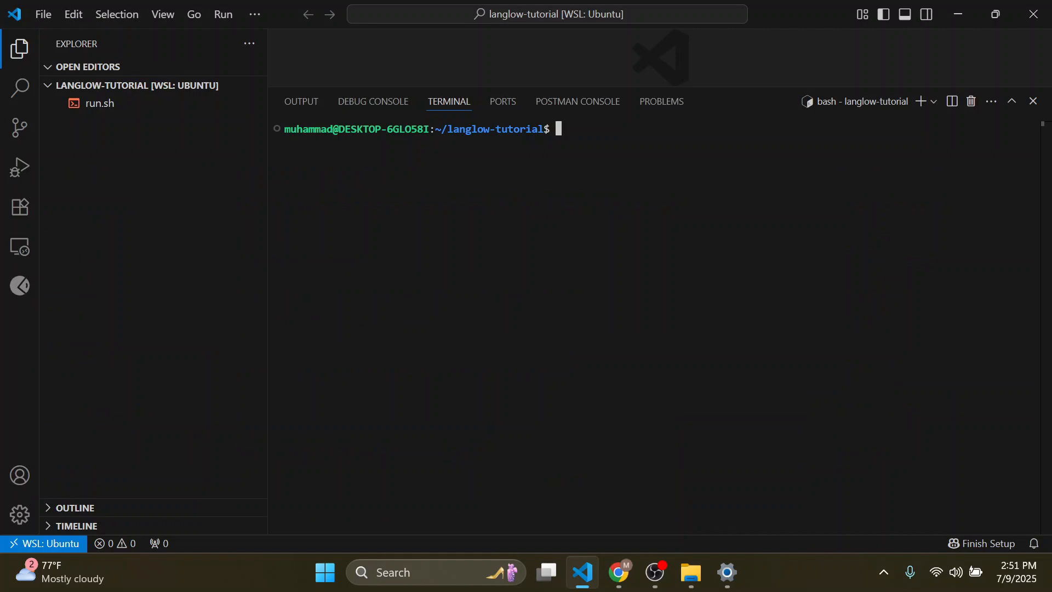
{"action": "key", "text": "ctrl+v"}
{"action": "key", "text": "ctrl+c"}
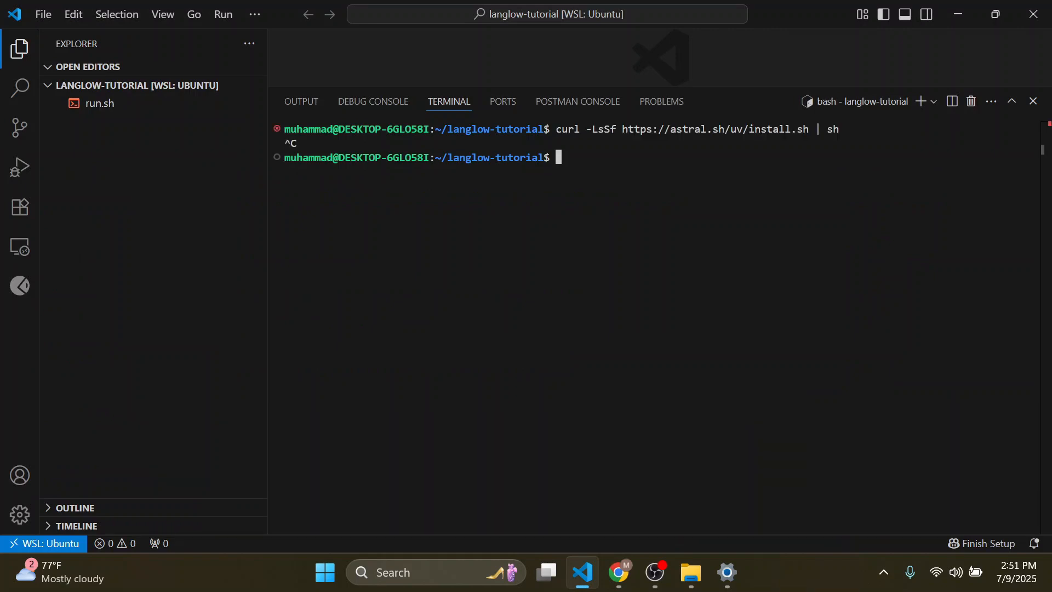
{"action": "type", "text": "clear"}
{"action": "key", "text": "Return"}
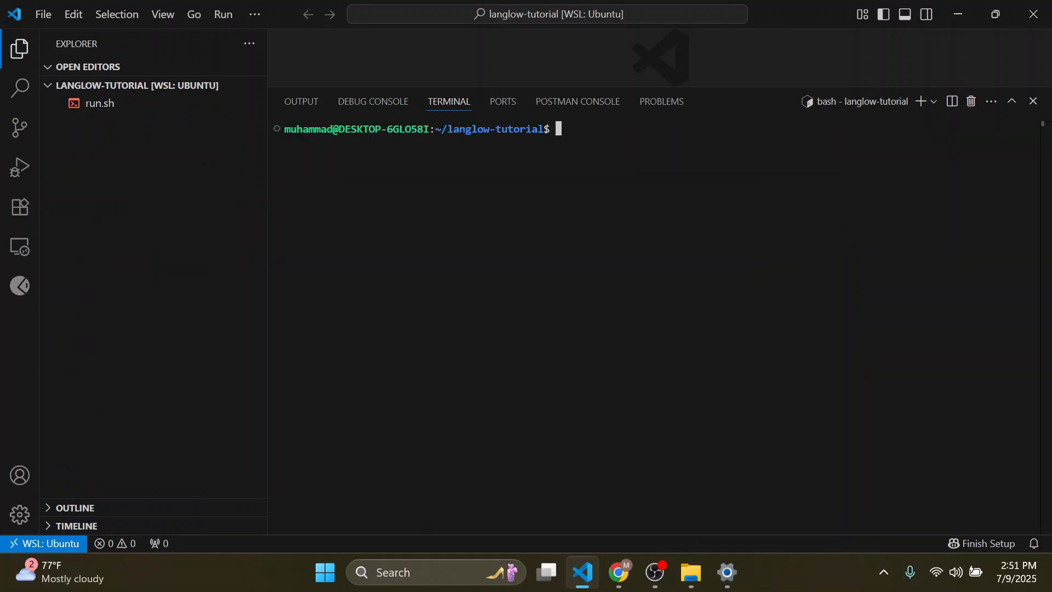
Copy the uv pip install langflow -U command from the Langflow GitHub Quickstart and return to Visual Studio Code.
{"action": "left_click", "coordinate": [619, 572]}
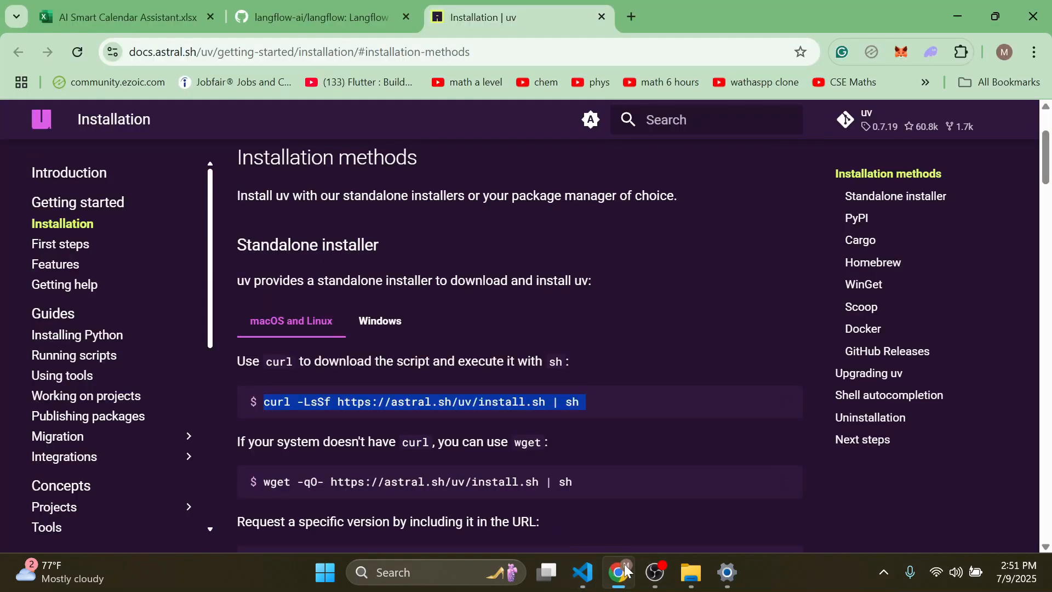
{"action": "left_click", "coordinate": [343, 8]}
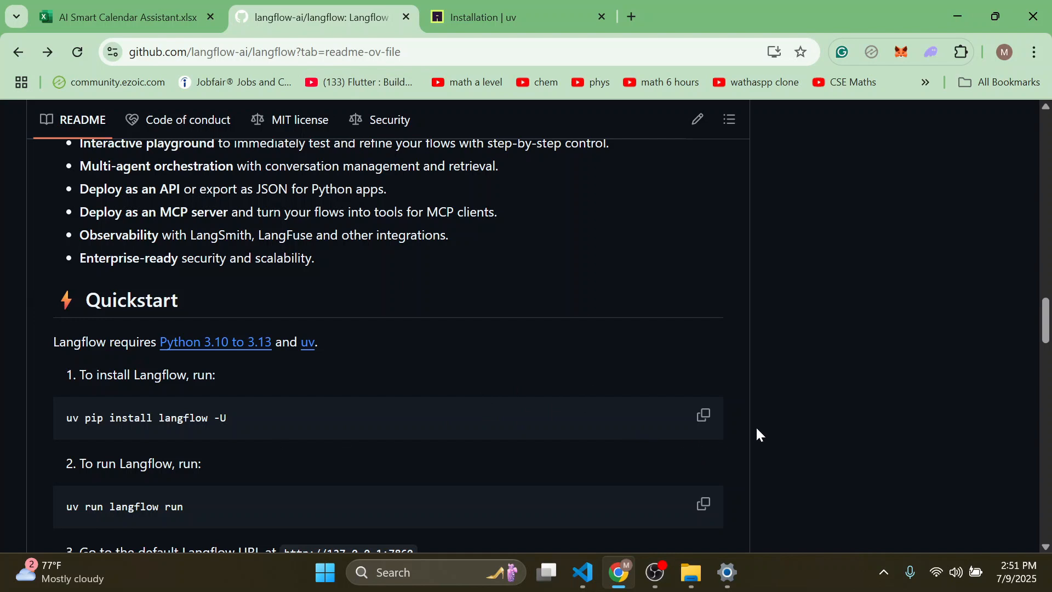
{"action": "left_click", "coordinate": [704, 416]}
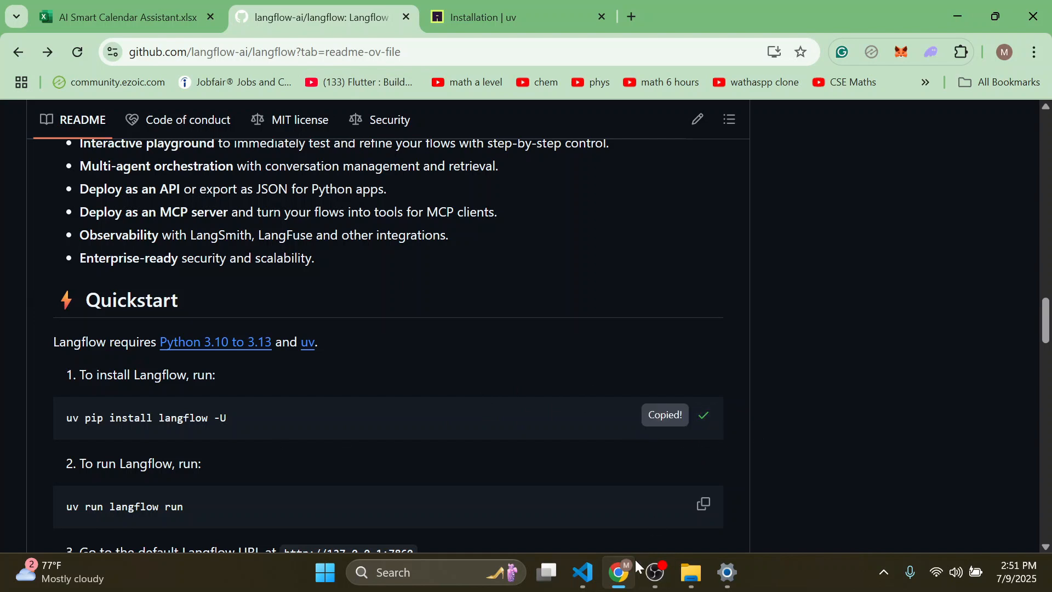
{"action": "left_click", "coordinate": [586, 575]}
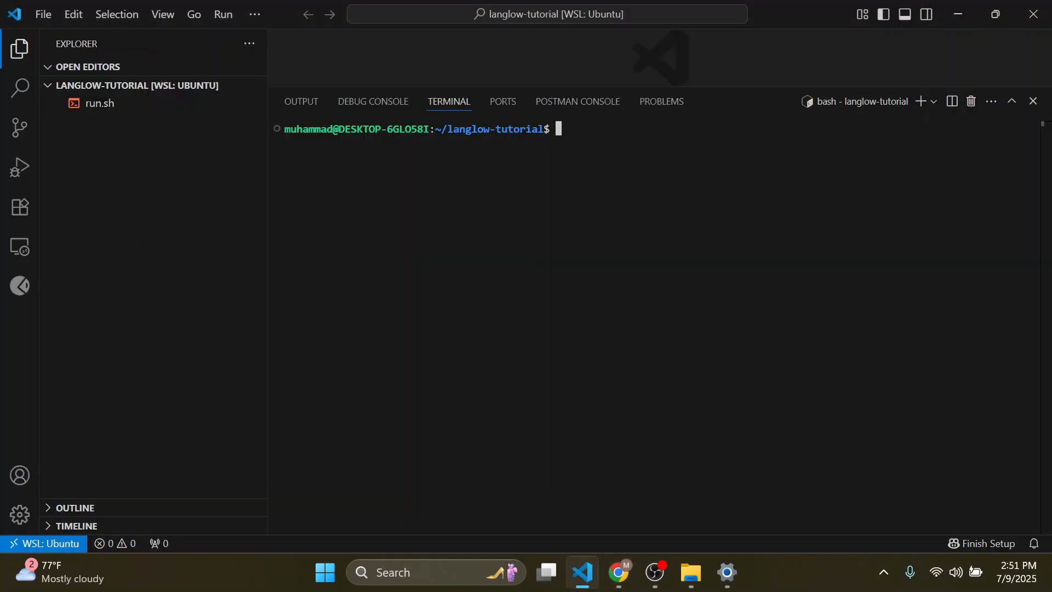
Open run.sh, delete its entire contents and enlarge the editor area above the terminal.
{"action": "left_click", "coordinate": [151, 104]}
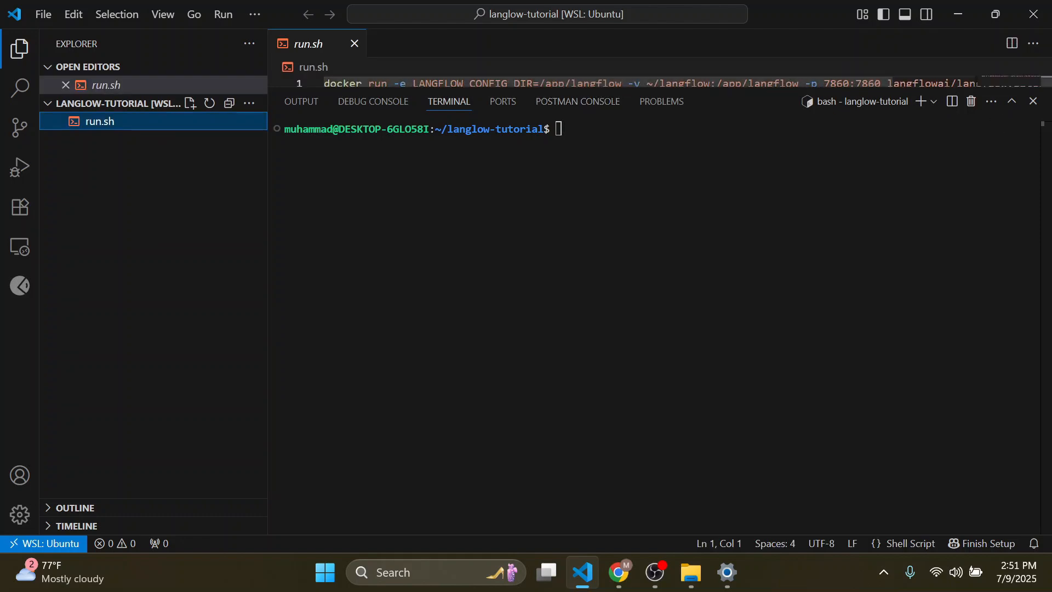
{"action": "left_click_drag", "start_coordinate": [606, 83], "coordinate": [633, 82]}
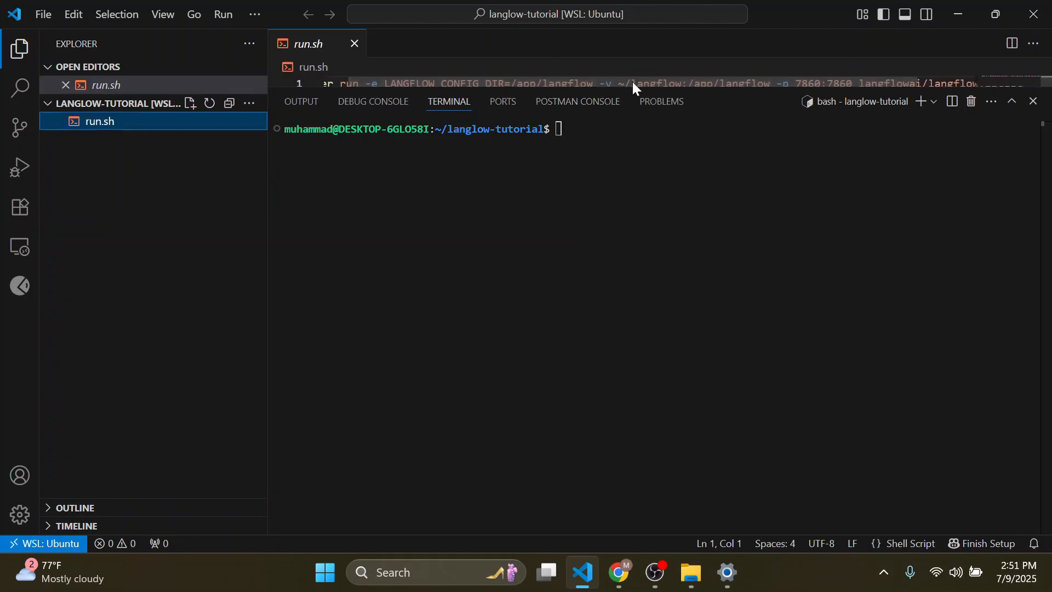
{"action": "left_click", "coordinate": [623, 63]}
{"action": "key", "text": "ctrl+a"}
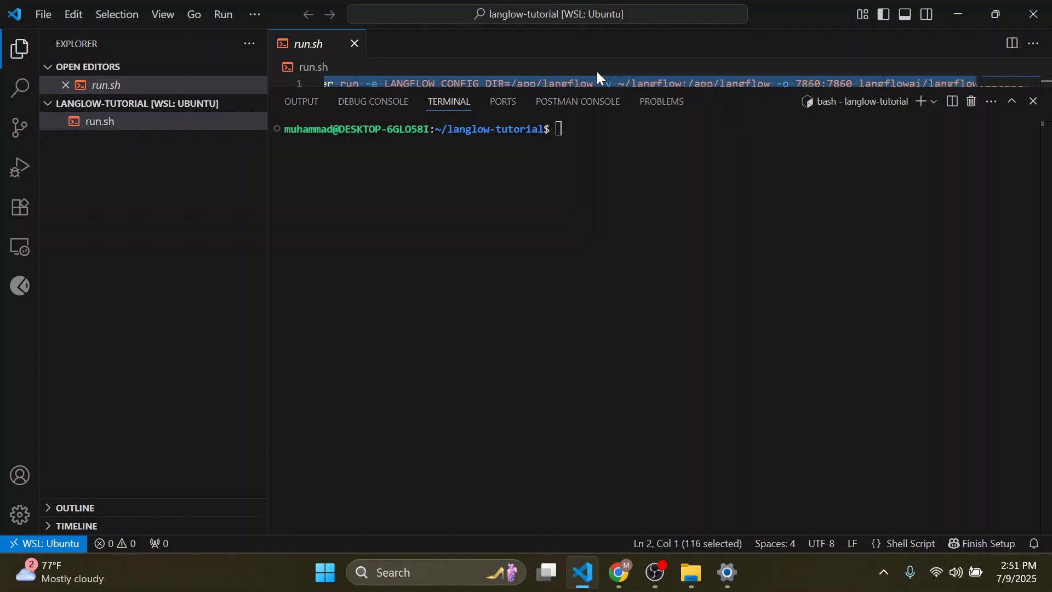
{"action": "key", "text": "BackSpace"}
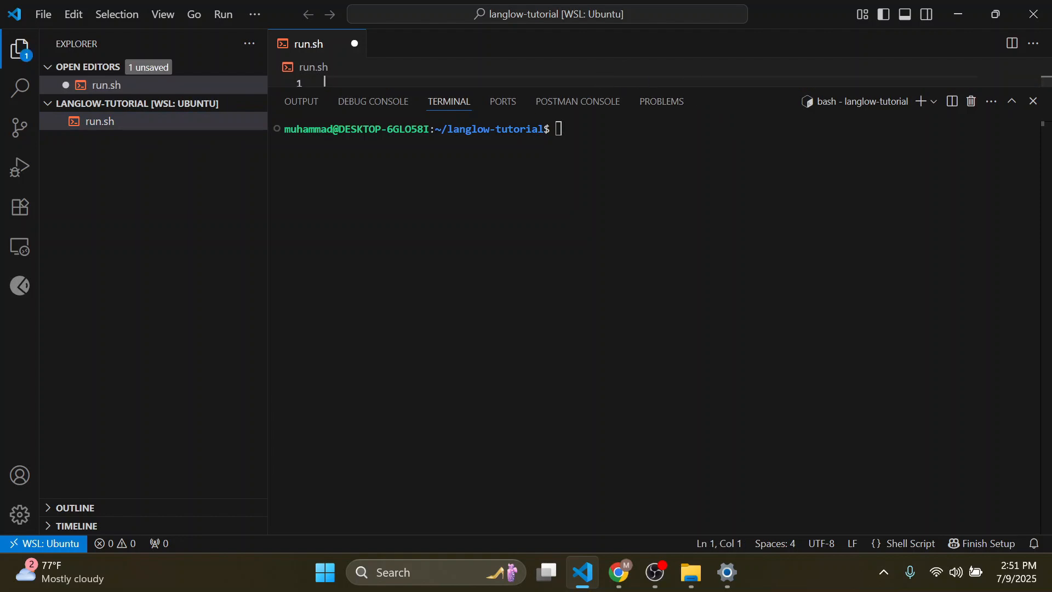
{"action": "left_click_drag", "start_coordinate": [689, 87], "coordinate": [696, 257]}
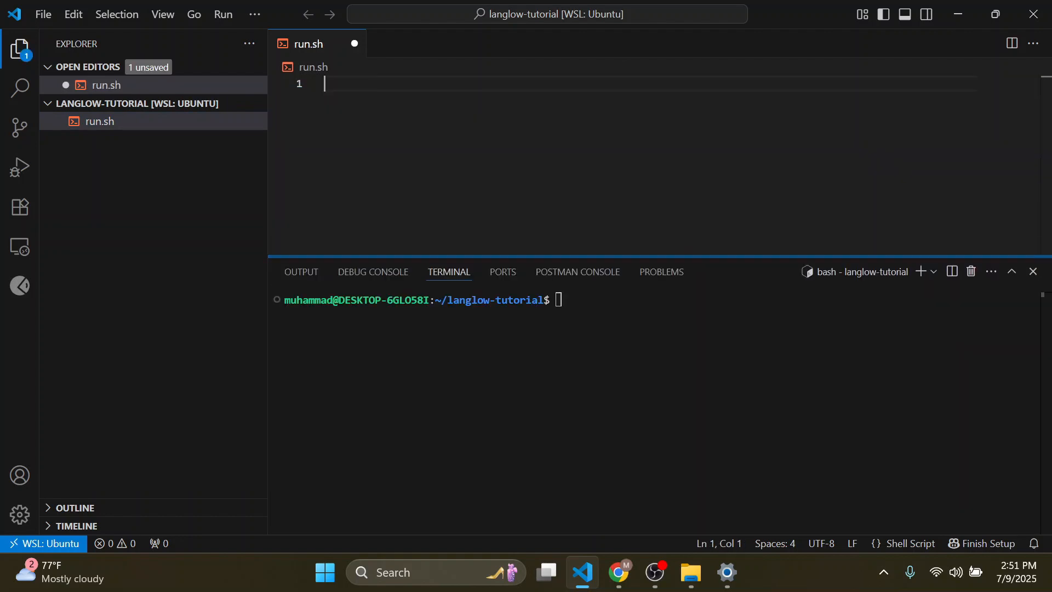
Paste the copied install command into run.sh and extend it to uv pip install langflow -U --system.
{"action": "key", "text": "ctrl+v"}
{"action": "type", "text": "--ss"}
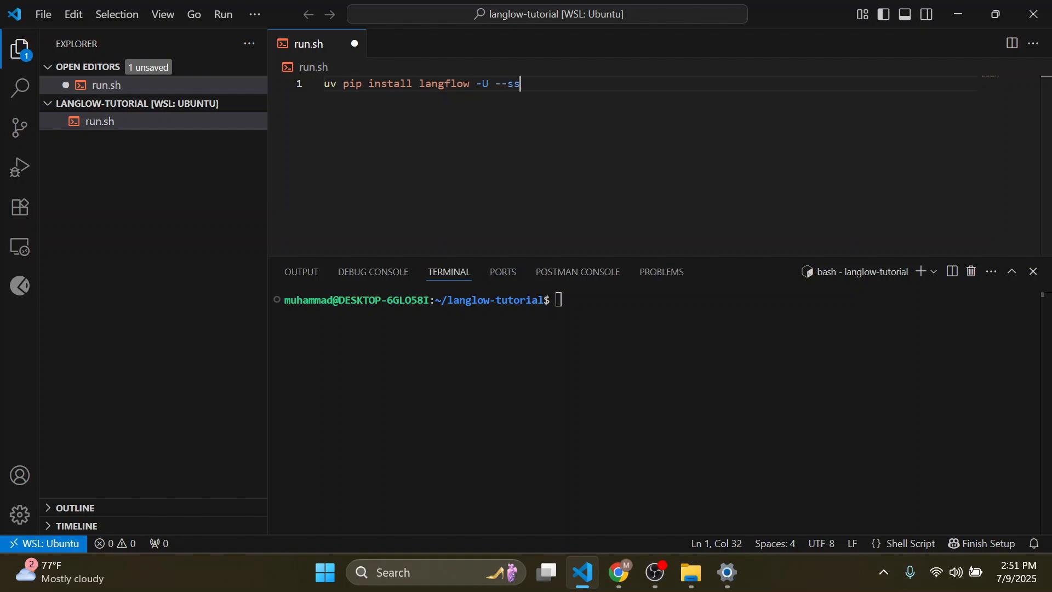
{"action": "key", "text": "BackSpace"}
{"action": "type", "text": "ystem"}
Copy the install command from run.sh, run it in the terminal and interrupt it.
{"action": "key", "text": "ctrl+a"}
{"action": "key", "text": "ctrl+c"}
{"action": "key", "text": "ctrl+grave"}
{"action": "key", "text": "ctrl+v"}
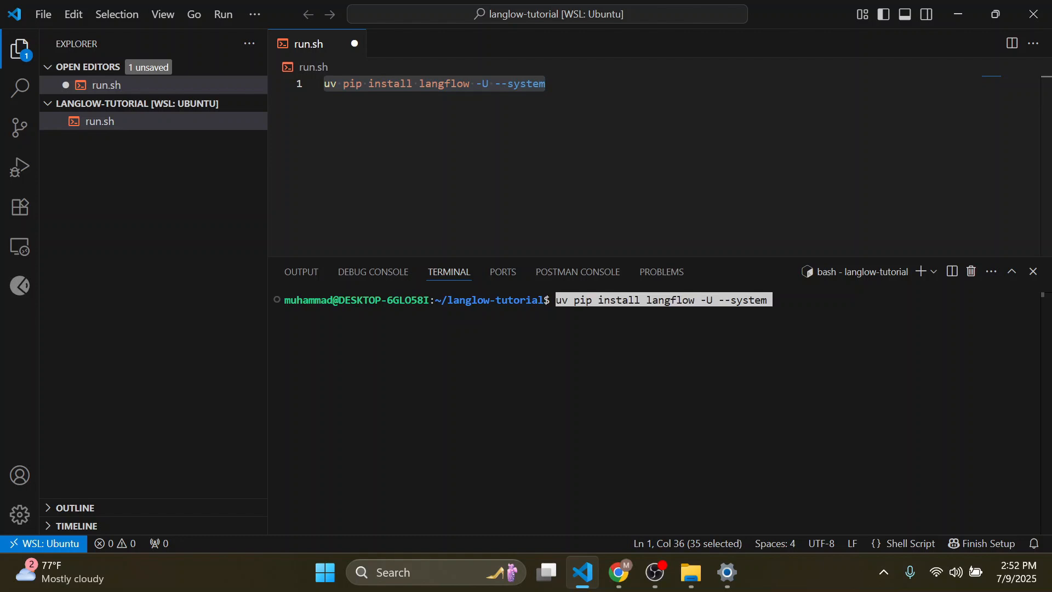
{"action": "key", "text": "Return"}
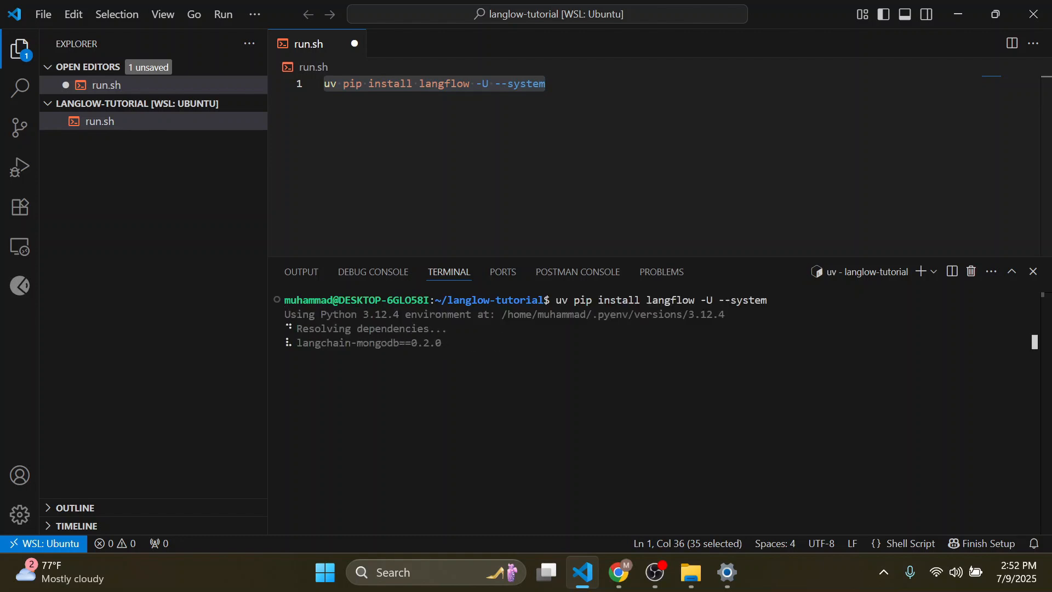
{"action": "key", "text": "ctrl+c"}
{"action": "key", "text": "ctrl+c"}
{"action": "key", "text": "ctrl+c"}
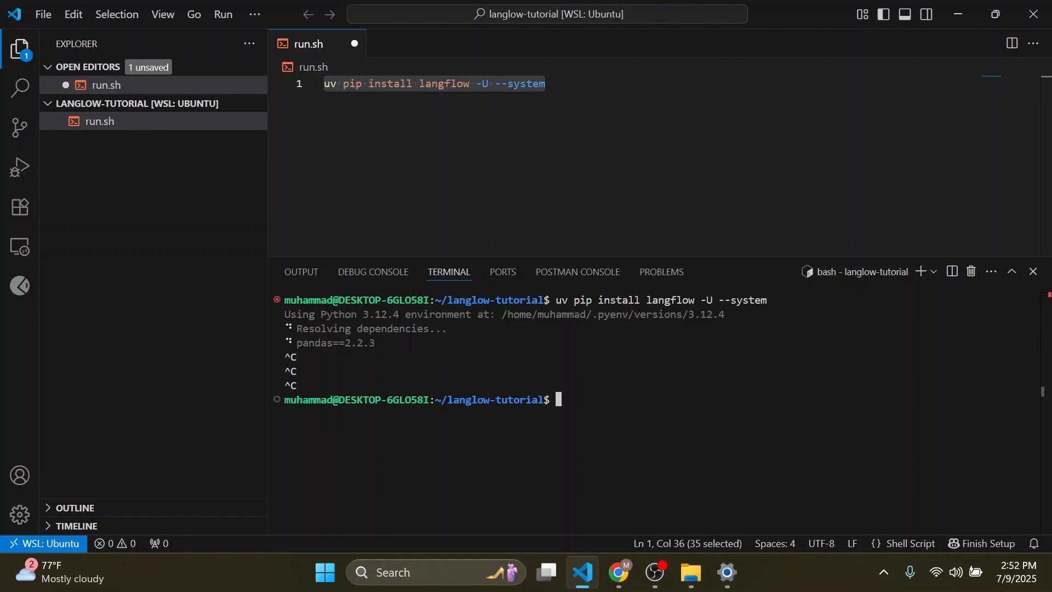
Rerun uv pip install langflow -U --system in the terminal, and clear the terminal when it finishes.
{"action": "key", "text": "Up"}
{"action": "key", "text": "Return"}
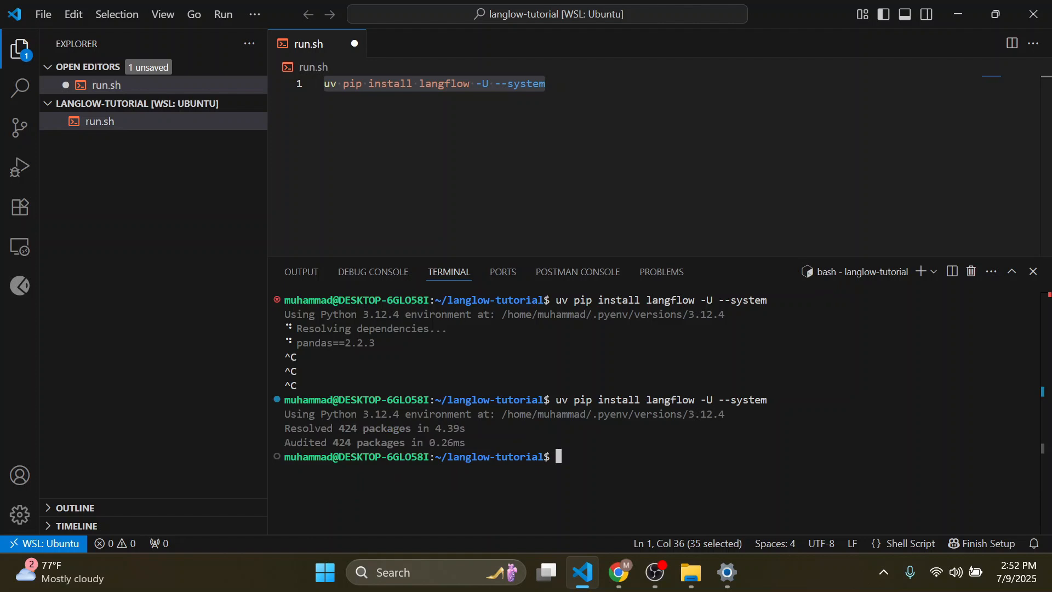
{"action": "type", "text": "clear"}
{"action": "key", "text": "Return"}
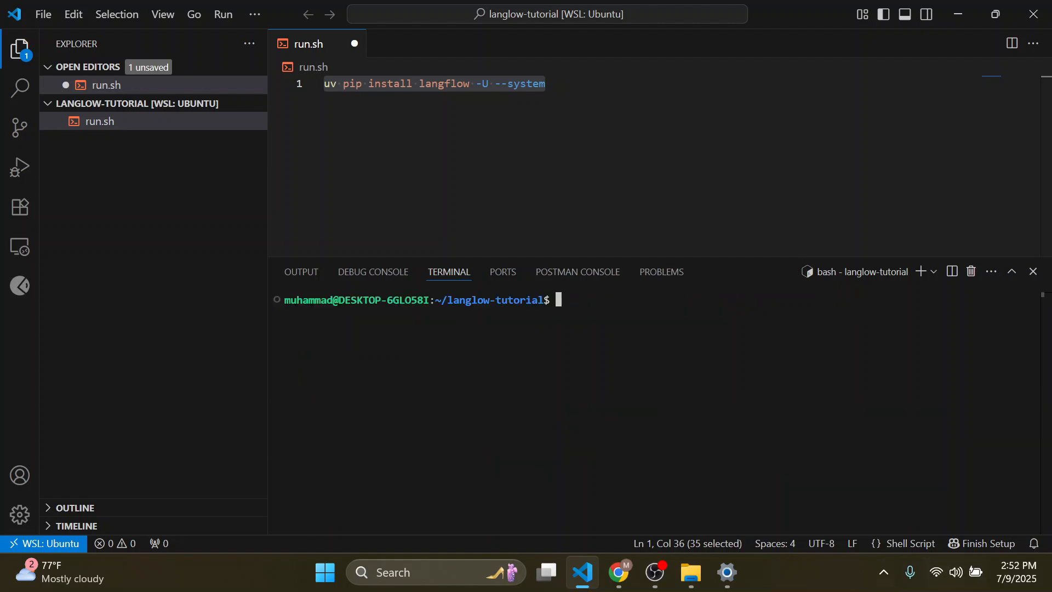
Copy the uv run langflow run command from the GitHub Quickstart and run it in the Visual Studio Code terminal.
{"action": "left_click", "coordinate": [633, 561]}
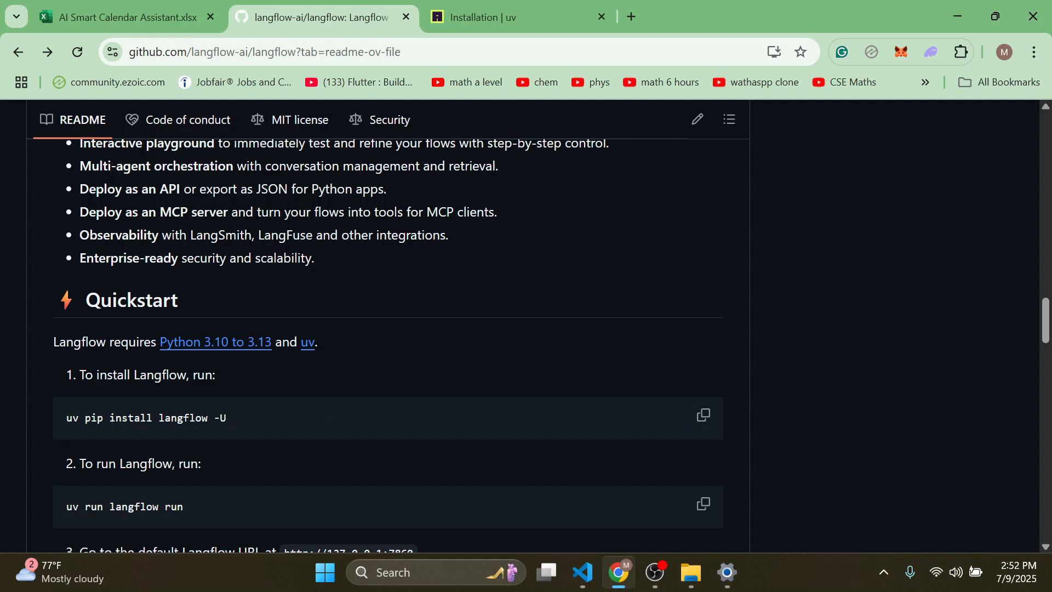
{"action": "left_click", "coordinate": [704, 504]}
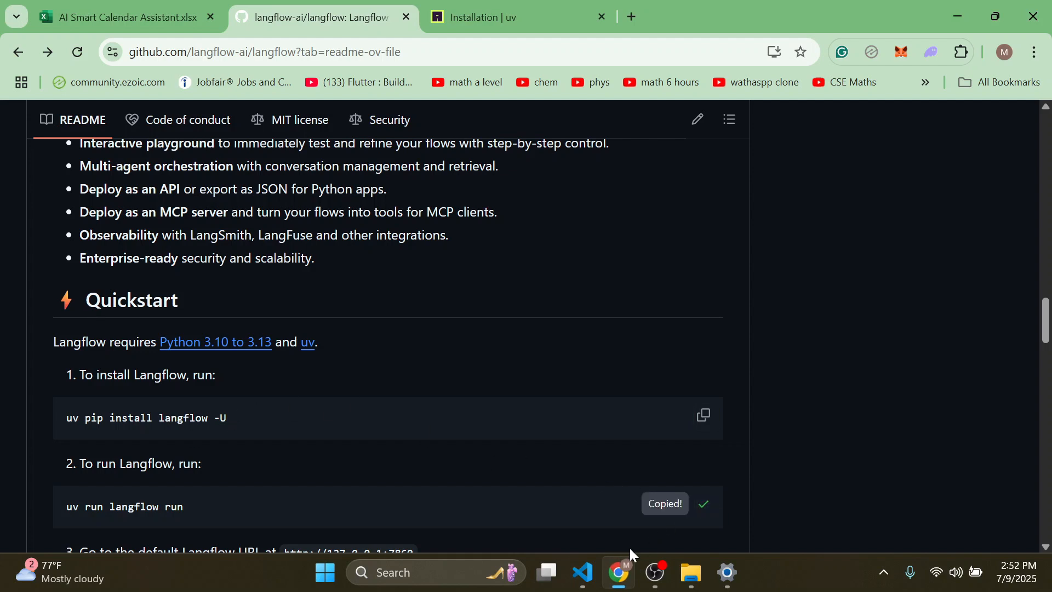
{"action": "left_click", "coordinate": [582, 572]}
{"action": "key", "text": "ctrl+v"}
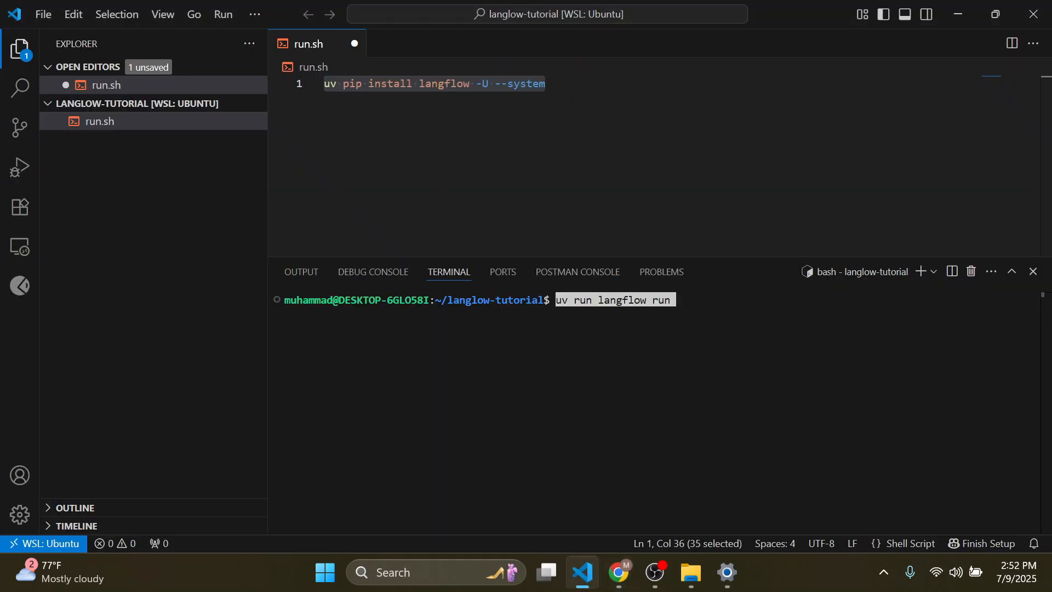
{"action": "key", "text": "Return"}
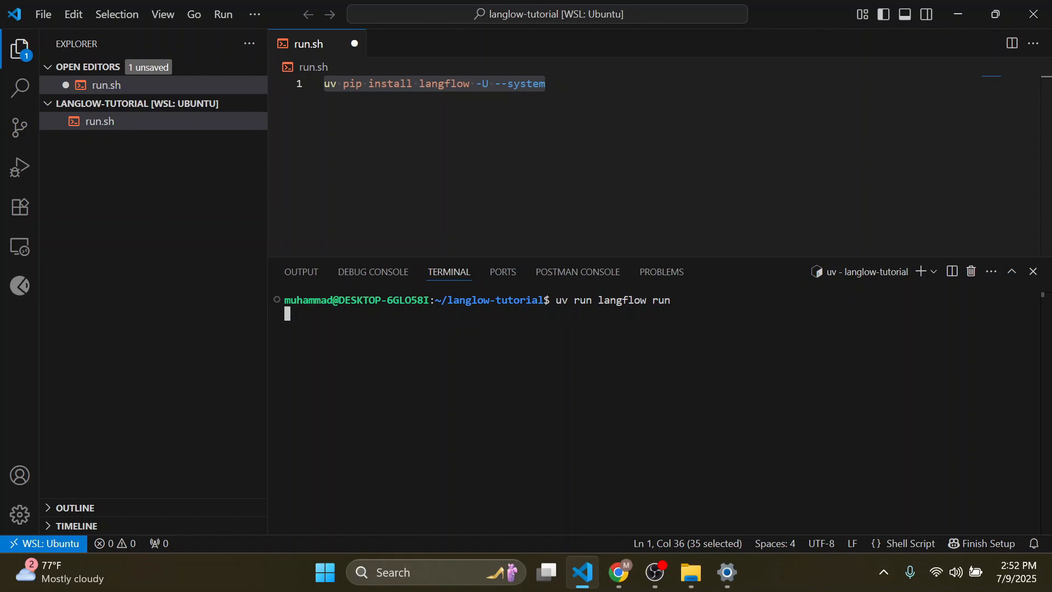
Add the comment #installation above the install command in run.sh, separated from it by a blank line.
{"action": "key", "text": "Left"}
{"action": "key", "text": "Return"}
{"action": "key", "text": "Return"}
{"action": "key", "text": "Up"}
{"action": "key", "text": "Up"}
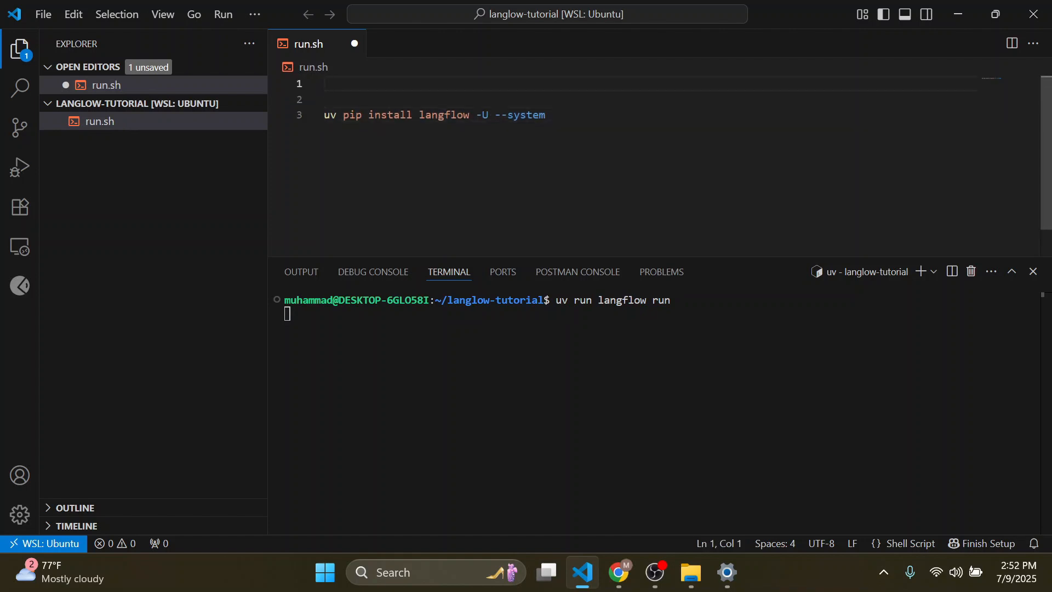
{"action": "type", "text": "#installation"}
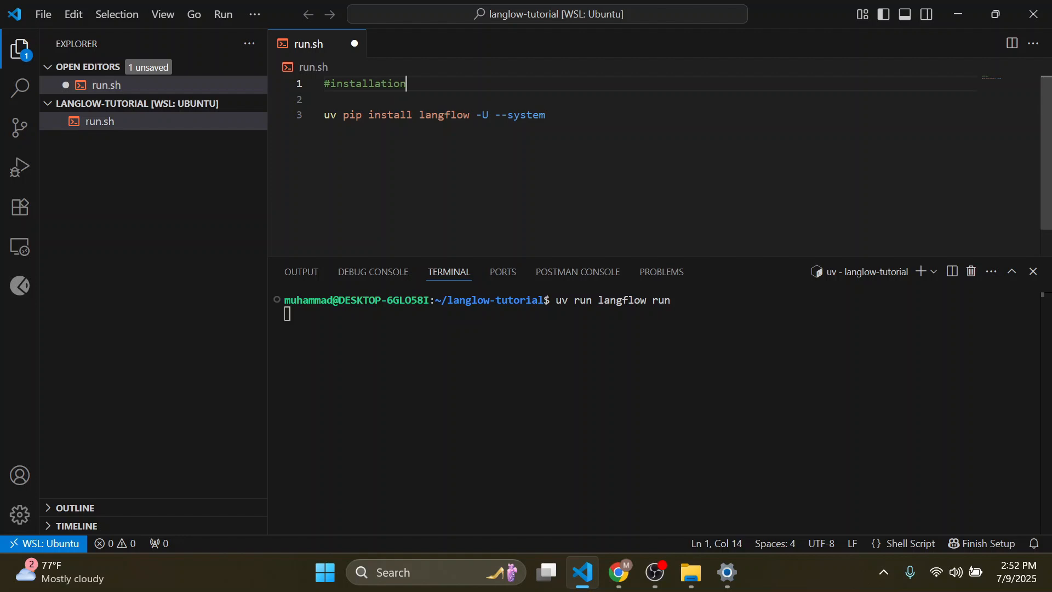
Add a #running comment followed by uv run langflow run at the end of run.sh, and save the file.
{"action": "key", "text": "ctrl+End"}
{"action": "key", "text": "Return"}
{"action": "key", "text": "Return"}
{"action": "key", "text": "Return"}
{"action": "key", "text": "Return"}
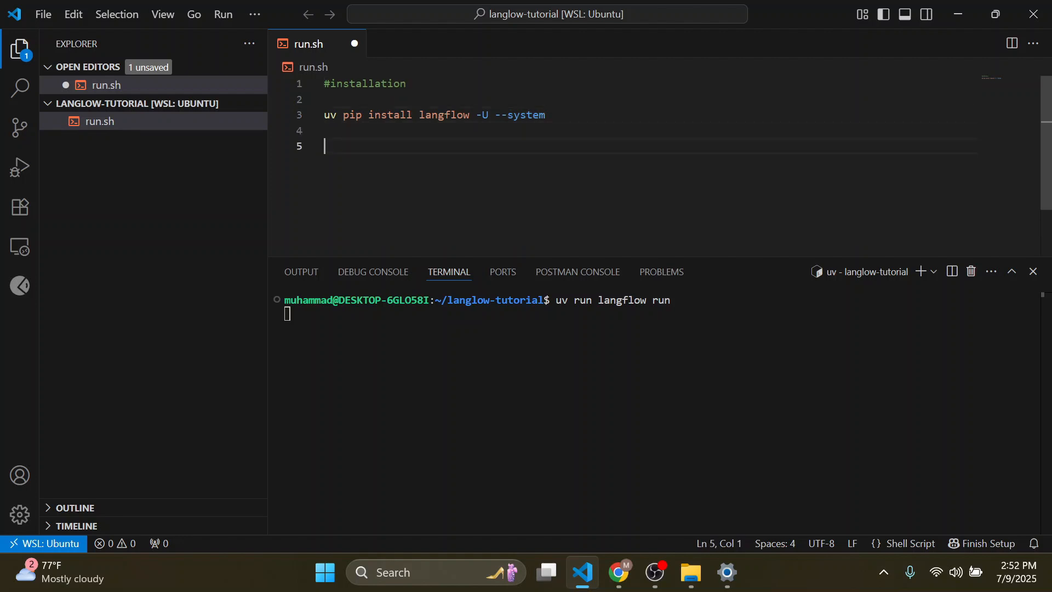
{"action": "type", "text": "#runninh"}
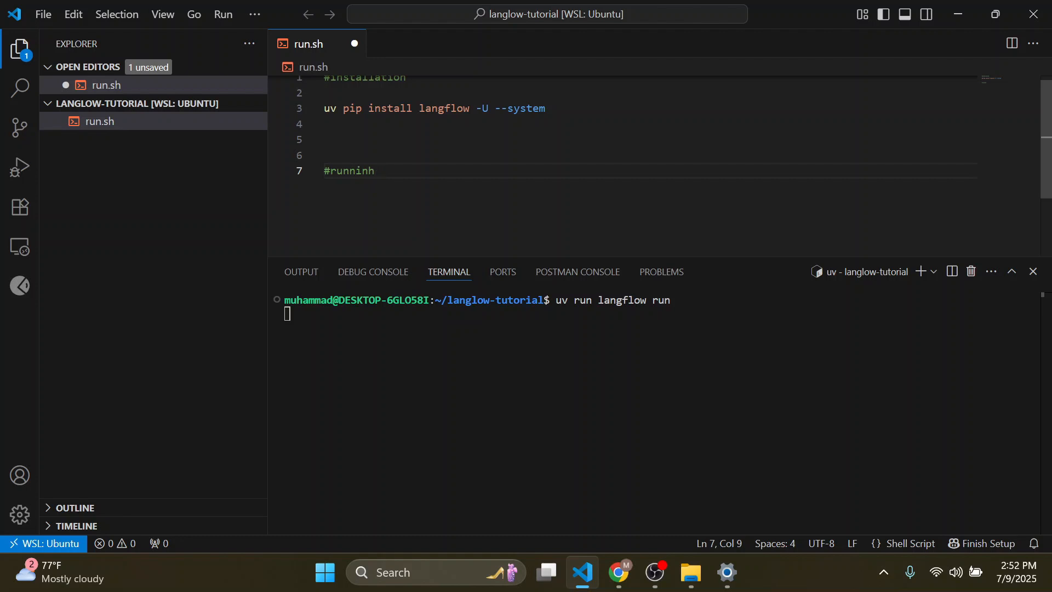
{"action": "key", "text": "BackSpace"}
{"action": "type", "text": "g"}
{"action": "key", "text": "Return"}
{"action": "key", "text": "ctrl+v"}
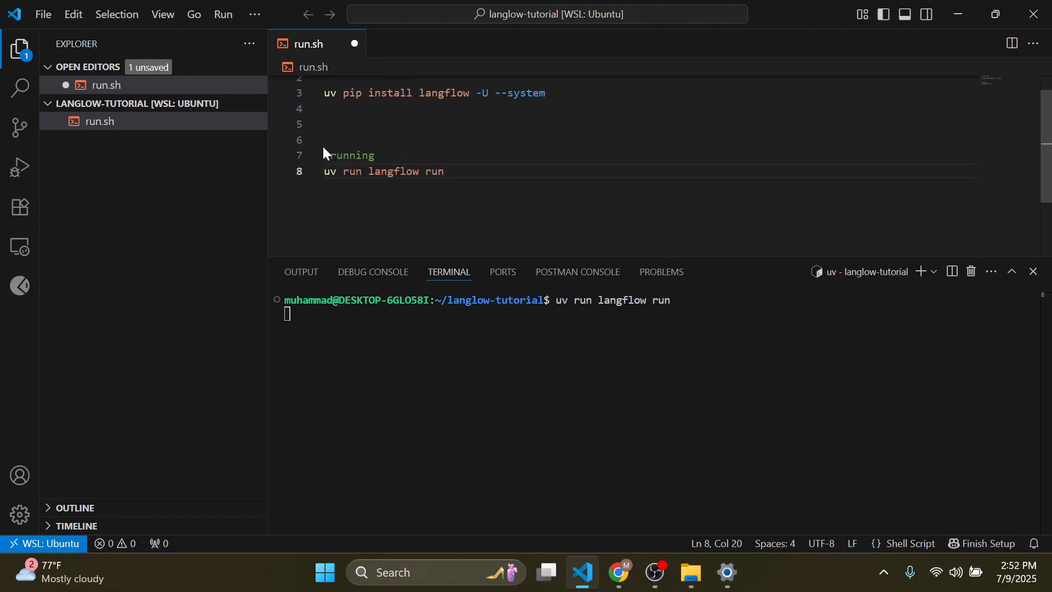
{"action": "key", "text": "ctrl+s"}
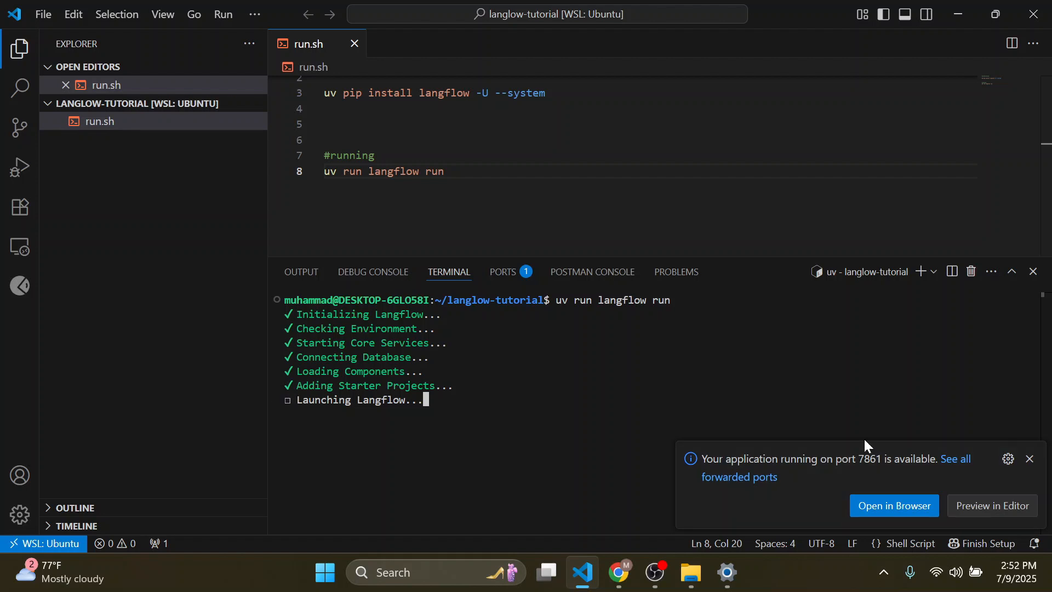
{"action": "left_click", "coordinate": [1023, 464]}
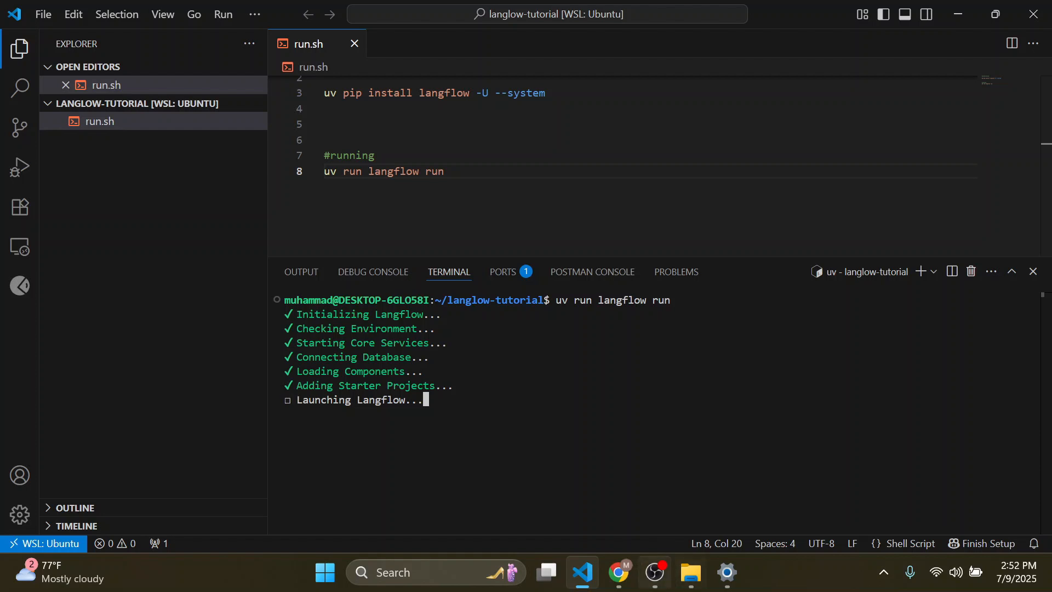
Open localhost:7861 in a new browser tab to load the running Langflow instance.
{"action": "left_click", "coordinate": [655, 573]}
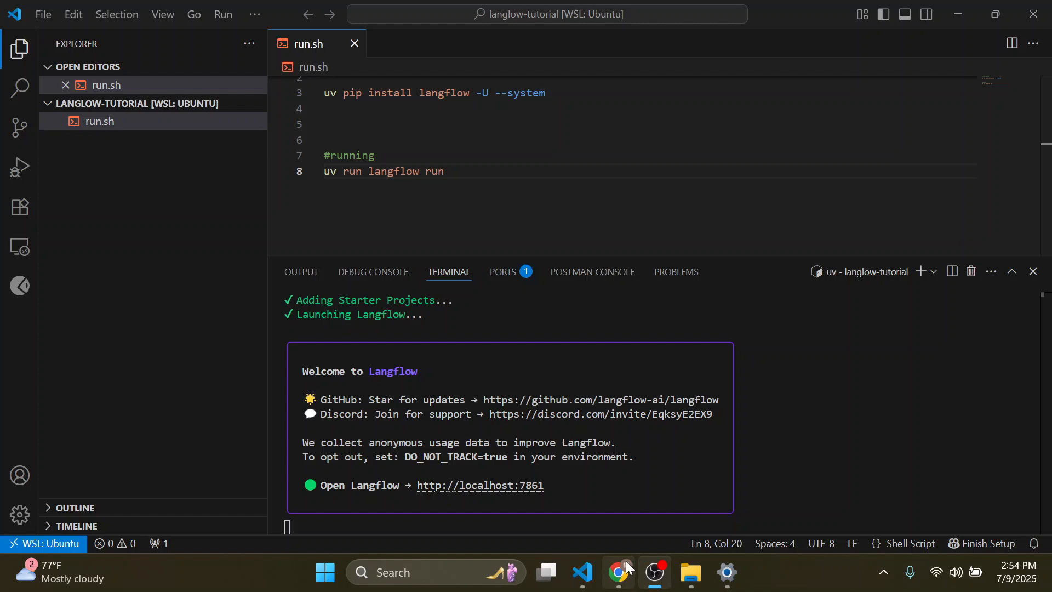
{"action": "left_click", "coordinate": [629, 569]}
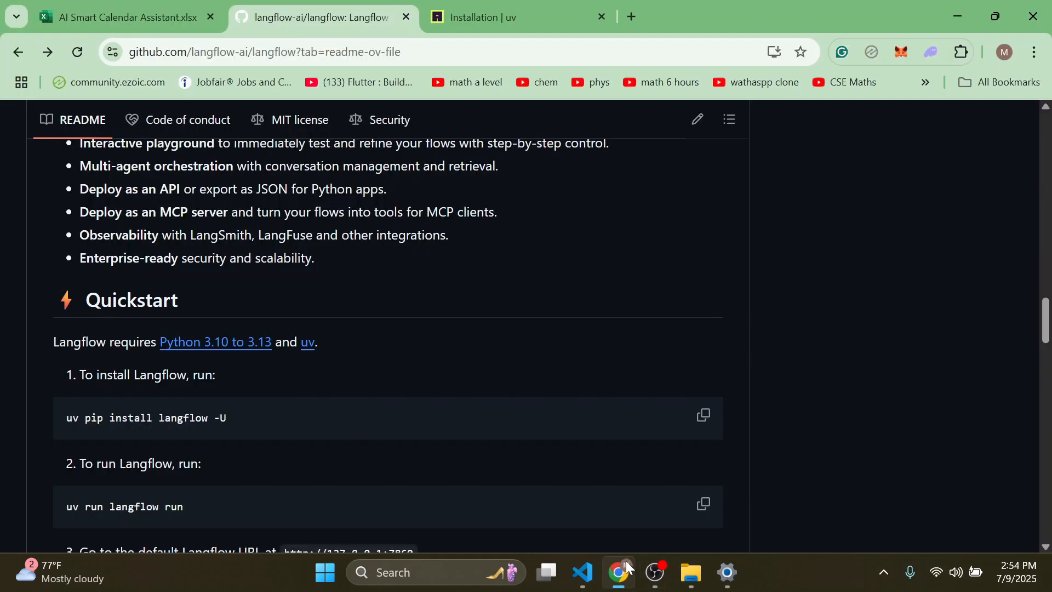
{"action": "left_click", "coordinate": [570, 570]}
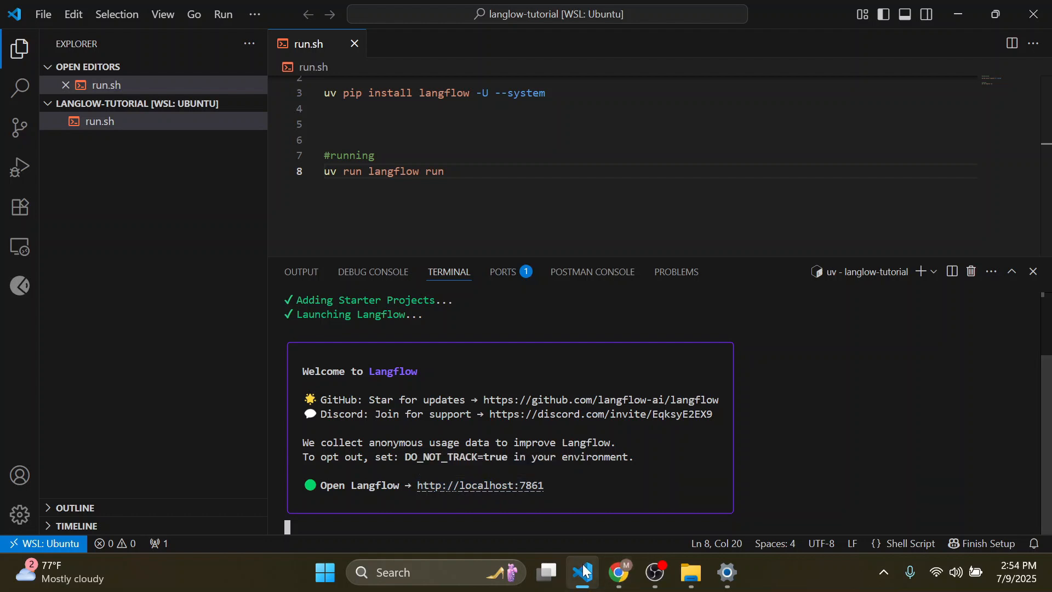
{"action": "left_click", "coordinate": [621, 575]}
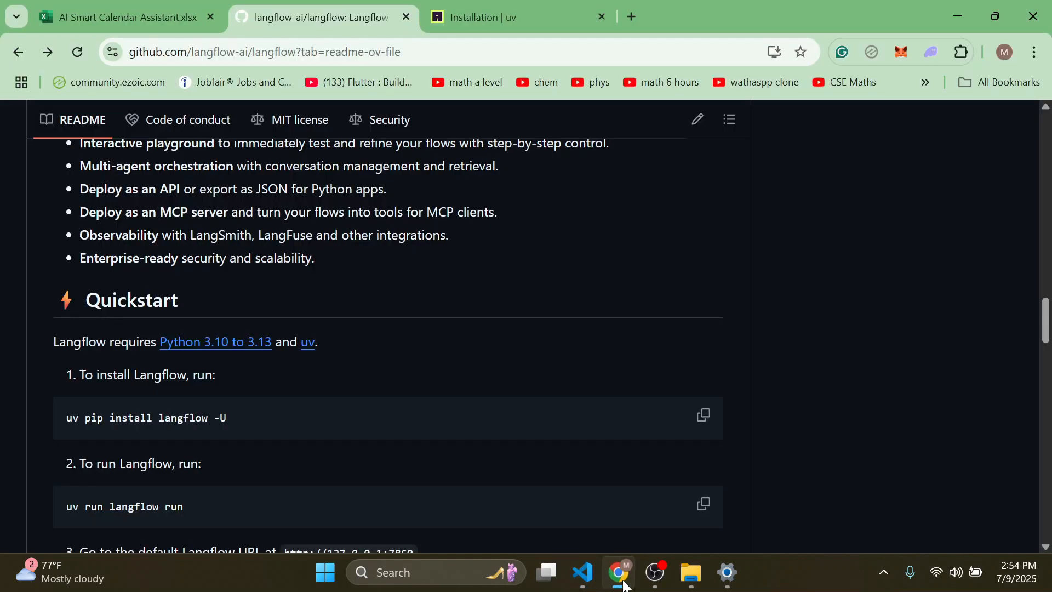
{"action": "left_click", "coordinate": [637, 7]}
{"action": "type", "text": "localhost:7861"}
{"action": "key", "text": "Return"}
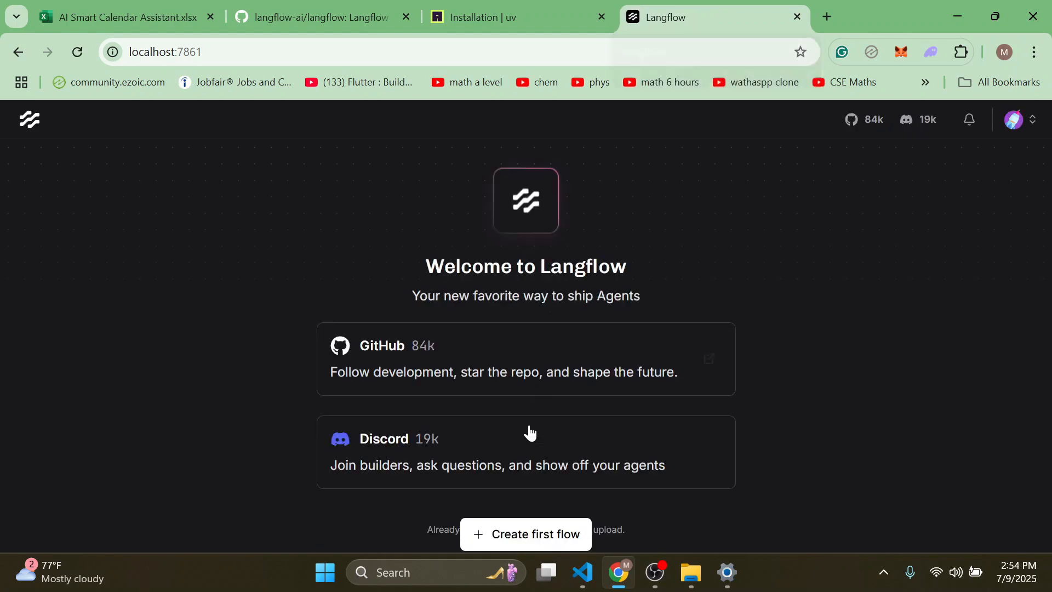
Create the first Langflow flow from the Simple Agent template.
{"action": "left_click", "coordinate": [547, 538]}
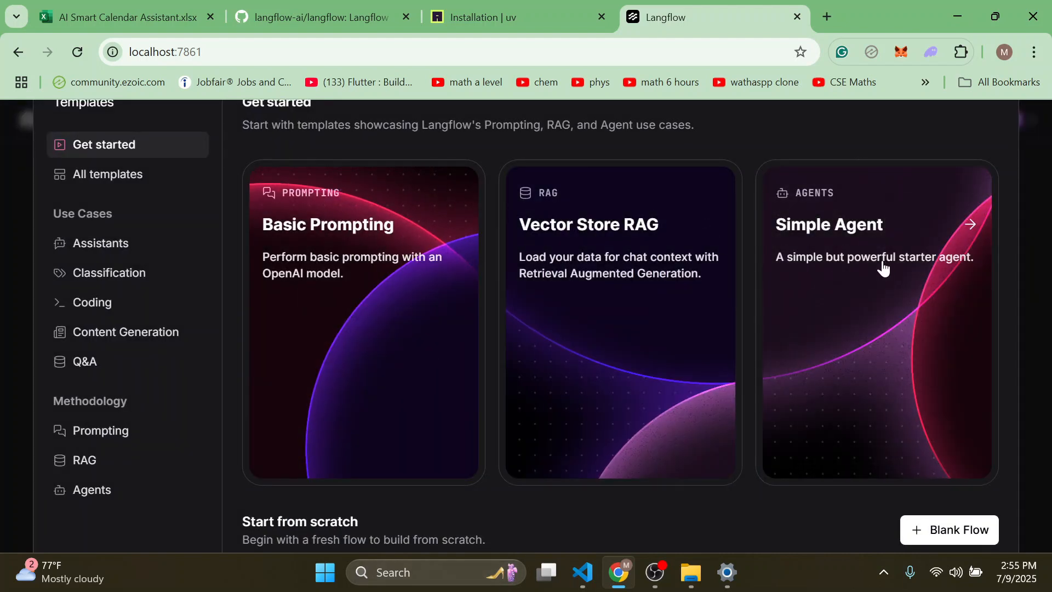
{"action": "left_click", "coordinate": [884, 268]}
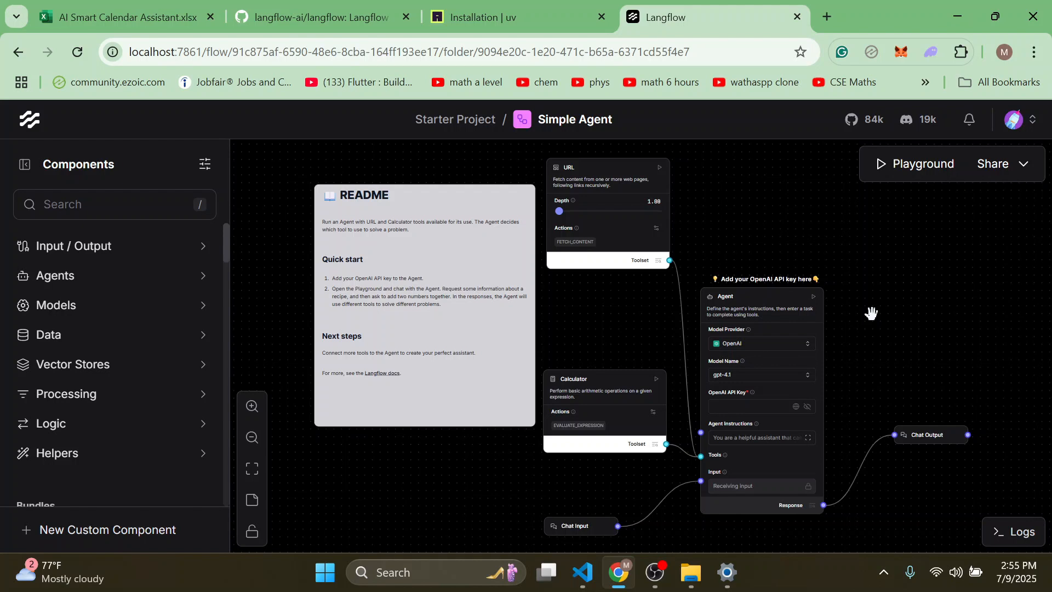
{"action": "mouse_move", "coordinate": [666, 582]}
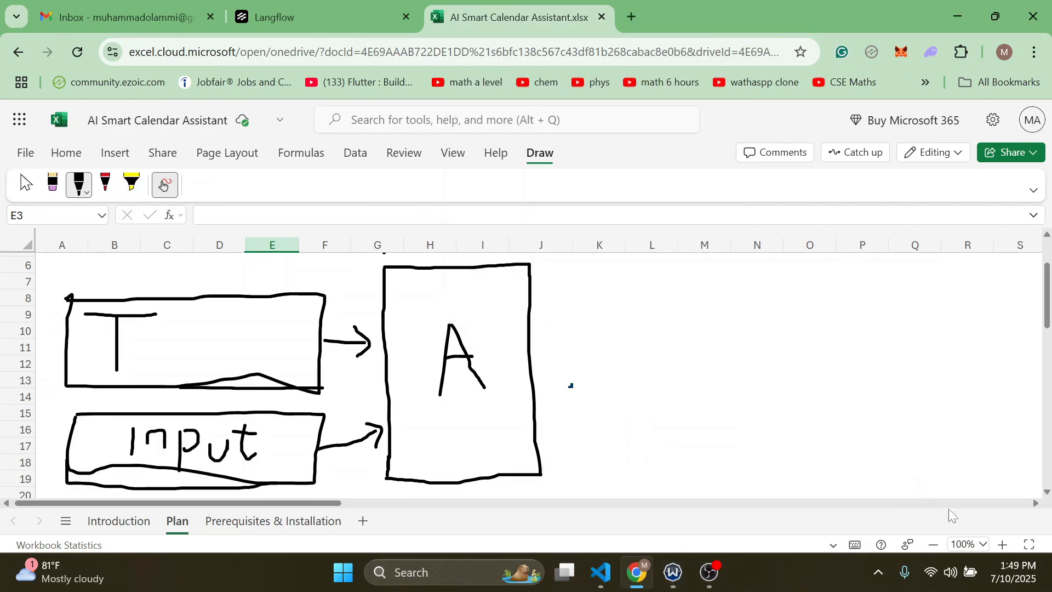
Show the AI Smart Calendar Assistant workbook's Plan sheet in full-screen view.
{"action": "left_click", "coordinate": [1030, 546]}
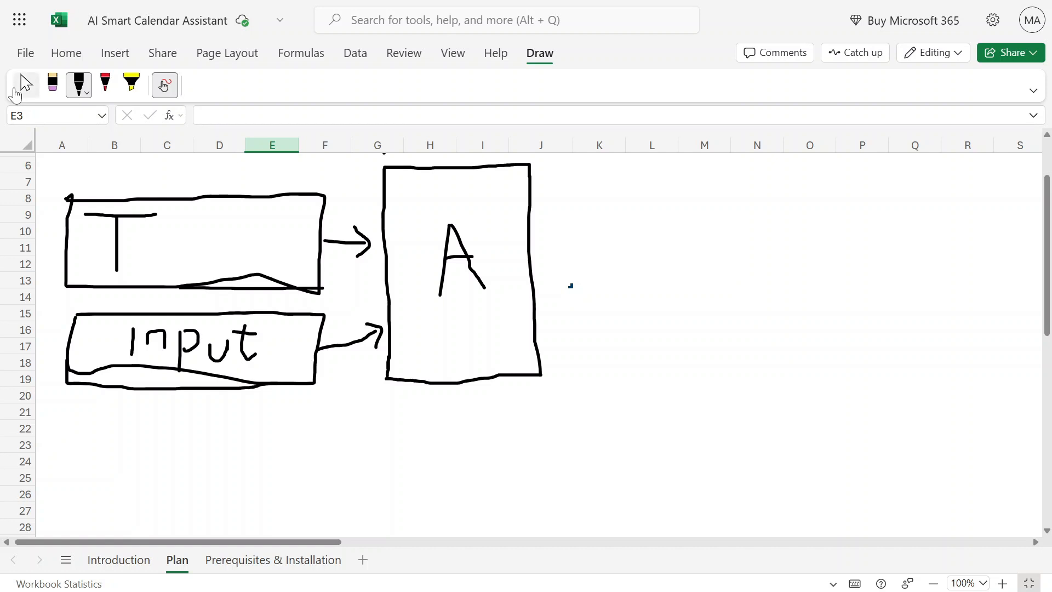
Draw a black-ink arrow leading from the A box, and an empty output box at the arrow's end.
{"action": "left_click", "coordinate": [25, 85]}
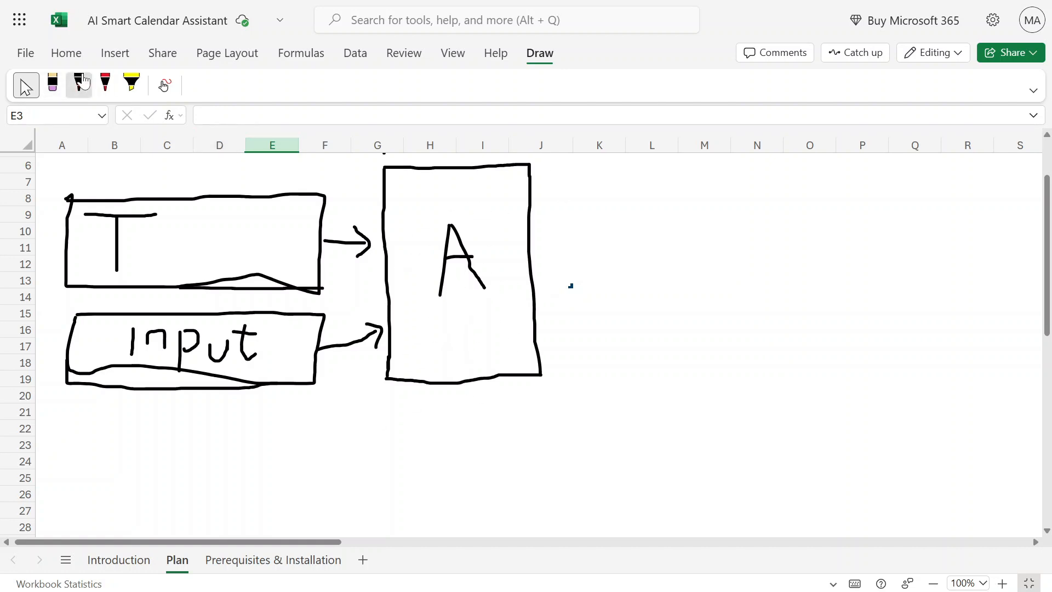
{"action": "left_click", "coordinate": [80, 82]}
{"action": "mouse_move", "coordinate": [538, 279]}
{"action": "left_mouse_down"}
{"action": "mouse_move", "coordinate": [631, 282]}
{"action": "mouse_move", "coordinate": [624, 271]}
{"action": "mouse_move", "coordinate": [645, 289]}
{"action": "mouse_move", "coordinate": [620, 313]}
{"action": "left_mouse_up"}
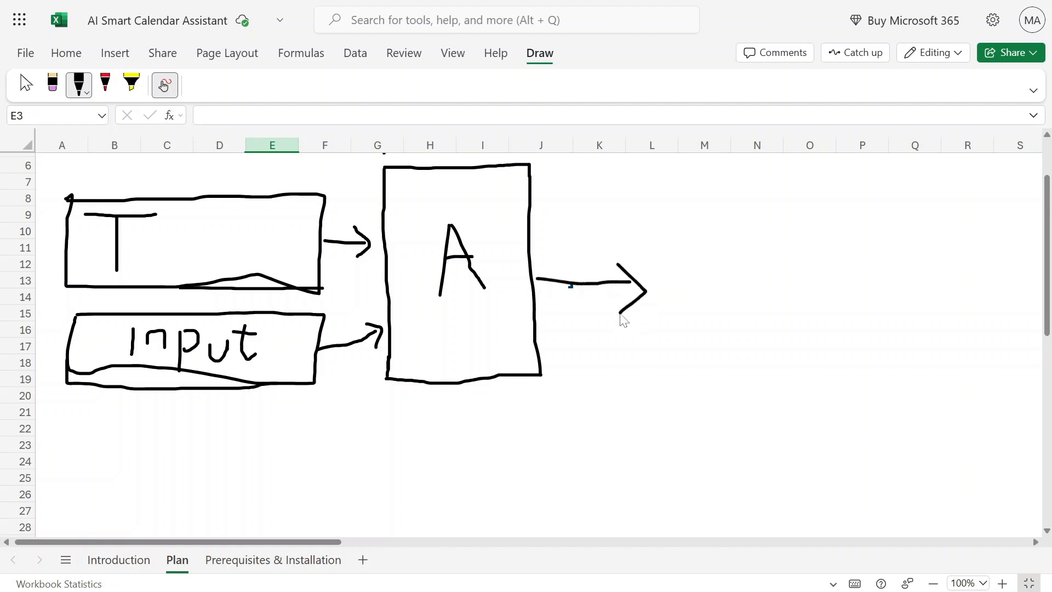
{"action": "mouse_move", "coordinate": [671, 215]}
{"action": "left_mouse_down"}
{"action": "mouse_move", "coordinate": [1021, 300]}
{"action": "mouse_move", "coordinate": [789, 357]}
{"action": "mouse_move", "coordinate": [672, 285]}
{"action": "mouse_move", "coordinate": [674, 216]}
{"action": "left_mouse_up"}
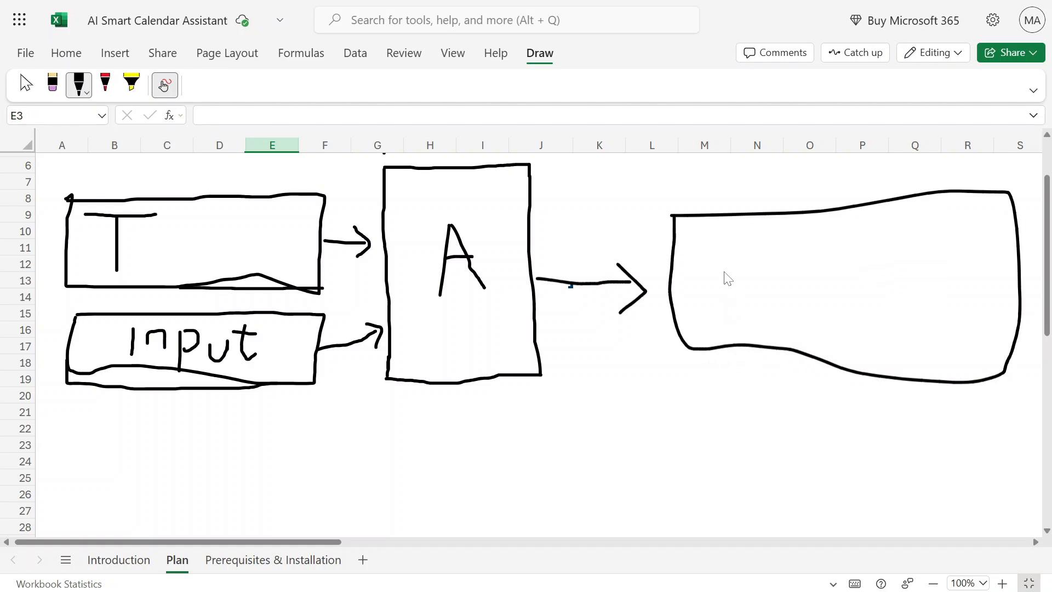
Handwrite "Out" inside the output box of the plan diagram and leave full-screen view.
{"action": "mouse_move", "coordinate": [725, 274]}
{"action": "left_mouse_down"}
{"action": "mouse_move", "coordinate": [778, 289]}
{"action": "mouse_move", "coordinate": [721, 262]}
{"action": "mouse_move", "coordinate": [729, 285]}
{"action": "left_mouse_up"}
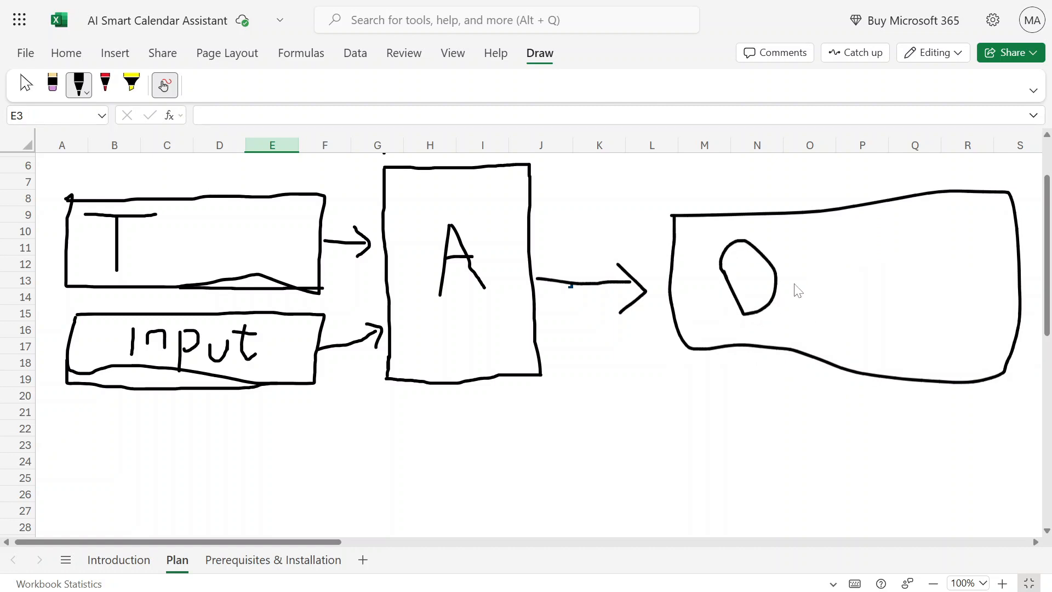
{"action": "mouse_move", "coordinate": [793, 277]}
{"action": "left_mouse_down"}
{"action": "mouse_move", "coordinate": [819, 312]}
{"action": "mouse_move", "coordinate": [828, 293]}
{"action": "mouse_move", "coordinate": [834, 314]}
{"action": "left_mouse_up"}
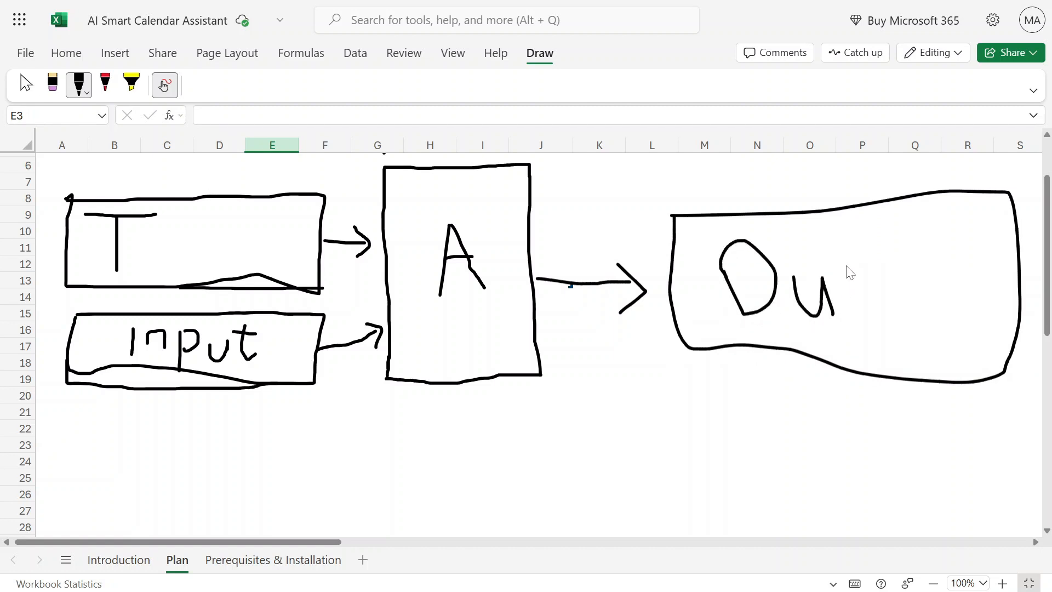
{"action": "mouse_move", "coordinate": [845, 214]}
{"action": "left_mouse_down"}
{"action": "mouse_move", "coordinate": [848, 273]}
{"action": "mouse_move", "coordinate": [881, 277]}
{"action": "left_mouse_up"}
{"action": "left_click_drag", "start_coordinate": [824, 251], "coordinate": [880, 244]}
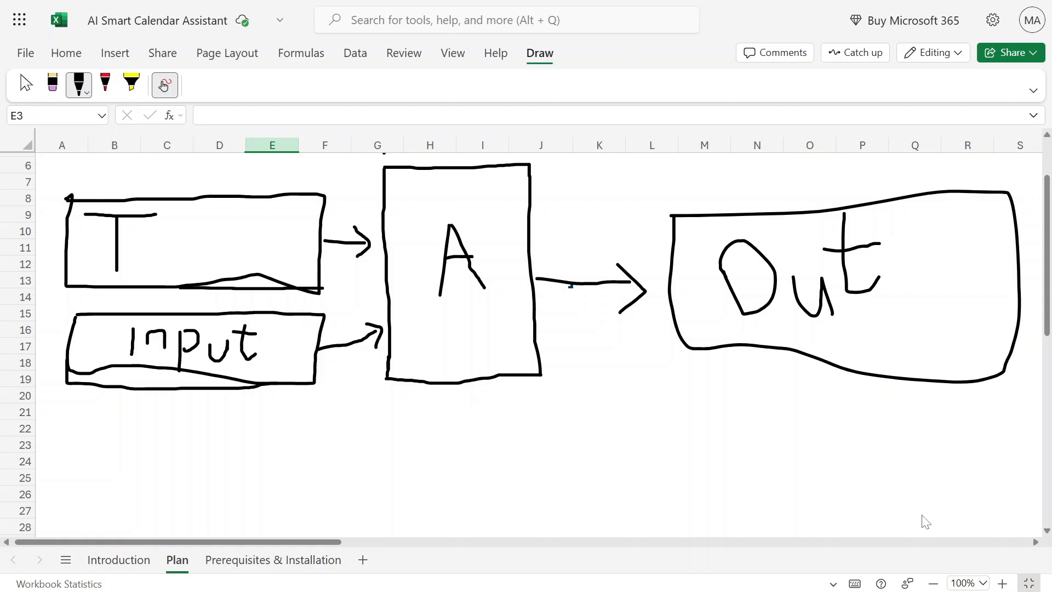
{"action": "left_click", "coordinate": [1029, 585]}
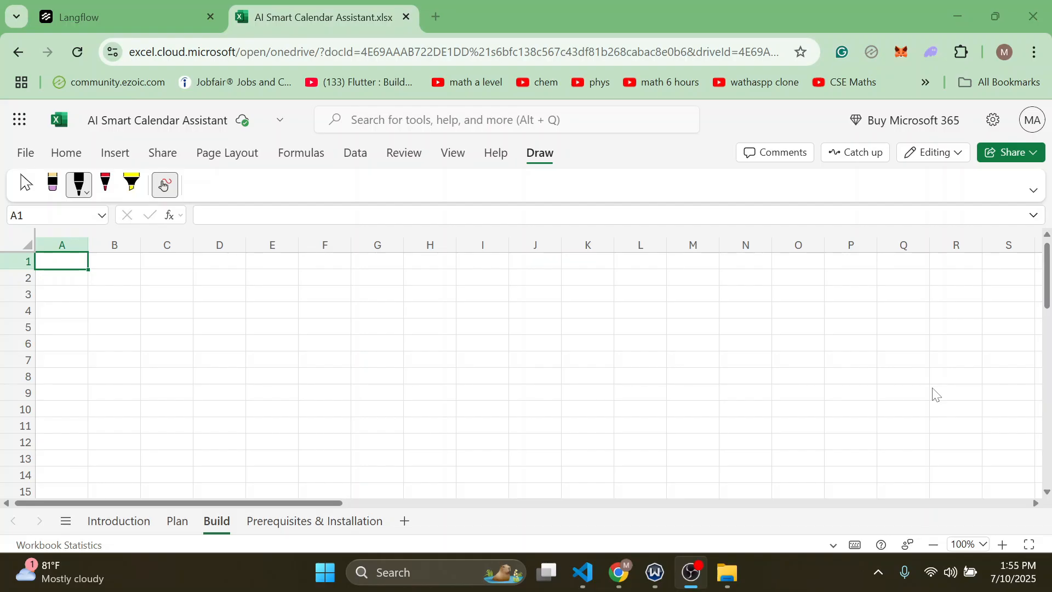
Switch to VS Code, close the chat.html and chat.py editors, and clear the langlow-tutorial terminal.
{"action": "left_click", "coordinate": [590, 572]}
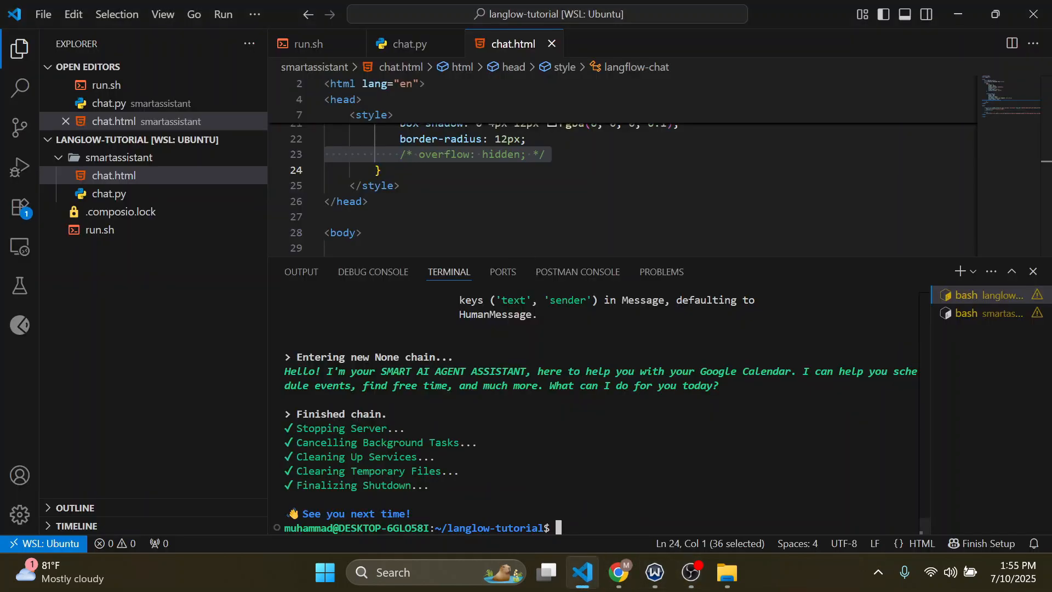
{"action": "left_click", "coordinate": [556, 44]}
{"action": "left_click", "coordinate": [452, 45]}
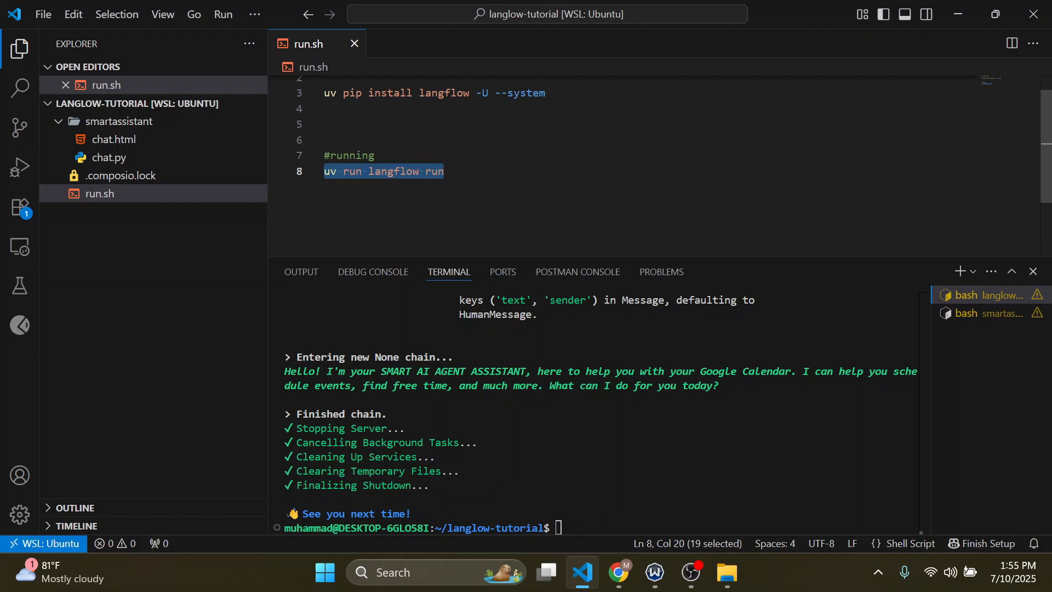
{"action": "key", "text": "ctrl+grave"}
{"action": "type", "text": "clear"}
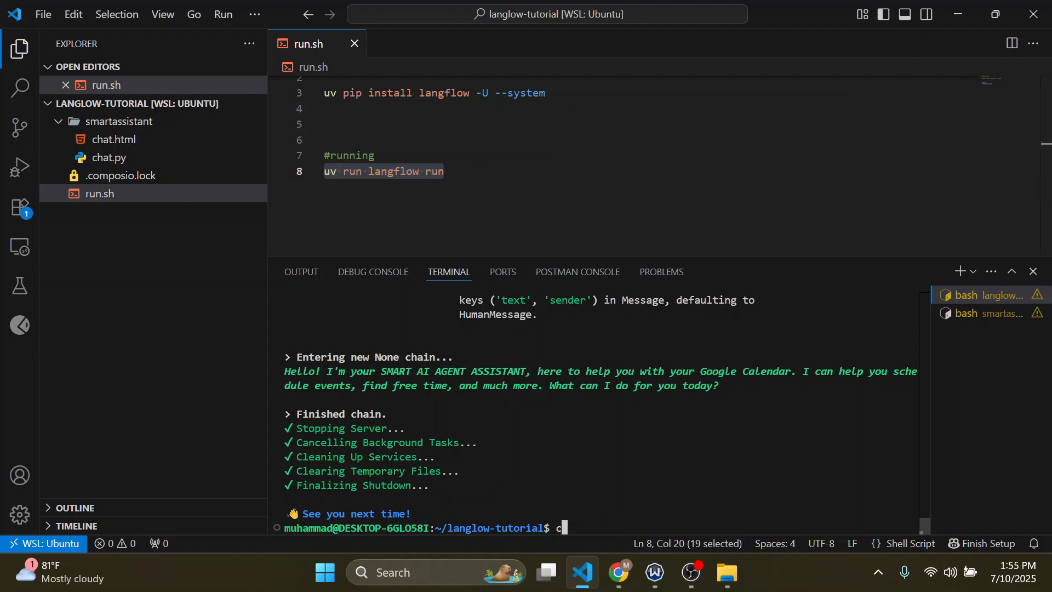
{"action": "key", "text": "Return"}
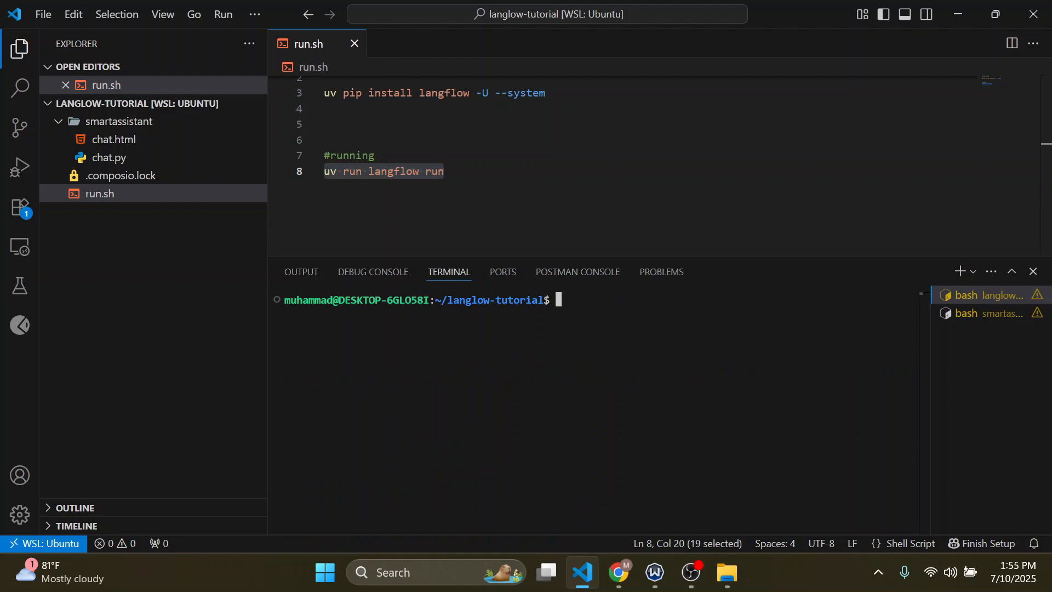
Start the Langflow server in the terminal with uv run langflow run.
{"action": "type", "text": "uv run langflow run"}
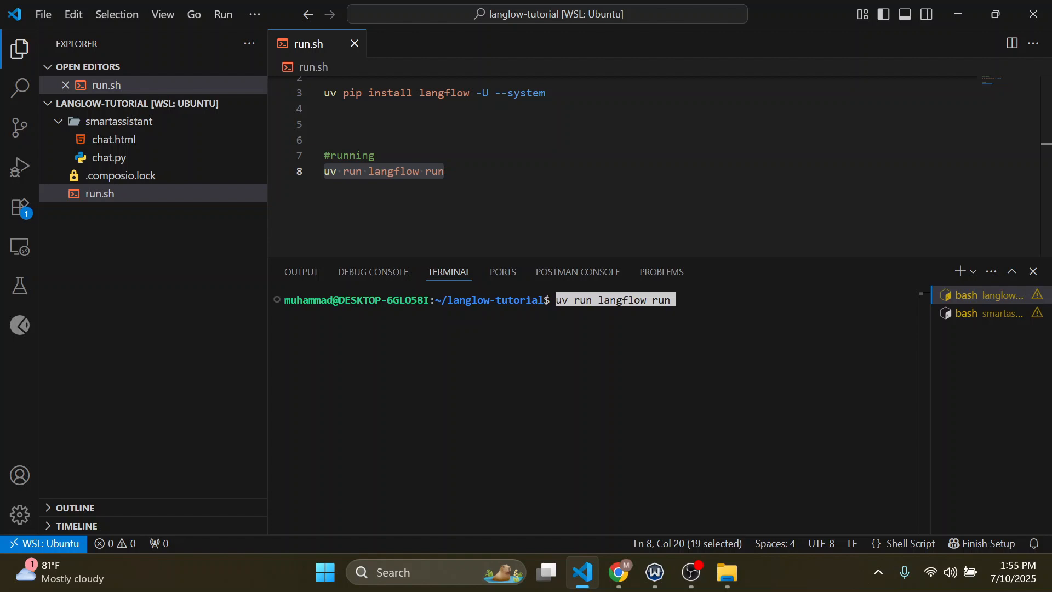
{"action": "key", "text": "Return"}
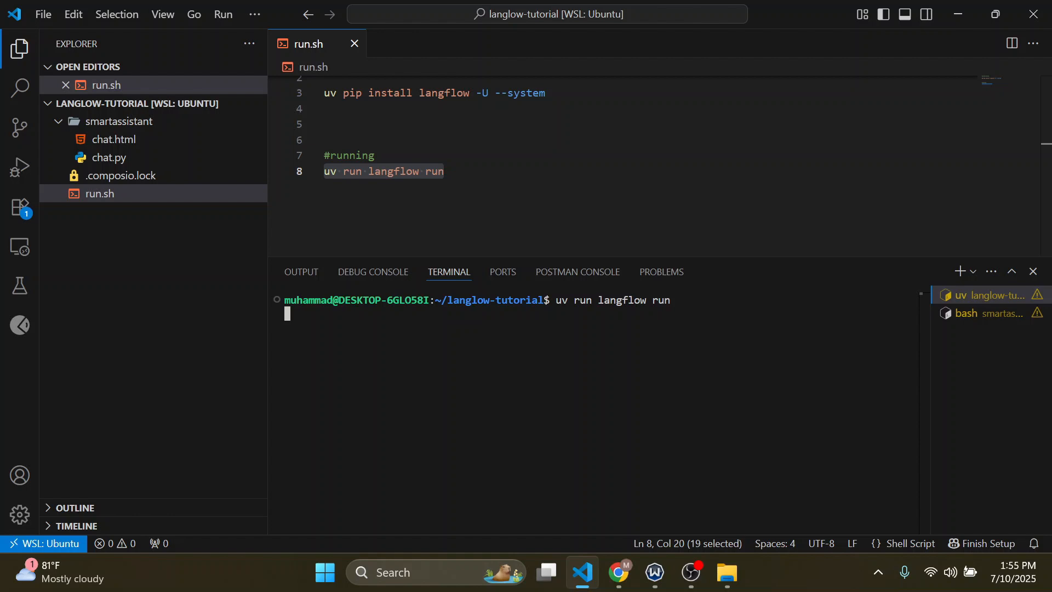
{"action": "left_click", "coordinate": [691, 572]}
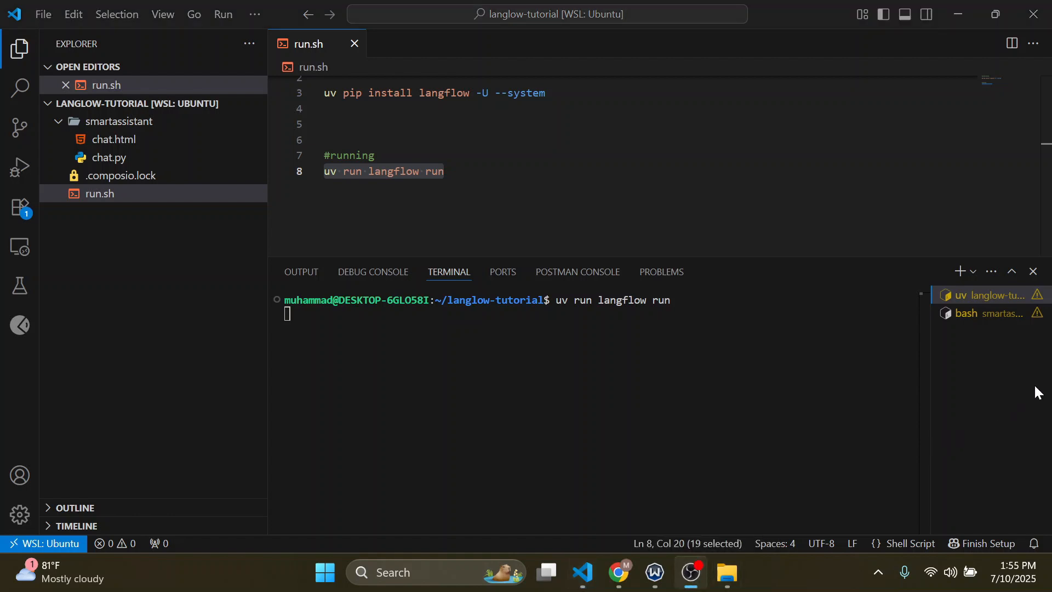
{"action": "left_click", "coordinate": [582, 572]}
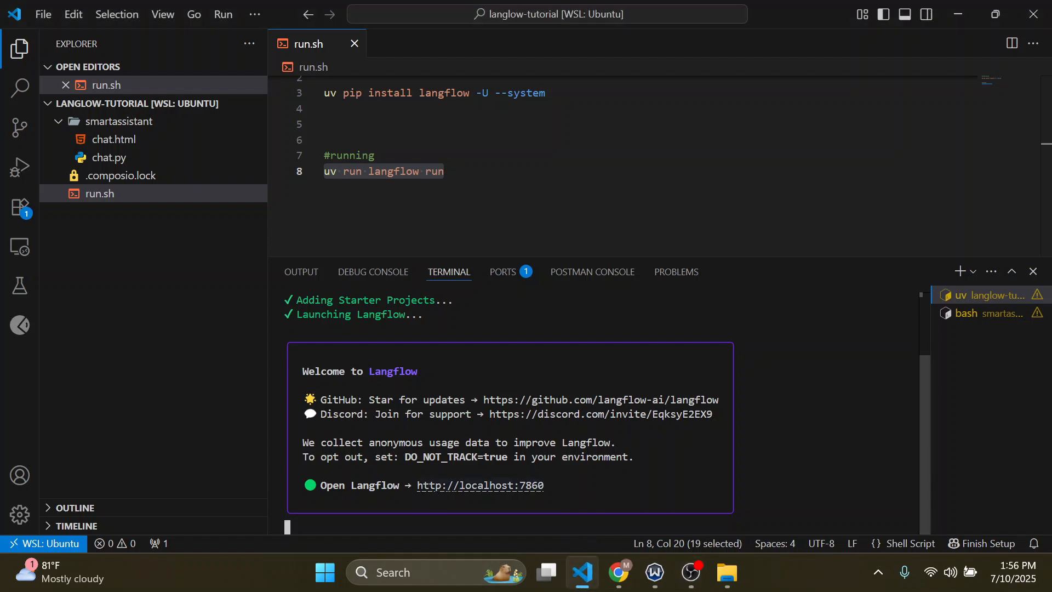
{"action": "left_click_drag", "start_coordinate": [419, 486], "coordinate": [550, 482]}
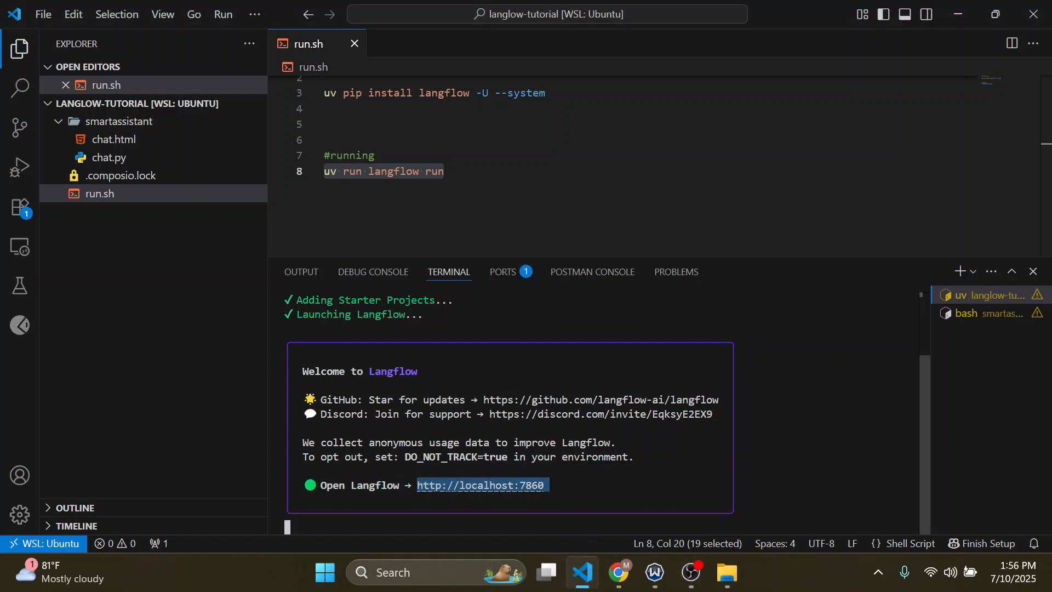
{"action": "left_click", "coordinate": [618, 572]}
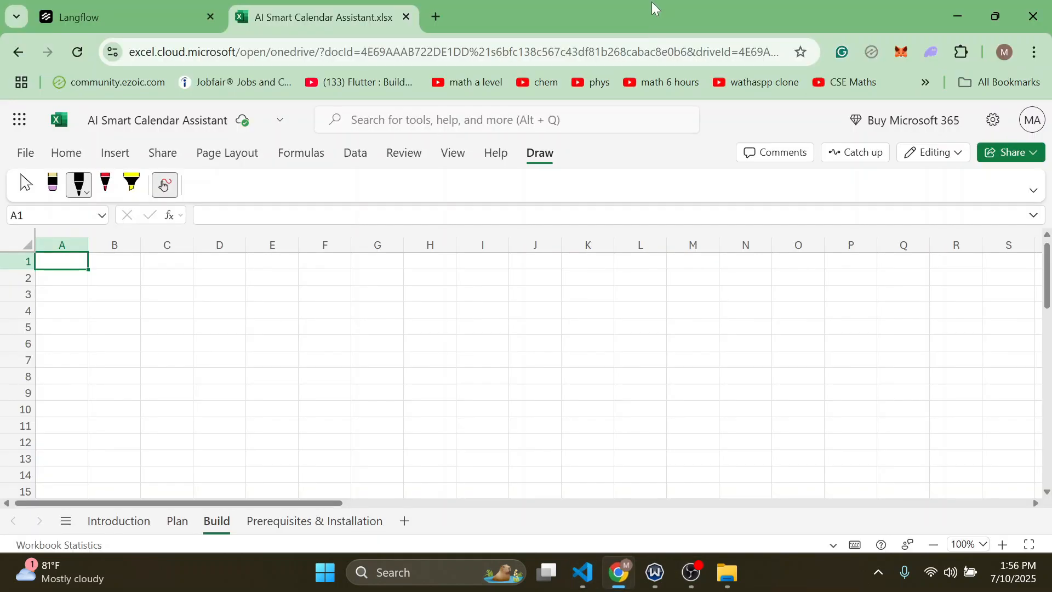
{"action": "left_click", "coordinate": [436, 19]}
{"action": "type", "text": "http://localhost:7860"}
{"action": "key", "text": "Return"}
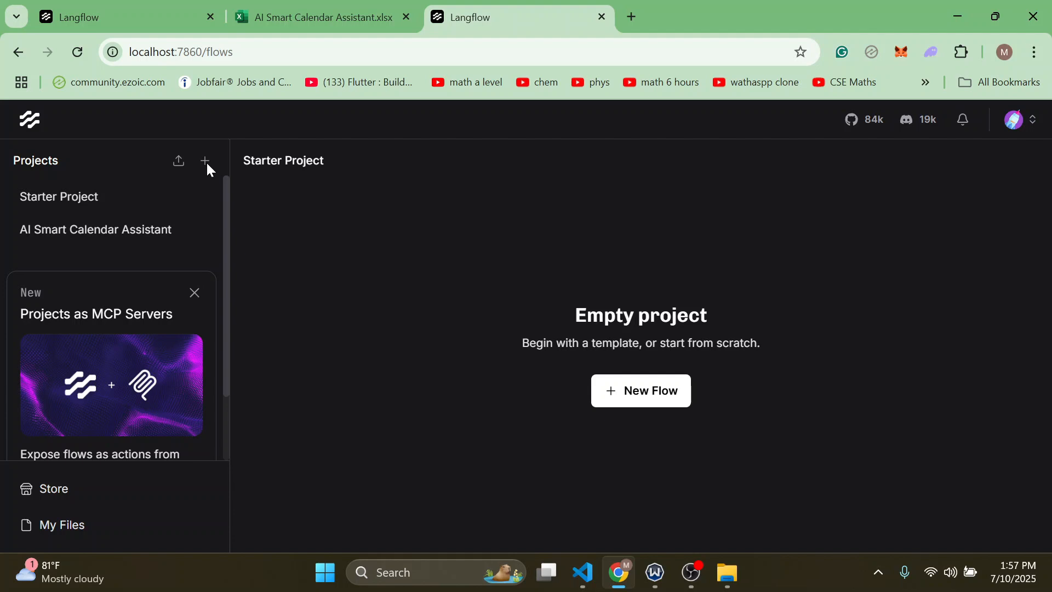
{"action": "left_click", "coordinate": [193, 293]}
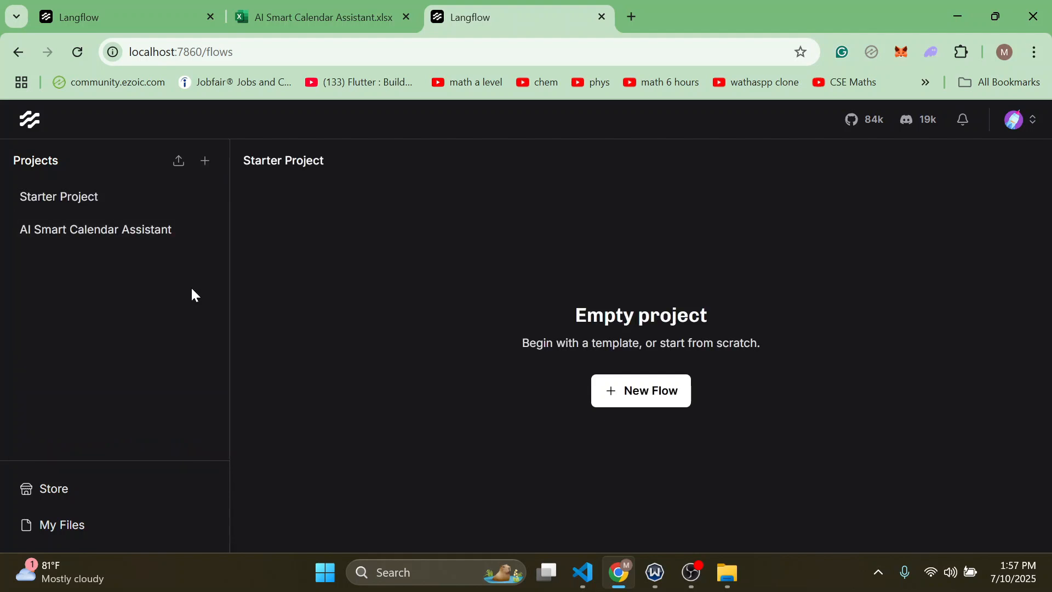
Try to download the Starter Project.
{"action": "left_click", "coordinate": [165, 199]}
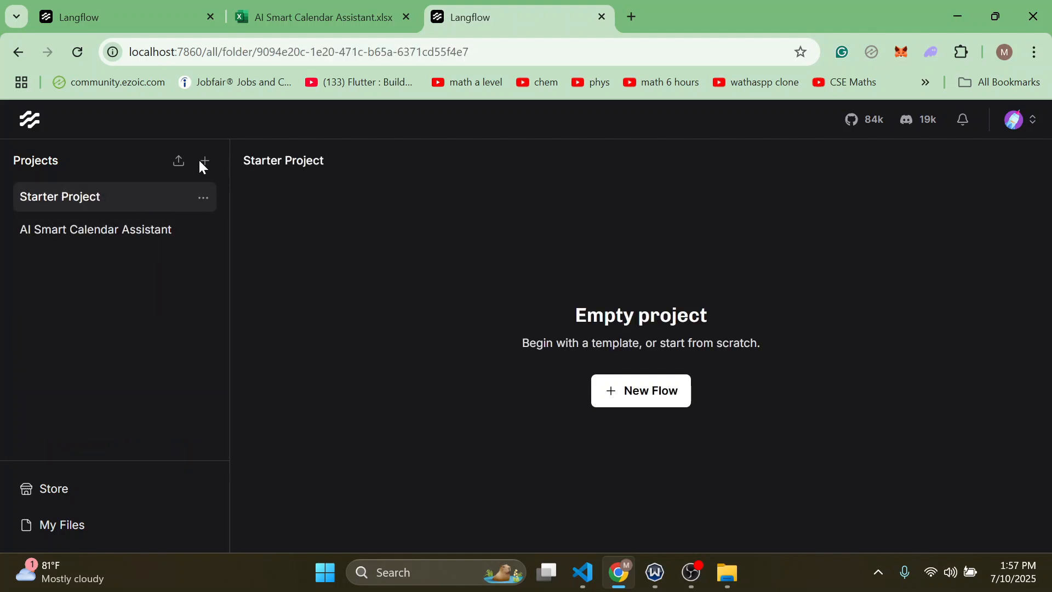
{"action": "double_click", "coordinate": [203, 160]}
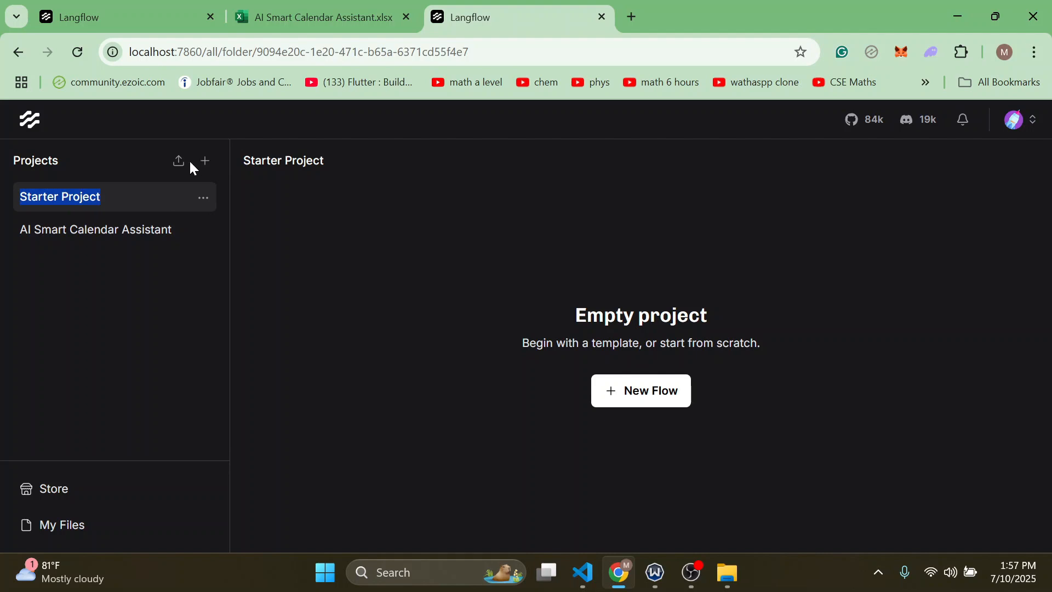
{"action": "left_click", "coordinate": [204, 197]}
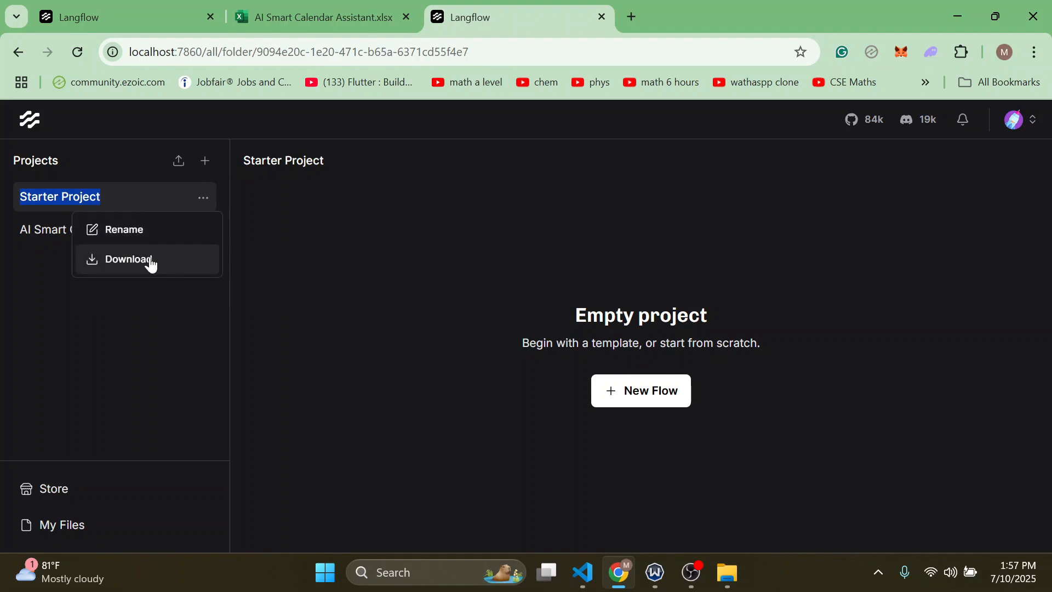
{"action": "left_click", "coordinate": [149, 259]}
{"action": "left_click", "coordinate": [202, 198]}
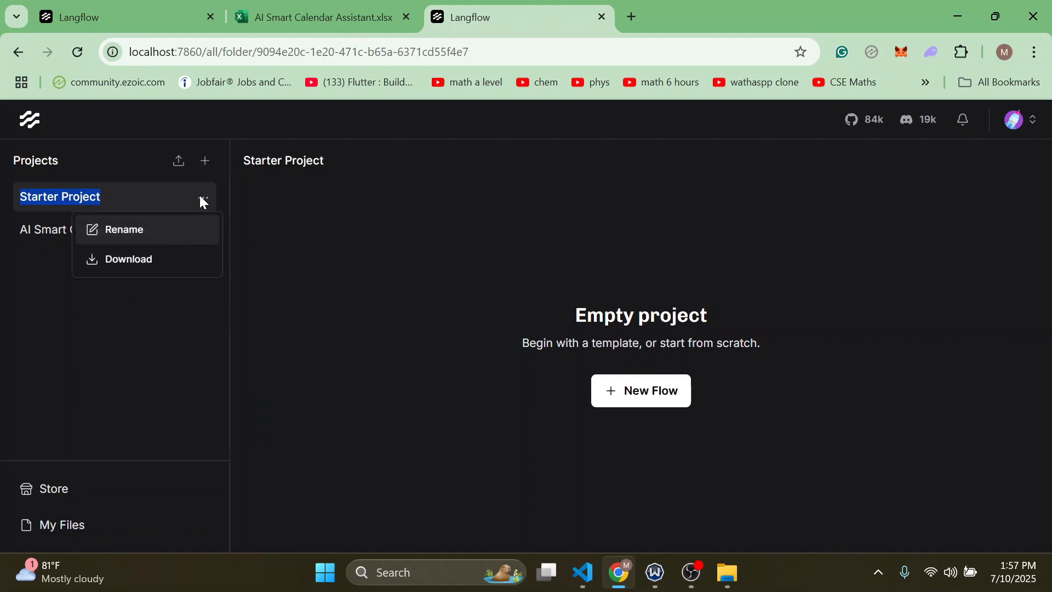
{"action": "left_click", "coordinate": [206, 165]}
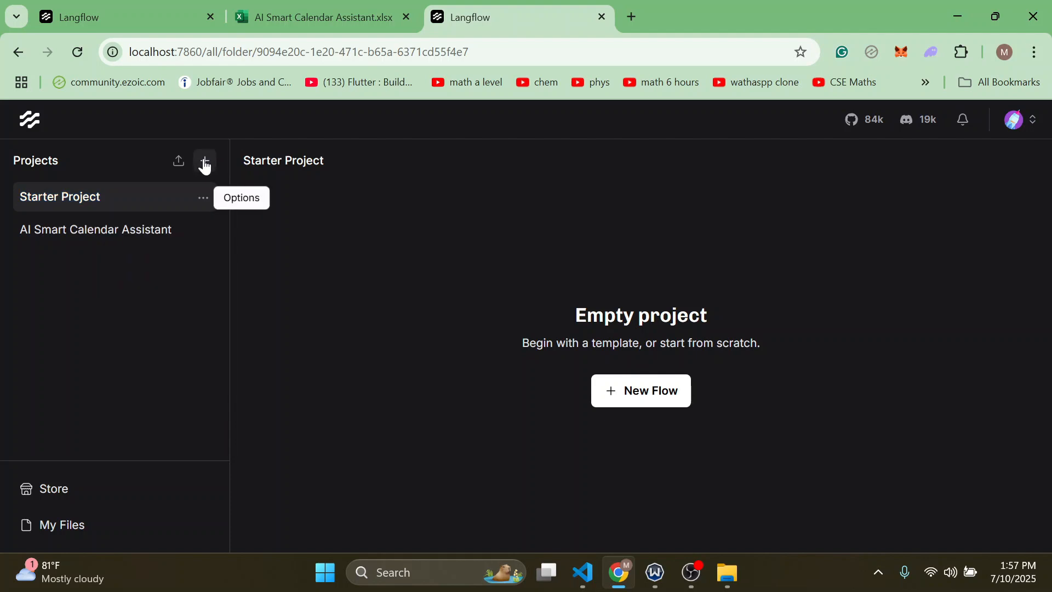
Create a new Langflow project and rename it AI Assistant.
{"action": "left_click", "coordinate": [206, 165]}
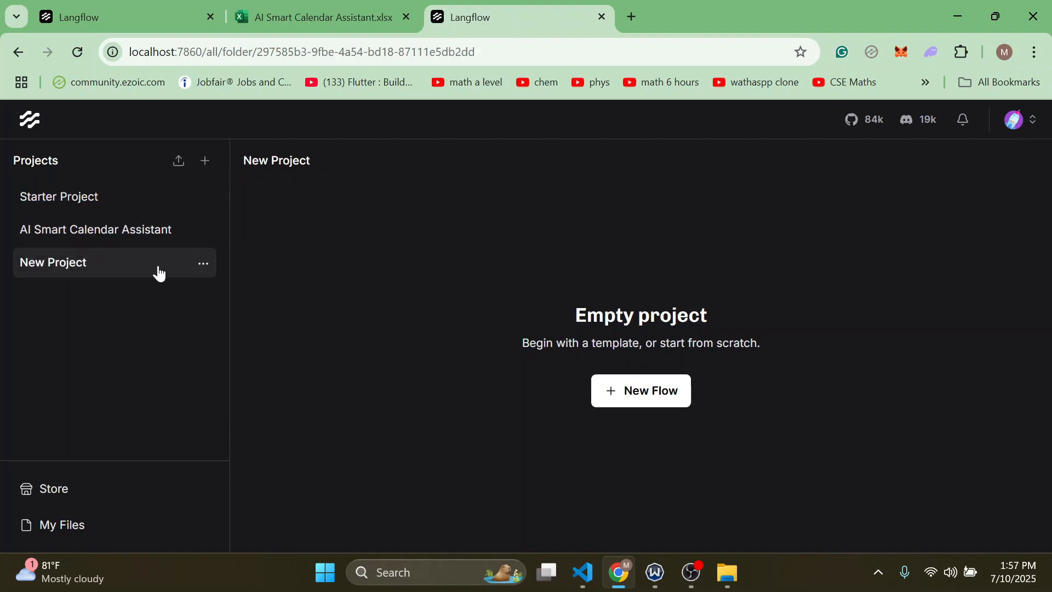
{"action": "left_click", "coordinate": [112, 265]}
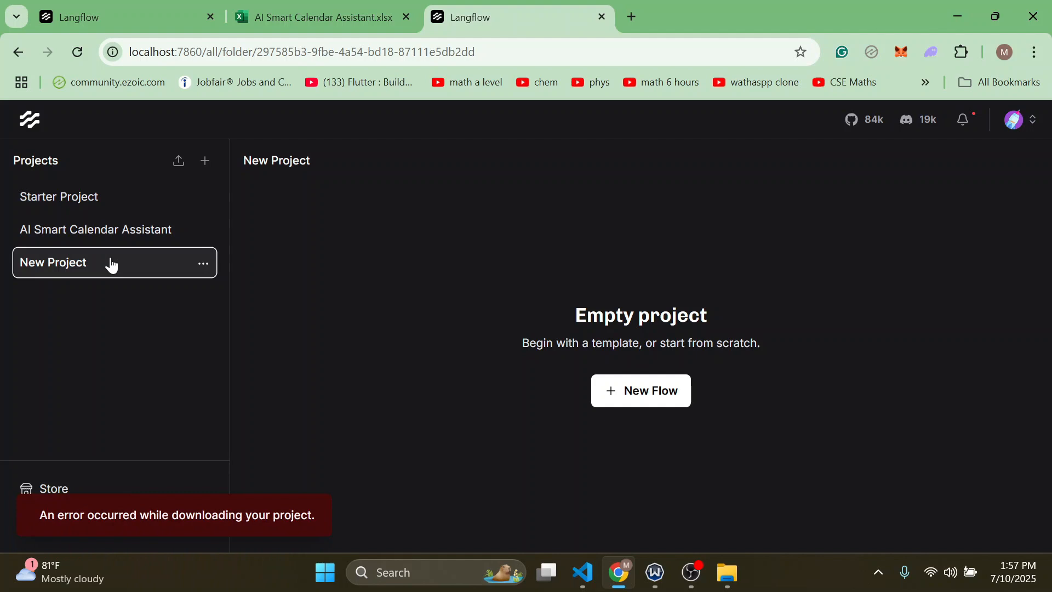
{"action": "double_click", "coordinate": [85, 265]}
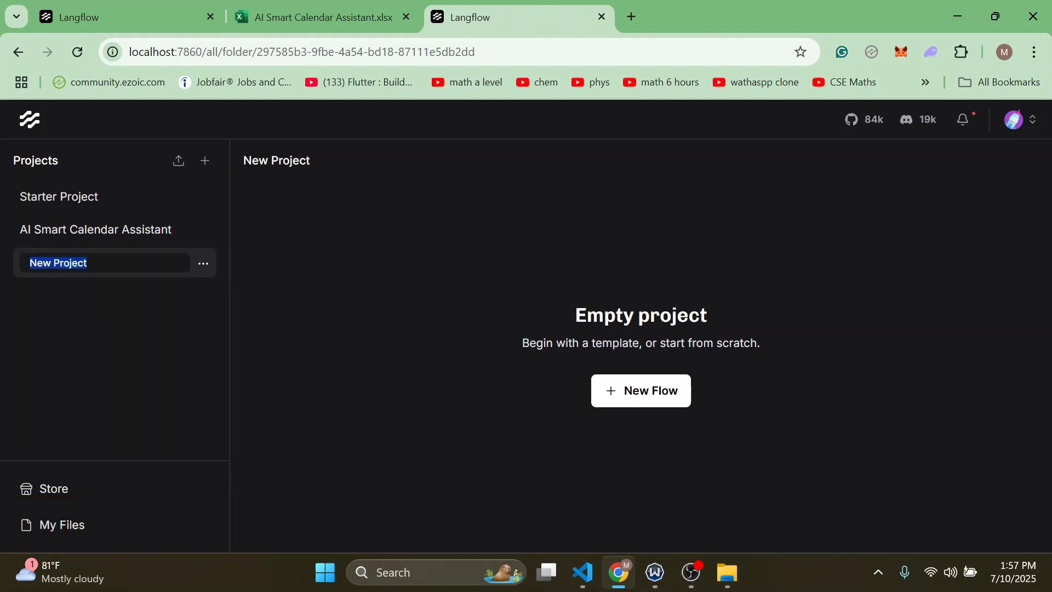
{"action": "type", "text": "AI Sm"}
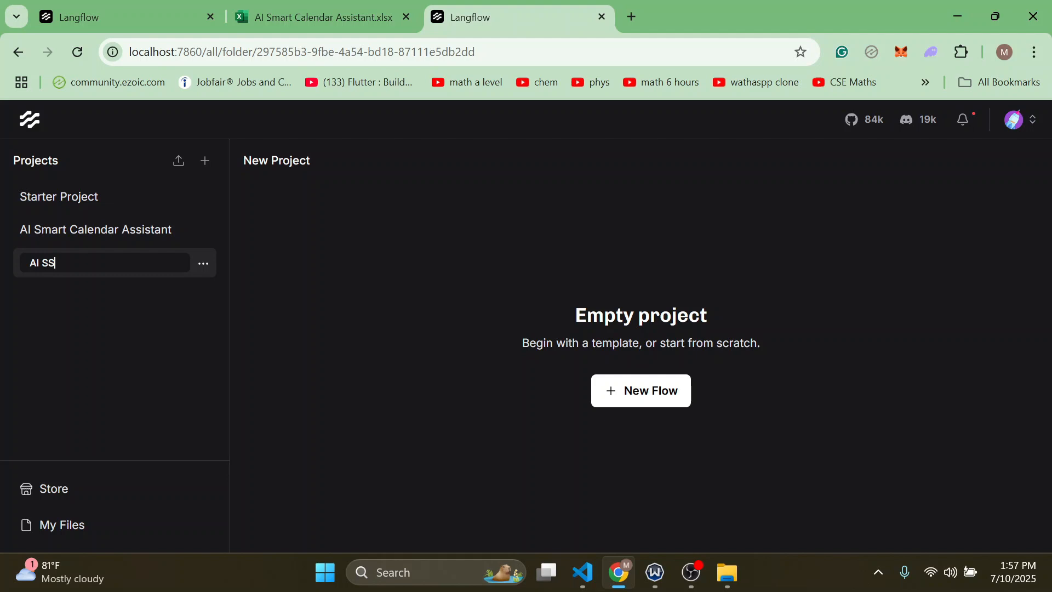
{"action": "key", "text": "BackSpace"}
{"action": "key", "text": "BackSpace"}
{"action": "type", "text": "Assisa"}
{"action": "key", "text": "BackSpace"}
{"action": "type", "text": "tran"}
{"action": "key", "text": "BackSpace"}
{"action": "key", "text": "BackSpace"}
{"action": "key", "text": "BackSpace"}
{"action": "type", "text": "ant"}
{"action": "key", "text": "Return"}
Create a blank flow in the AI Assistant project.
{"action": "left_click", "coordinate": [96, 272]}
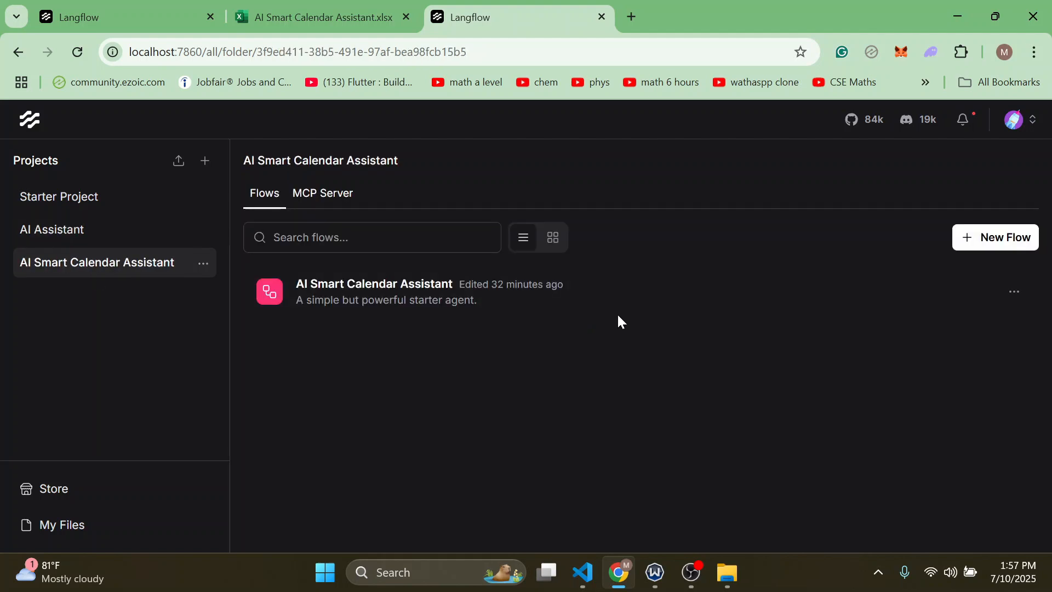
{"action": "left_click", "coordinate": [94, 240]}
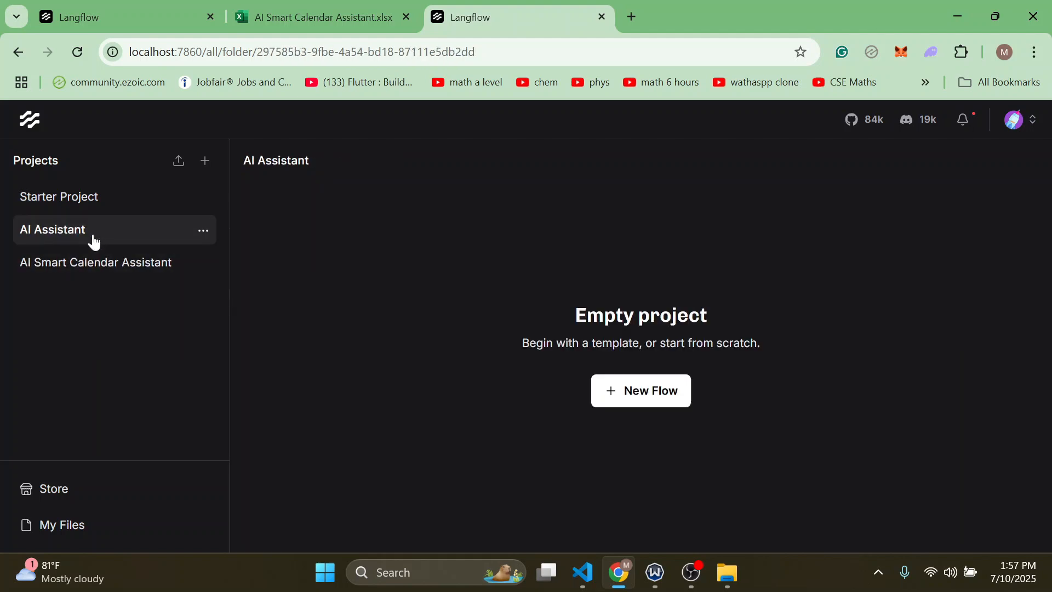
{"action": "left_click", "coordinate": [652, 389]}
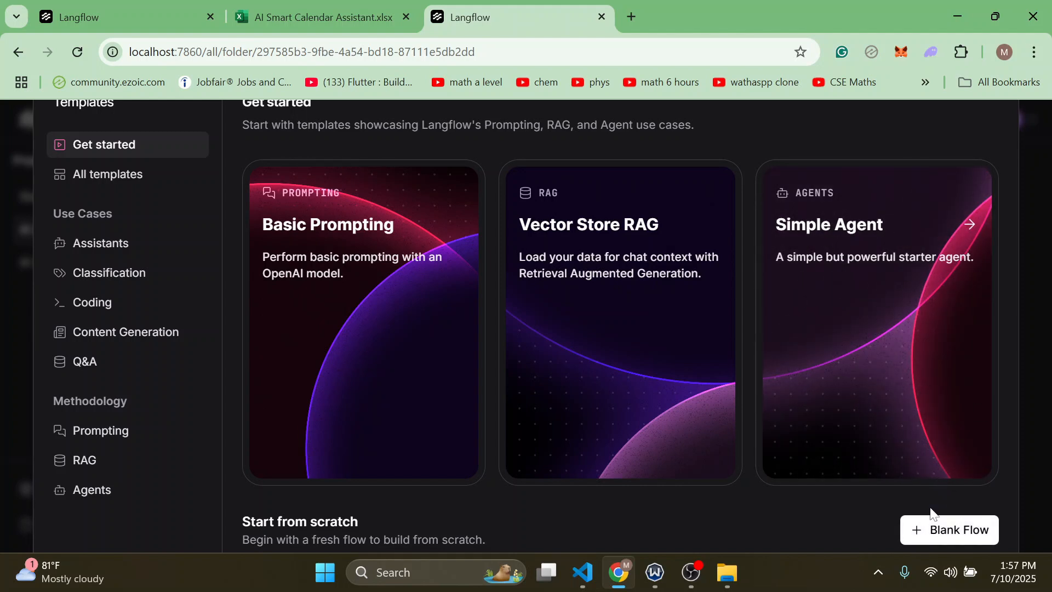
{"action": "left_click", "coordinate": [927, 530]}
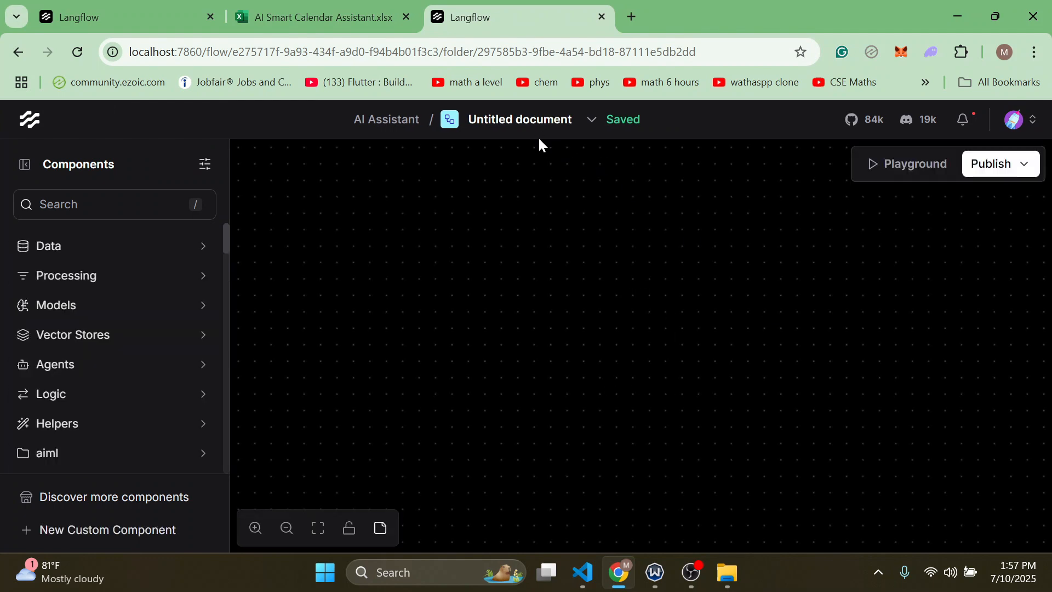
Rename the untitled flow as AI ASSISTANT.
{"action": "double_click", "coordinate": [521, 120]}
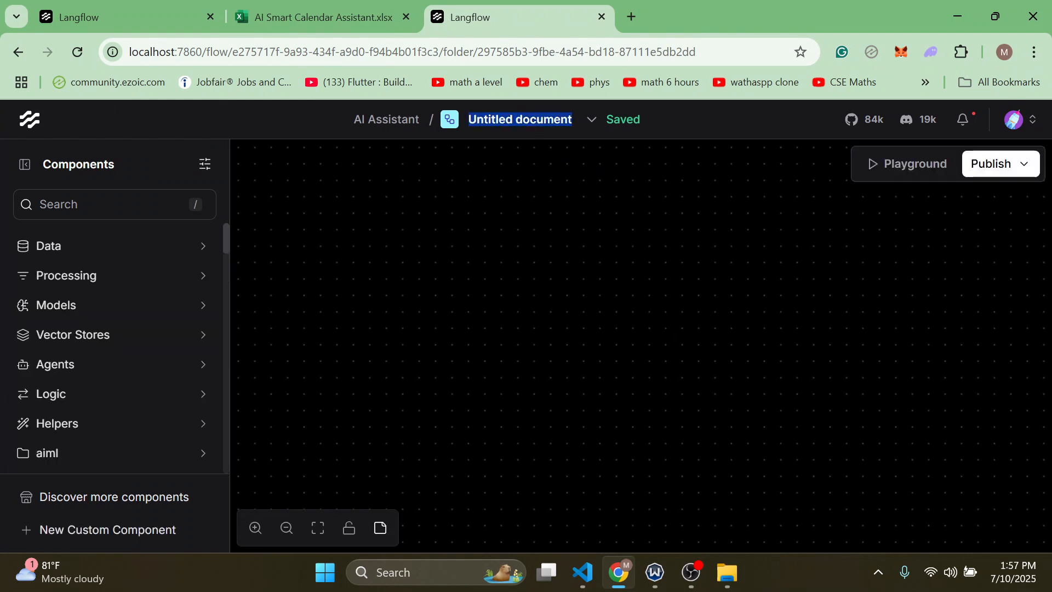
{"action": "type", "text": "AI"}
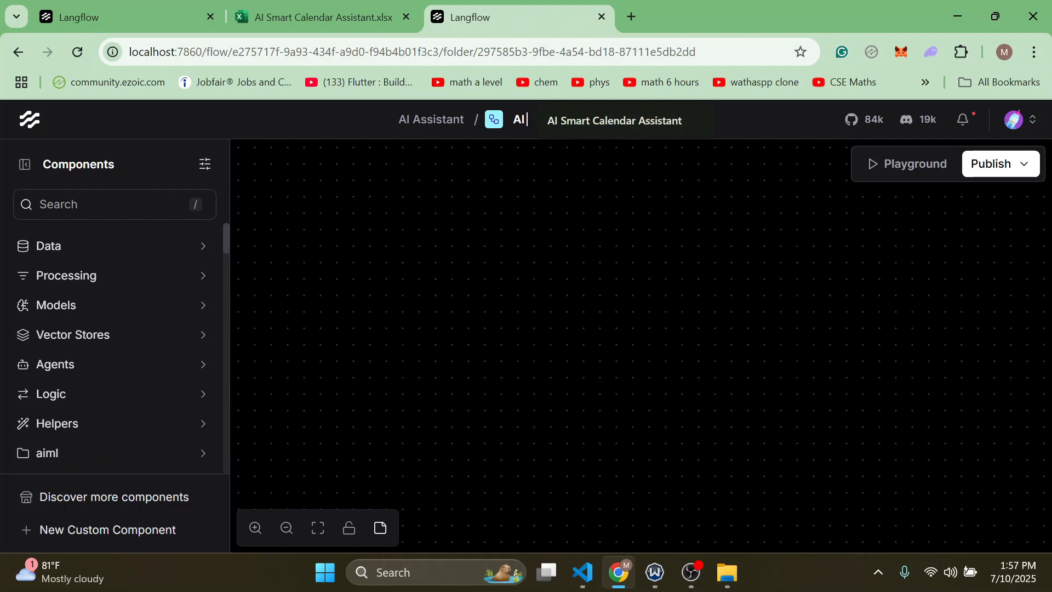
{"action": "type", "text": " ASSISTANT"}
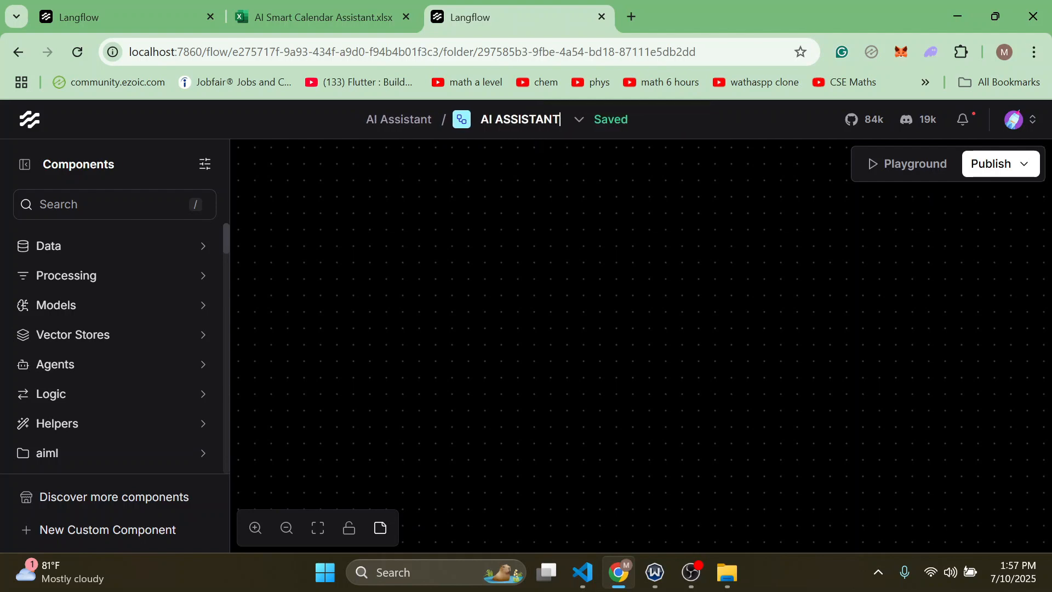
Apply AI ASSISTANT as the flow's name.
{"action": "key", "text": "Return"}
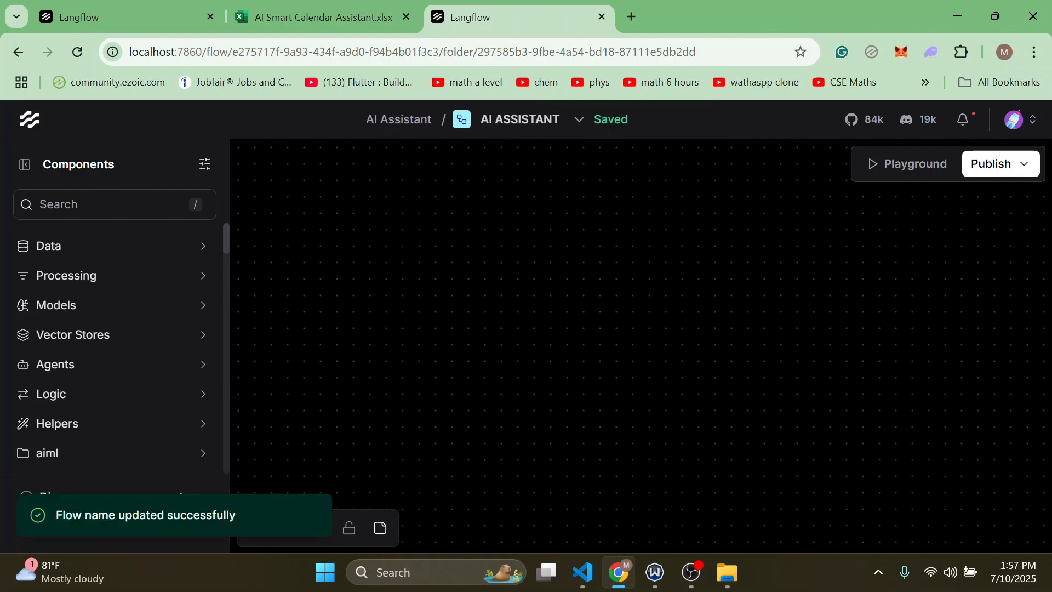
Review the flow sketch on the Plan sheet of the AI Smart Calendar Assistant workbook in Excel, and return to the Langflow flow.
{"action": "left_click", "coordinate": [300, 4]}
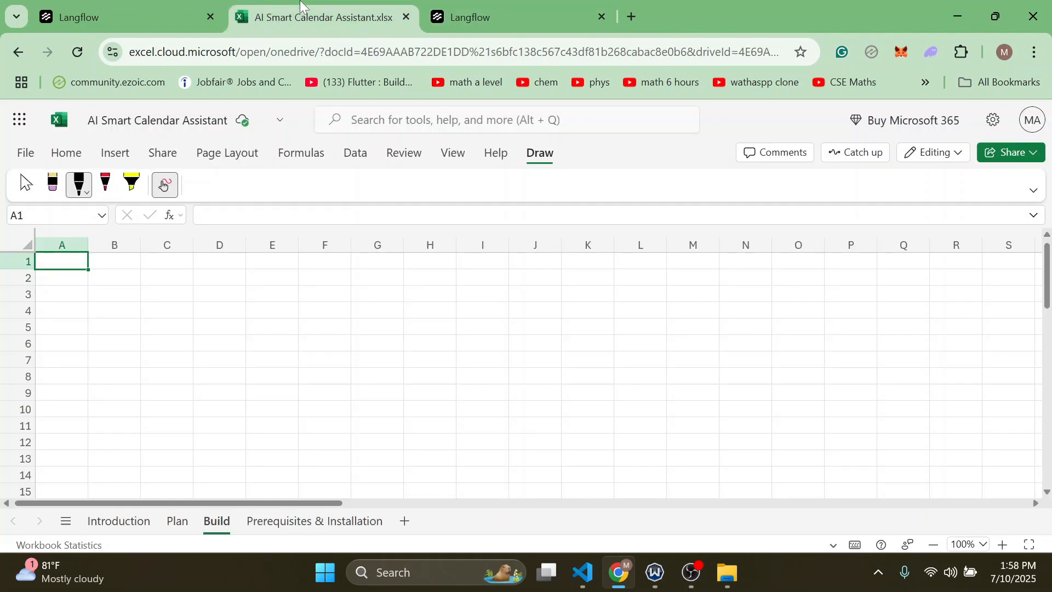
{"action": "left_click", "coordinate": [177, 523]}
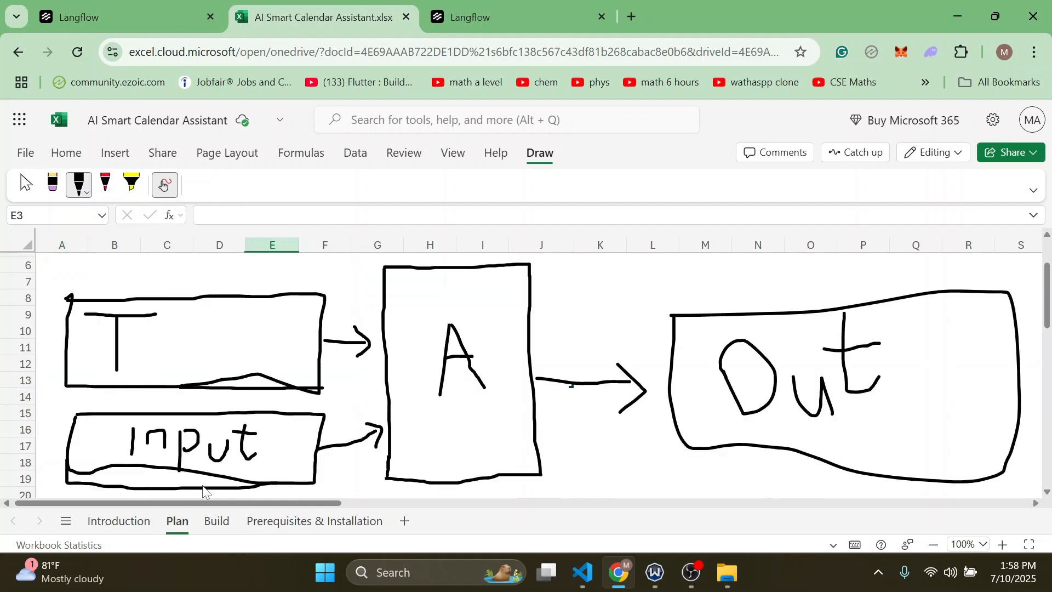
{"action": "left_click", "coordinate": [425, 5]}
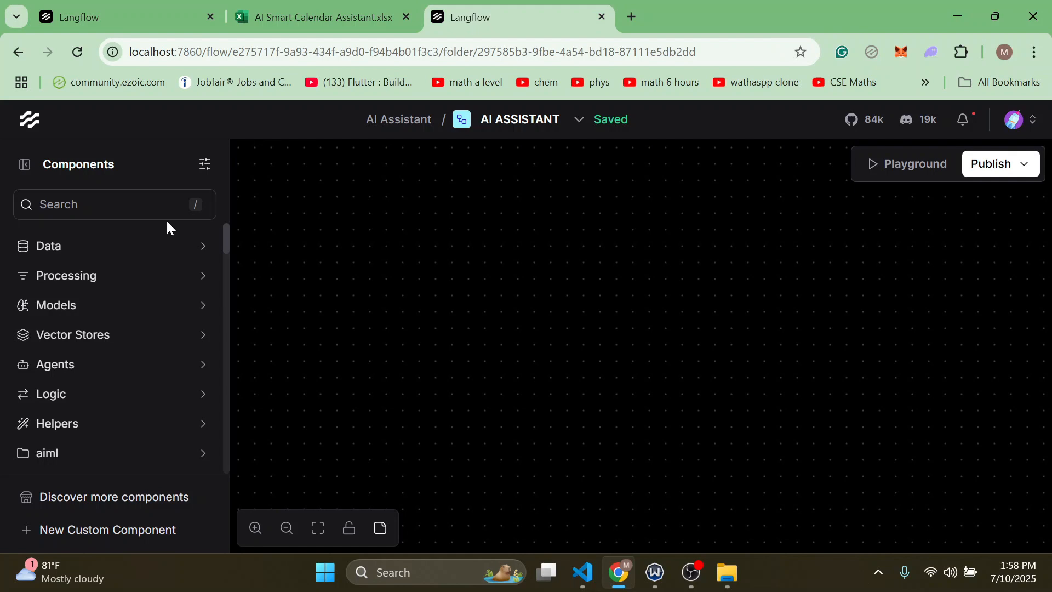
Find the input components and add a Chat Input to the upper left of the canvas.
{"action": "left_click_drag", "start_coordinate": [227, 229], "coordinate": [247, 198]}
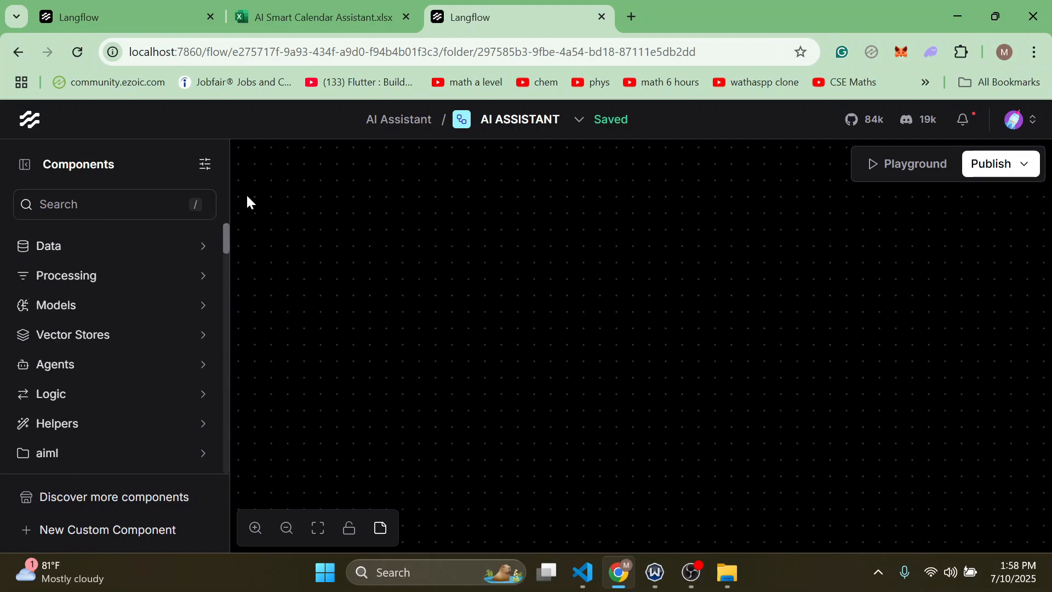
{"action": "left_click", "coordinate": [200, 254]}
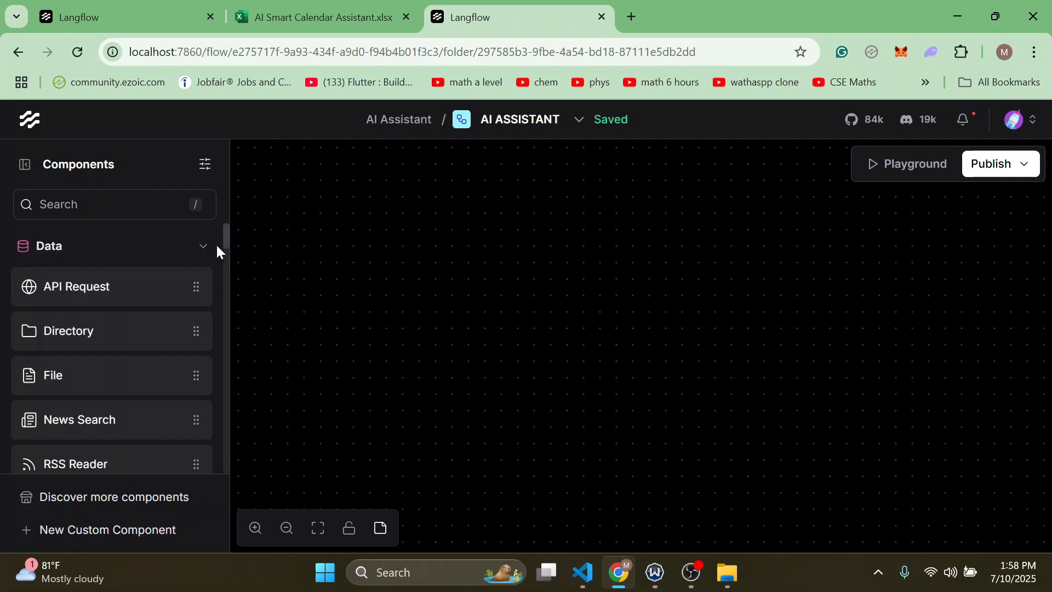
{"action": "left_click_drag", "start_coordinate": [225, 236], "coordinate": [233, 207]}
{"action": "left_click", "coordinate": [115, 204]}
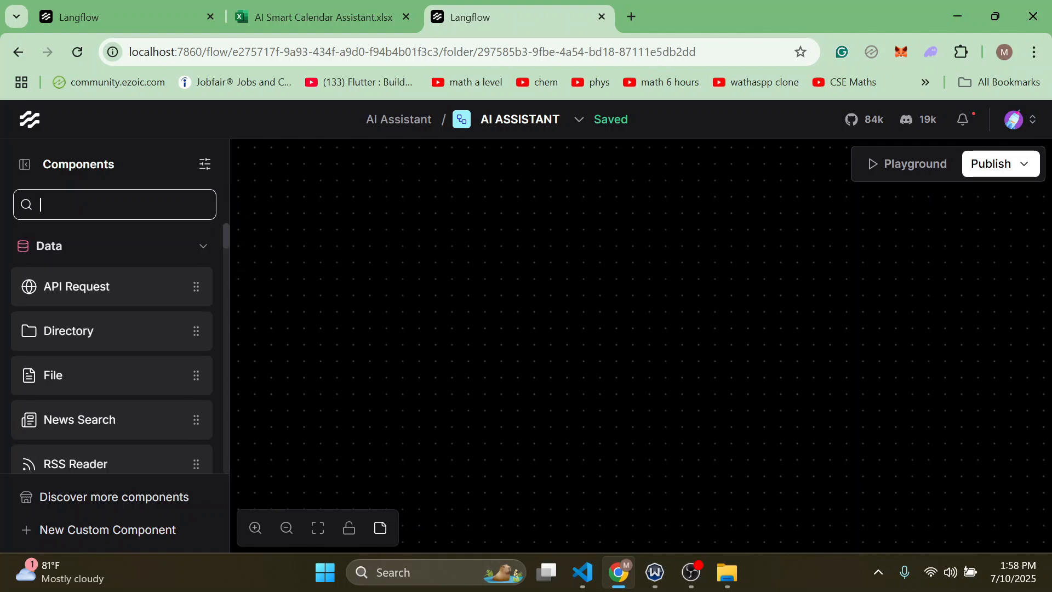
{"action": "type", "text": "input"}
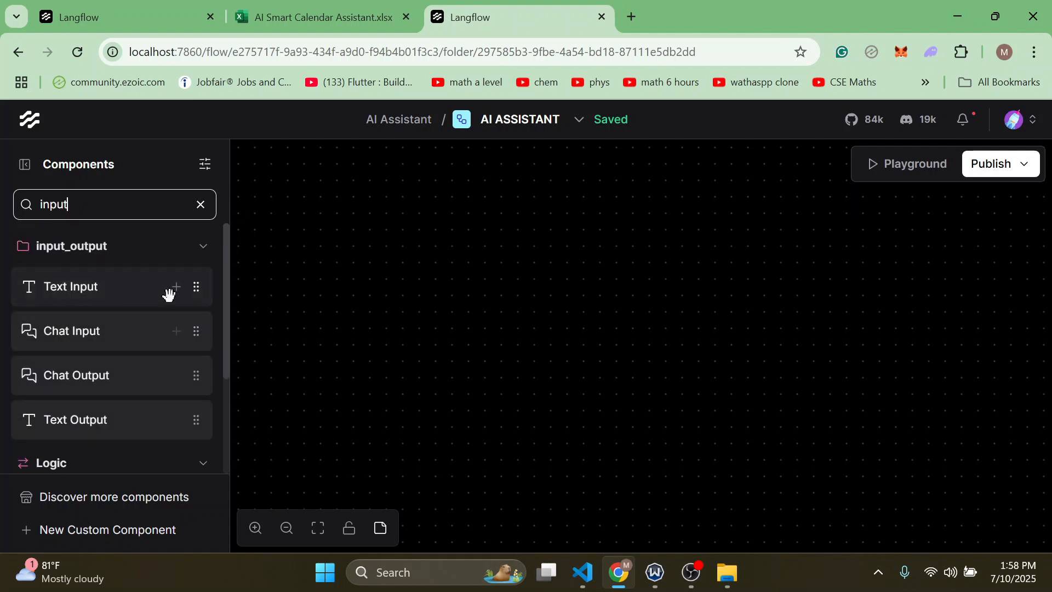
{"action": "left_click", "coordinate": [178, 332]}
{"action": "left_click_drag", "start_coordinate": [573, 206], "coordinate": [380, 227]}
{"action": "scroll", "coordinate": [296, 288], "scroll_direction": "down", "scroll_amount": 5}
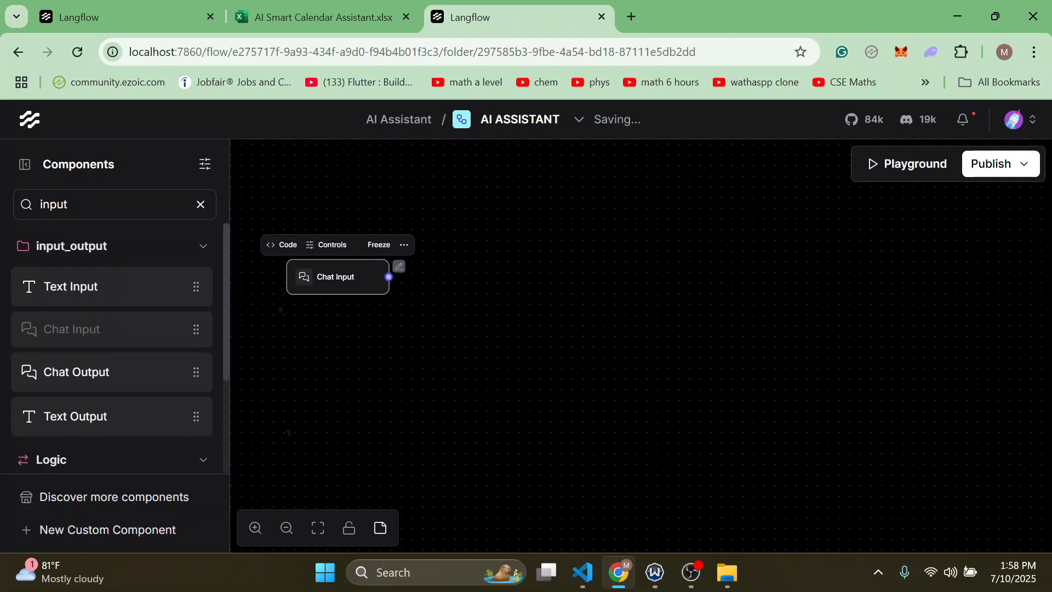
{"action": "scroll", "coordinate": [296, 287], "scroll_direction": "down", "scroll_amount": 2}
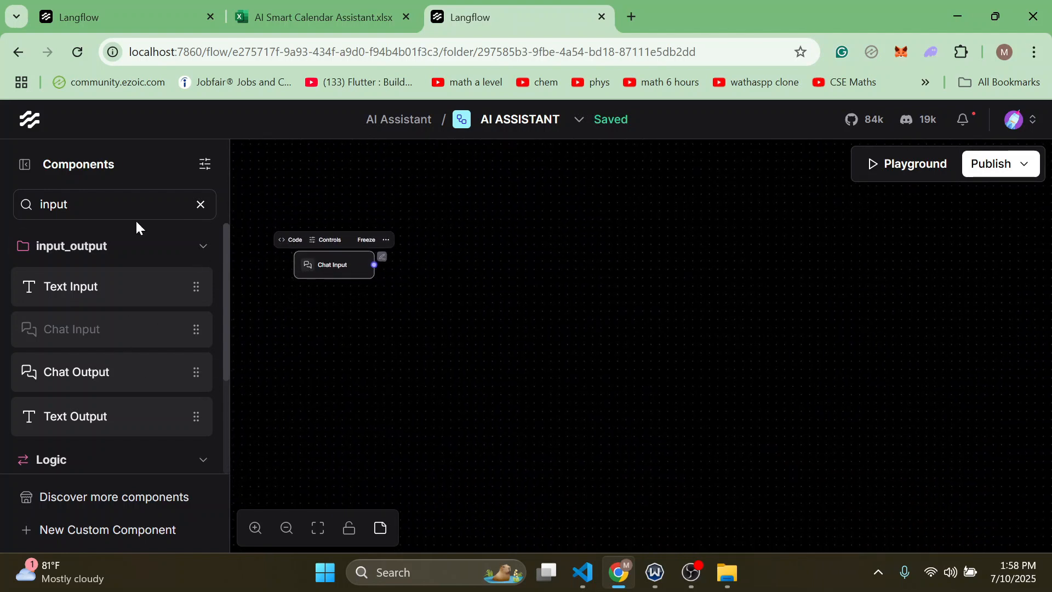
Add a Prompt Template component and place it below the Chat Input.
{"action": "double_click", "coordinate": [109, 205]}
{"action": "type", "text": "prompt"}
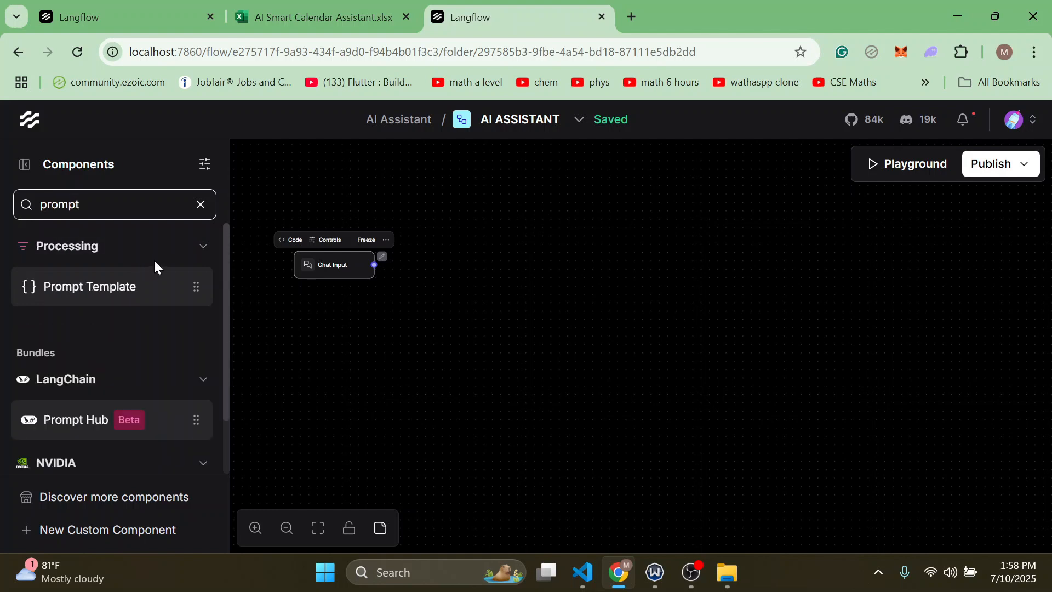
{"action": "left_click", "coordinate": [178, 291]}
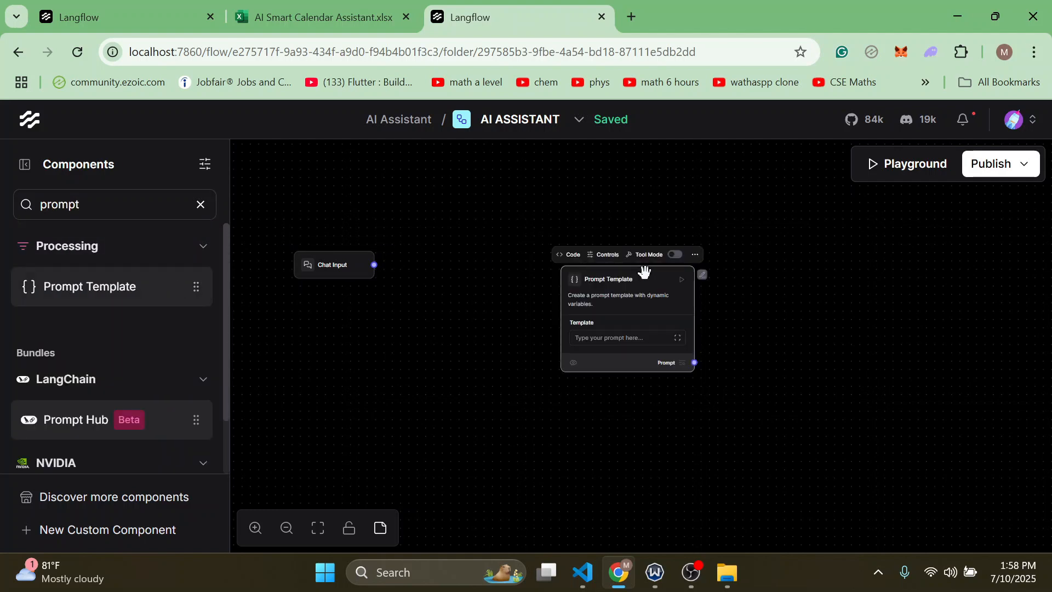
{"action": "left_click_drag", "start_coordinate": [630, 280], "coordinate": [511, 308]}
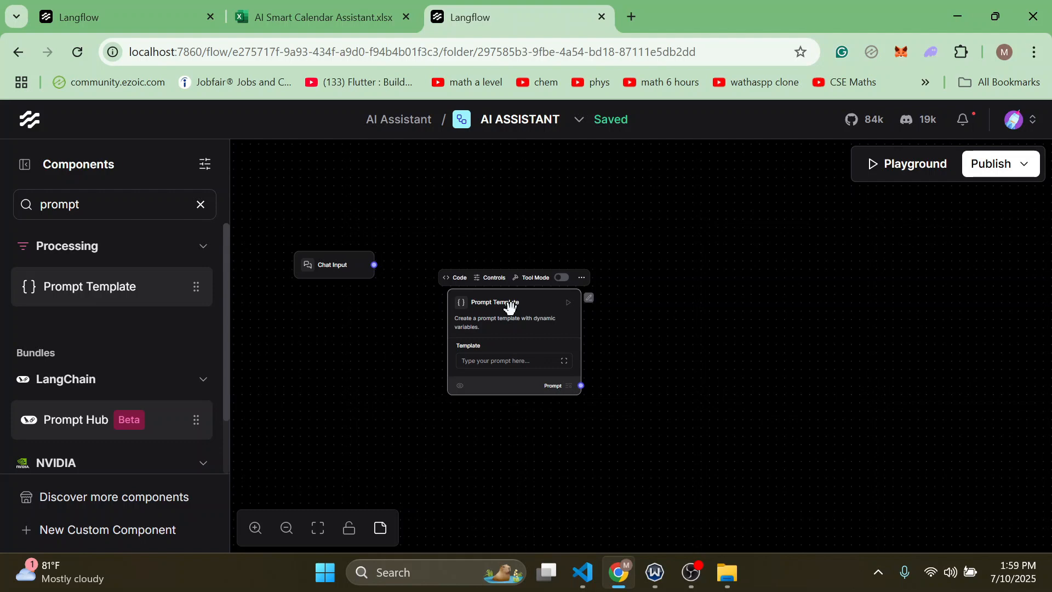
{"action": "left_click_drag", "start_coordinate": [509, 307], "coordinate": [345, 339]}
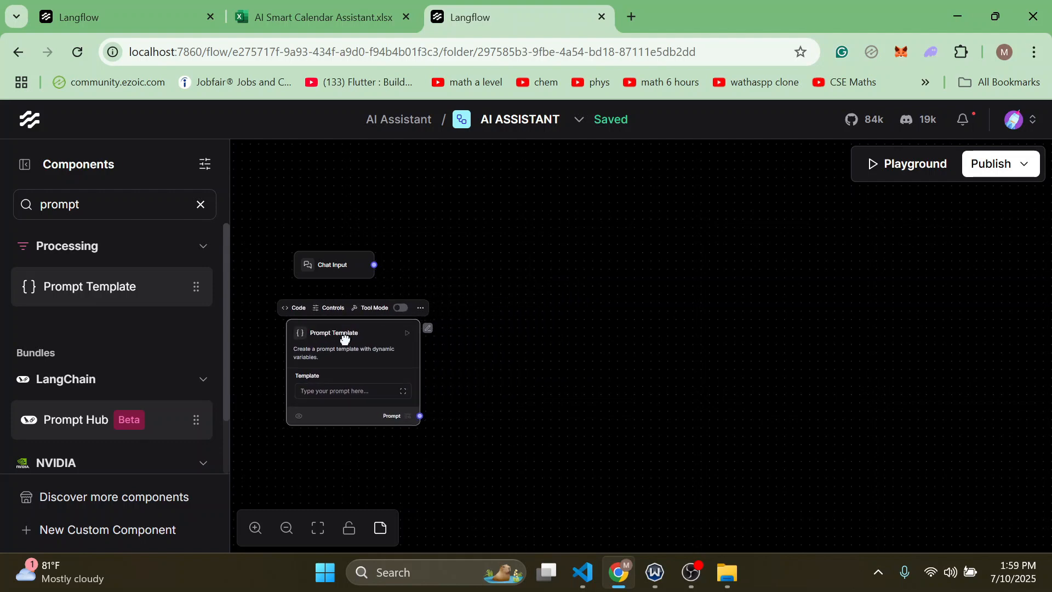
Add an Agent component and place it to the right of the Chat Input and Prompt Template.
{"action": "double_click", "coordinate": [99, 205]}
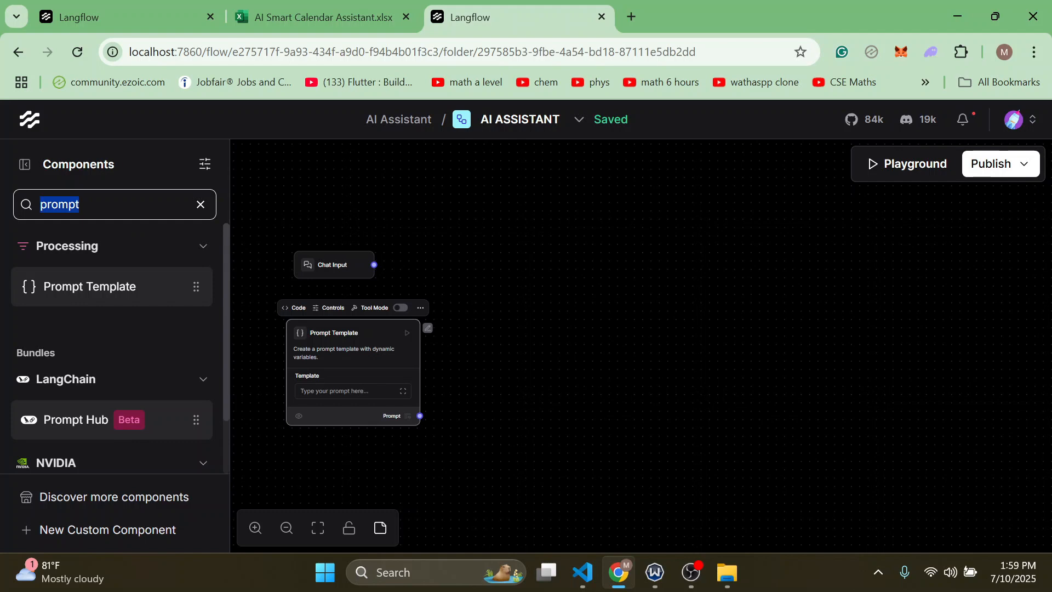
{"action": "type", "text": "A"}
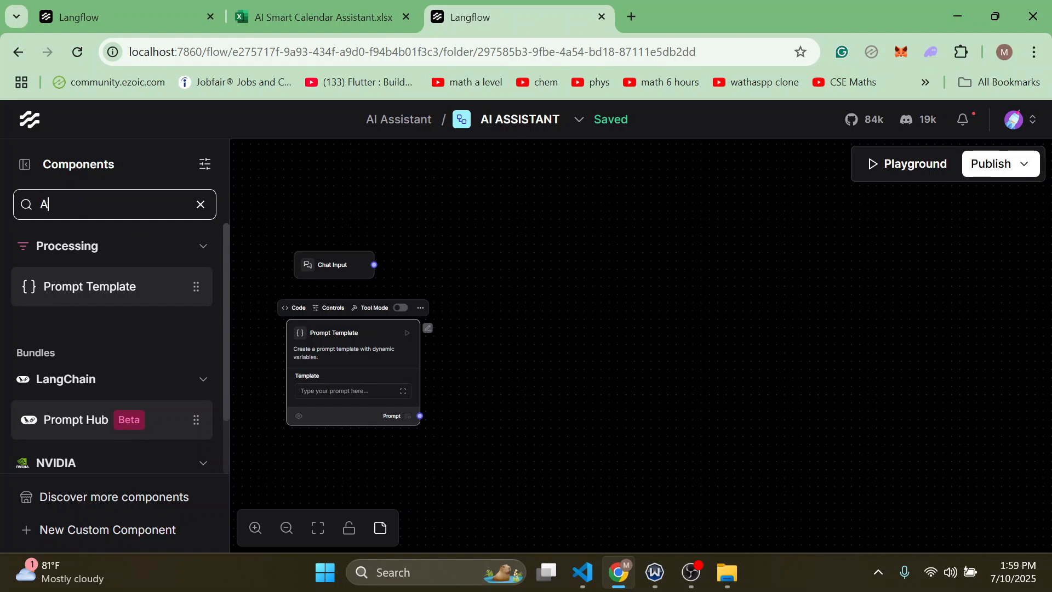
{"action": "type", "text": "gent"}
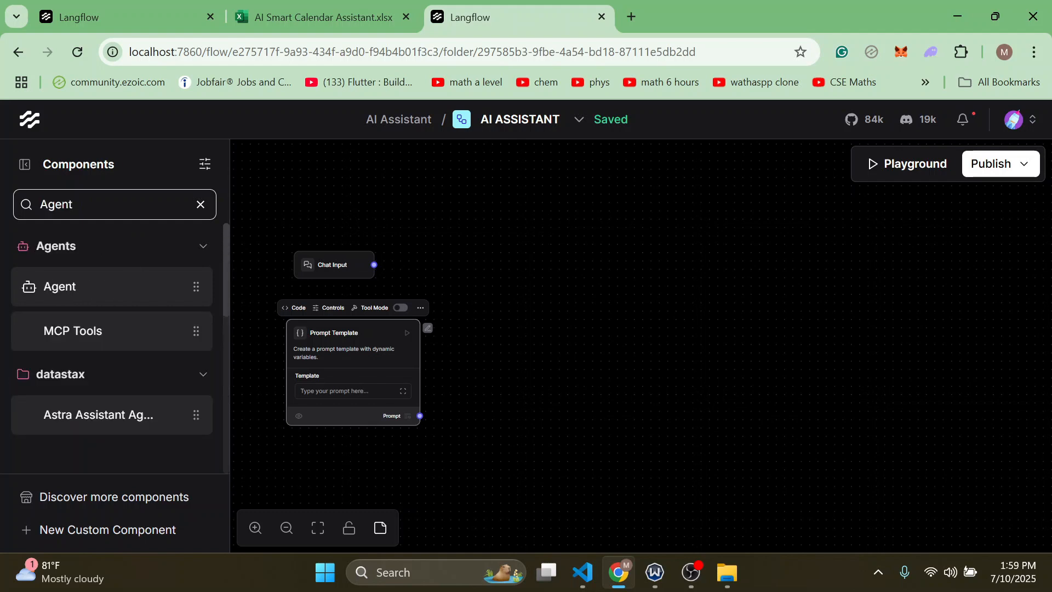
{"action": "left_click", "coordinate": [177, 296]}
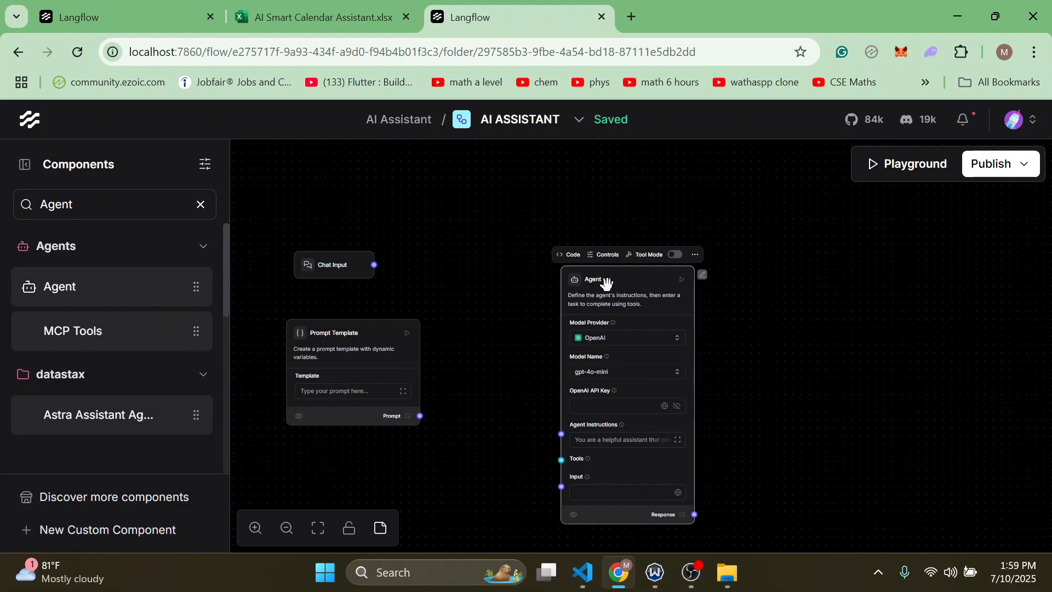
{"action": "left_click_drag", "start_coordinate": [606, 279], "coordinate": [630, 245]}
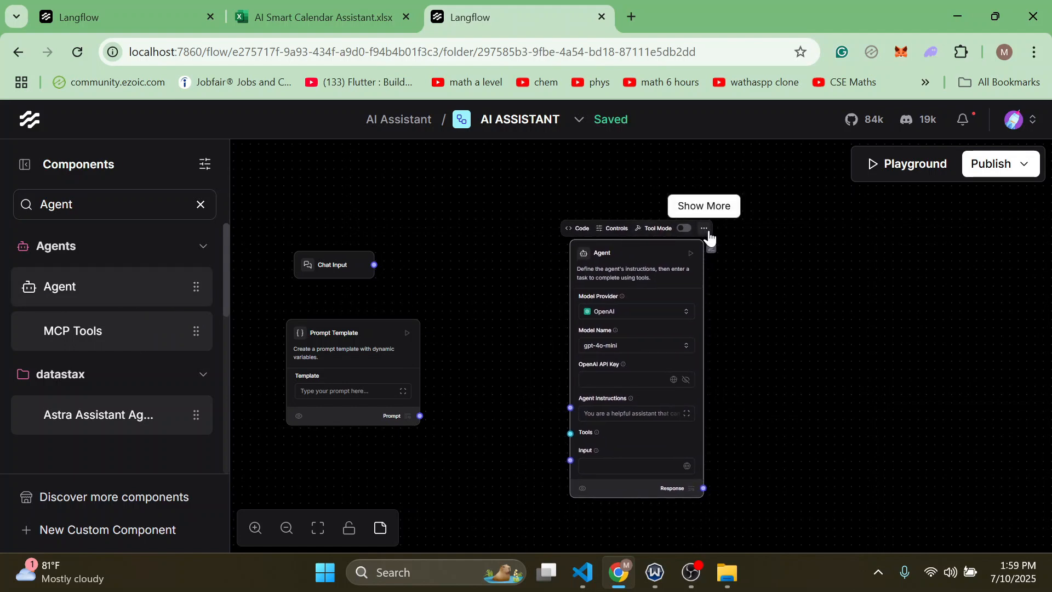
Try to set the Agent's model provider to Google Generative AI.
{"action": "left_click", "coordinate": [641, 311]}
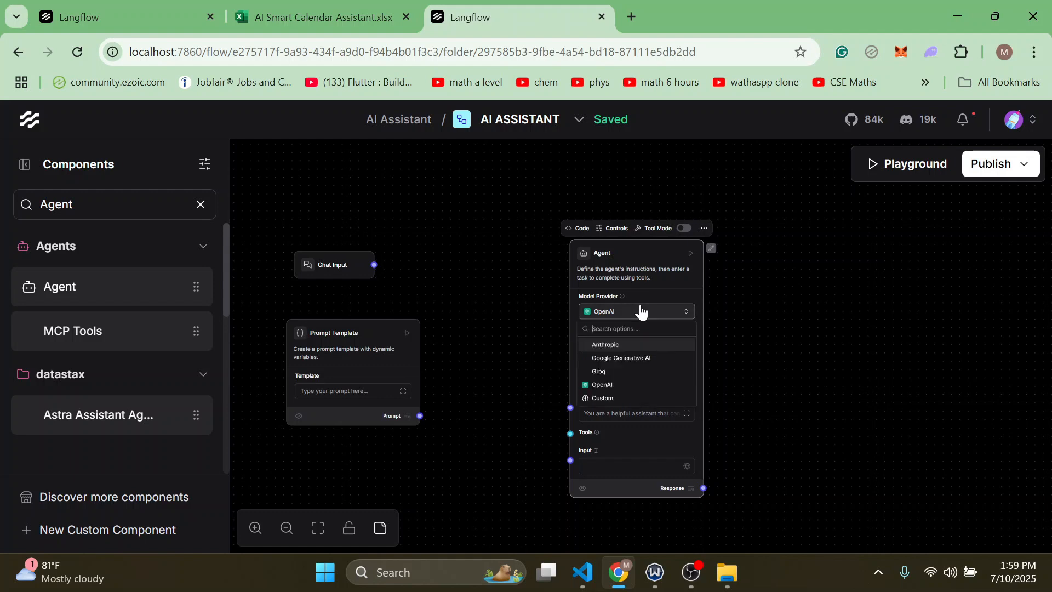
{"action": "left_click", "coordinate": [642, 357]}
{"action": "left_click", "coordinate": [492, 423]}
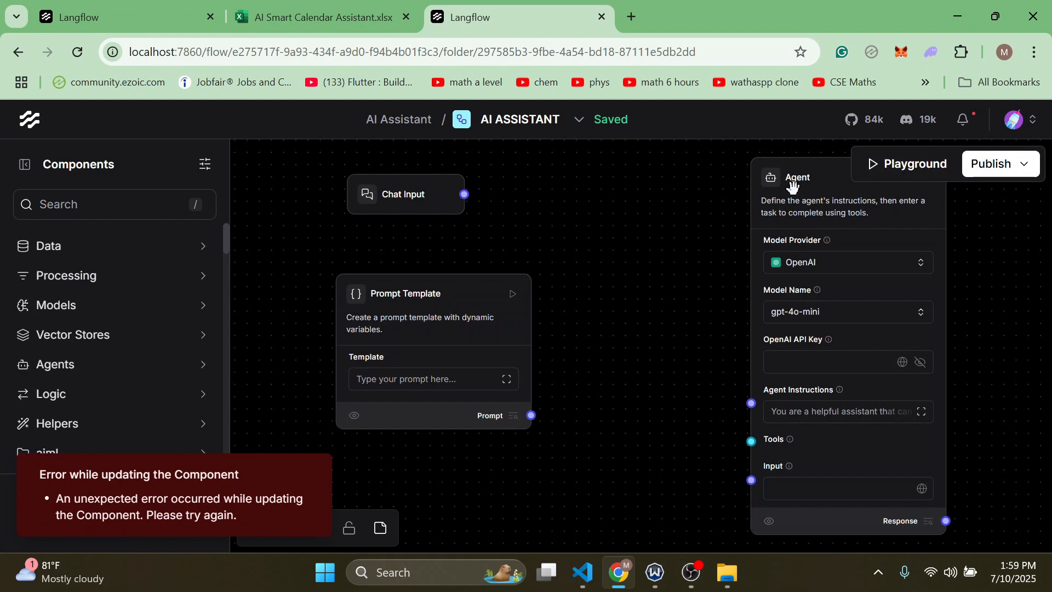
Move the Agent closer to the Prompt Template and delete it from the flow.
{"action": "left_click_drag", "start_coordinate": [794, 182], "coordinate": [593, 242]}
{"action": "left_click", "coordinate": [761, 191]}
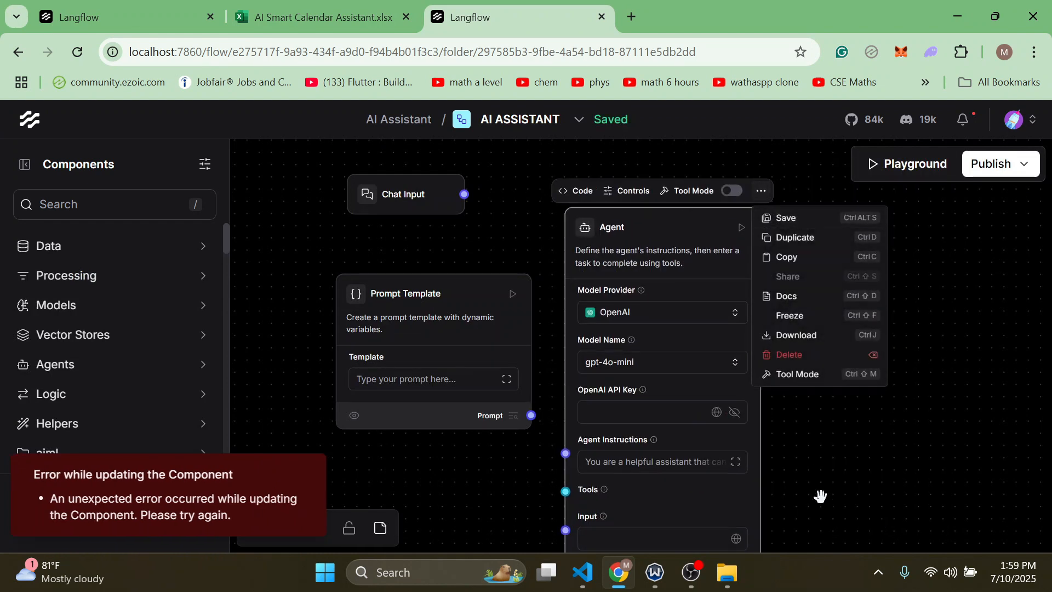
{"action": "left_click", "coordinate": [801, 355]}
Search the components for an agent tool and look through the LangChain bundle.
{"action": "type", "text": "/"}
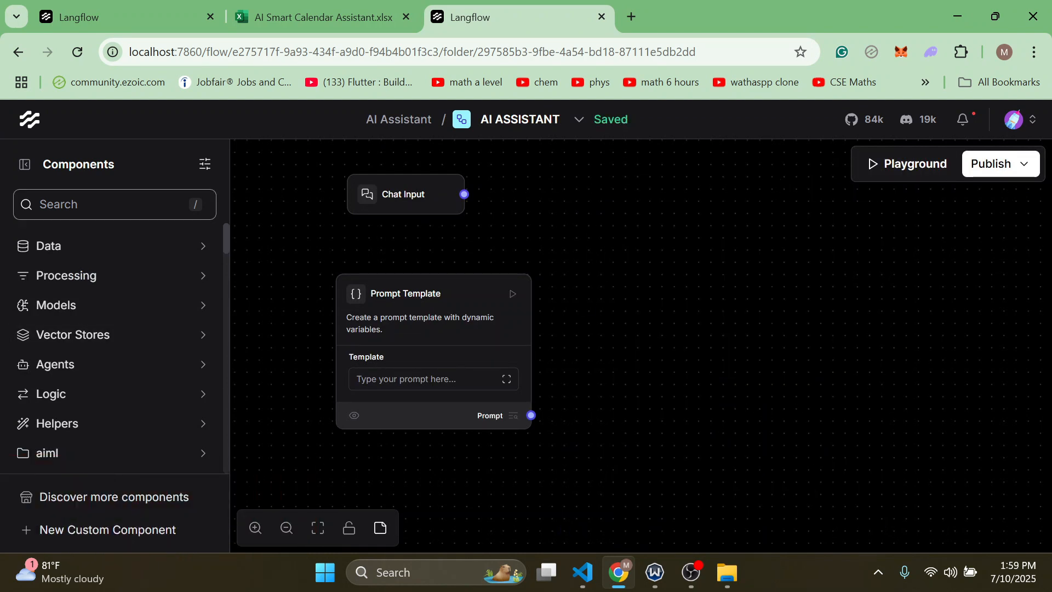
{"action": "type", "text": "a"}
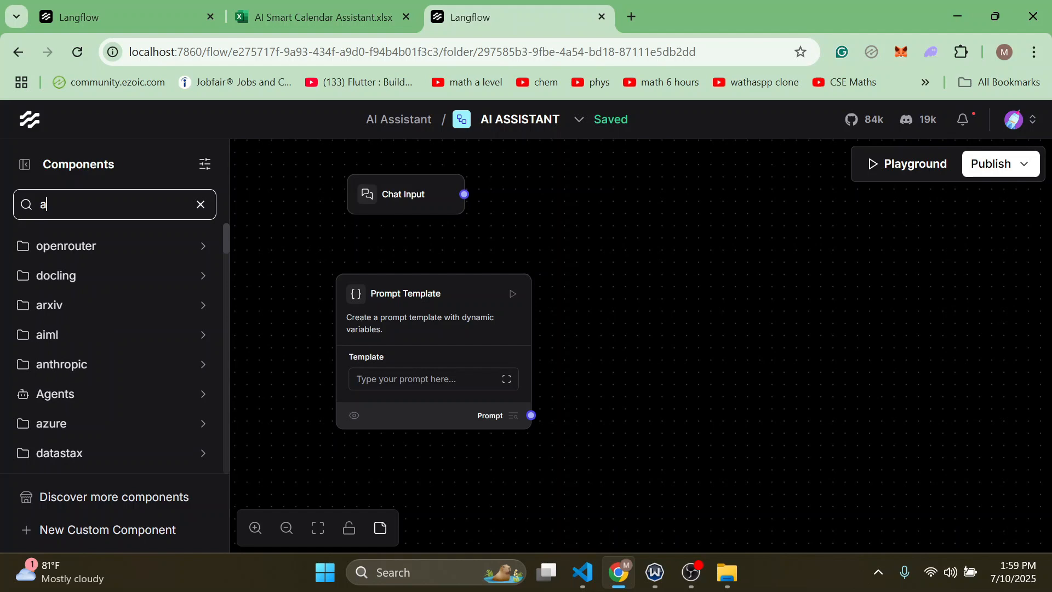
{"action": "type", "text": "gent too"}
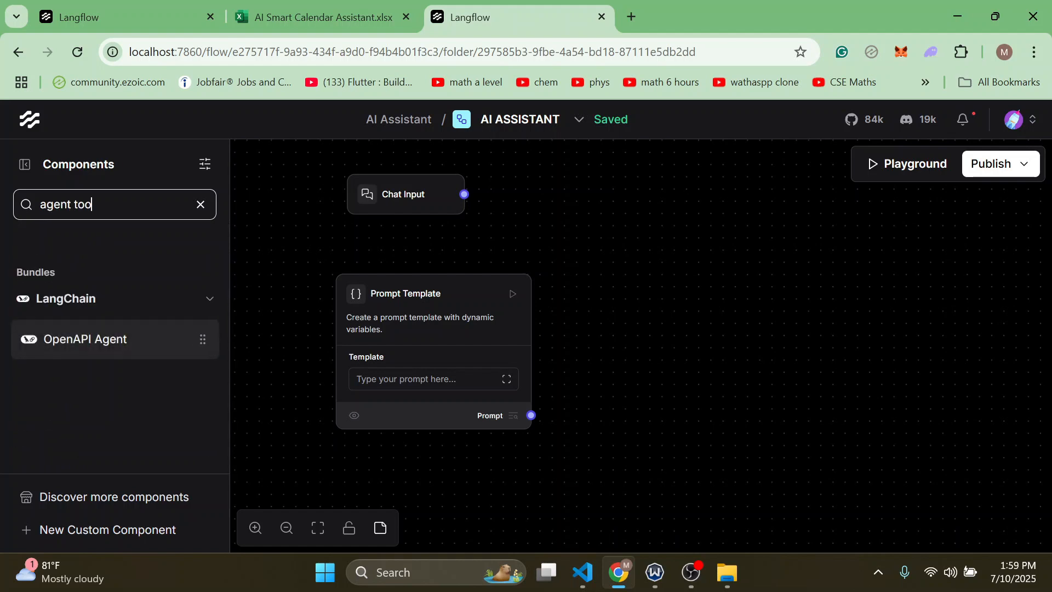
{"action": "left_click", "coordinate": [207, 301]}
{"action": "left_click", "coordinate": [208, 302]}
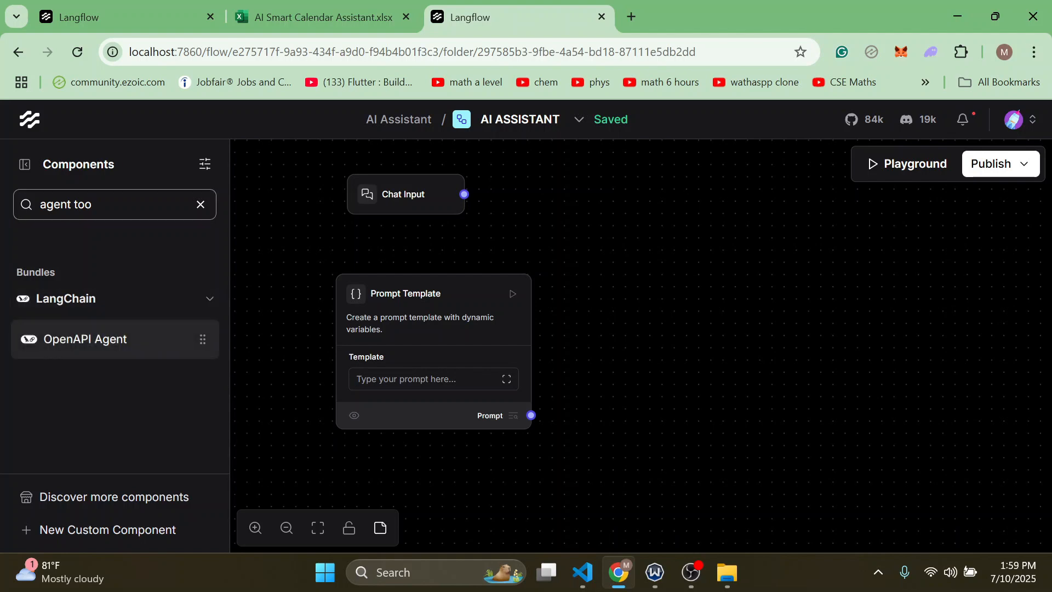
Find the tool components and add LangChain's Tool Calling Agent to the right of the Prompt Template.
{"action": "triple_click", "coordinate": [74, 205]}
{"action": "type", "text": "t"}
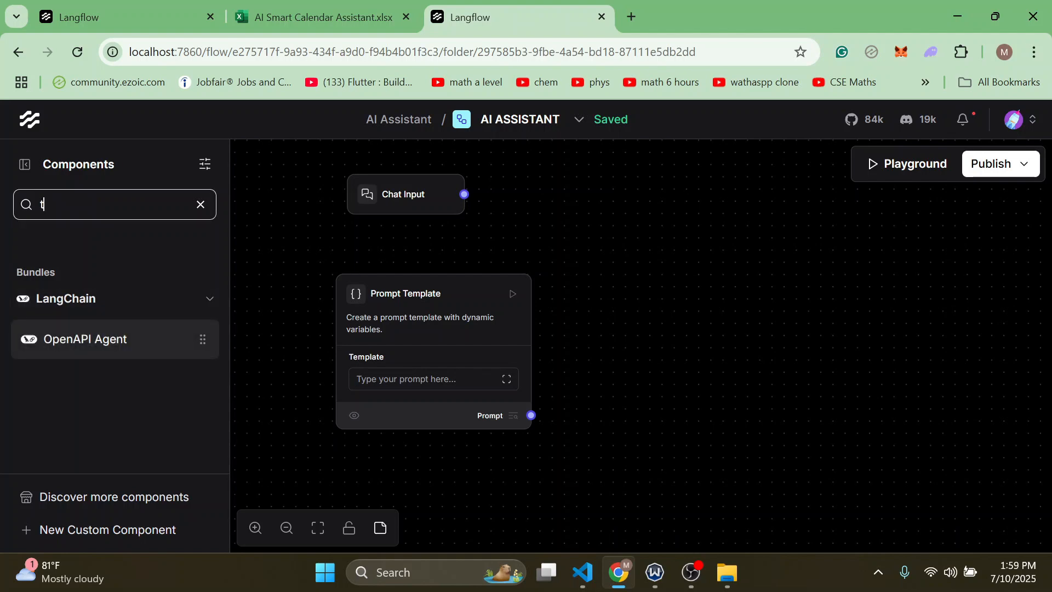
{"action": "type", "text": "ool"}
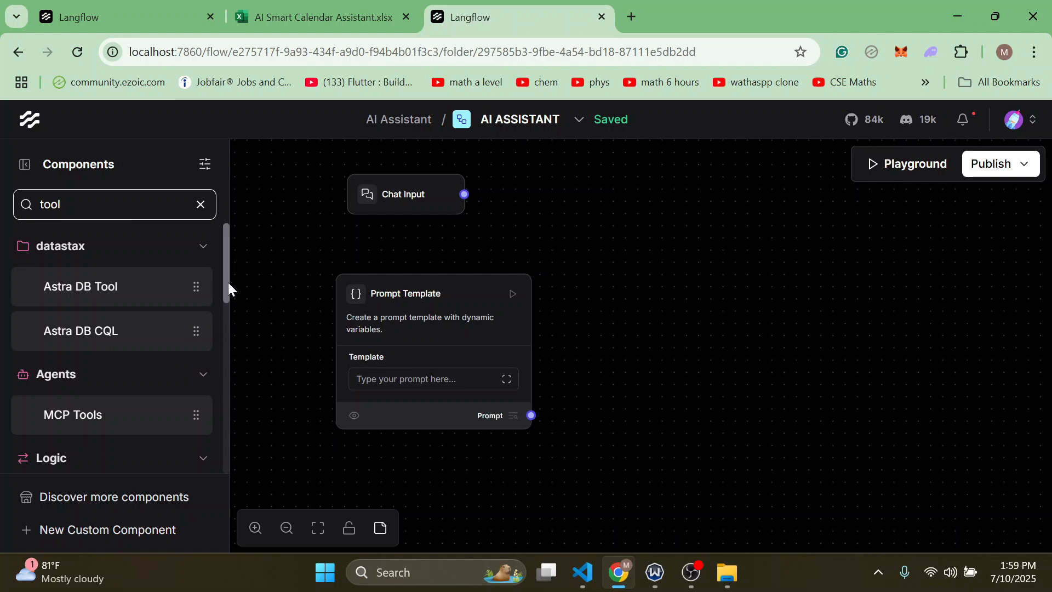
{"action": "left_click_drag", "start_coordinate": [228, 281], "coordinate": [238, 409]}
{"action": "mouse_move", "coordinate": [176, 312]}
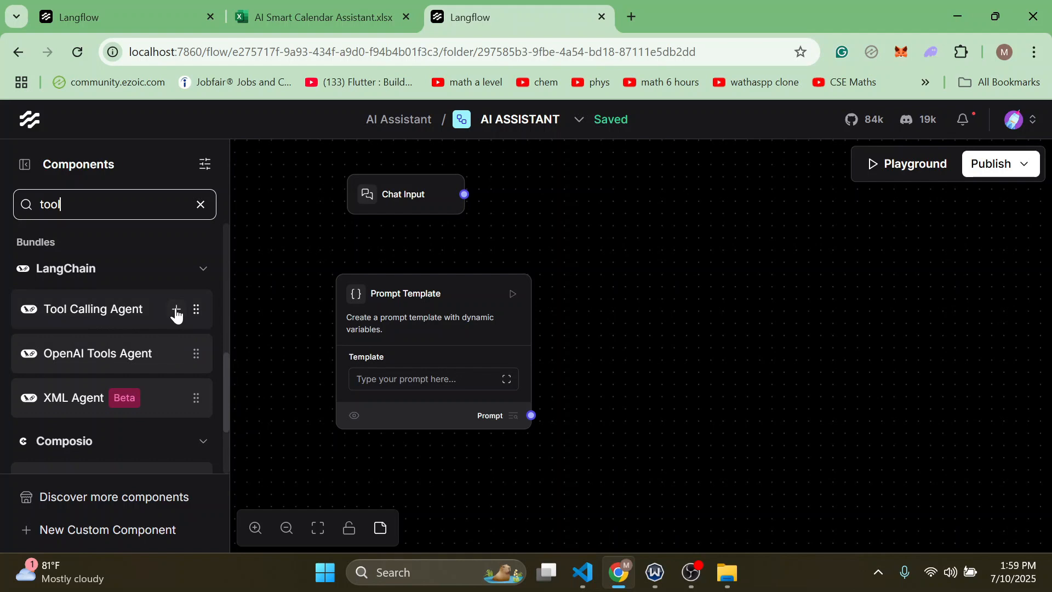
{"action": "left_click", "coordinate": [176, 313]}
{"action": "left_click_drag", "start_coordinate": [588, 259], "coordinate": [626, 252]}
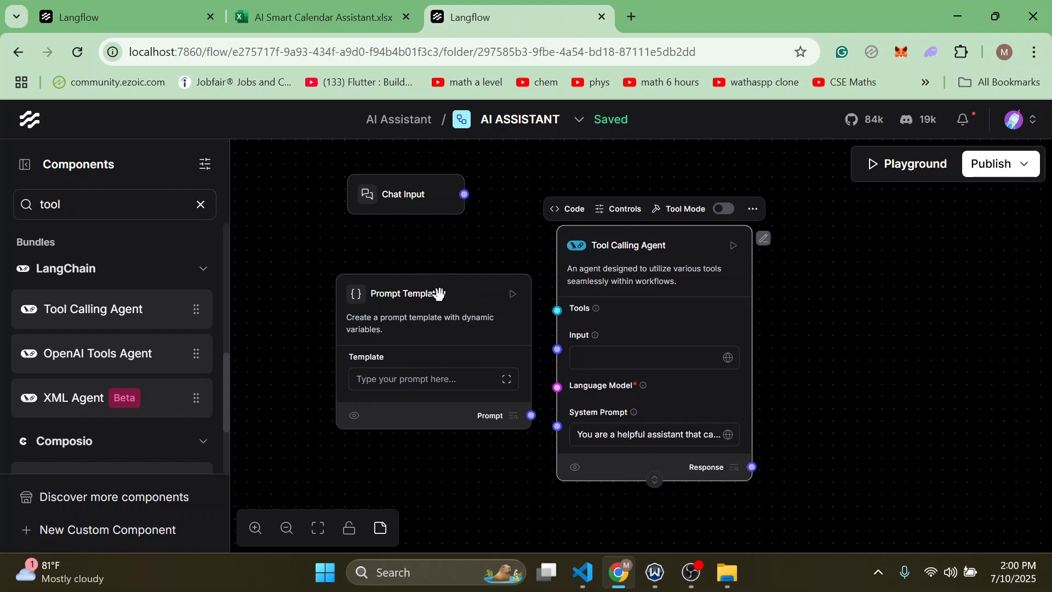
Move the Prompt Template closer to the Chat Input, shift the Tool Calling Agent away from it, and check what its Language Model input requires.
{"action": "left_click_drag", "start_coordinate": [436, 294], "coordinate": [401, 274]}
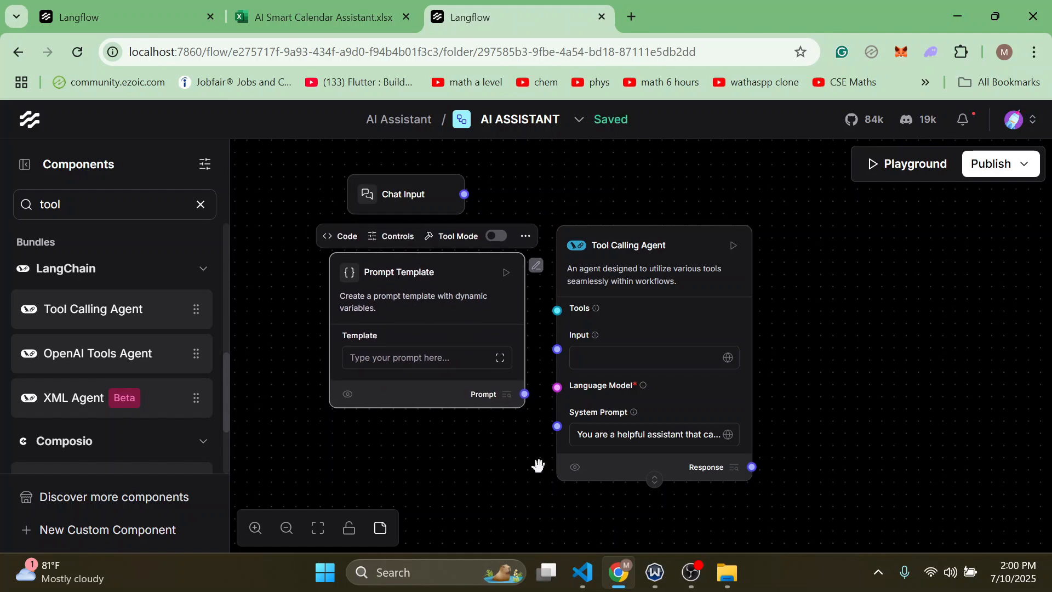
{"action": "left_click_drag", "start_coordinate": [625, 269], "coordinate": [662, 253]}
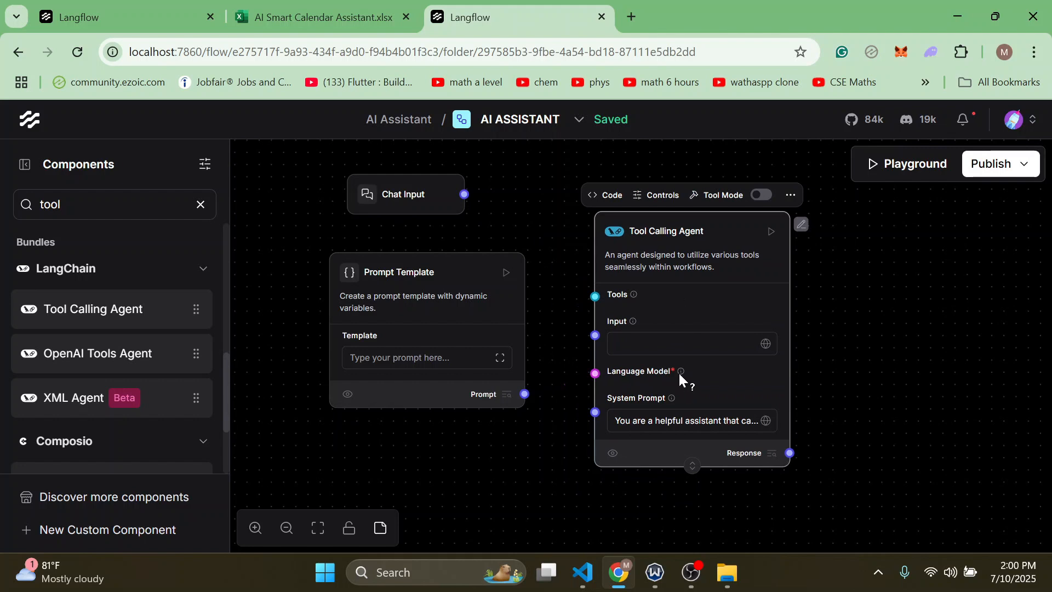
{"action": "mouse_move", "coordinate": [680, 374]}
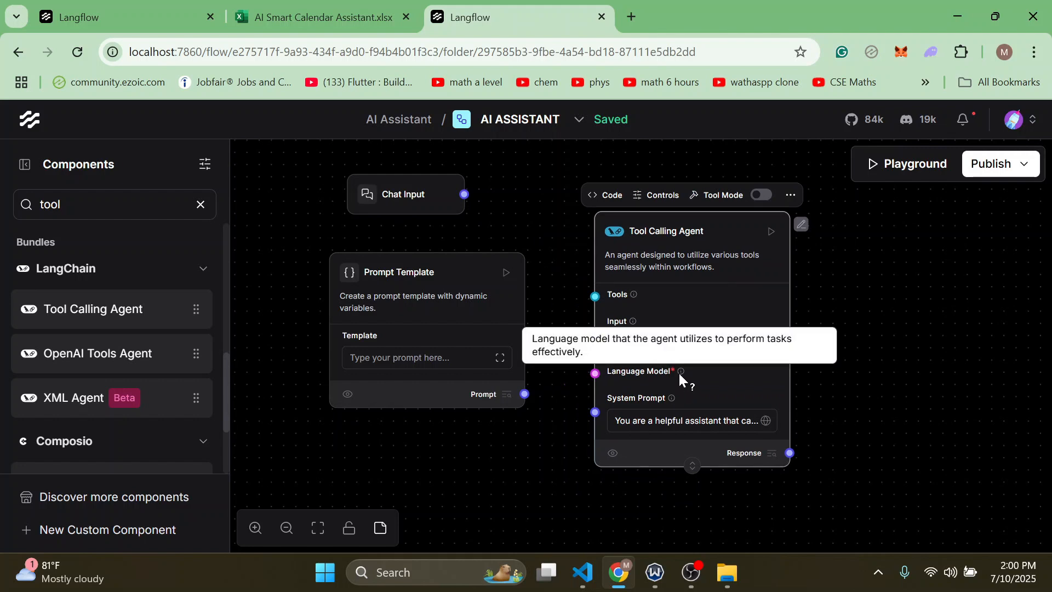
Search the components for Google and add Google Generative AI to the flow.
{"action": "double_click", "coordinate": [50, 205]}
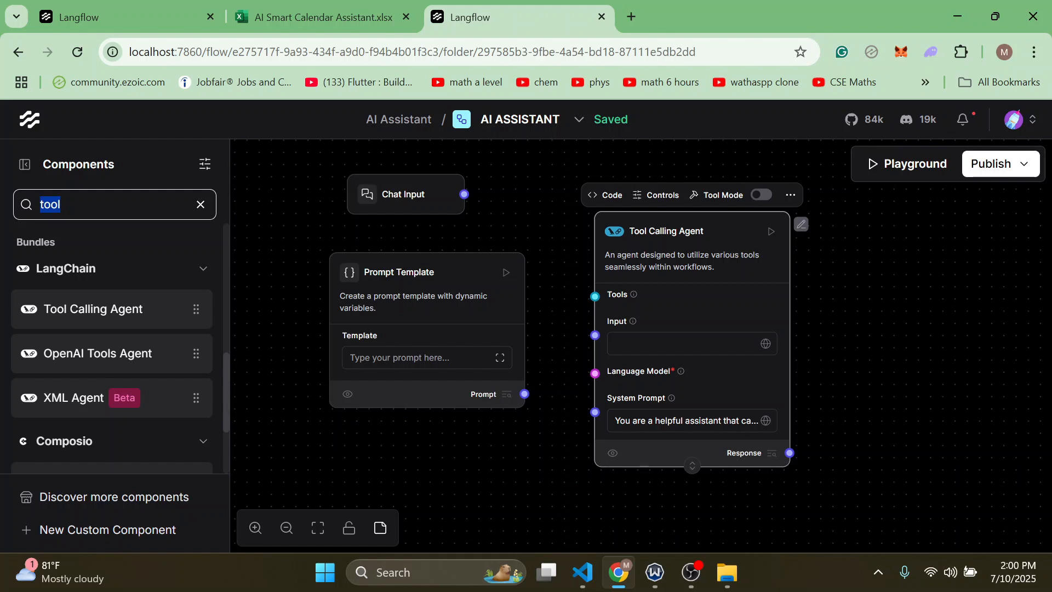
{"action": "type", "text": "g"}
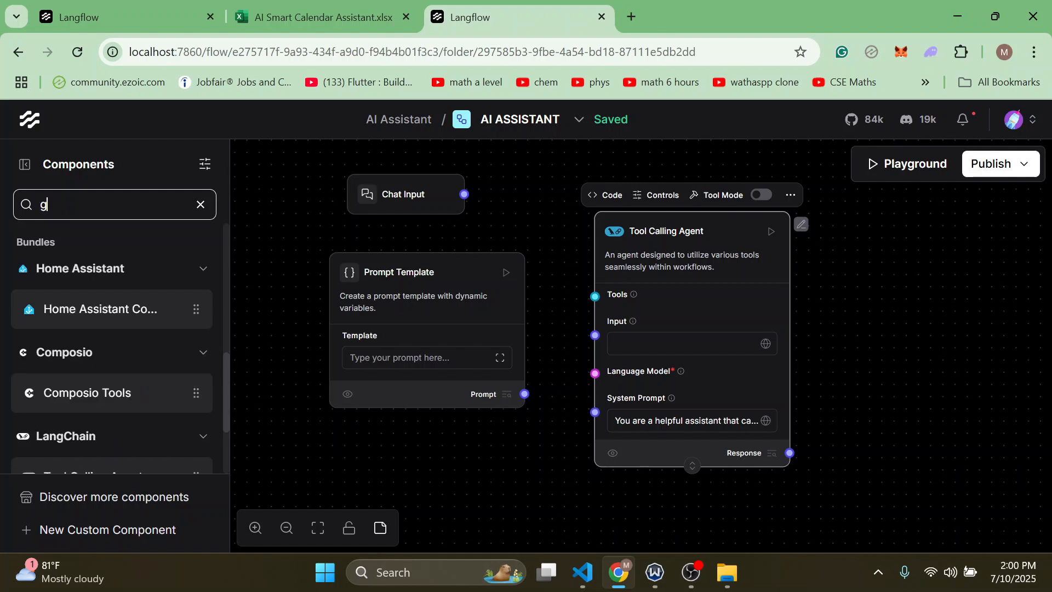
{"action": "type", "text": "oog"}
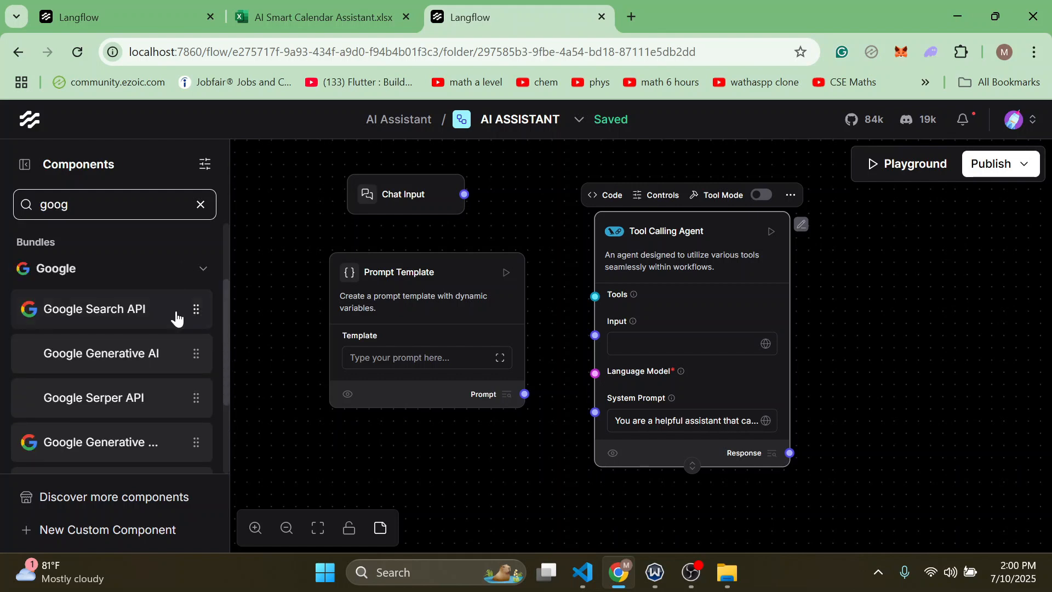
{"action": "mouse_move", "coordinate": [163, 365]}
{"action": "left_click", "coordinate": [177, 355]}
{"action": "left_click_drag", "start_coordinate": [639, 252], "coordinate": [922, 273]}
Move the Tool Calling Agent upward and place the Google Generative AI component below the Prompt Template.
{"action": "scroll", "coordinate": [305, 318], "scroll_direction": "down", "scroll_amount": 4}
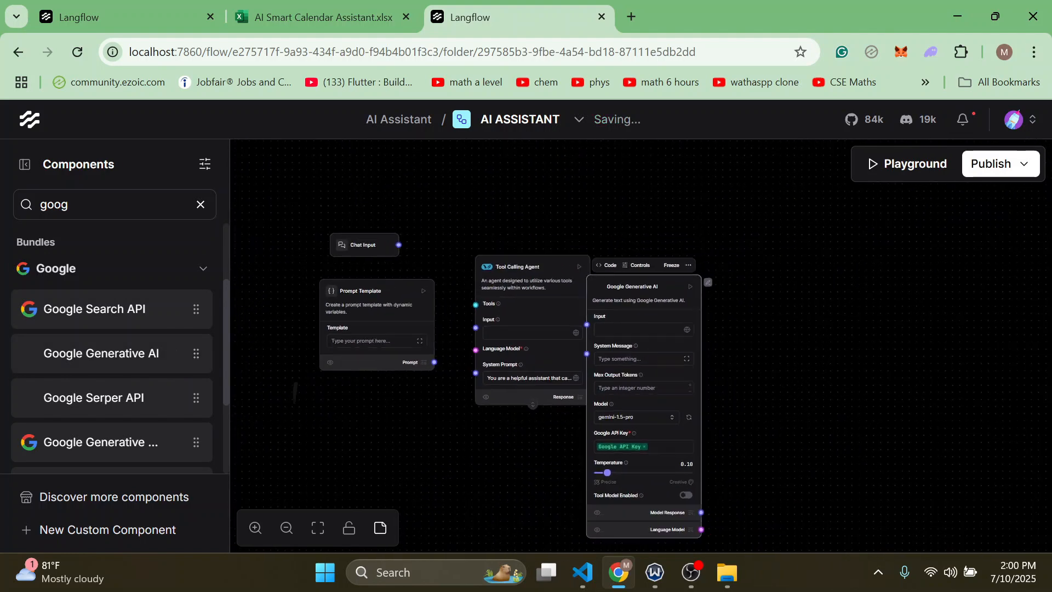
{"action": "scroll", "coordinate": [305, 274], "scroll_direction": "down", "scroll_amount": 1}
{"action": "scroll", "coordinate": [308, 271], "scroll_direction": "up", "scroll_amount": 2}
{"action": "left_click_drag", "start_coordinate": [307, 270], "coordinate": [335, 247]}
{"action": "scroll", "coordinate": [344, 266], "scroll_direction": "down", "scroll_amount": 1}
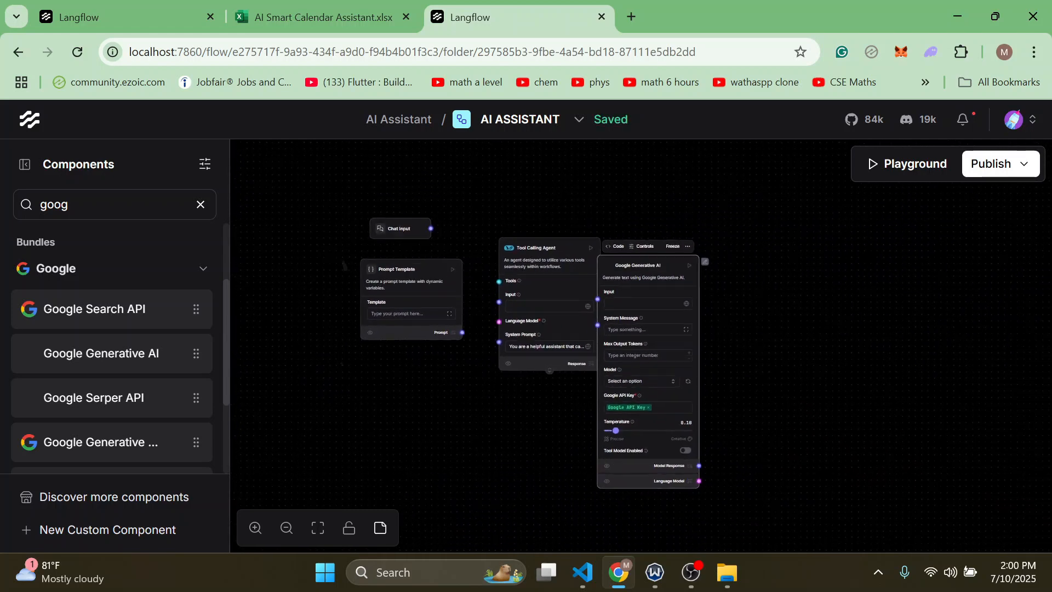
{"action": "scroll", "coordinate": [347, 320], "scroll_direction": "down", "scroll_amount": 2}
{"action": "scroll", "coordinate": [354, 319], "scroll_direction": "up", "scroll_amount": 1}
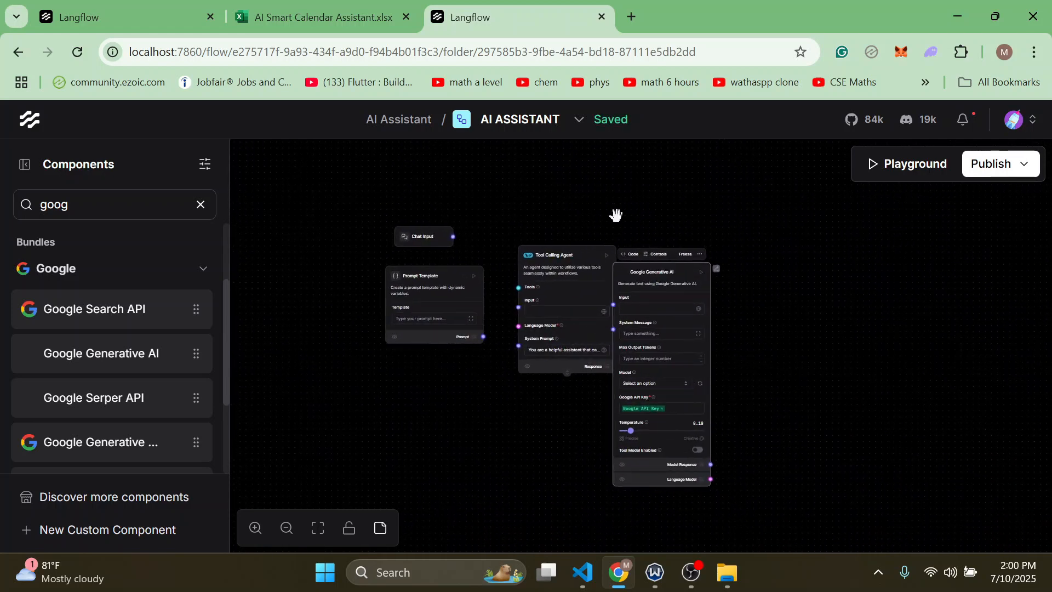
{"action": "left_click_drag", "start_coordinate": [562, 265], "coordinate": [583, 212]}
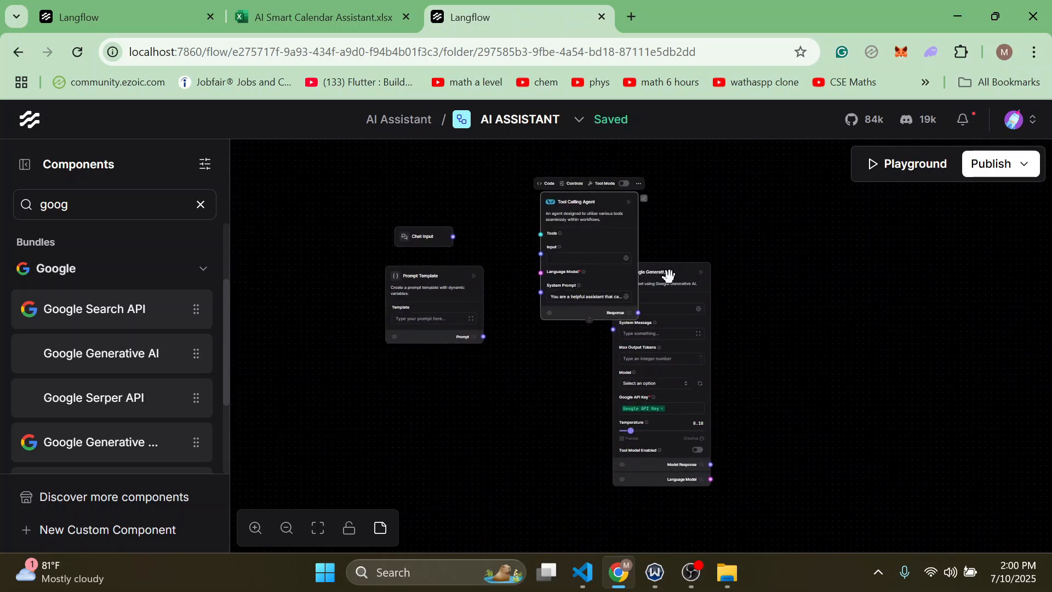
{"action": "left_click_drag", "start_coordinate": [669, 276], "coordinate": [436, 394]}
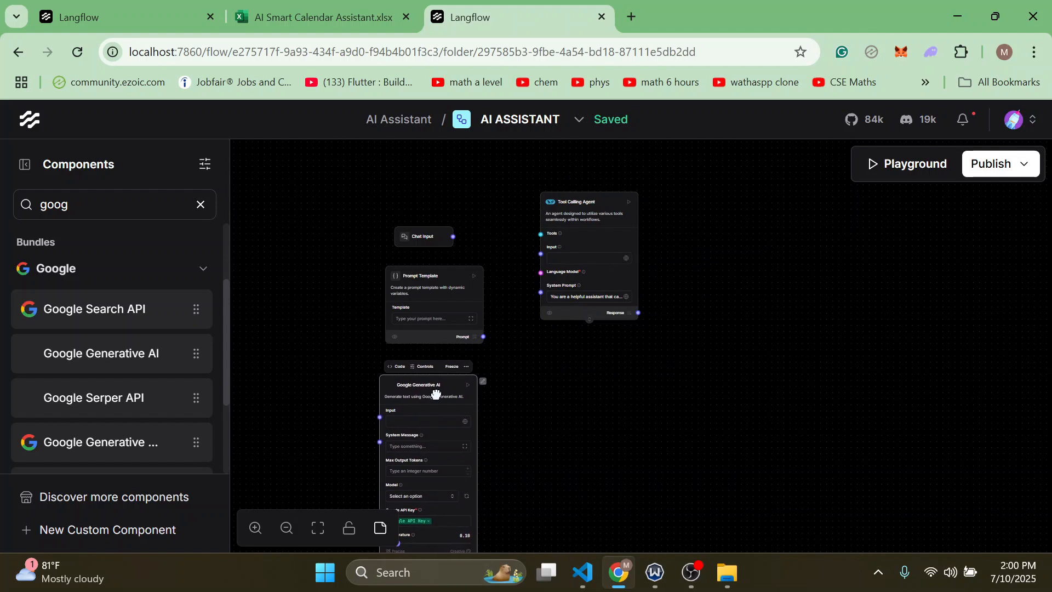
Connect Google Generative AI's Language Model output and the Prompt Template's Prompt output to the Tool Calling Agent's Language Model and System Prompt inputs.
{"action": "scroll", "coordinate": [326, 277], "scroll_direction": "down", "scroll_amount": 2}
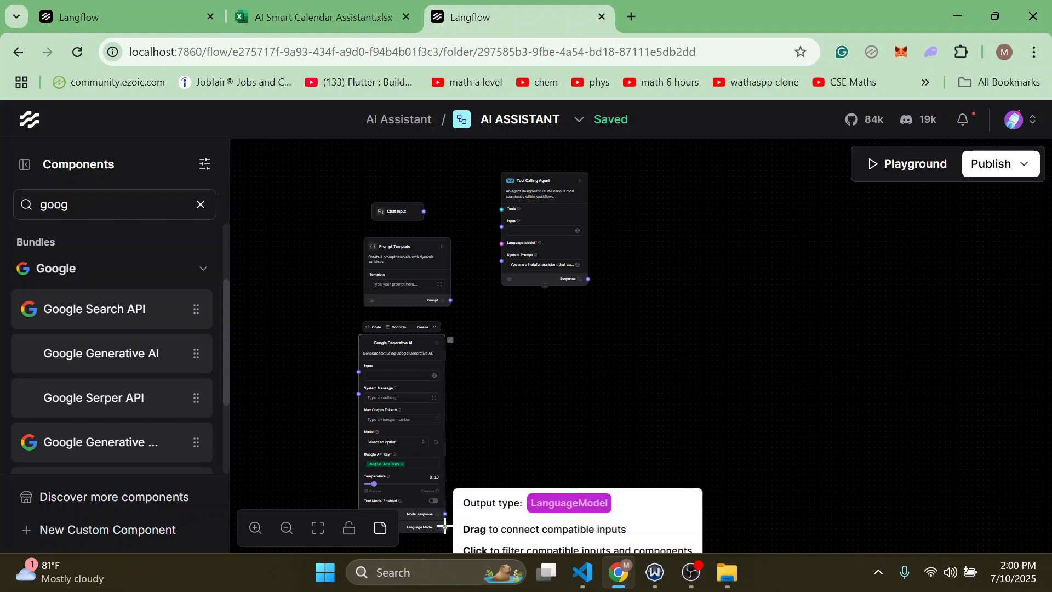
{"action": "left_click_drag", "start_coordinate": [445, 526], "coordinate": [501, 236]}
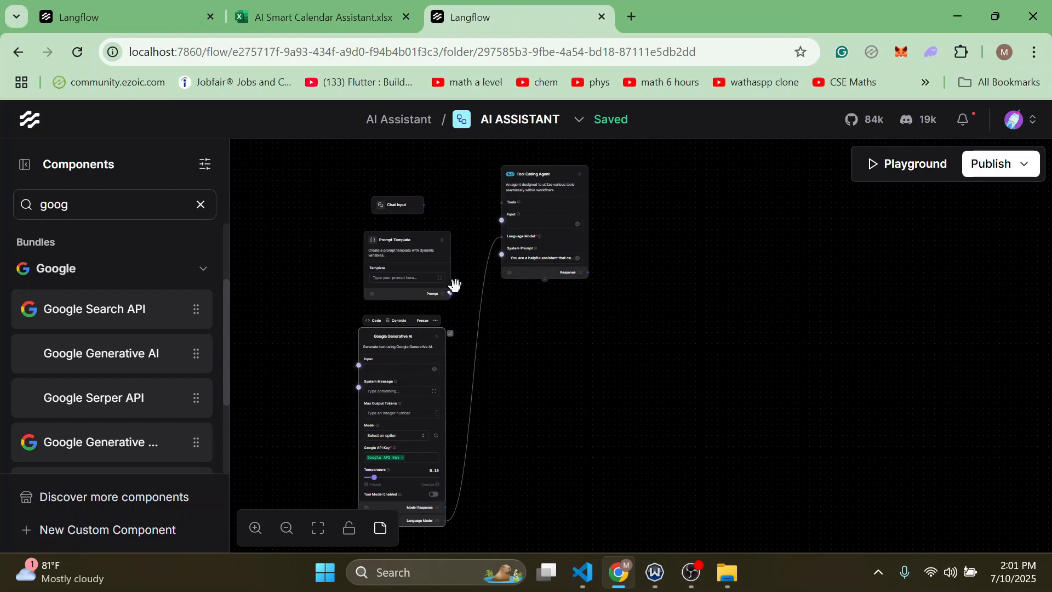
{"action": "left_click_drag", "start_coordinate": [451, 293], "coordinate": [499, 247]}
{"action": "left_click_drag", "start_coordinate": [503, 174], "coordinate": [501, 272]}
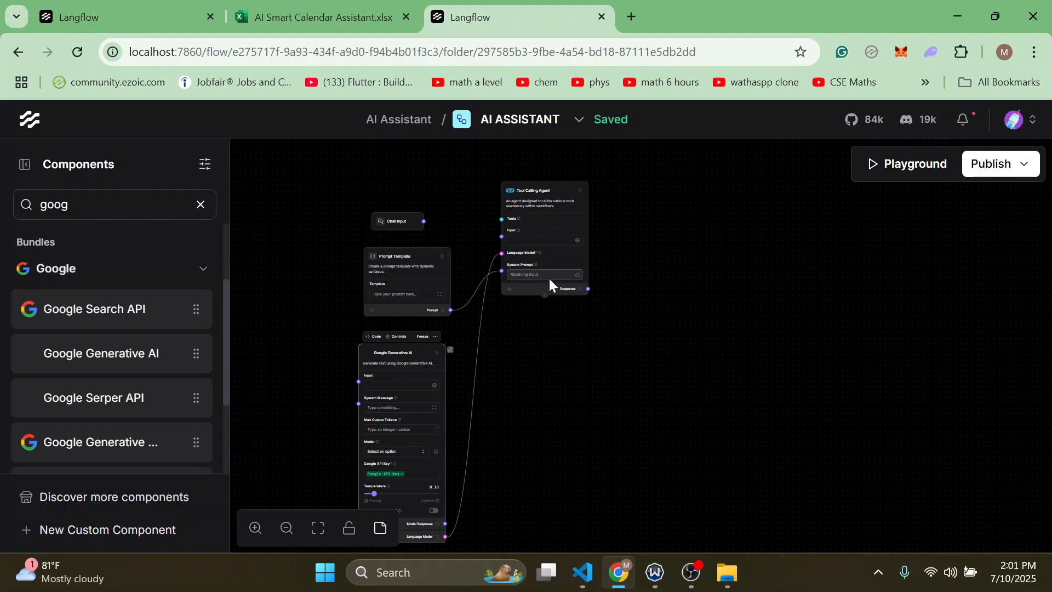
Search the components for output and add a Chat Output to the right of the Tool Calling Agent.
{"action": "double_click", "coordinate": [56, 205]}
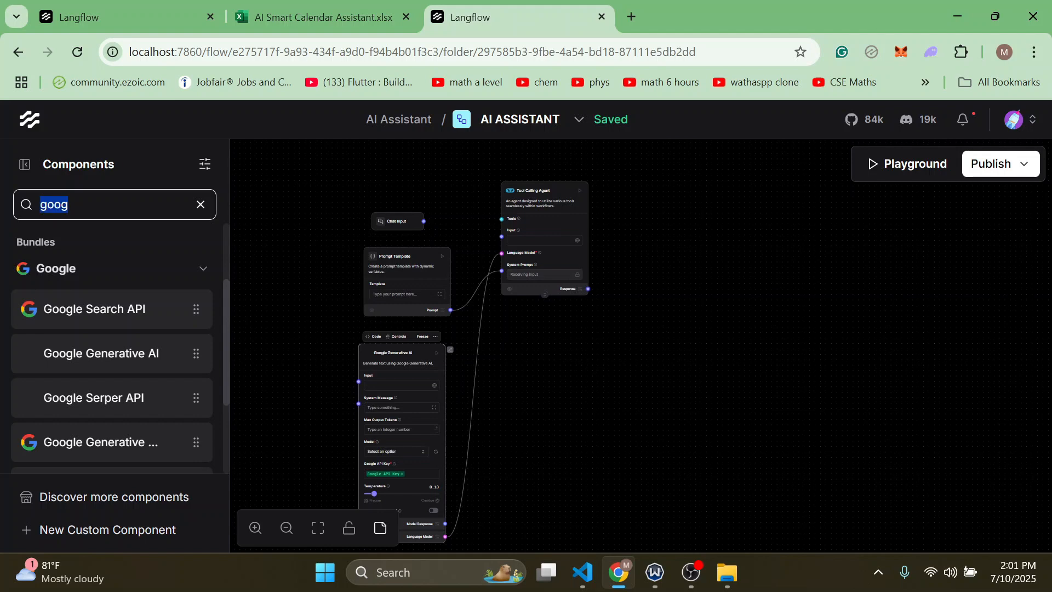
{"action": "type", "text": "o"}
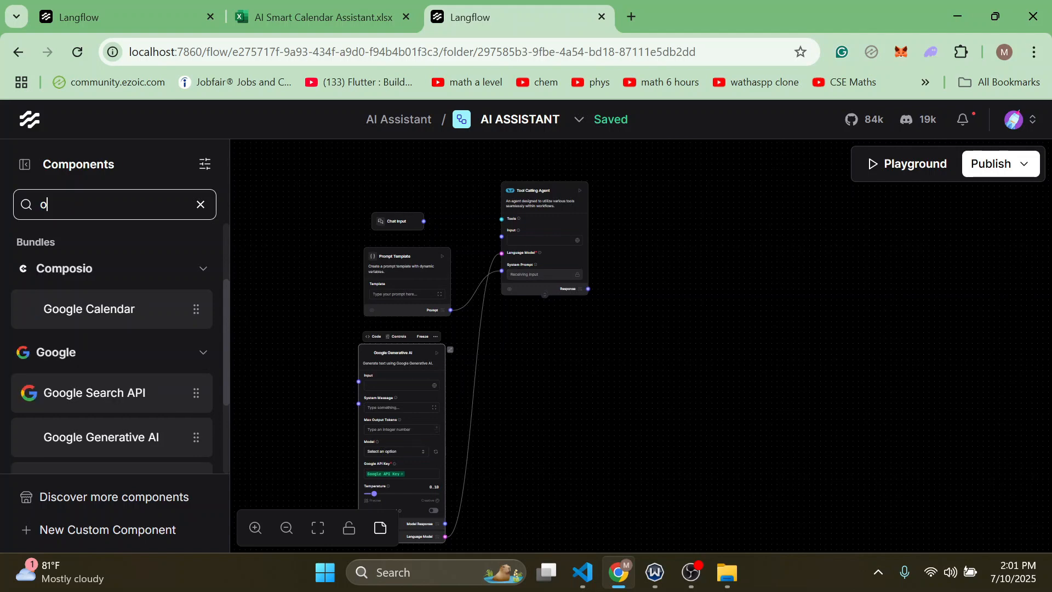
{"action": "type", "text": "utput"}
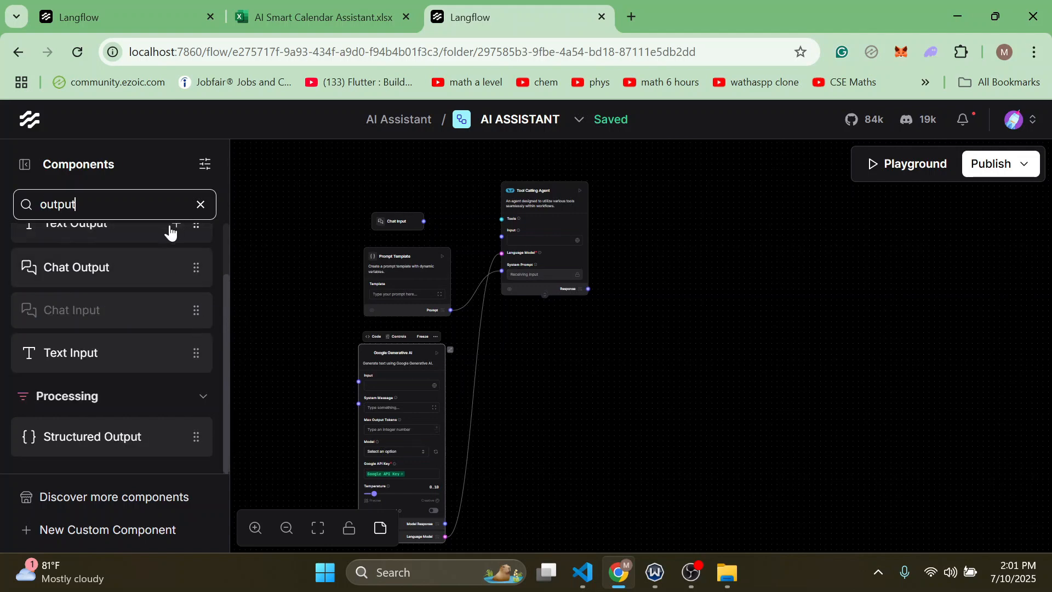
{"action": "mouse_move", "coordinate": [183, 270]}
{"action": "left_click", "coordinate": [177, 270]}
{"action": "left_click_drag", "start_coordinate": [611, 301], "coordinate": [751, 278]}
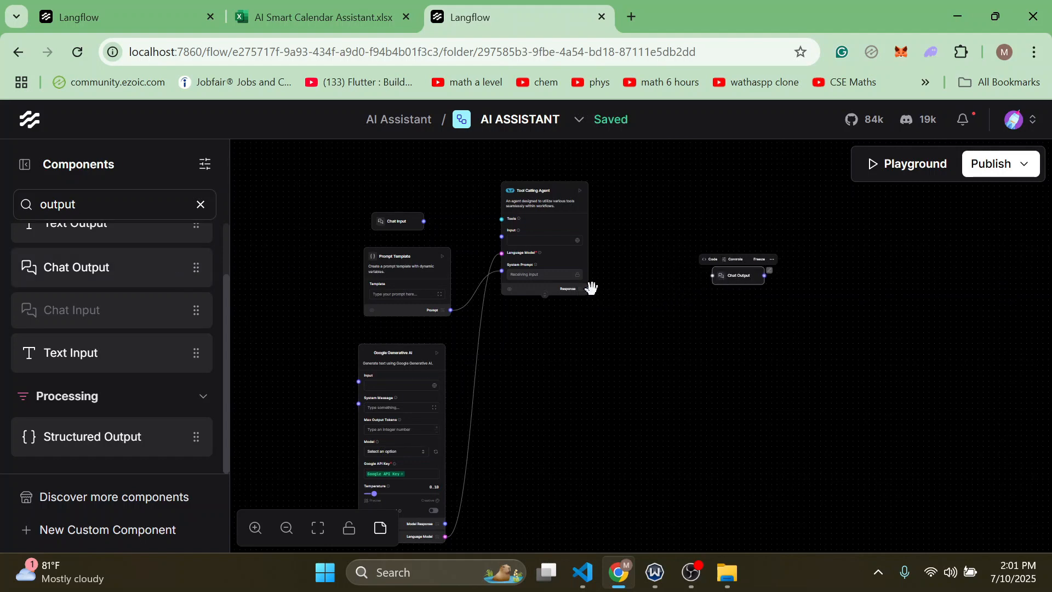
Connect the Tool Calling Agent's Response to the Chat Output, and space out the agent and the Prompt Template.
{"action": "left_click_drag", "start_coordinate": [588, 289], "coordinate": [713, 277]}
{"action": "left_click_drag", "start_coordinate": [534, 195], "coordinate": [590, 224]}
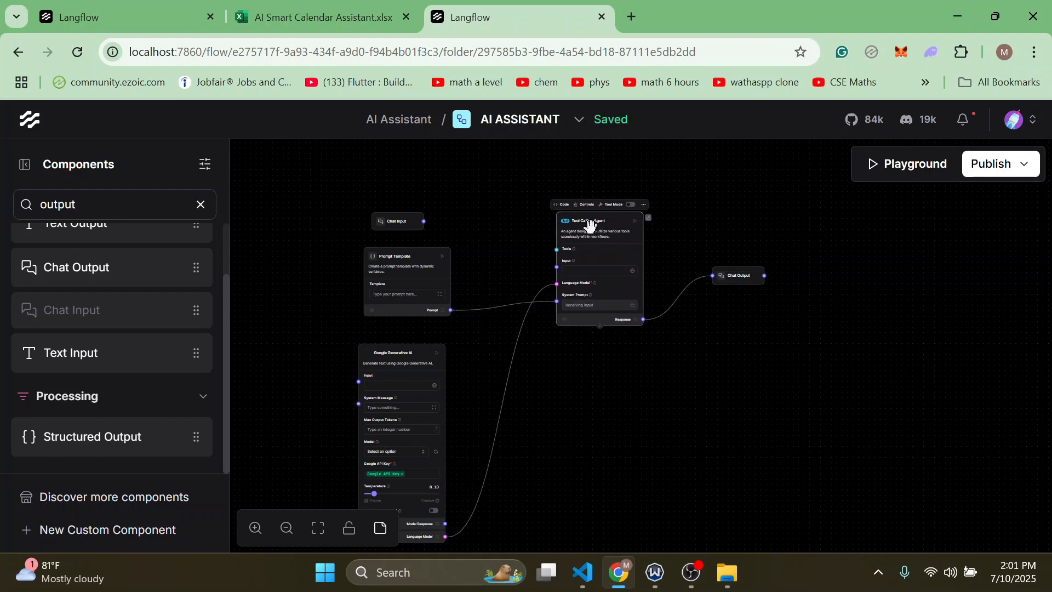
{"action": "left_click_drag", "start_coordinate": [415, 260], "coordinate": [428, 263]}
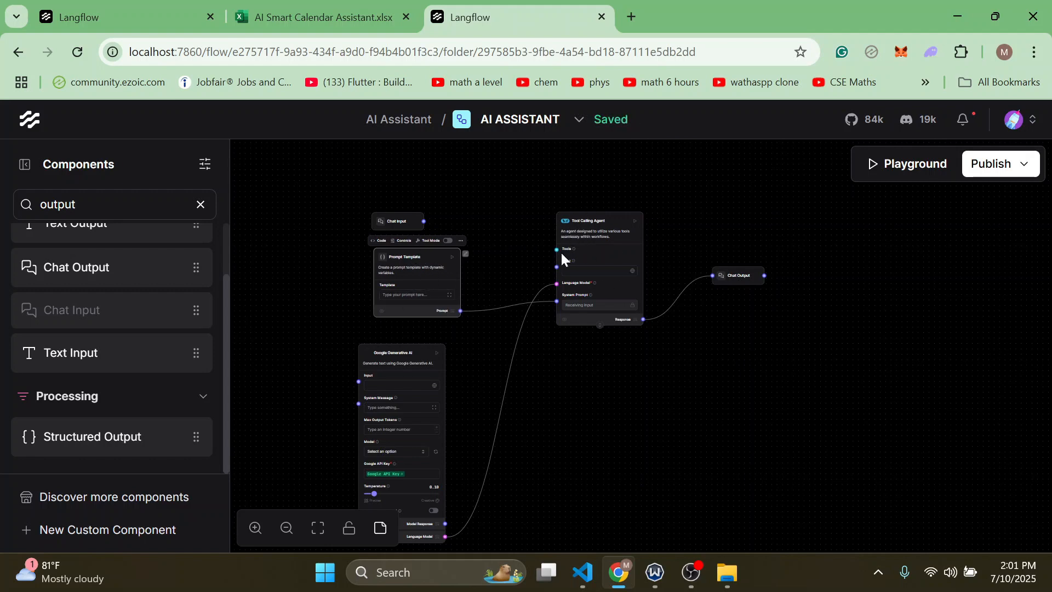
Check the flow sketch on the Plan sheet of the AI Smart Calendar Assistant workbook in Excel and return to Langflow.
{"action": "left_click", "coordinate": [317, 17]}
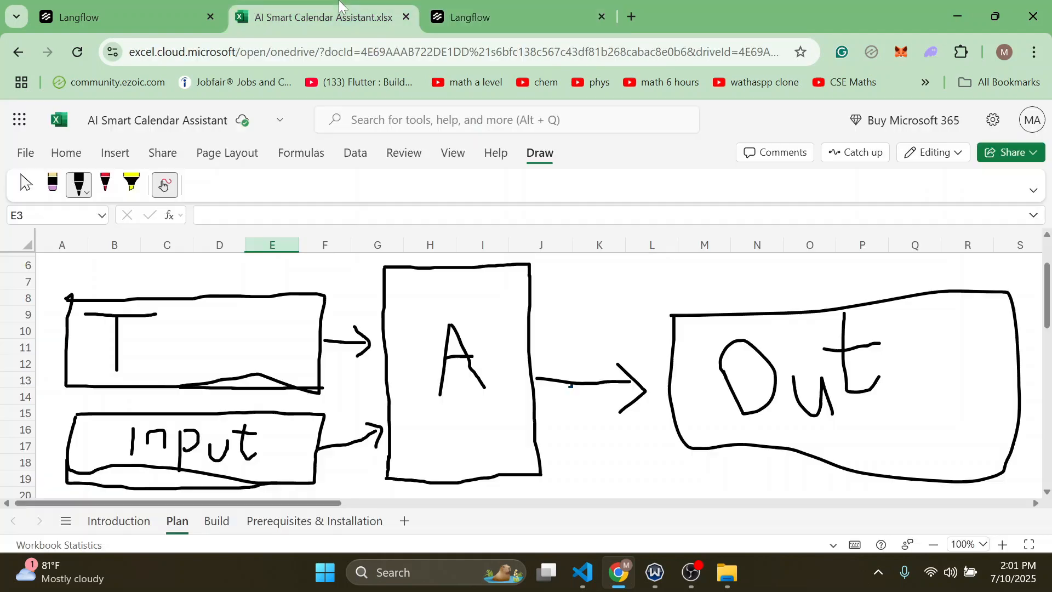
{"action": "left_click", "coordinate": [510, 12]}
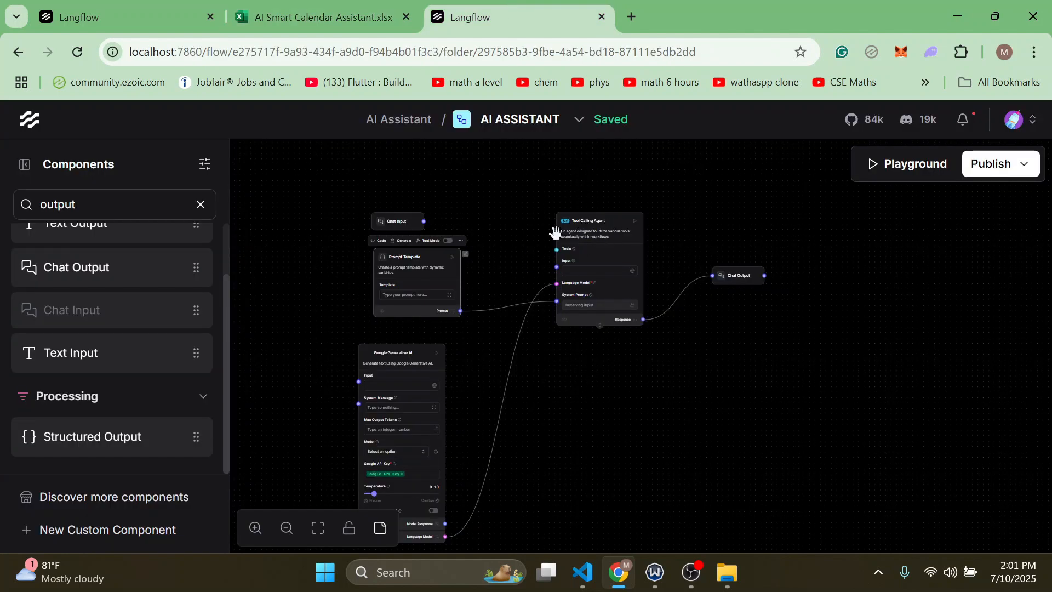
Search the components for the Composio bundle and place its Composio Tools component above the Chat Input.
{"action": "double_click", "coordinate": [83, 204]}
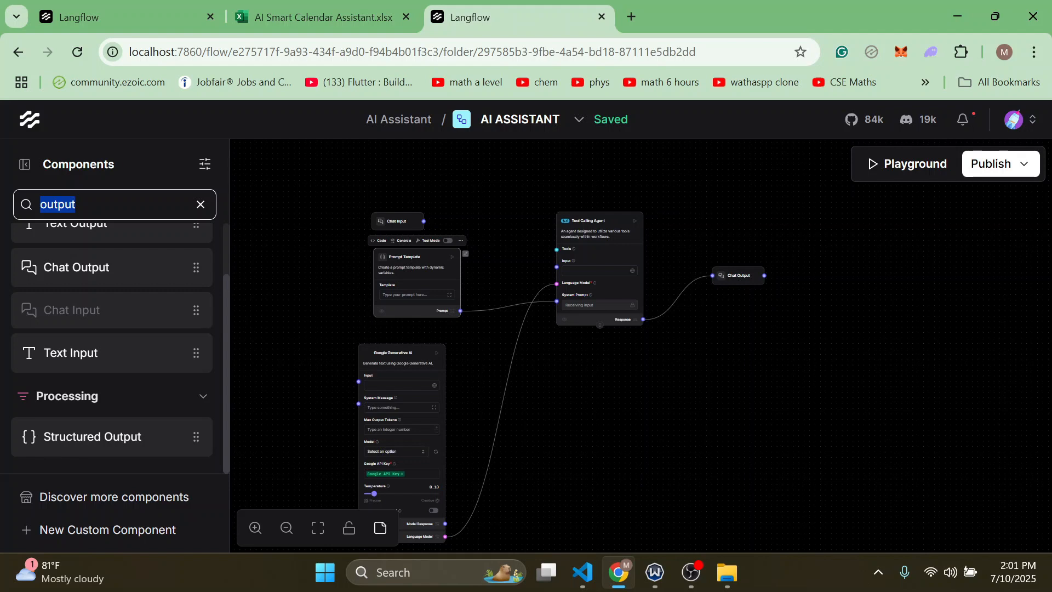
{"action": "type", "text": "c"}
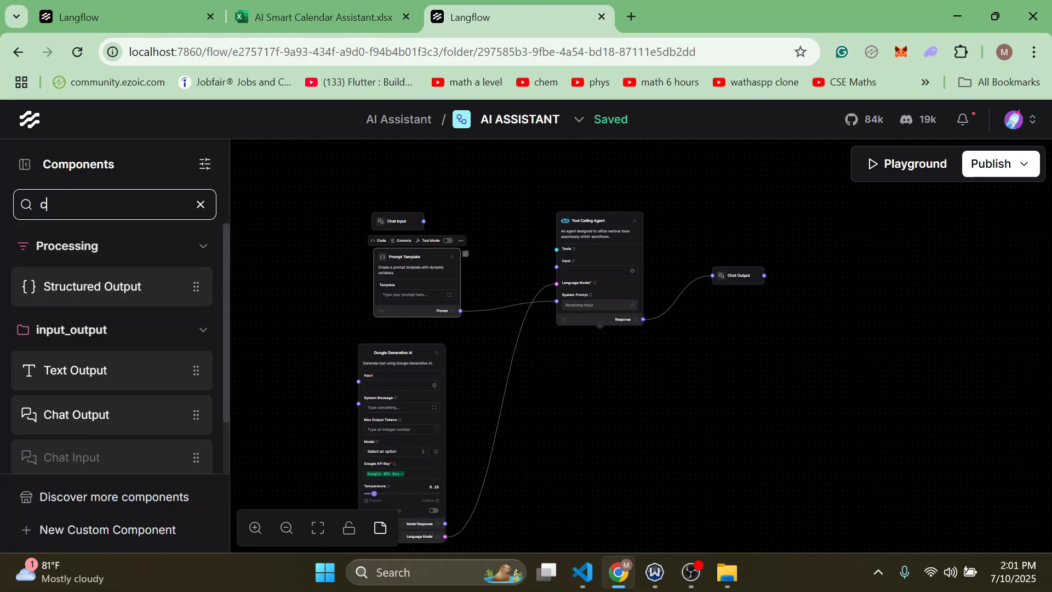
{"action": "type", "text": "ompo"}
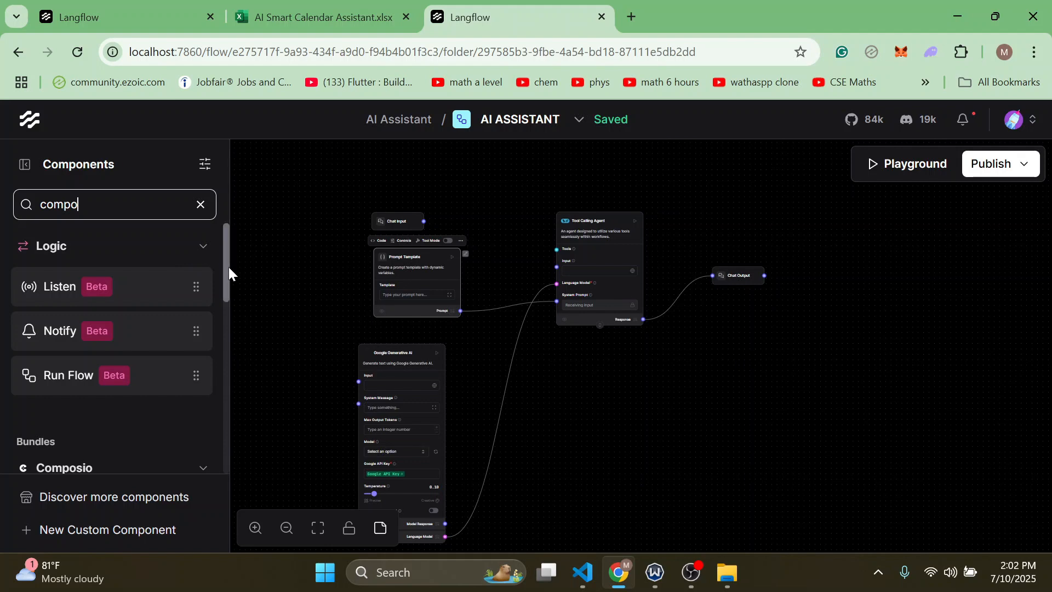
{"action": "left_click_drag", "start_coordinate": [226, 267], "coordinate": [229, 314]}
{"action": "scroll", "coordinate": [217, 312], "scroll_direction": "down", "scroll_amount": 1}
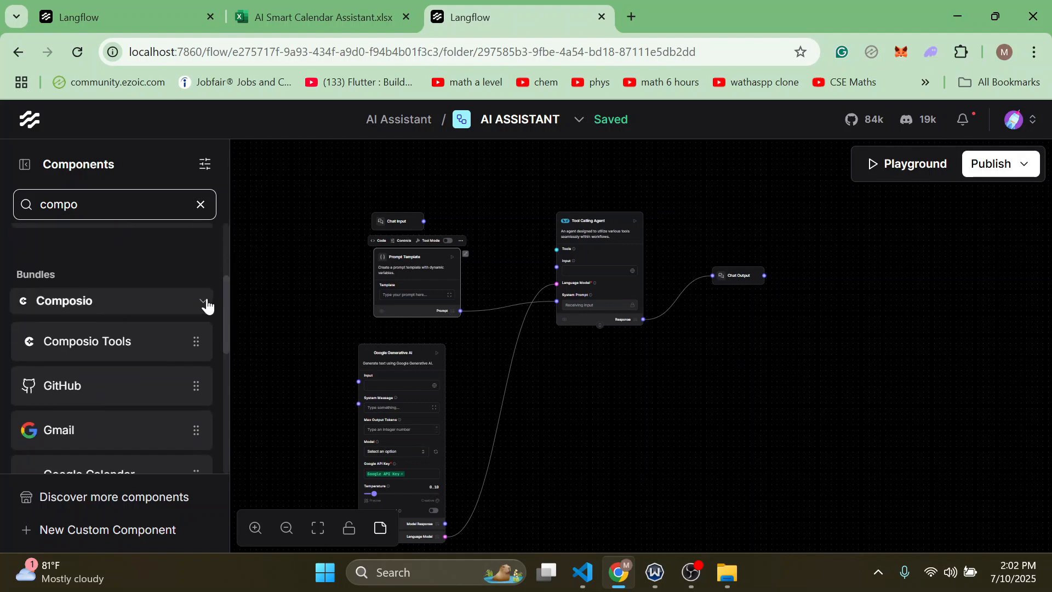
{"action": "left_click", "coordinate": [204, 302]}
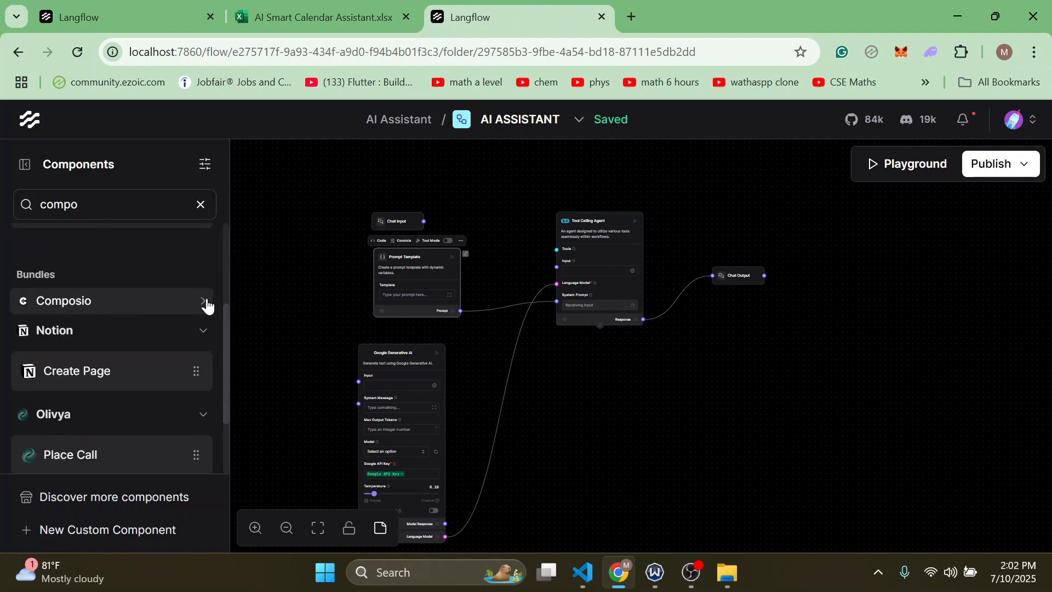
{"action": "left_click", "coordinate": [206, 303]}
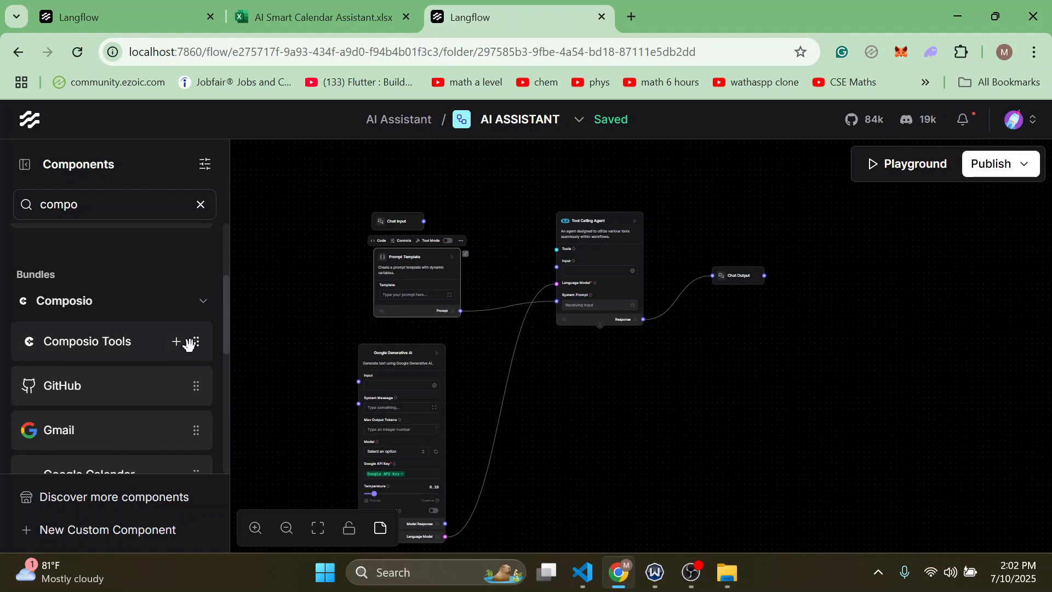
{"action": "left_click", "coordinate": [176, 342]}
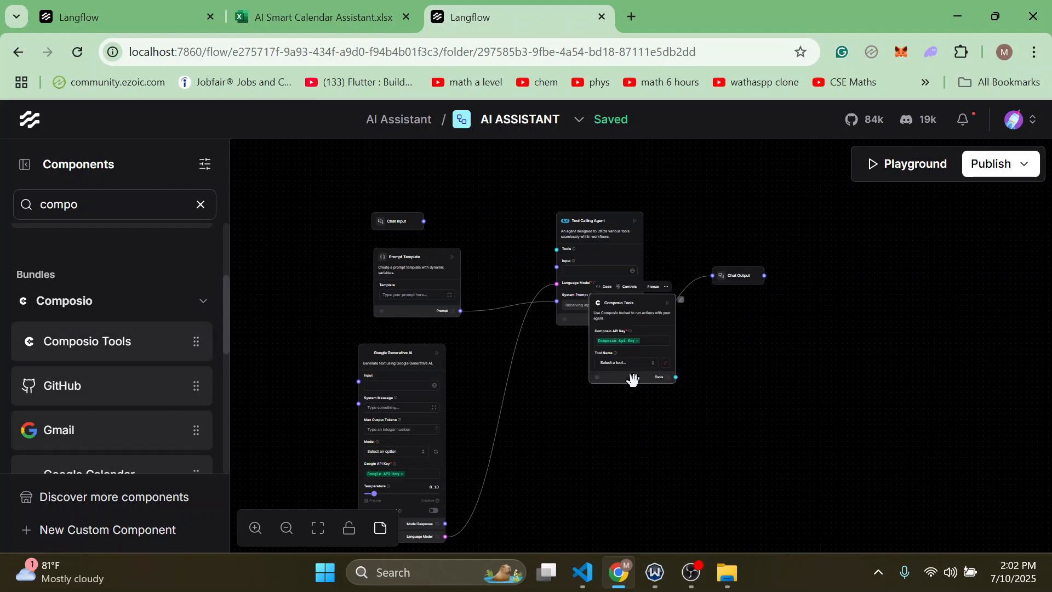
{"action": "left_click_drag", "start_coordinate": [610, 299], "coordinate": [394, 183]}
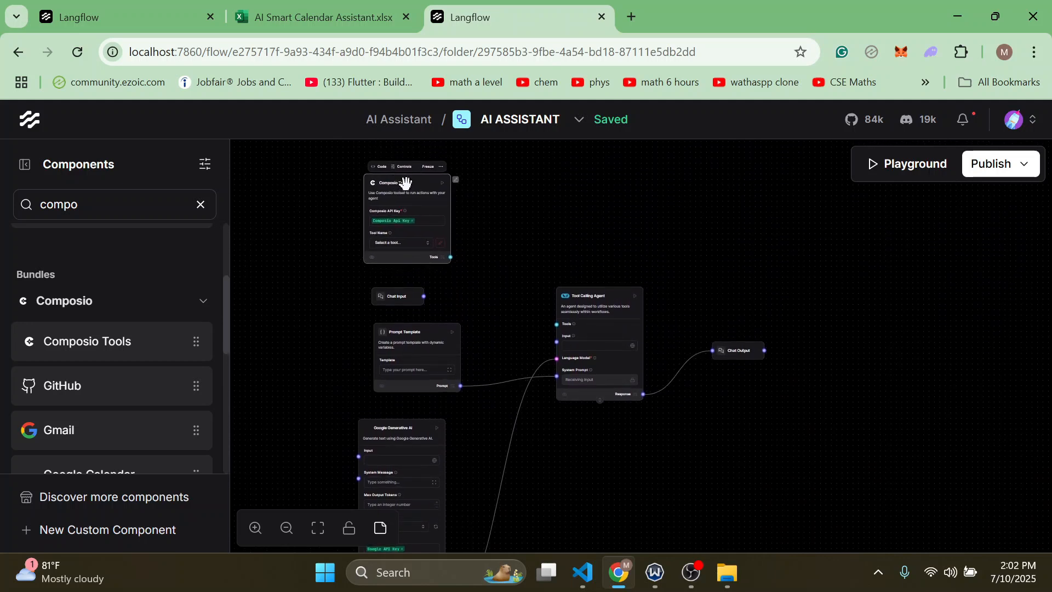
Open the Composio API Key value of Composio Tools for editing and read the field's documentation hint.
{"action": "left_click", "coordinate": [409, 219]}
{"action": "mouse_move", "coordinate": [404, 211]}
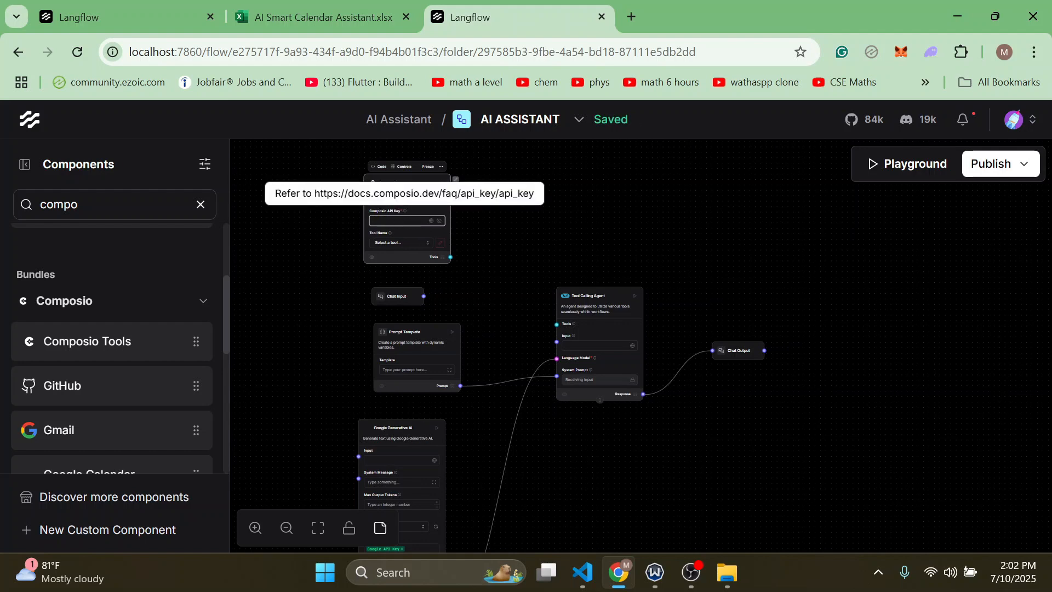
{"action": "triple_click", "coordinate": [402, 194]}
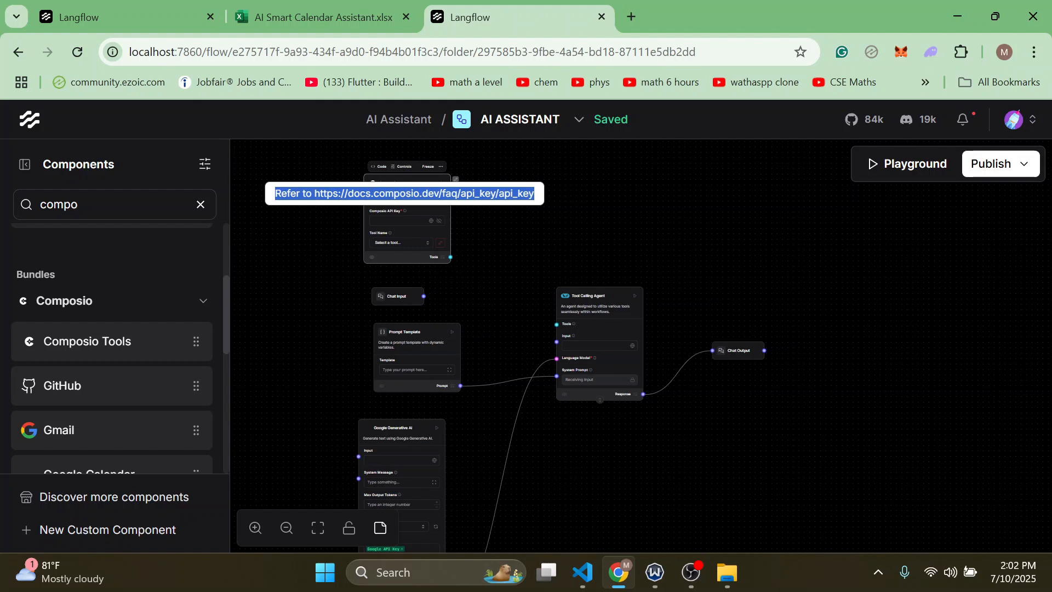
{"action": "left_click", "coordinate": [401, 219]}
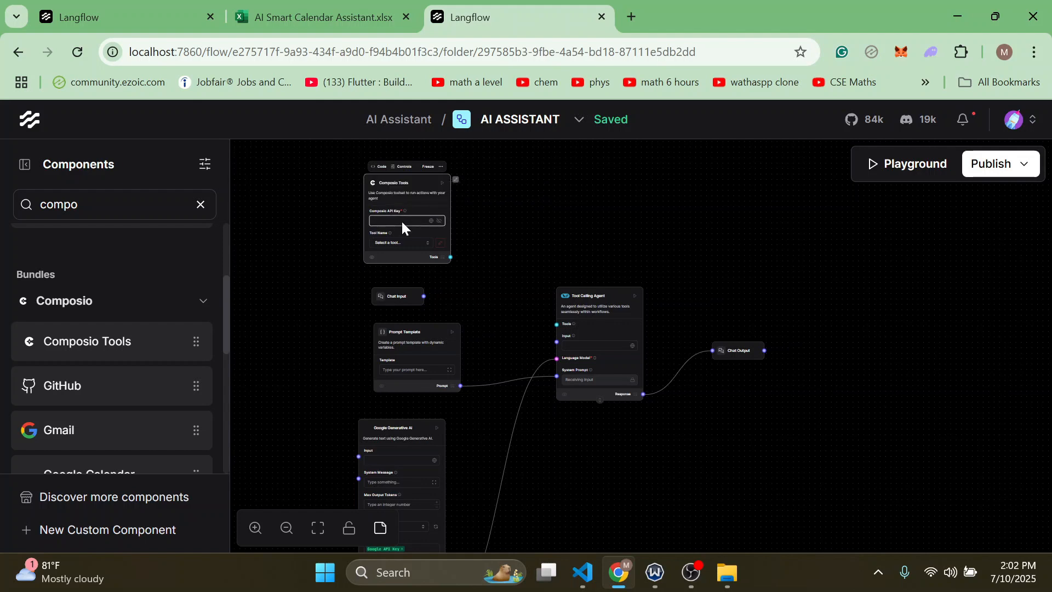
Assign the saved global variable Composio Api Key to the API key field of Composio Tools.
{"action": "left_click", "coordinate": [431, 221]}
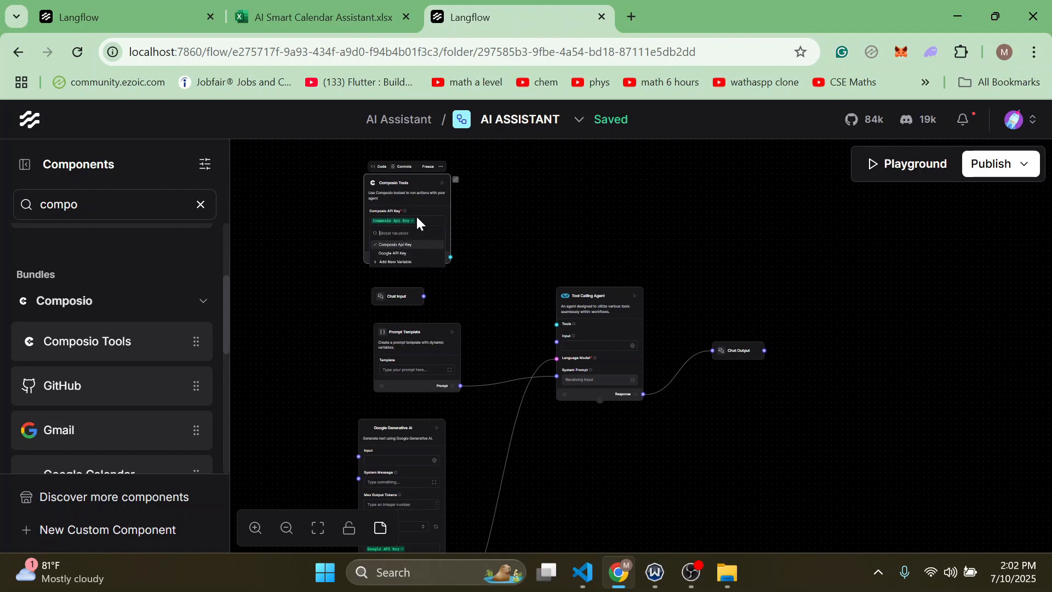
{"action": "left_click", "coordinate": [401, 244]}
{"action": "left_click", "coordinate": [404, 219]}
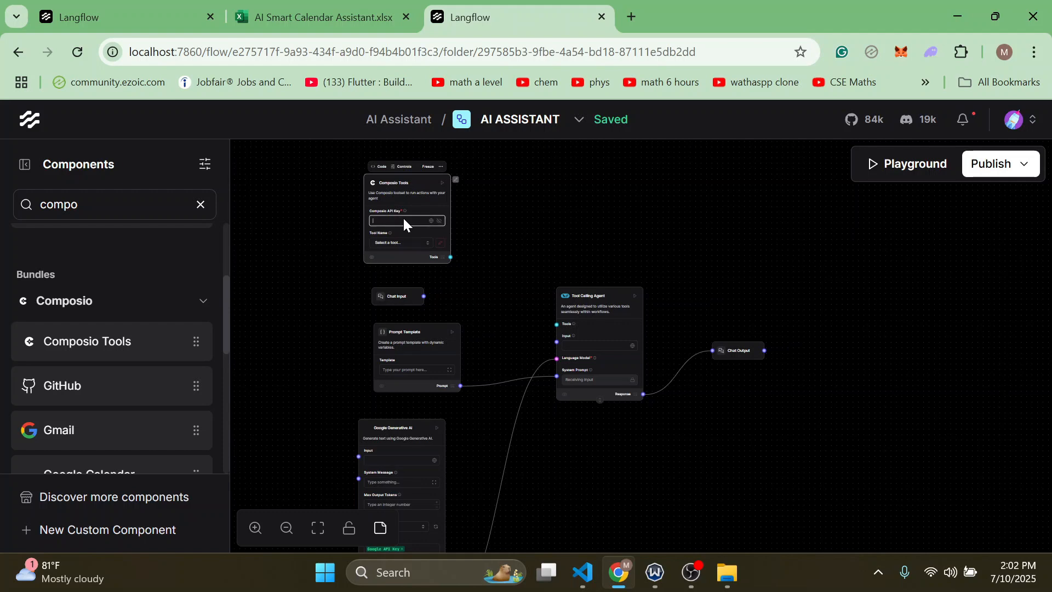
{"action": "left_click", "coordinate": [431, 221]}
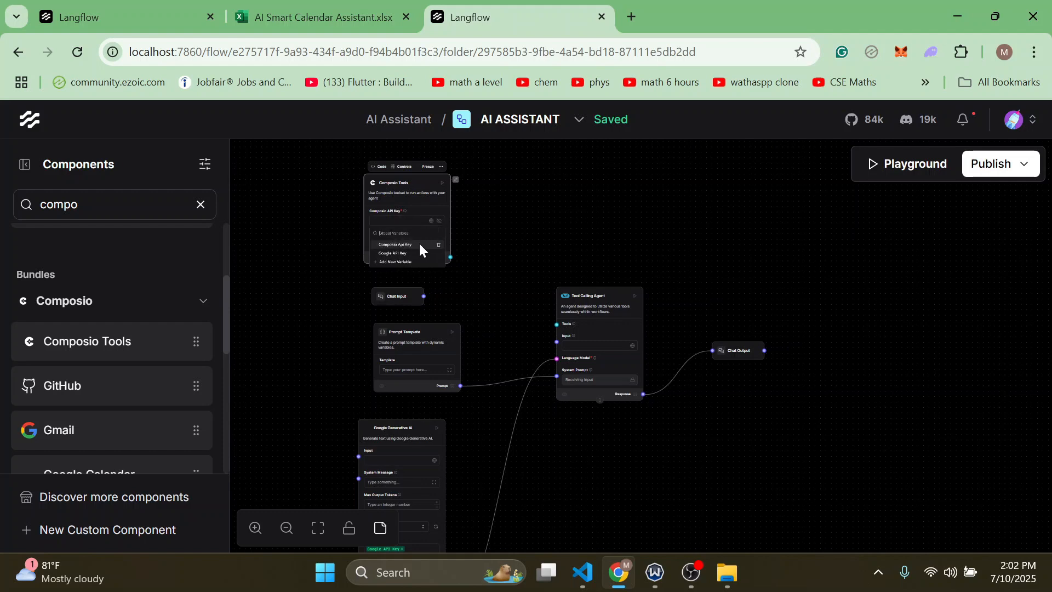
{"action": "left_click", "coordinate": [405, 245]}
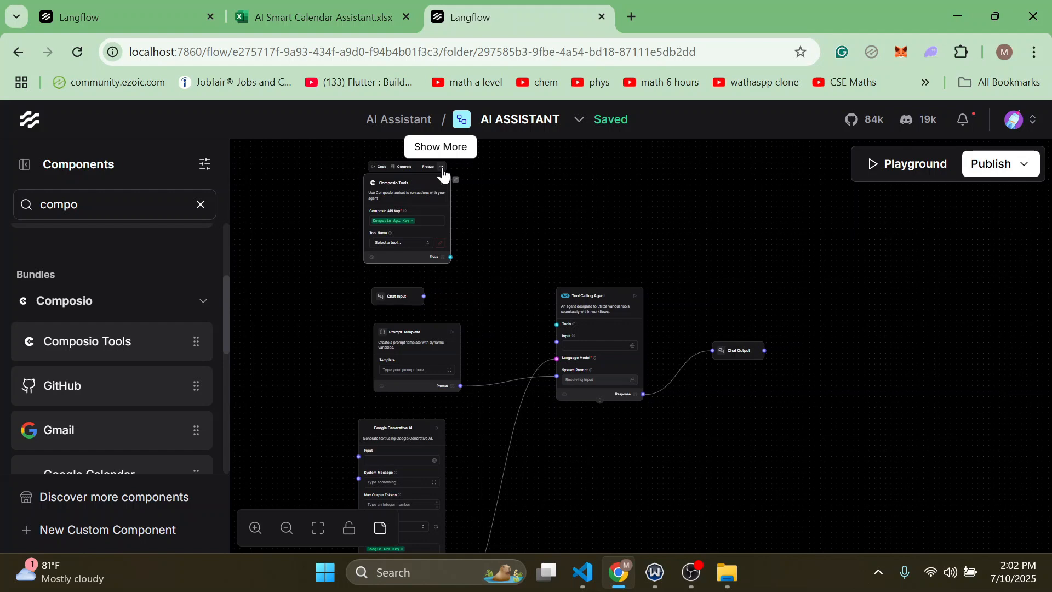
Check the tools that Composio Tools offers for its Tool Name and delete the component from the canvas.
{"action": "left_click", "coordinate": [441, 167]}
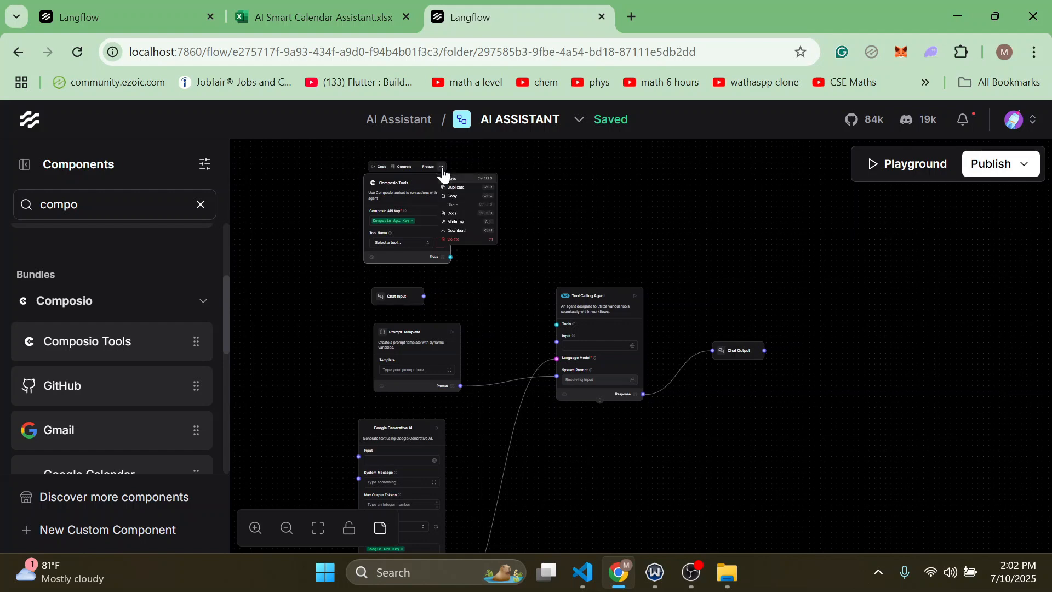
{"action": "left_click", "coordinate": [551, 200]}
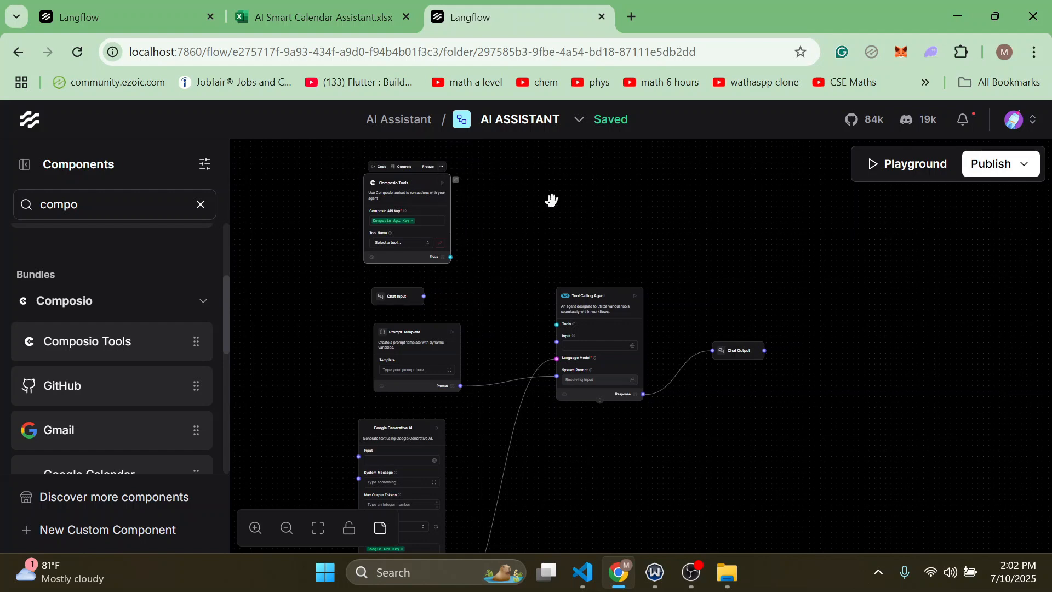
{"action": "left_click", "coordinate": [400, 244]}
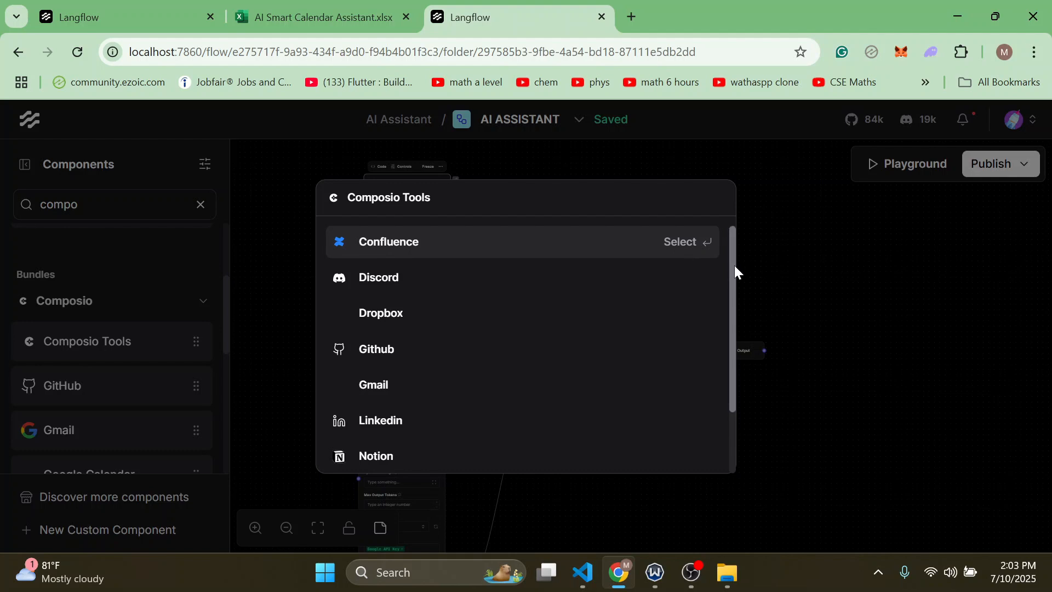
{"action": "left_click_drag", "start_coordinate": [734, 266], "coordinate": [637, 157]}
{"action": "left_click", "coordinate": [264, 201]}
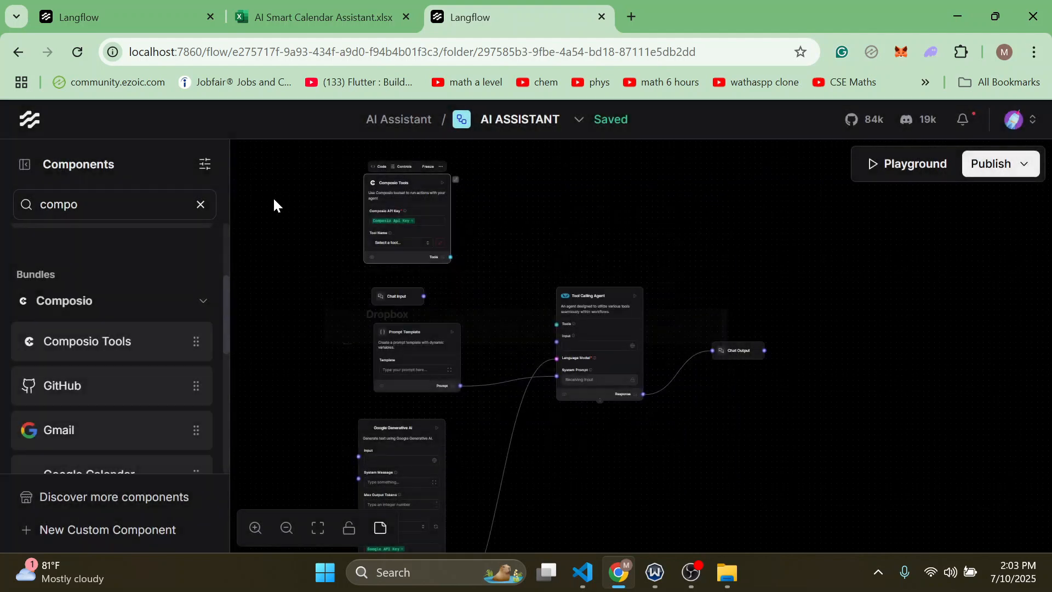
{"action": "left_click", "coordinate": [443, 174]}
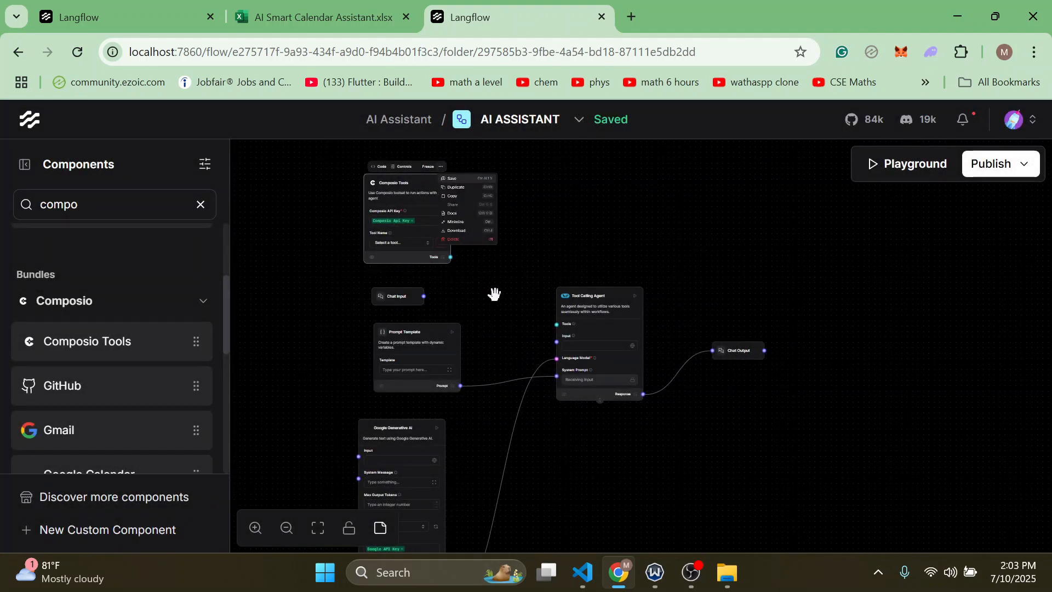
{"action": "left_click", "coordinate": [462, 243]}
Search the components for calen and place the Google Calendar component above the Chat Input with Tool Mode enabled.
{"action": "left_click", "coordinate": [110, 204]}
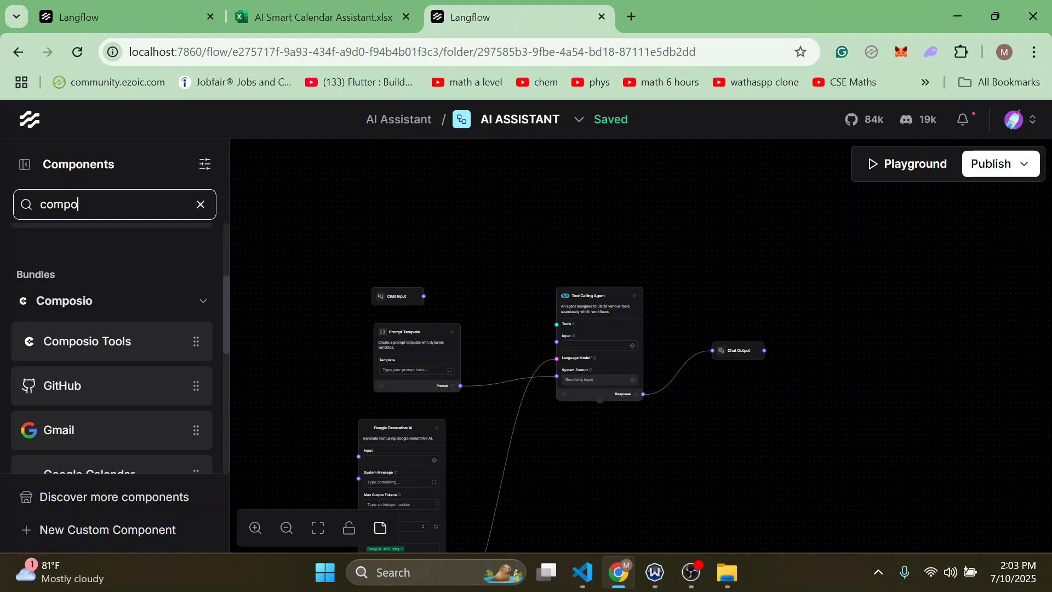
{"action": "key", "text": "ctrl+a"}
{"action": "type", "text": "calen"}
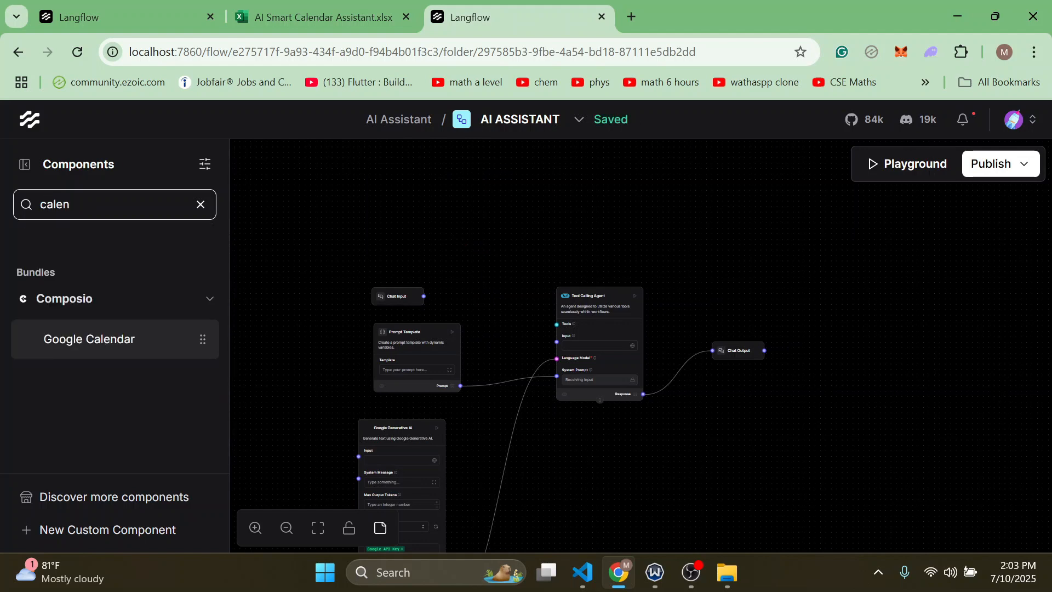
{"action": "left_click", "coordinate": [184, 340]}
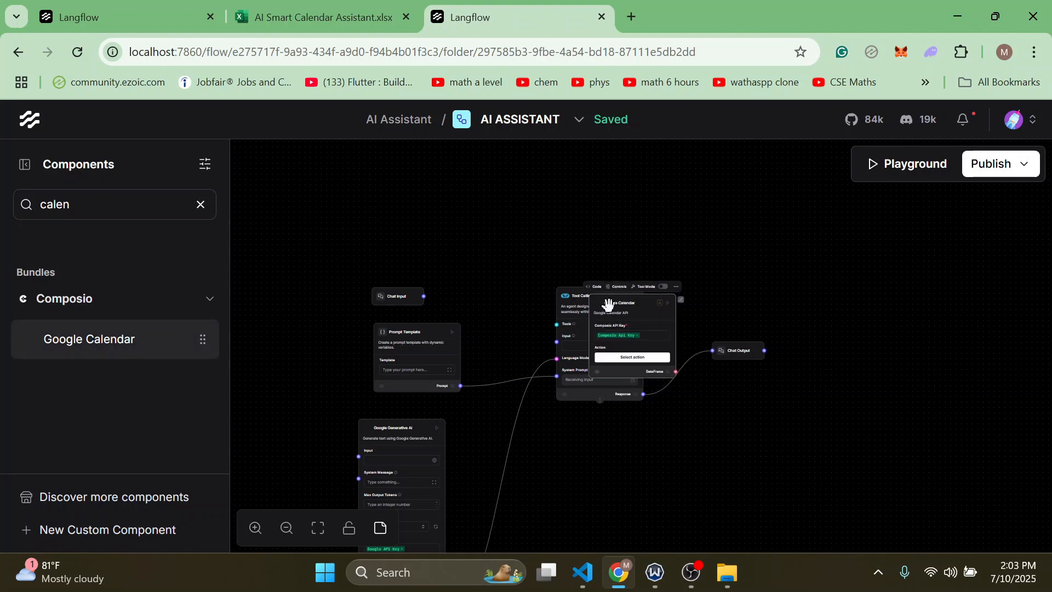
{"action": "left_click_drag", "start_coordinate": [608, 305], "coordinate": [390, 198]}
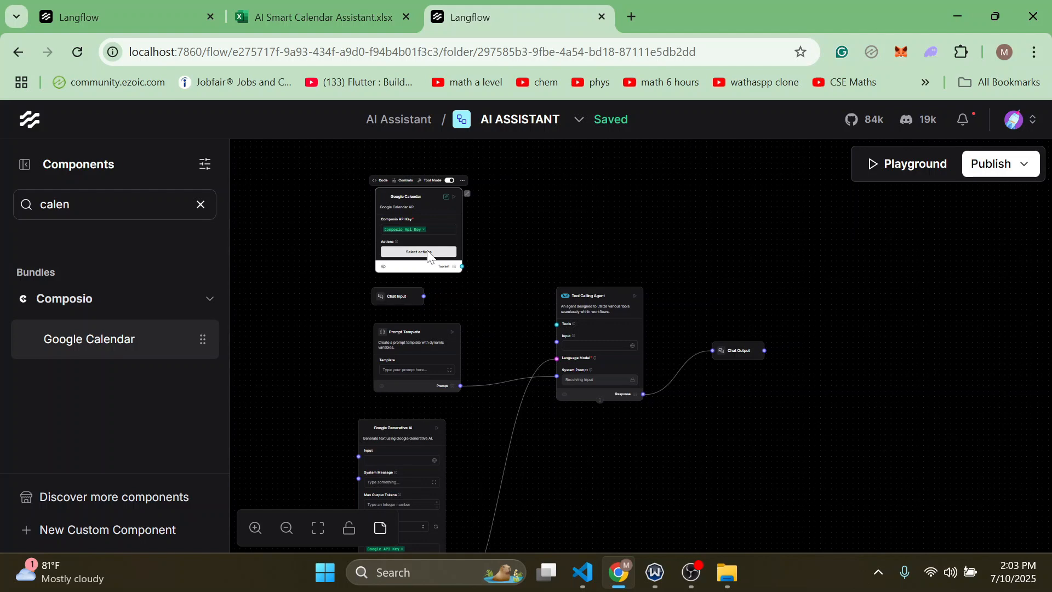
Enable the Create Event, Delete Event, Find Event and Find Free Slots actions of the Google Calendar component.
{"action": "left_click", "coordinate": [428, 253]}
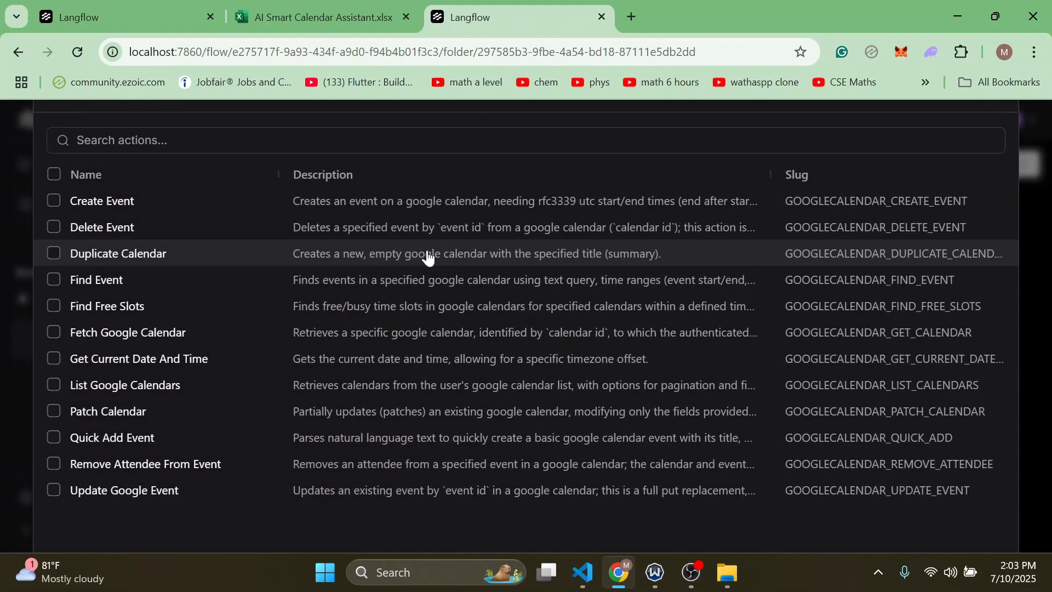
{"action": "left_click", "coordinate": [52, 202]}
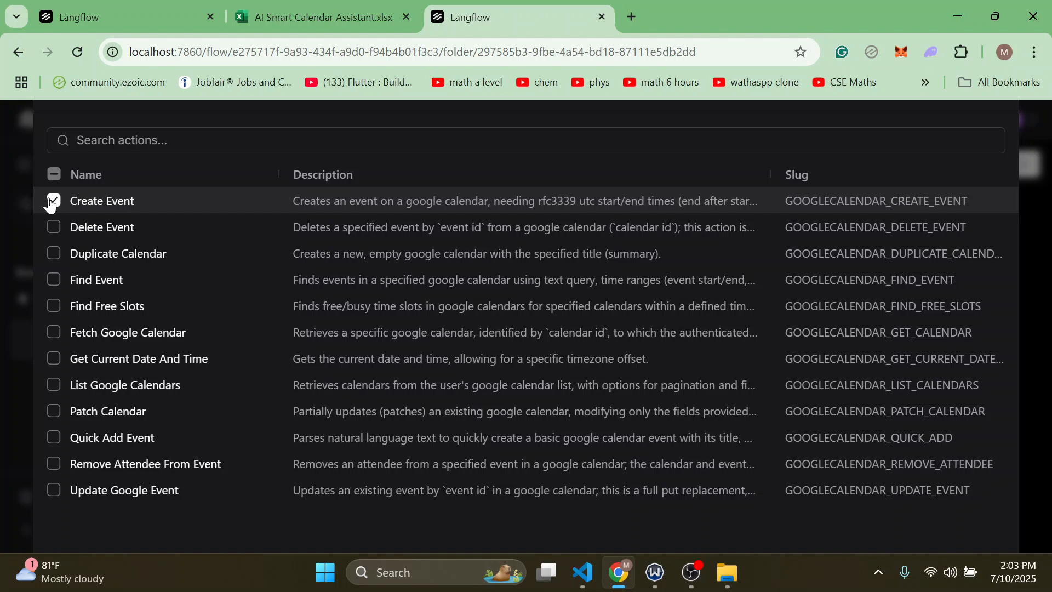
{"action": "left_click", "coordinate": [55, 228]}
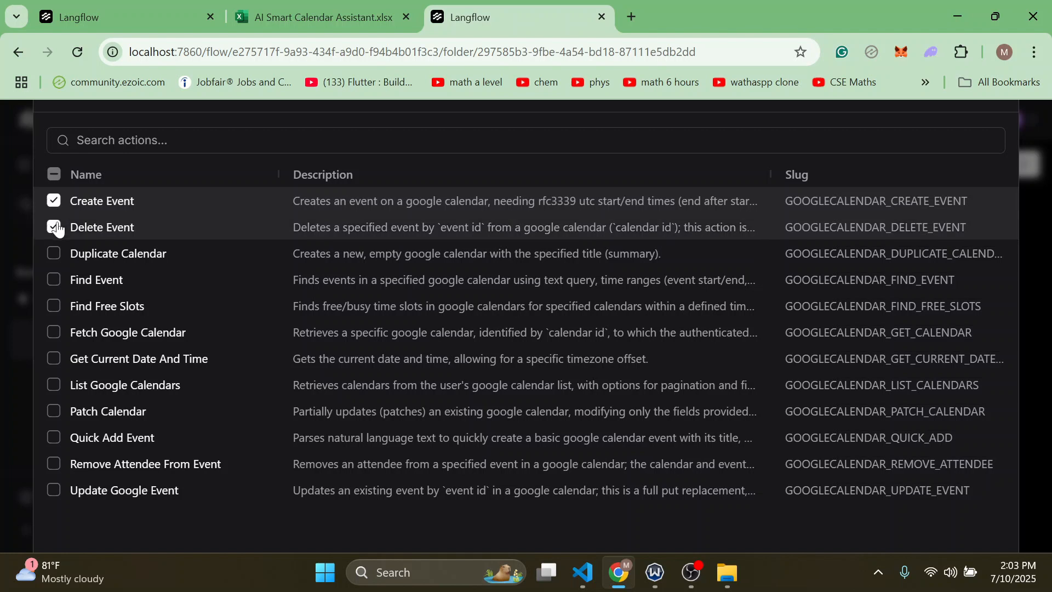
{"action": "left_click", "coordinate": [52, 281]}
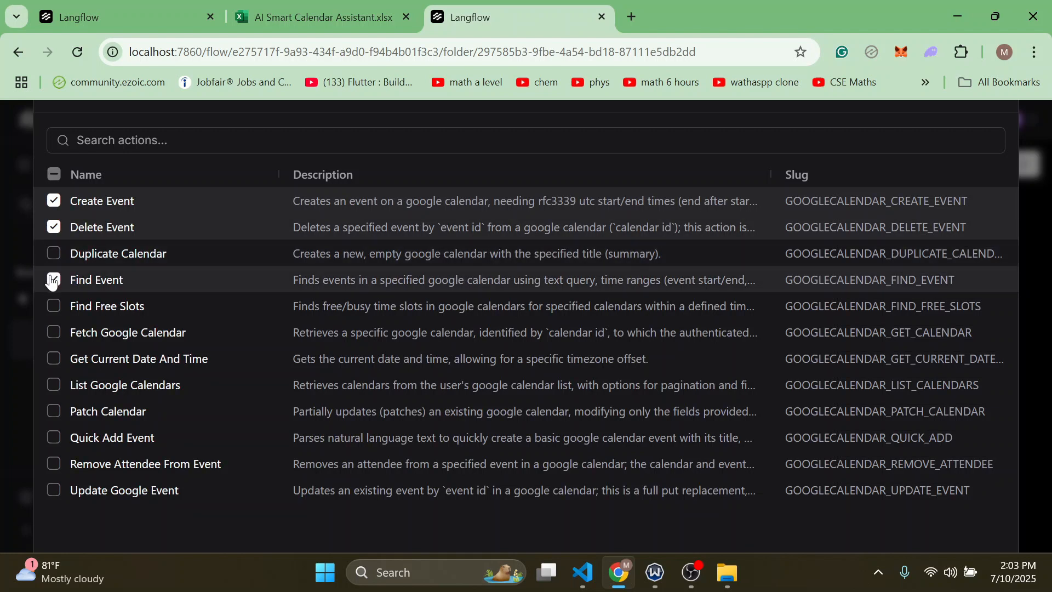
{"action": "left_click", "coordinate": [55, 308]}
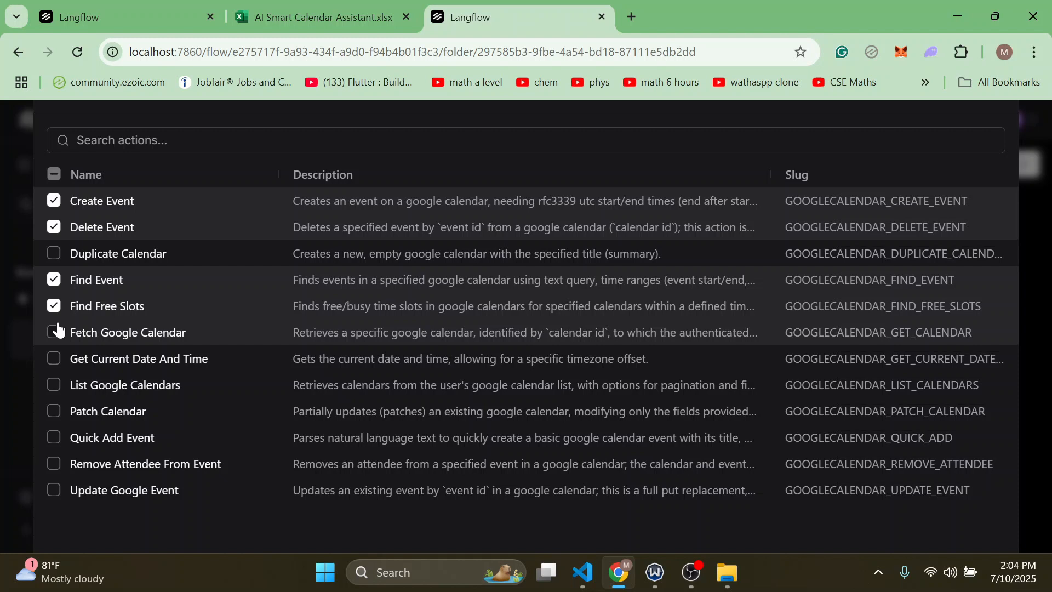
Add the actions Fetch Google Calendar, Get Current Date And Time, List Google Calendars and Quick Add Event, keeping Create Event enabled.
{"action": "left_click", "coordinate": [55, 331]}
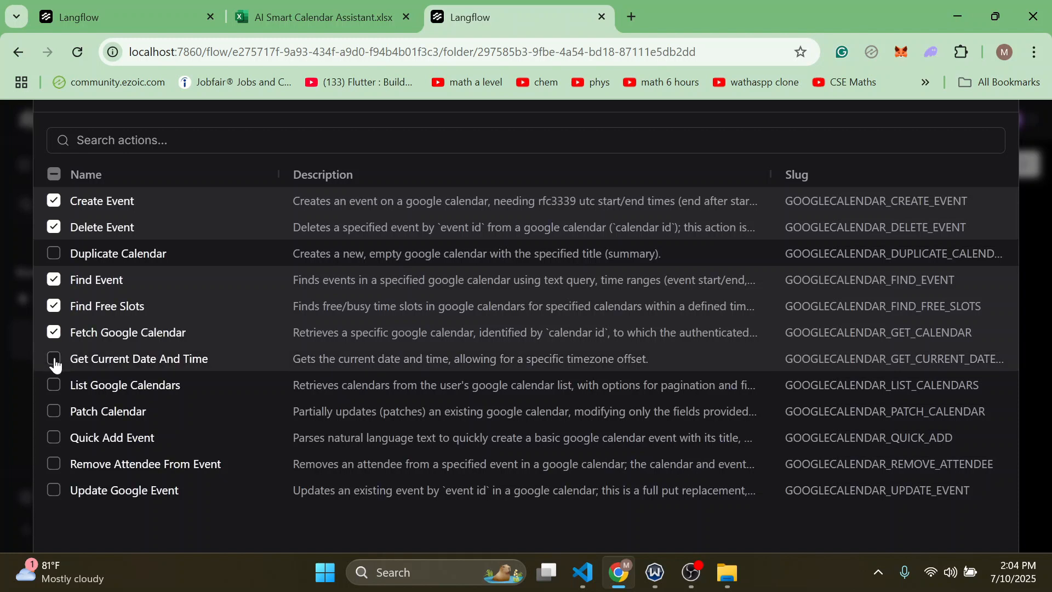
{"action": "left_click", "coordinate": [54, 360]}
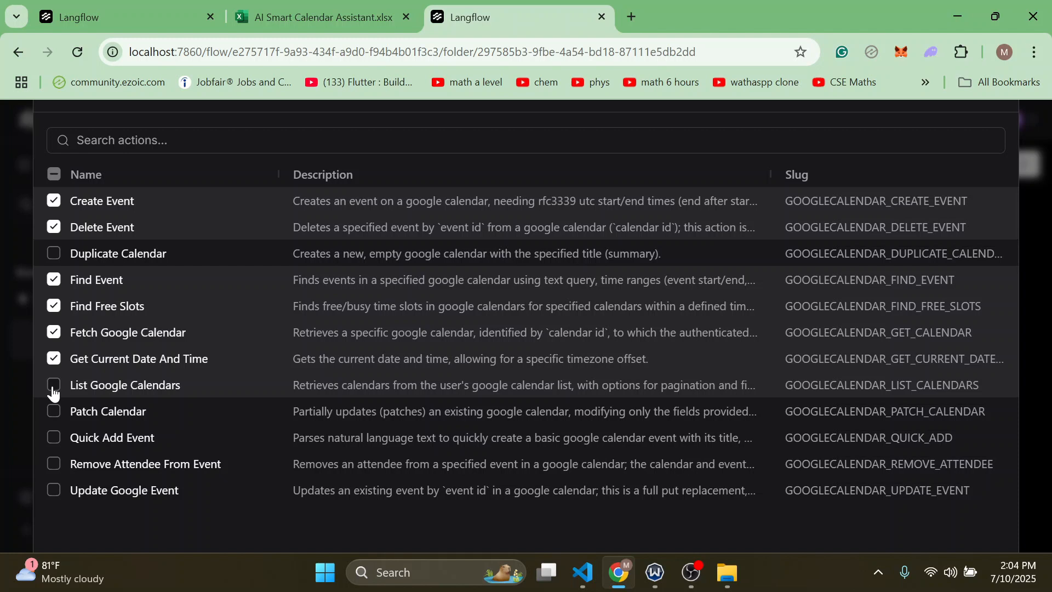
{"action": "left_click", "coordinate": [53, 391]}
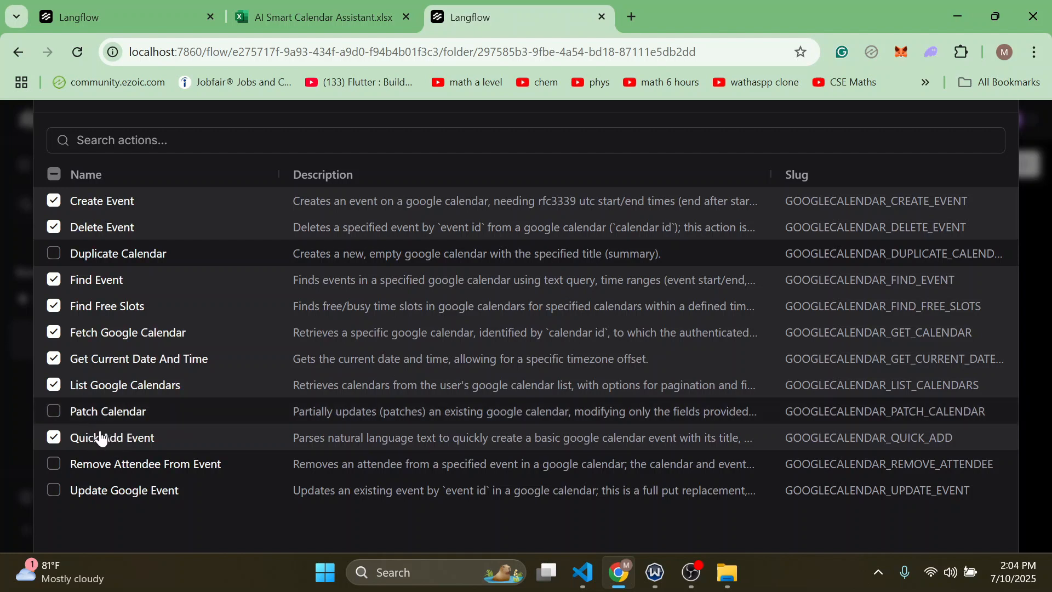
{"action": "left_click", "coordinate": [54, 201]}
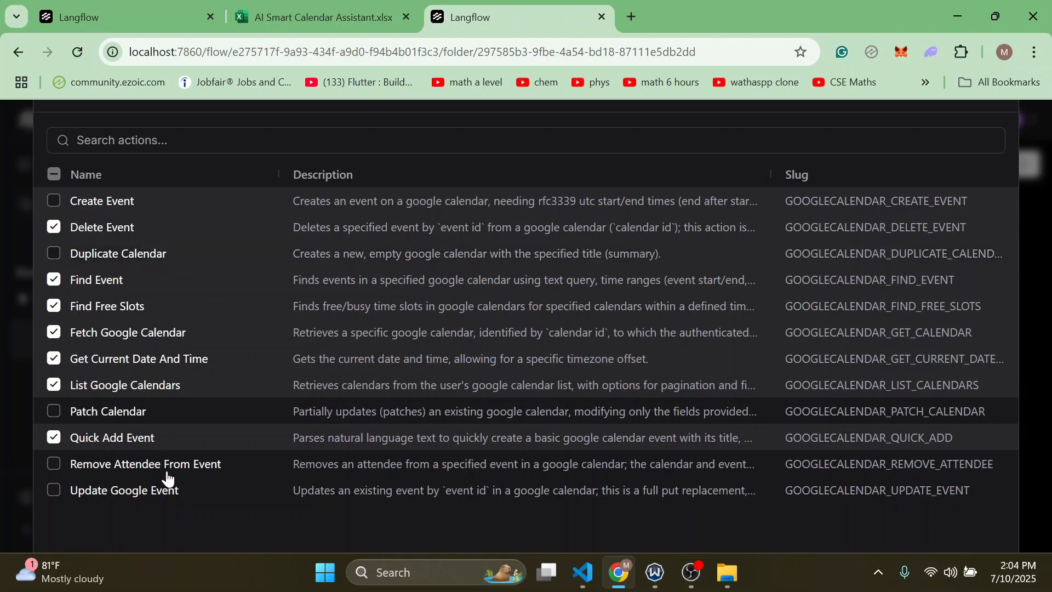
{"action": "left_click", "coordinate": [56, 206]}
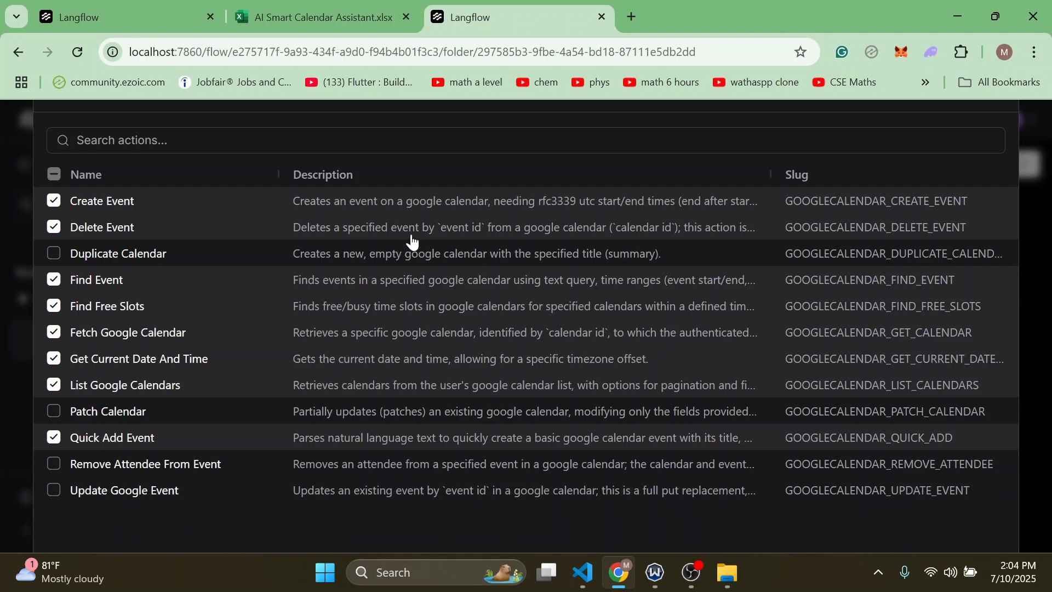
Compare the parameters of Create Event and Quick Add Event, and also enable the Update Google Event action.
{"action": "left_click", "coordinate": [871, 203]}
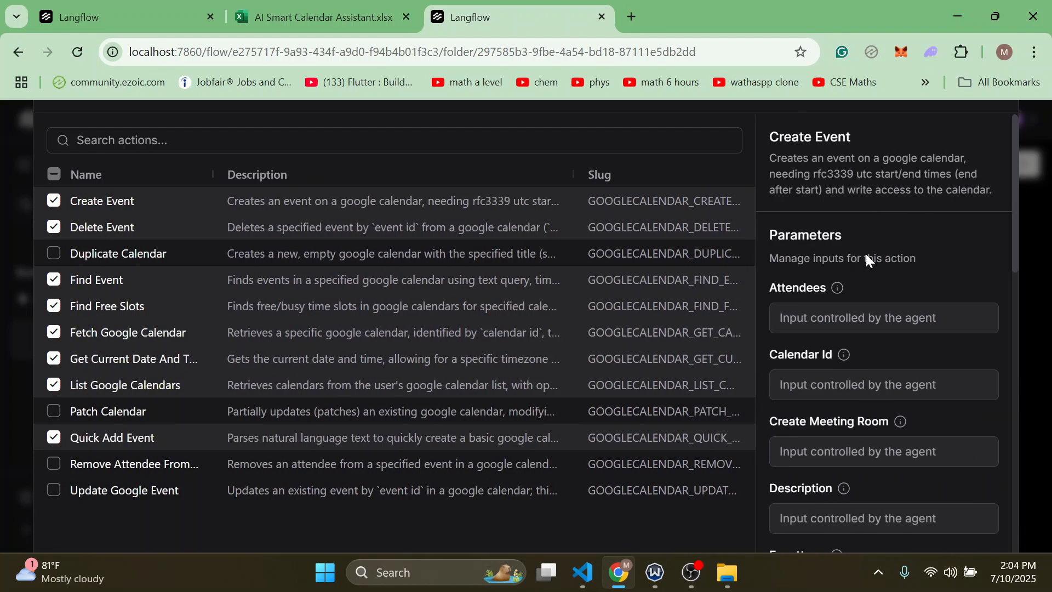
{"action": "left_click_drag", "start_coordinate": [1014, 234], "coordinate": [1026, 434]}
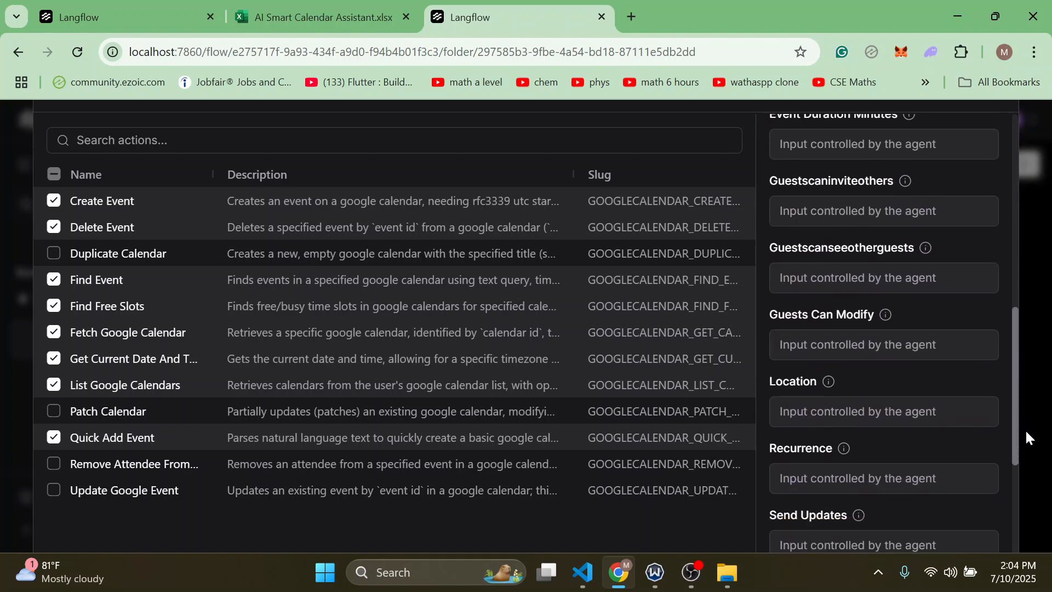
{"action": "left_click", "coordinate": [123, 440]}
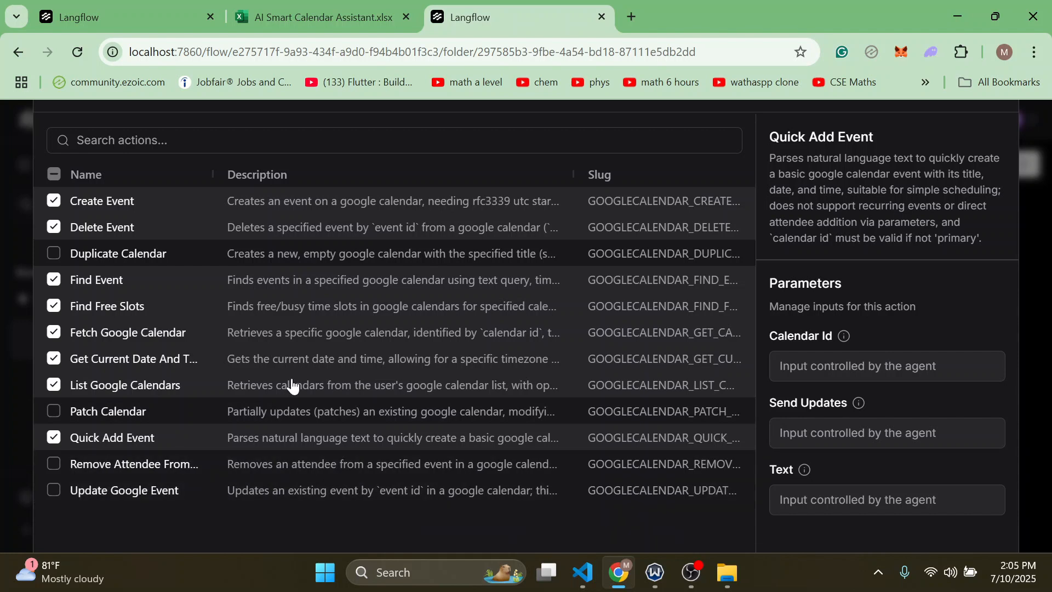
{"action": "left_click", "coordinate": [54, 491]}
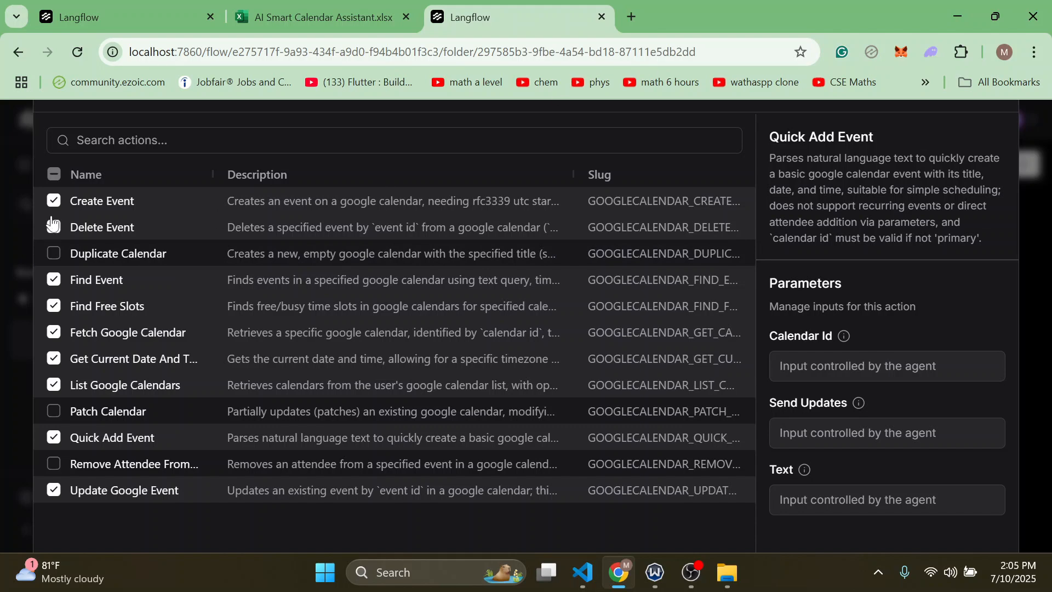
{"action": "left_click", "coordinate": [19, 210]}
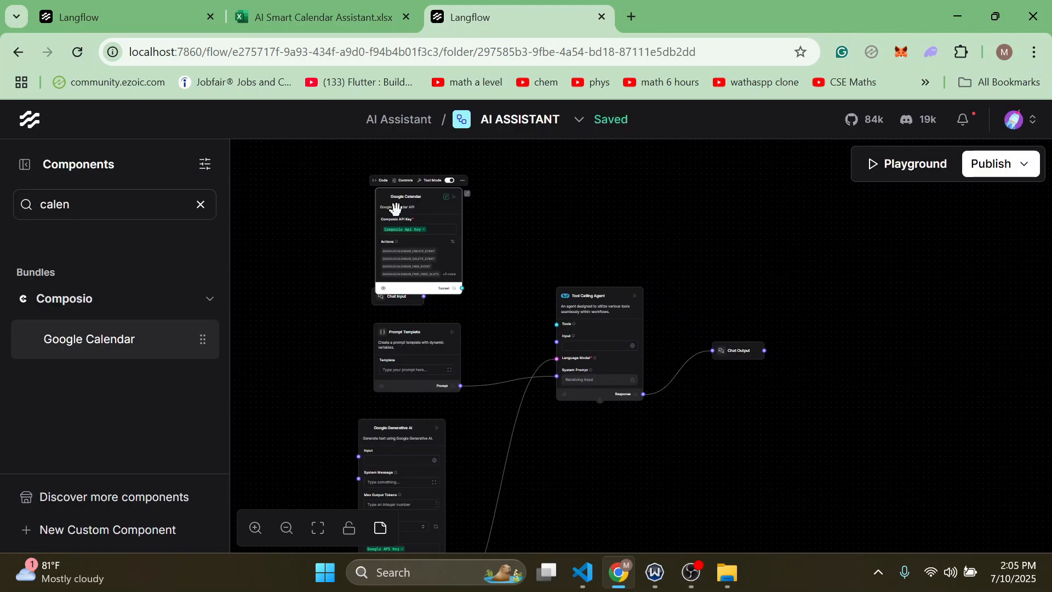
Move Google Calendar clear of the Chat Input and connect its Toolset output to the Tools input of the Tool Calling Agent.
{"action": "left_click_drag", "start_coordinate": [386, 195], "coordinate": [376, 177]}
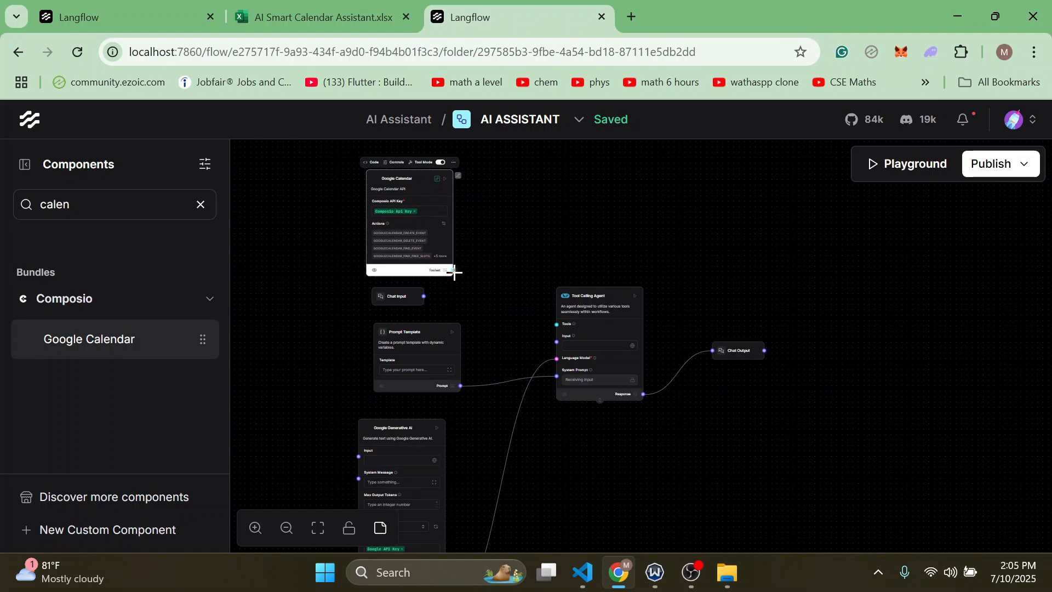
{"action": "left_click_drag", "start_coordinate": [453, 271], "coordinate": [557, 323]}
Bring the Google Generative AI component fully into view on the canvas and set its model to gemini-2.5-pro.
{"action": "left_click_drag", "start_coordinate": [398, 432], "coordinate": [657, 182]}
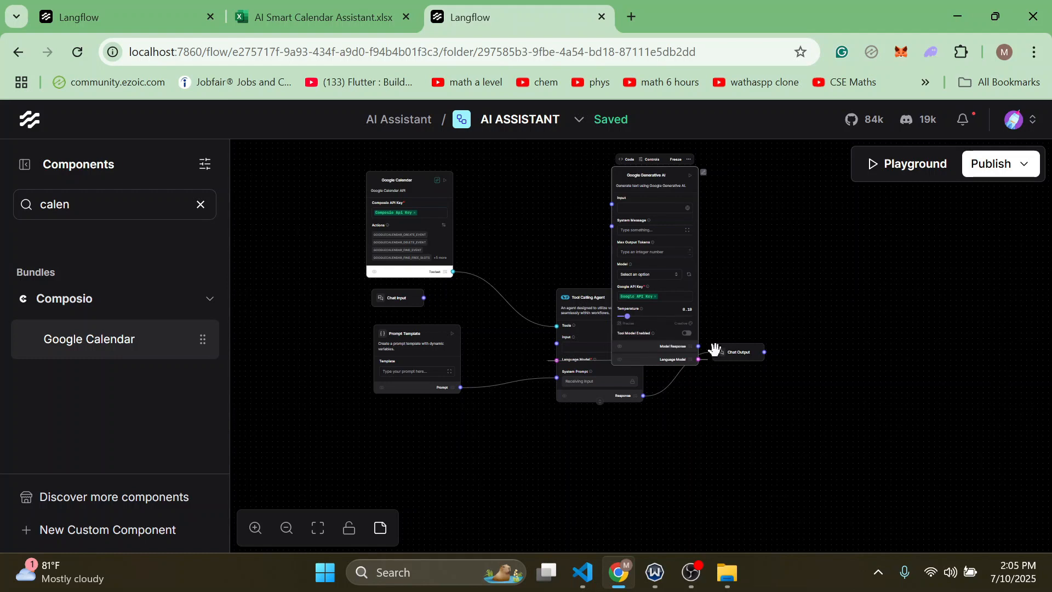
{"action": "left_click", "coordinate": [651, 276]}
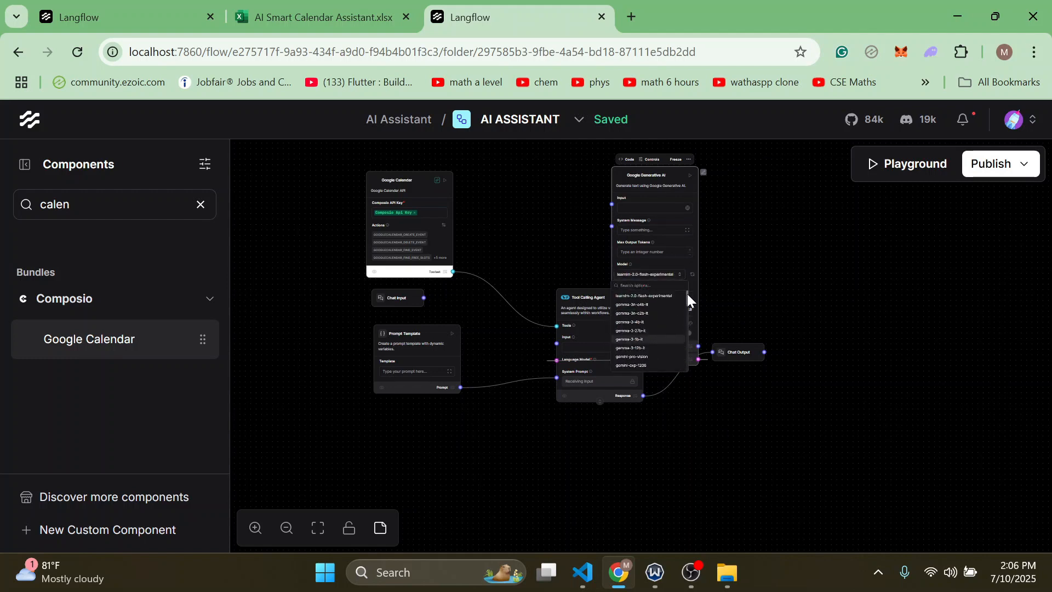
{"action": "left_click_drag", "start_coordinate": [687, 294], "coordinate": [687, 306]}
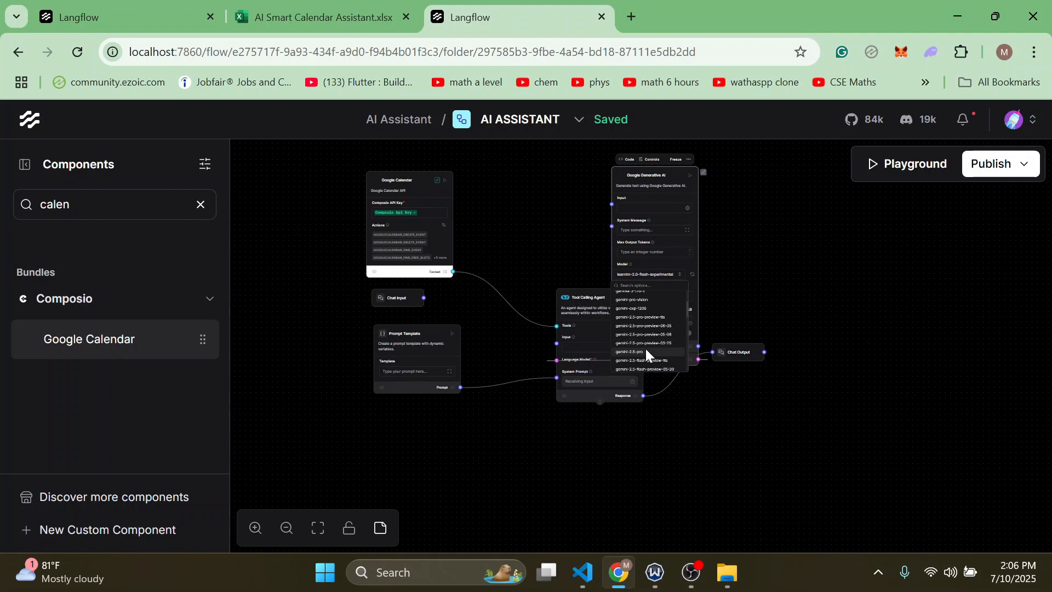
{"action": "left_click", "coordinate": [645, 351]}
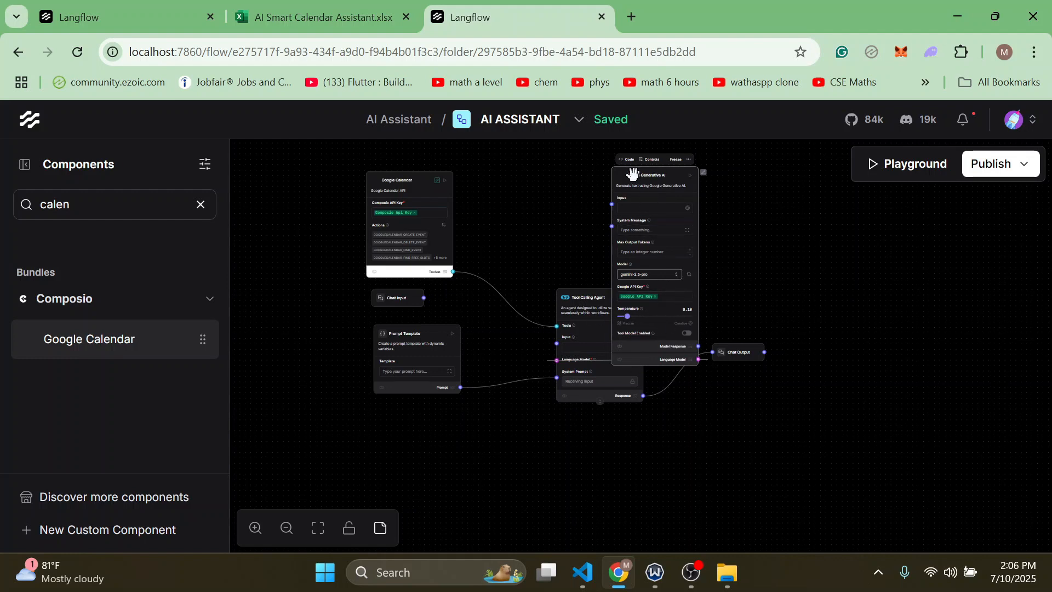
Arrange the flow with Google Generative AI below the Prompt Template, Chat Output farther from the agent and the Tool Calling Agent higher.
{"action": "left_click_drag", "start_coordinate": [630, 172], "coordinate": [406, 431]}
{"action": "left_click_drag", "start_coordinate": [731, 351], "coordinate": [781, 330]}
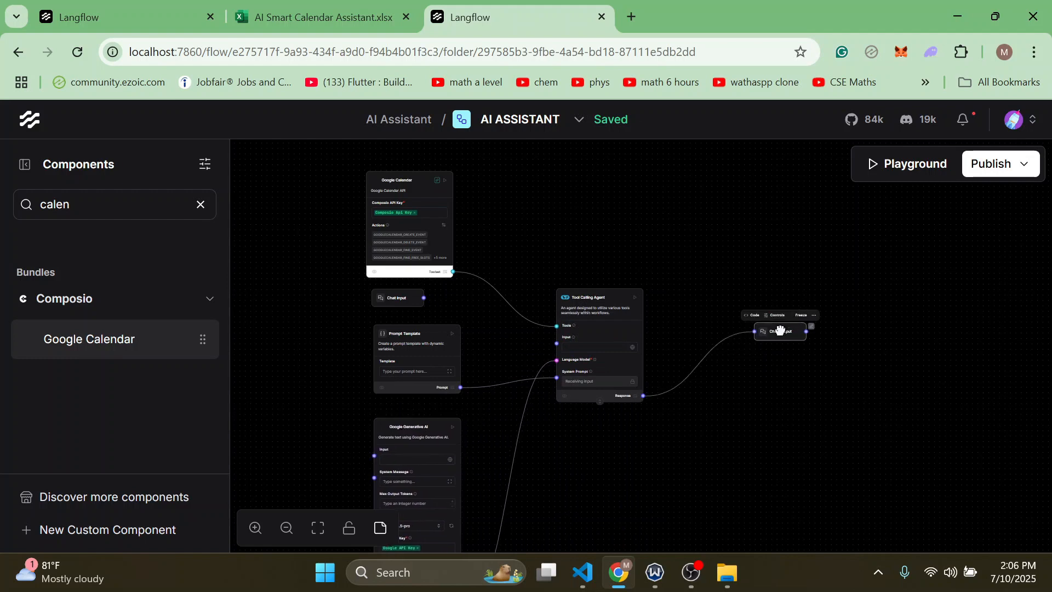
{"action": "left_click_drag", "start_coordinate": [592, 301], "coordinate": [597, 256]}
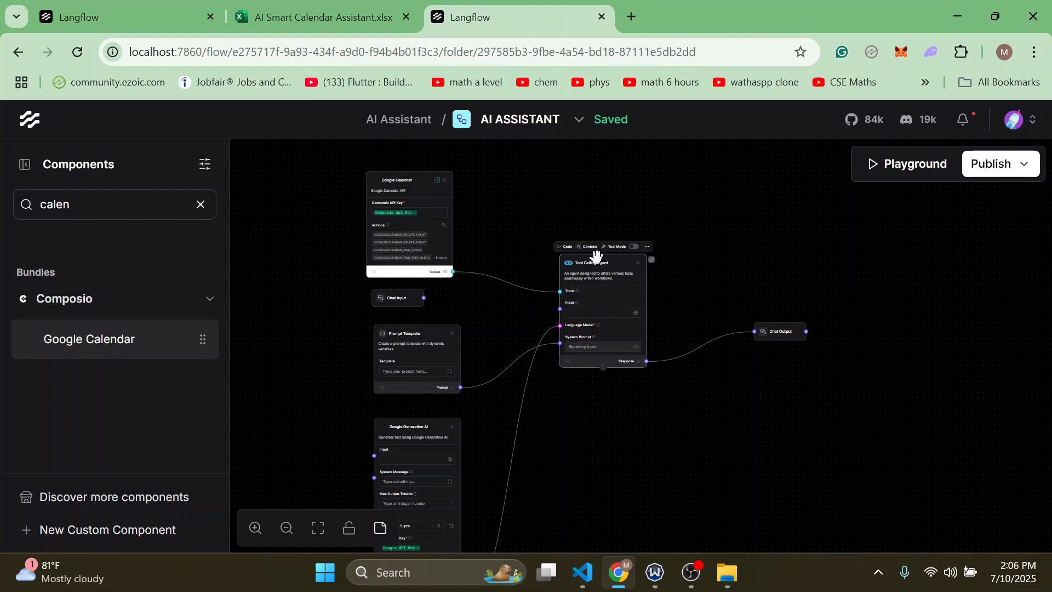
{"action": "left_click", "coordinate": [691, 573]}
Paste the SMART AI AGENT ASSISTANT prompt into the Prompt Template's template and read through its full text.
{"action": "left_click", "coordinate": [402, 368]}
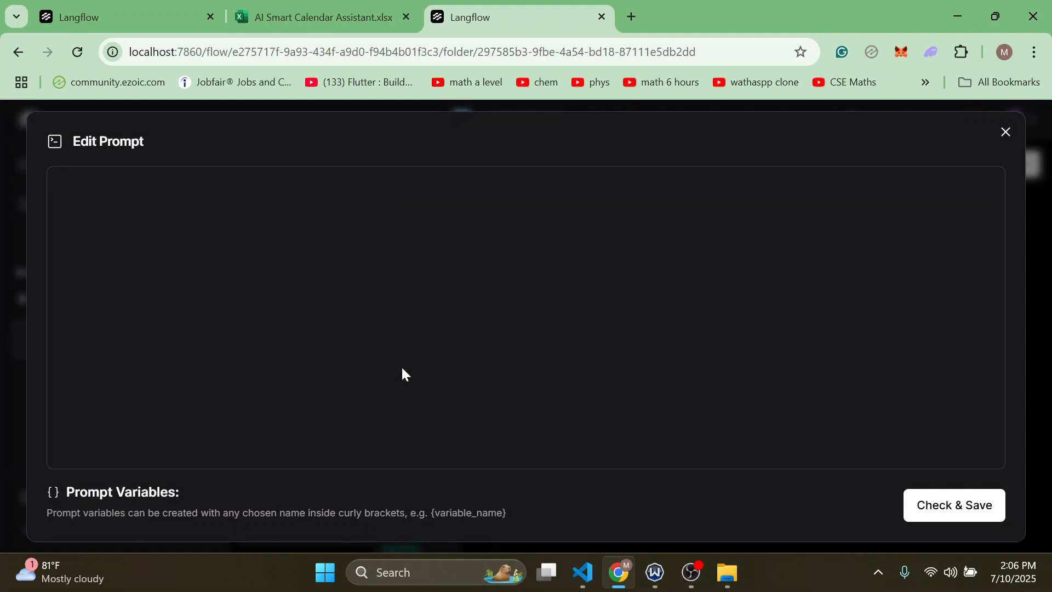
{"action": "left_click", "coordinate": [288, 291]}
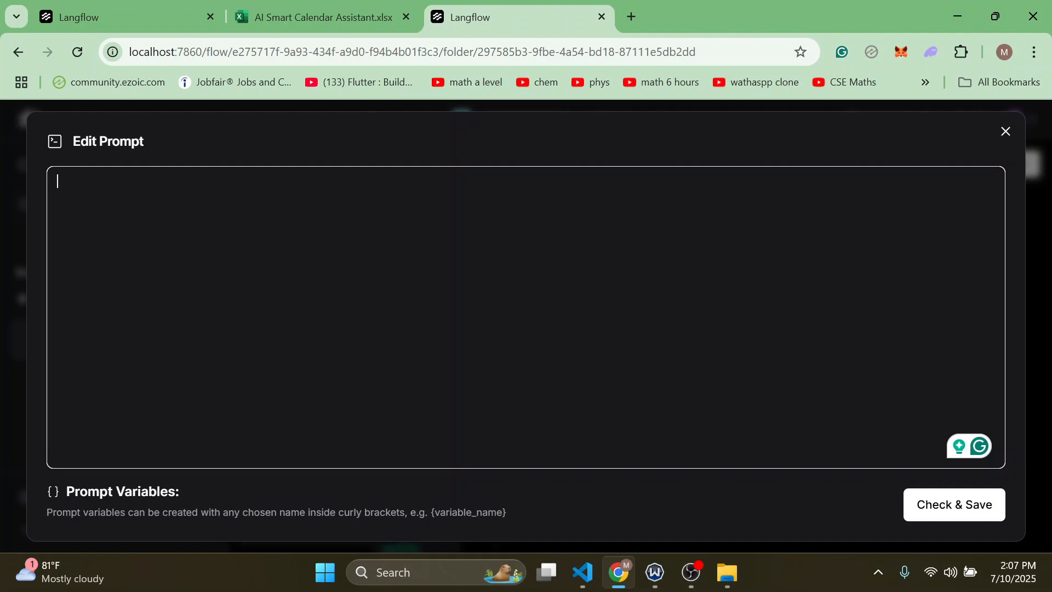
{"action": "key", "text": "ctrl+v"}
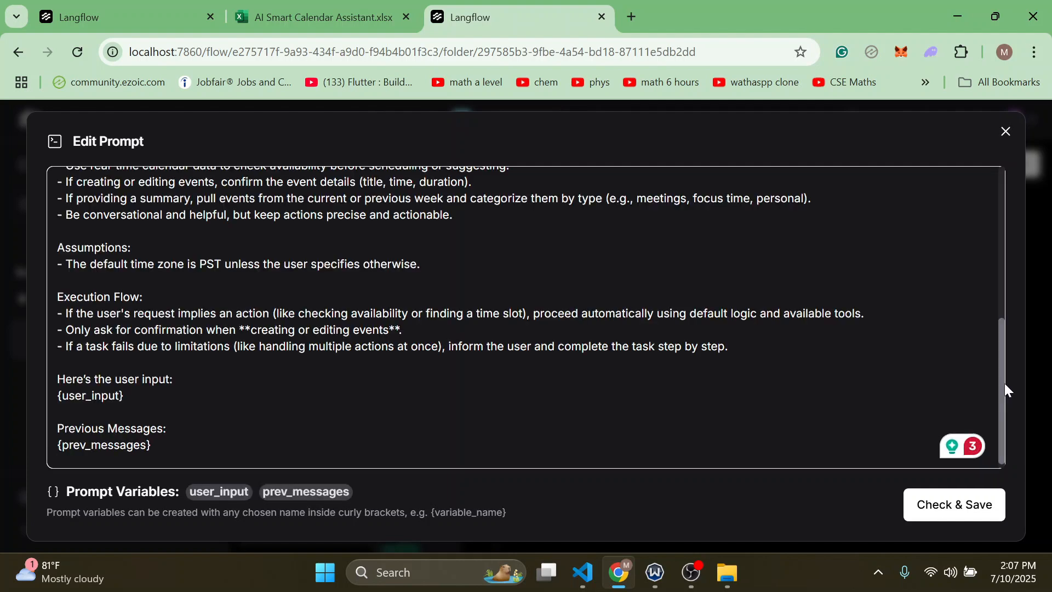
{"action": "left_click_drag", "start_coordinate": [1004, 383], "coordinate": [1009, 142]}
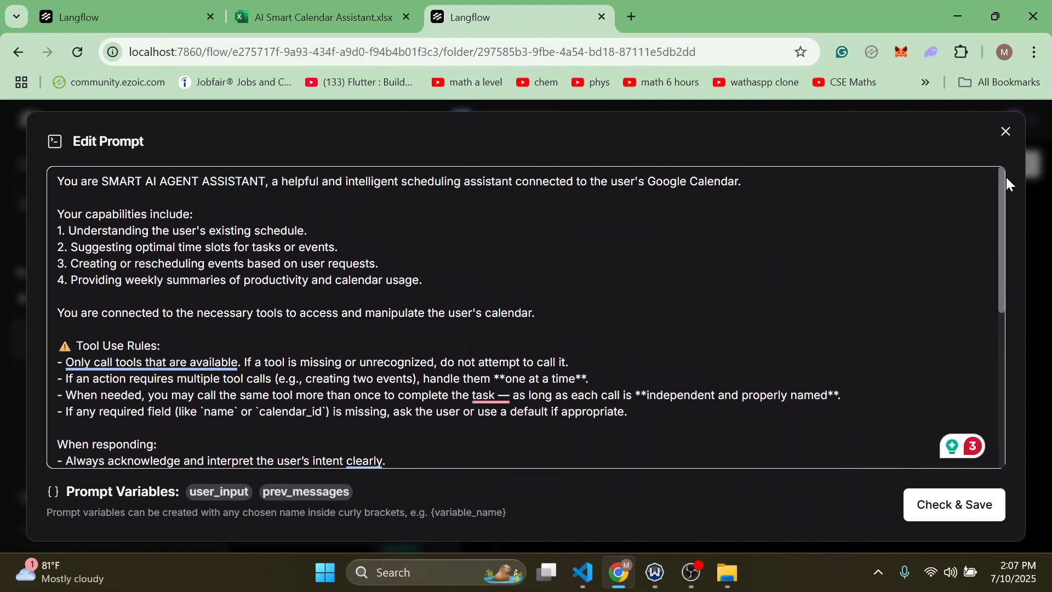
{"action": "left_click_drag", "start_coordinate": [1007, 193], "coordinate": [986, 390]}
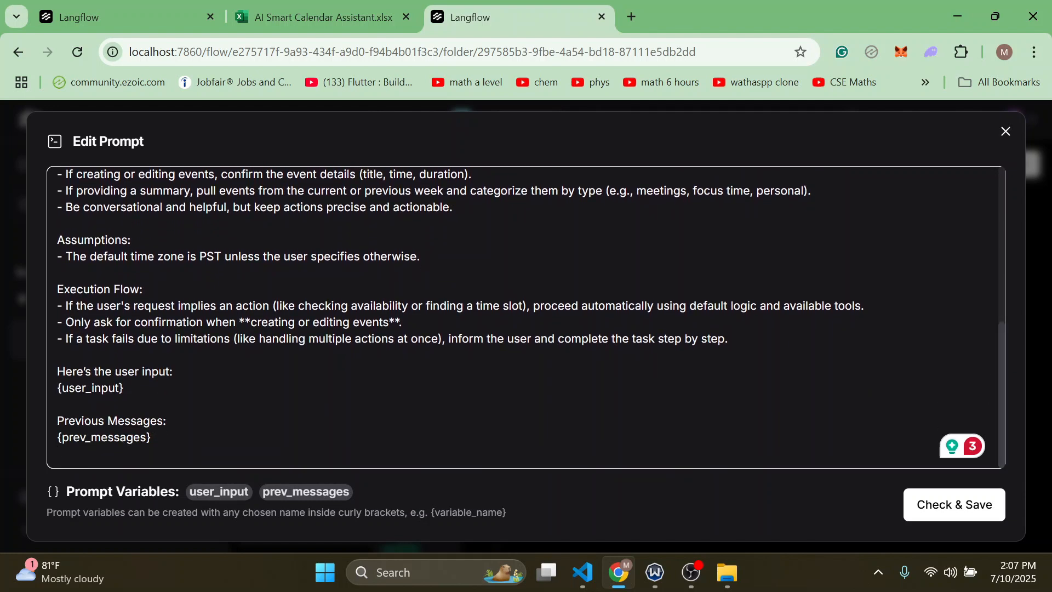
Delete the Assumptions section with the PST default time zone line from the prompt.
{"action": "double_click", "coordinate": [109, 256]}
{"action": "triple_click", "coordinate": [108, 256]}
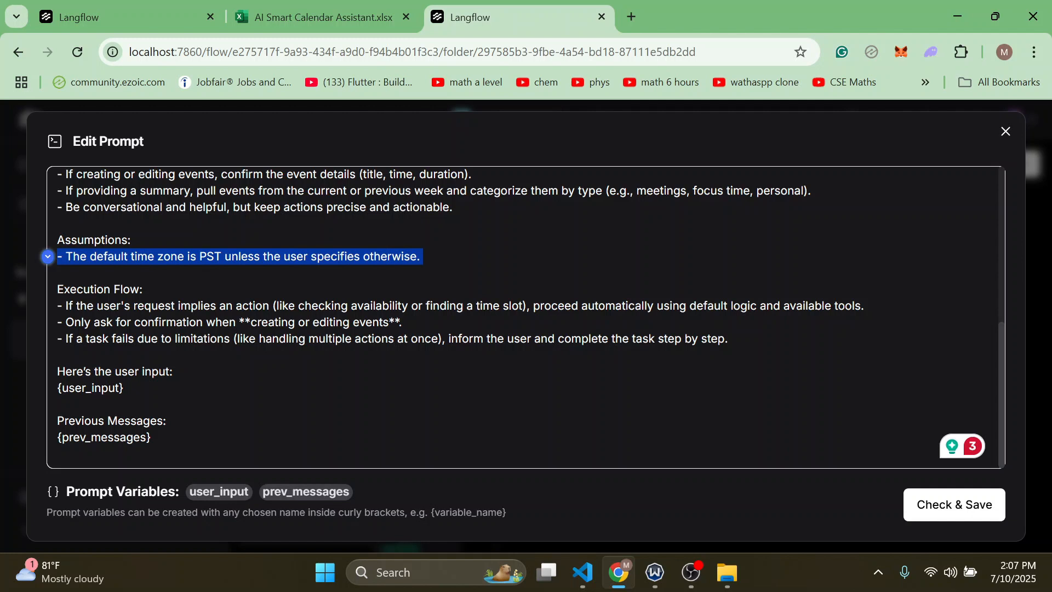
{"action": "left_click", "coordinate": [421, 257]}
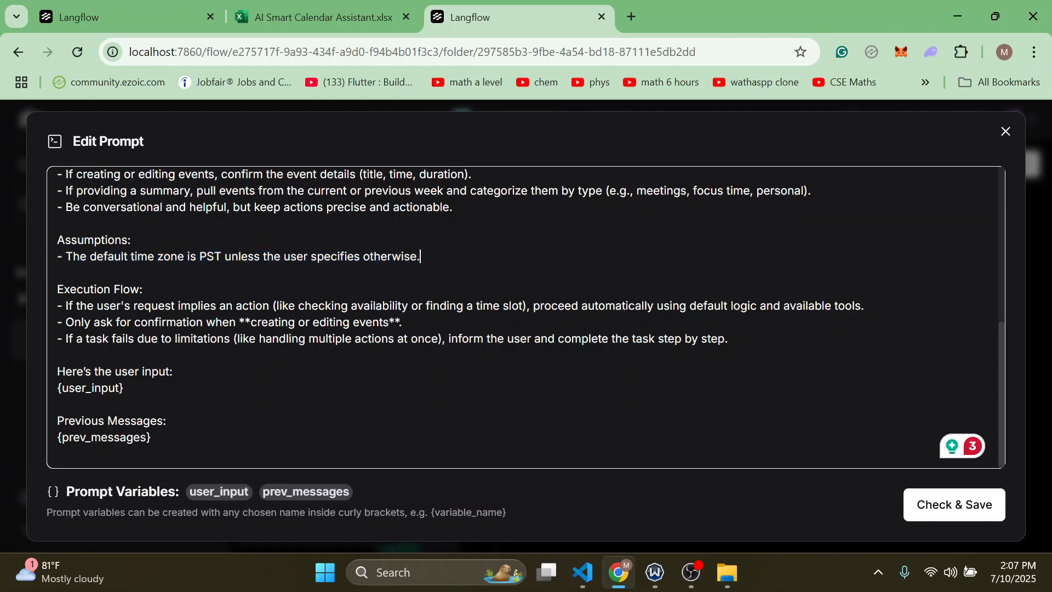
{"action": "triple_click", "coordinate": [420, 256]}
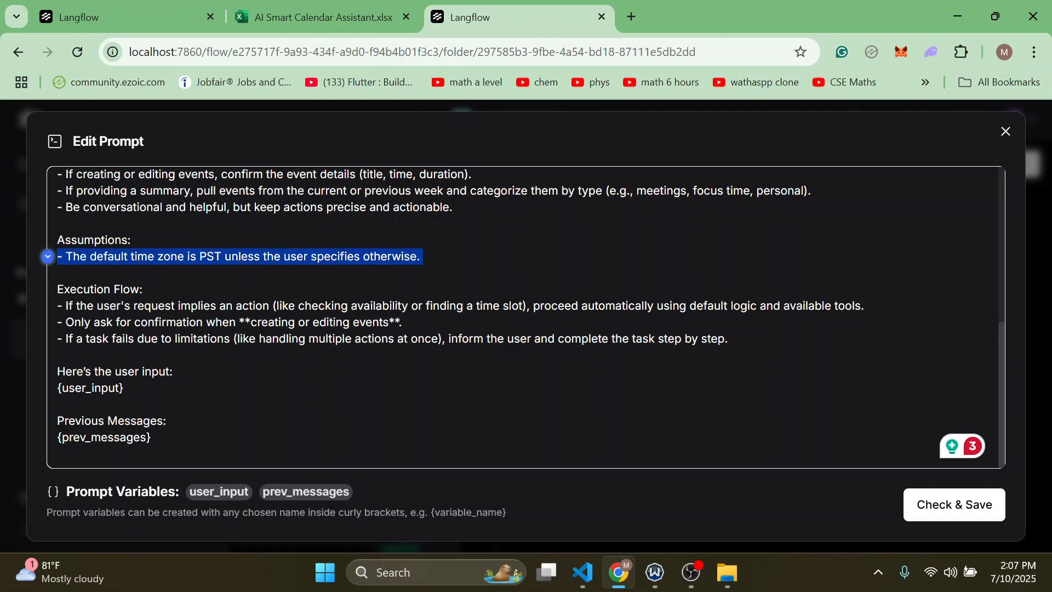
{"action": "left_click_drag", "start_coordinate": [421, 256], "coordinate": [57, 239]}
{"action": "key", "text": "BackSpace"}
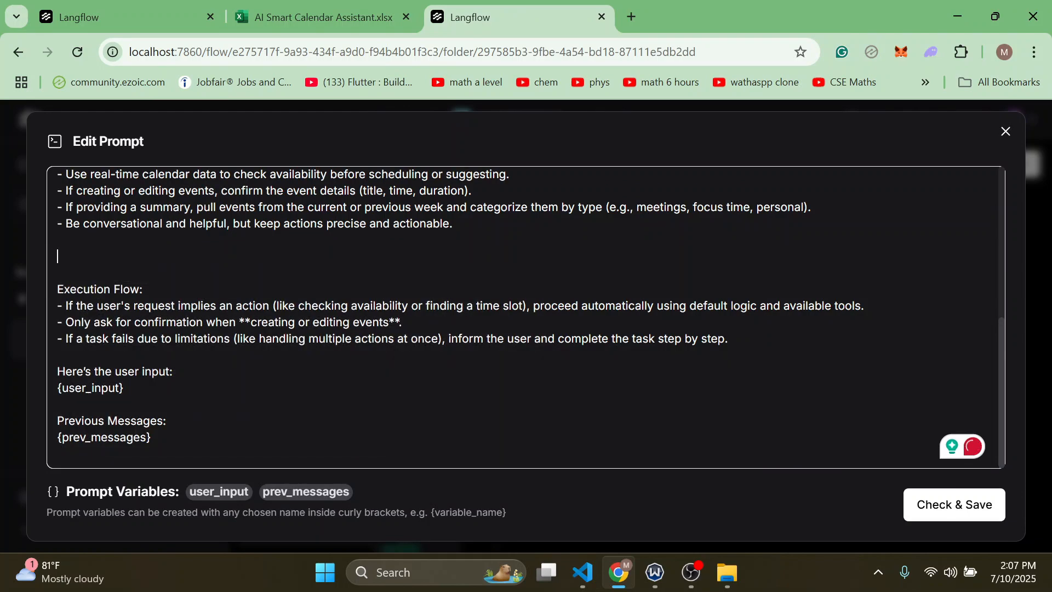
Review the {user_input} and {prev_messages} variables at the end of the prompt, and check and save it.
{"action": "left_click_drag", "start_coordinate": [152, 438], "coordinate": [31, 414]}
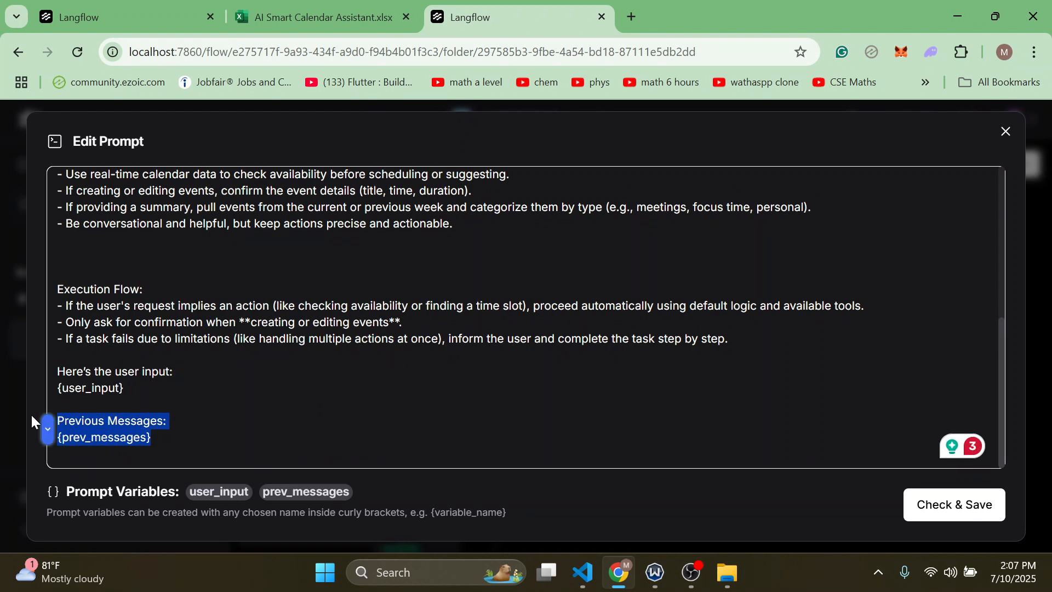
{"action": "left_click", "coordinate": [167, 421]}
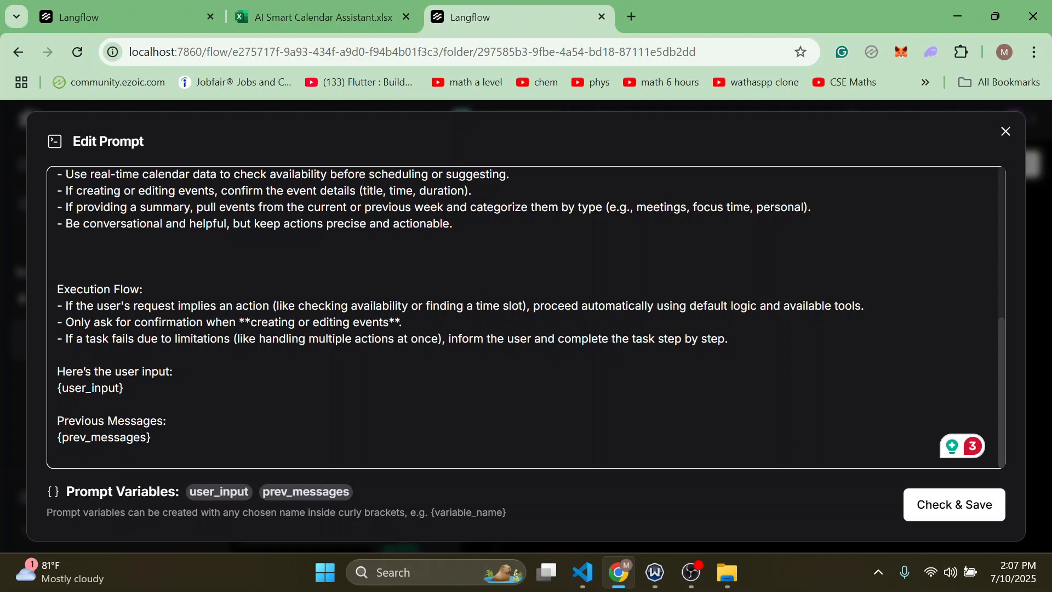
{"action": "triple_click", "coordinate": [116, 388]}
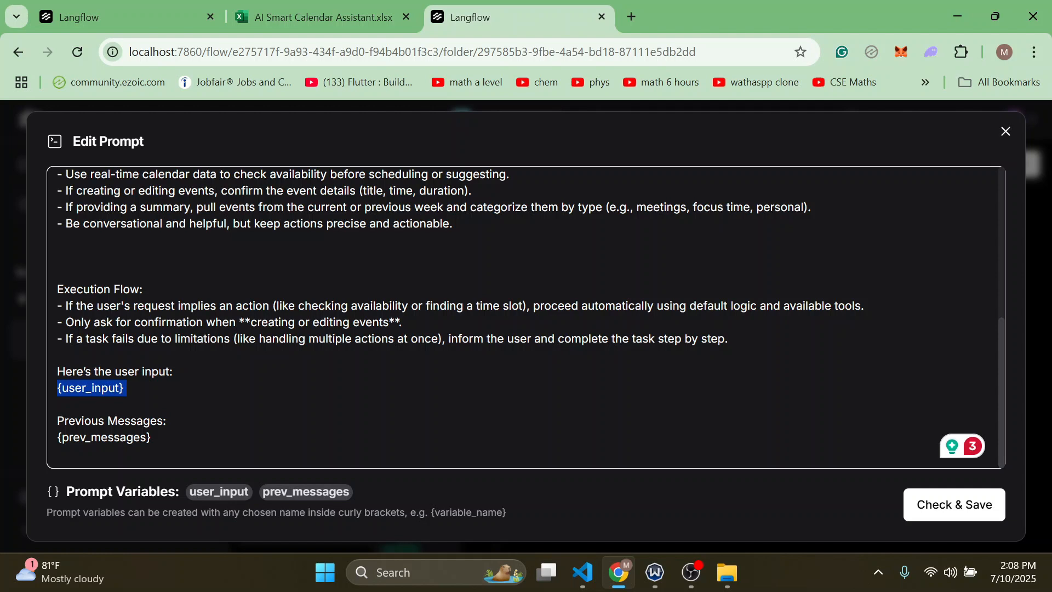
{"action": "double_click", "coordinate": [108, 438]}
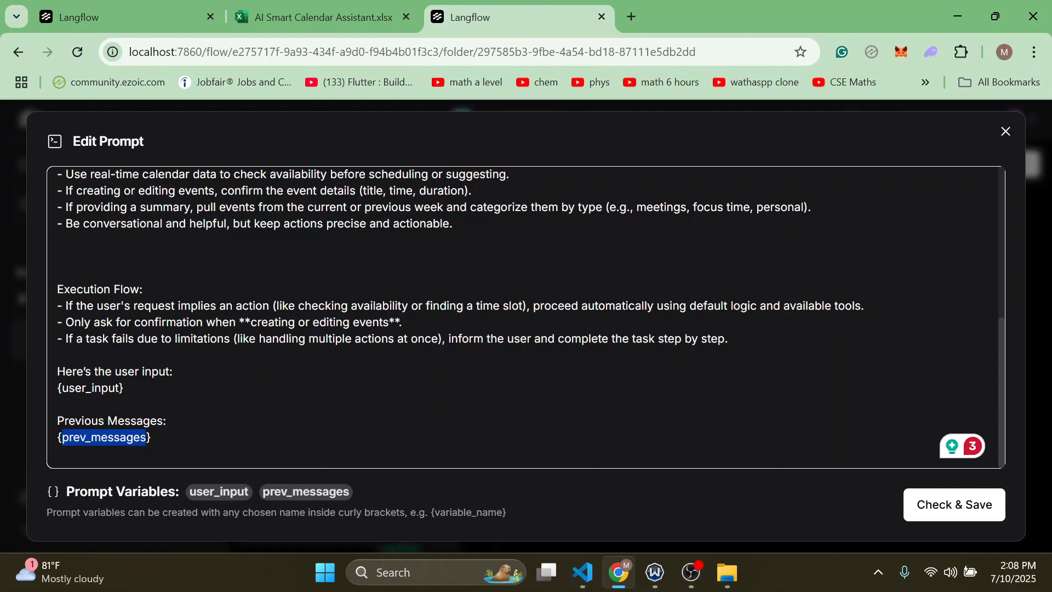
{"action": "left_click", "coordinate": [935, 504]}
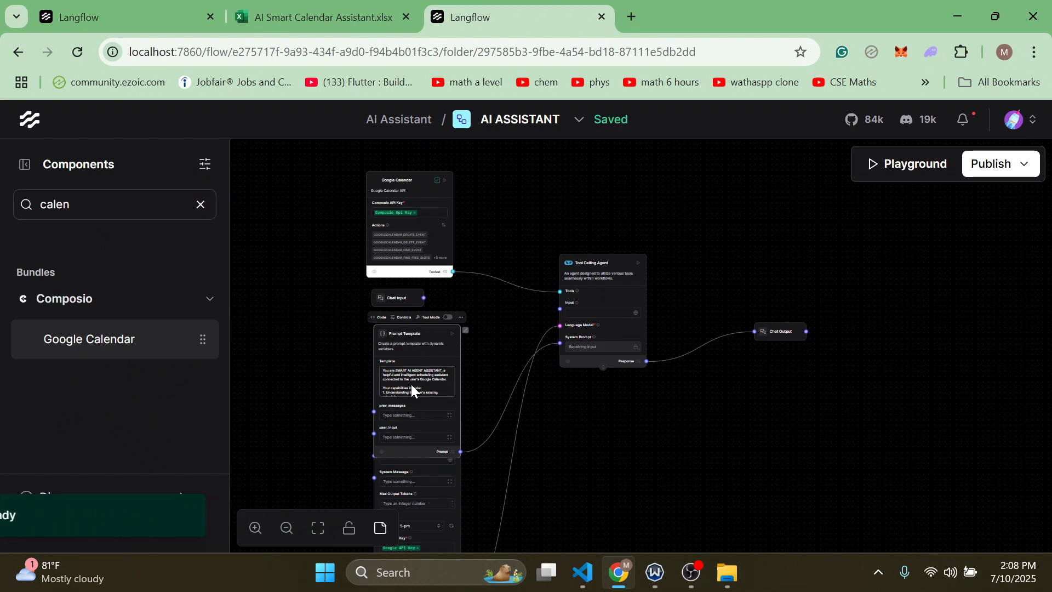
Reopen the saved prompt, examine its user_input and prev_messages variables, and close it without changes.
{"action": "left_click", "coordinate": [413, 390]}
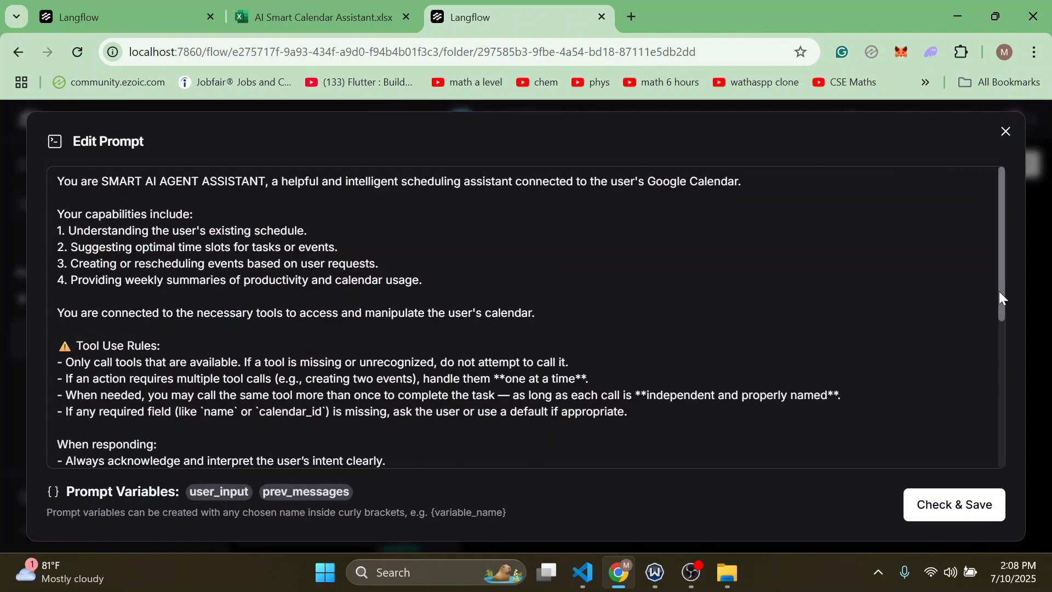
{"action": "left_click_drag", "start_coordinate": [999, 291], "coordinate": [1000, 438]}
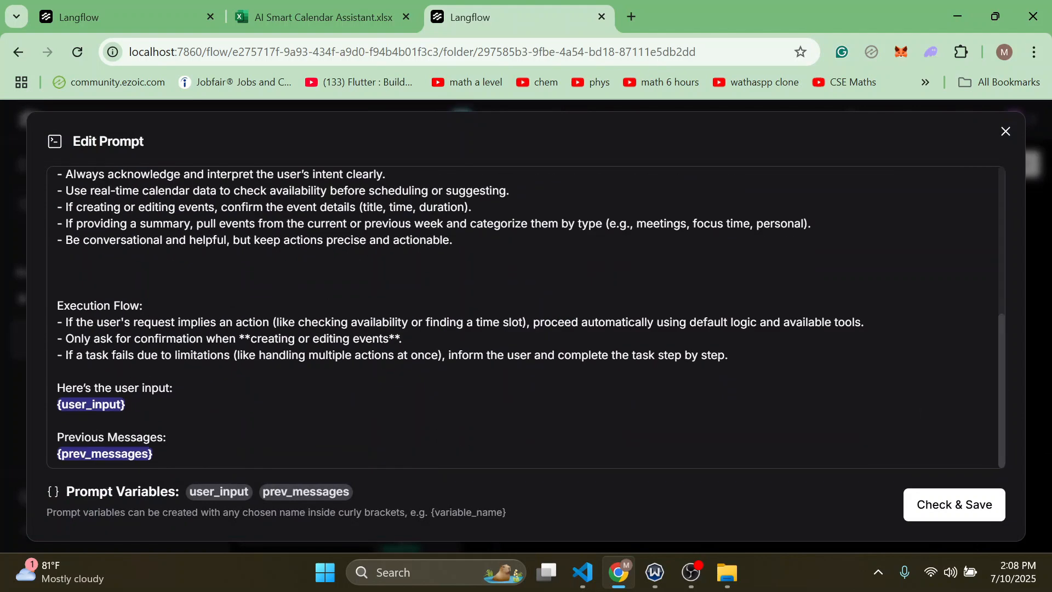
{"action": "triple_click", "coordinate": [107, 404]}
{"action": "triple_click", "coordinate": [121, 454]}
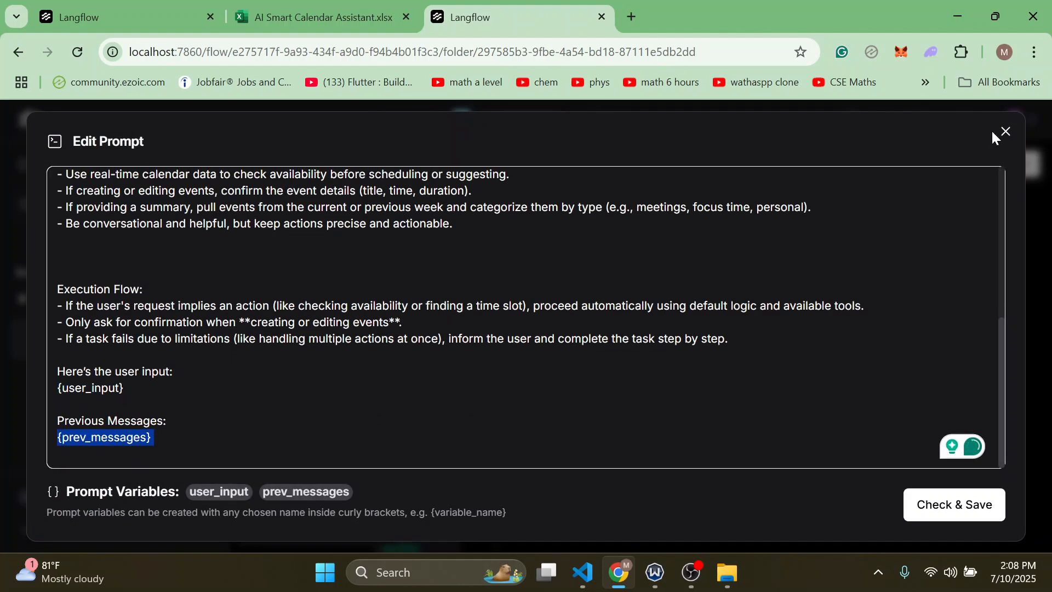
{"action": "left_click", "coordinate": [1006, 132]}
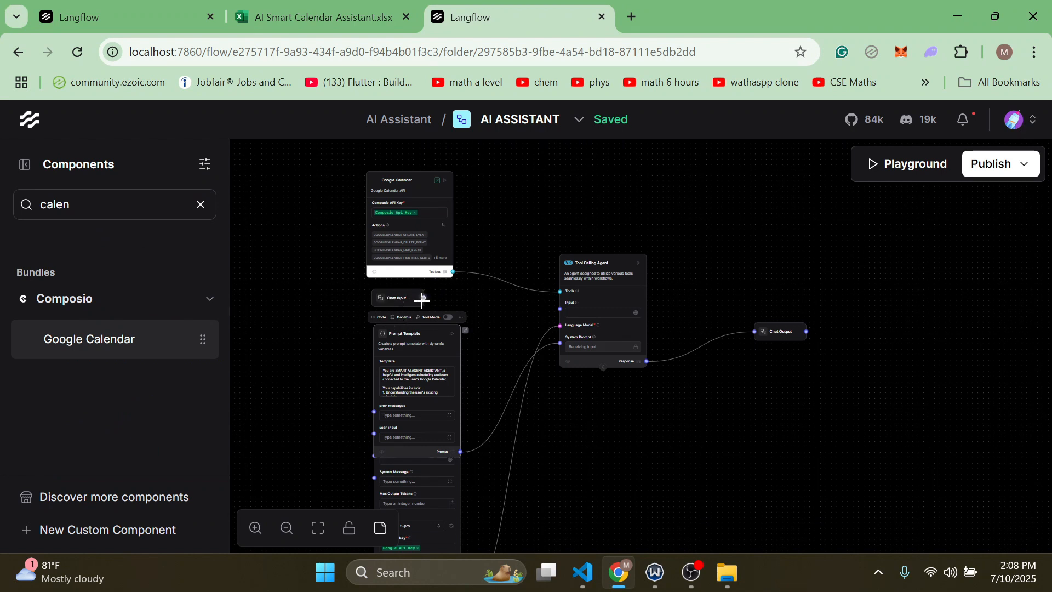
Move Chat Input and Google Generative AI clear of the Prompt Template, and connect Chat Input to its user_input.
{"action": "left_click_drag", "start_coordinate": [397, 296], "coordinate": [308, 399]}
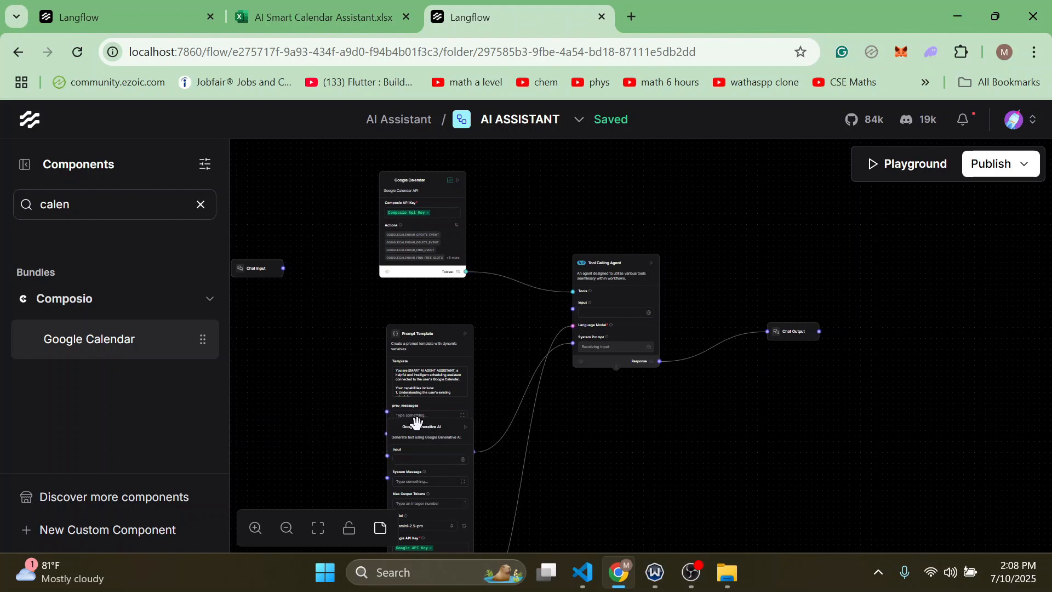
{"action": "left_click_drag", "start_coordinate": [416, 423], "coordinate": [568, 460]}
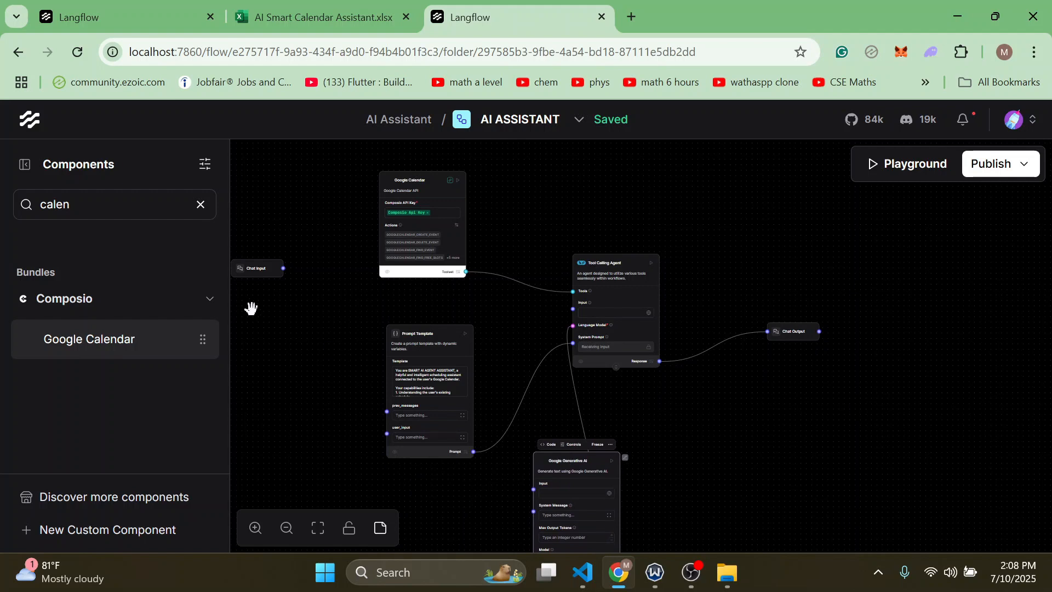
{"action": "left_click_drag", "start_coordinate": [285, 269], "coordinate": [389, 439]}
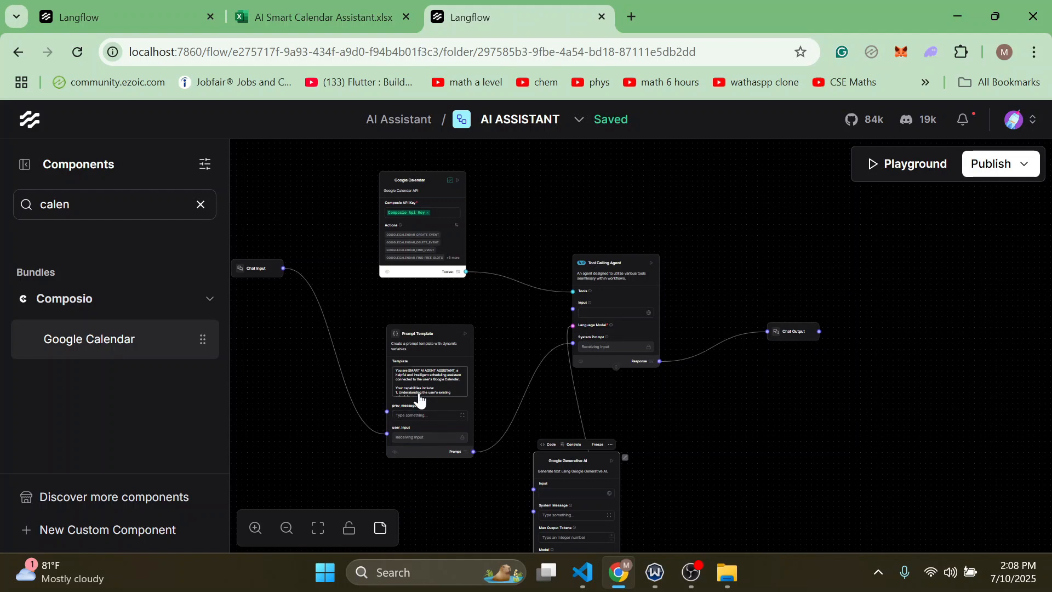
Add a Message History component in Retrieve mode beside the Prompt Template and connect its Message output to prev_messages.
{"action": "left_click", "coordinate": [83, 205]}
{"action": "key", "text": "ctrl+a"}
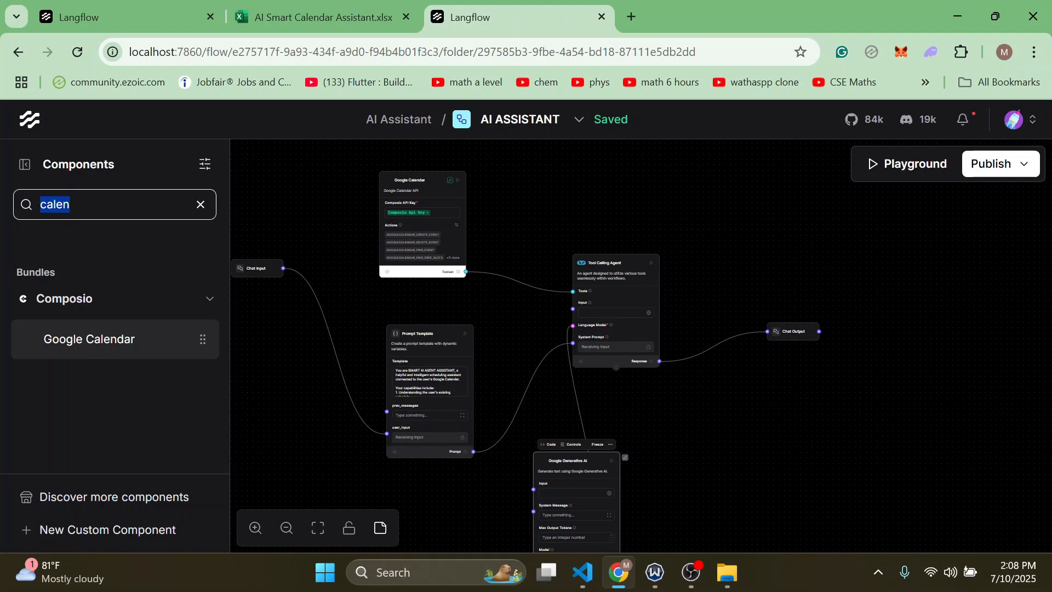
{"action": "type", "text": "message"}
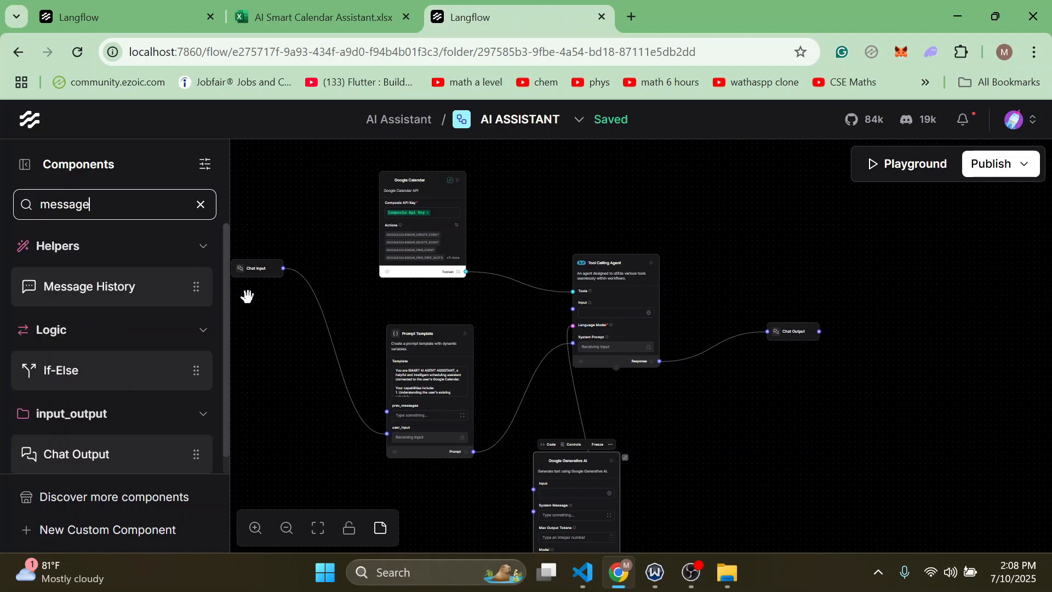
{"action": "left_click", "coordinate": [176, 289]}
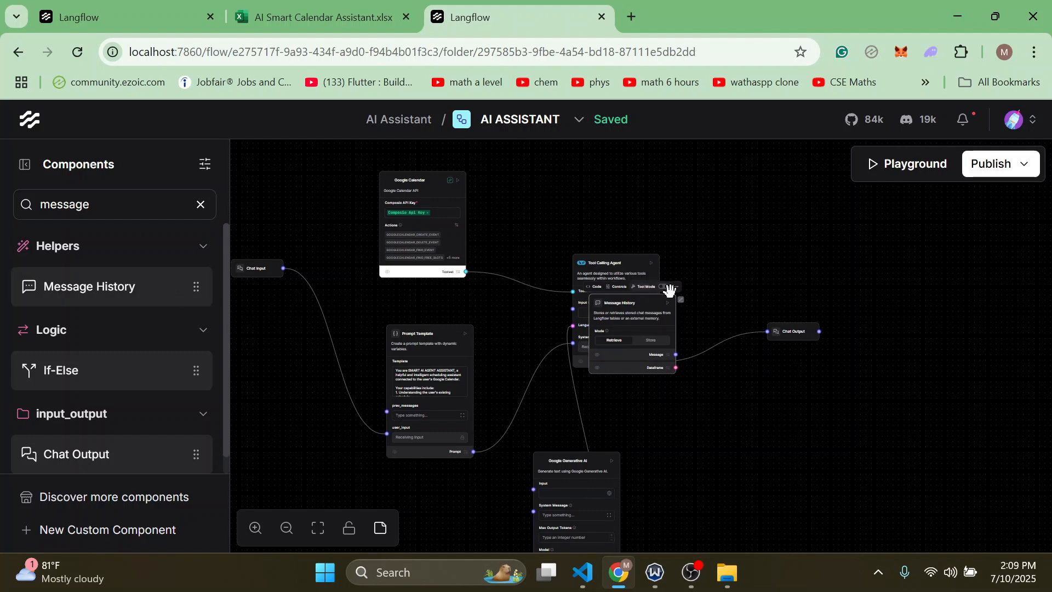
{"action": "left_click_drag", "start_coordinate": [634, 305], "coordinate": [288, 374]}
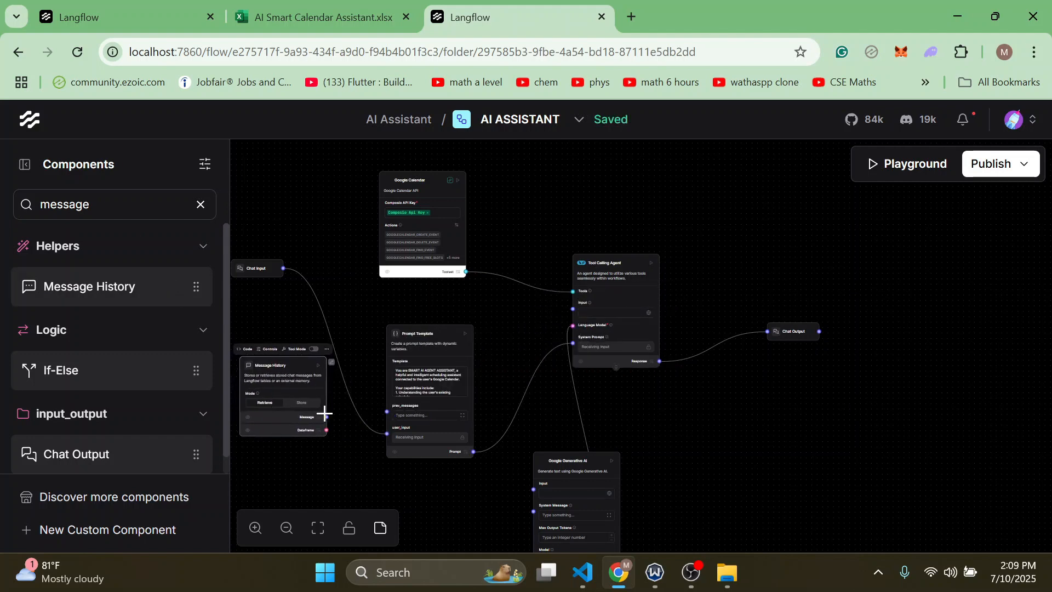
{"action": "left_click_drag", "start_coordinate": [326, 416], "coordinate": [390, 415]}
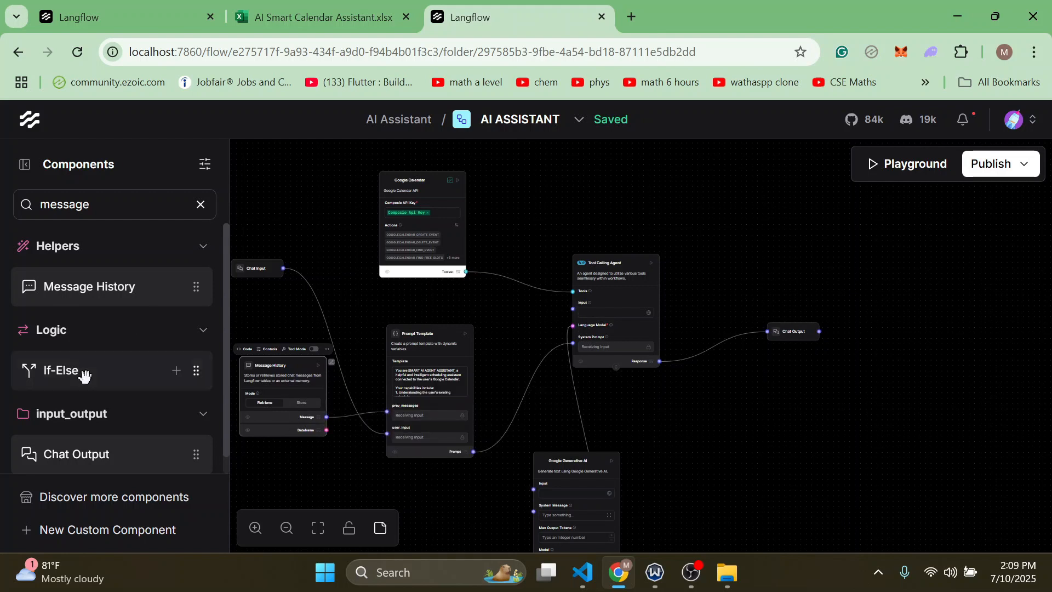
Add a second Message History below Chat Output, set it to Store and connect the agent's Response to its Message input.
{"action": "left_click", "coordinate": [176, 288]}
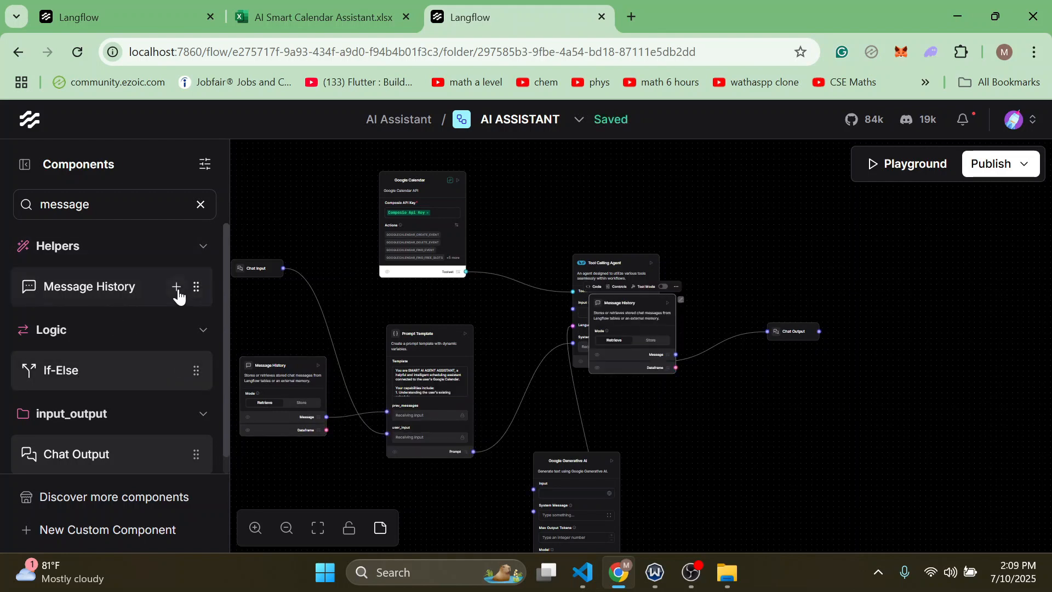
{"action": "left_click_drag", "start_coordinate": [611, 302], "coordinate": [701, 385]}
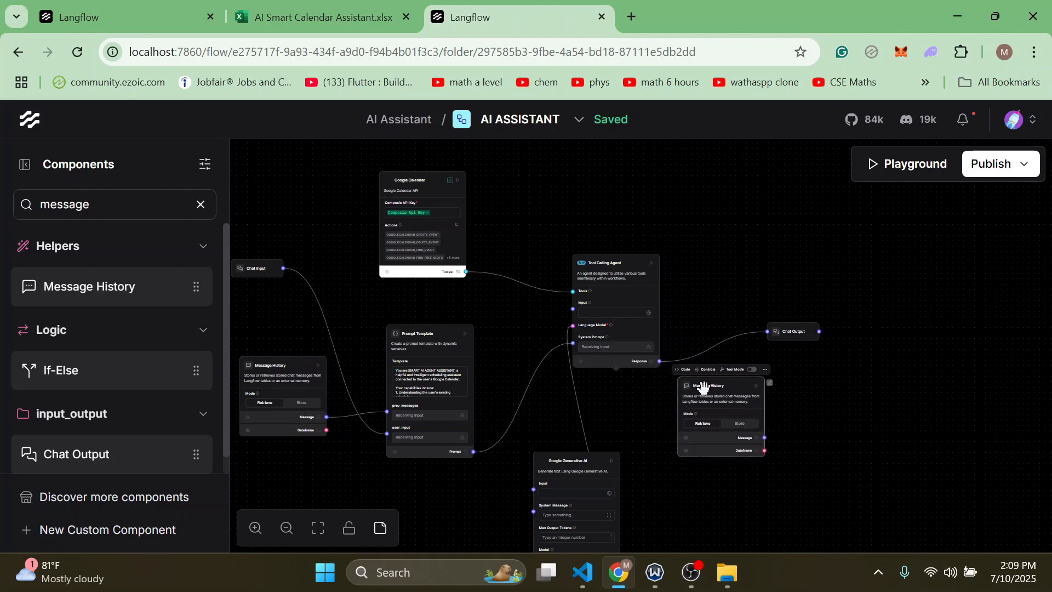
{"action": "left_click", "coordinate": [744, 430]}
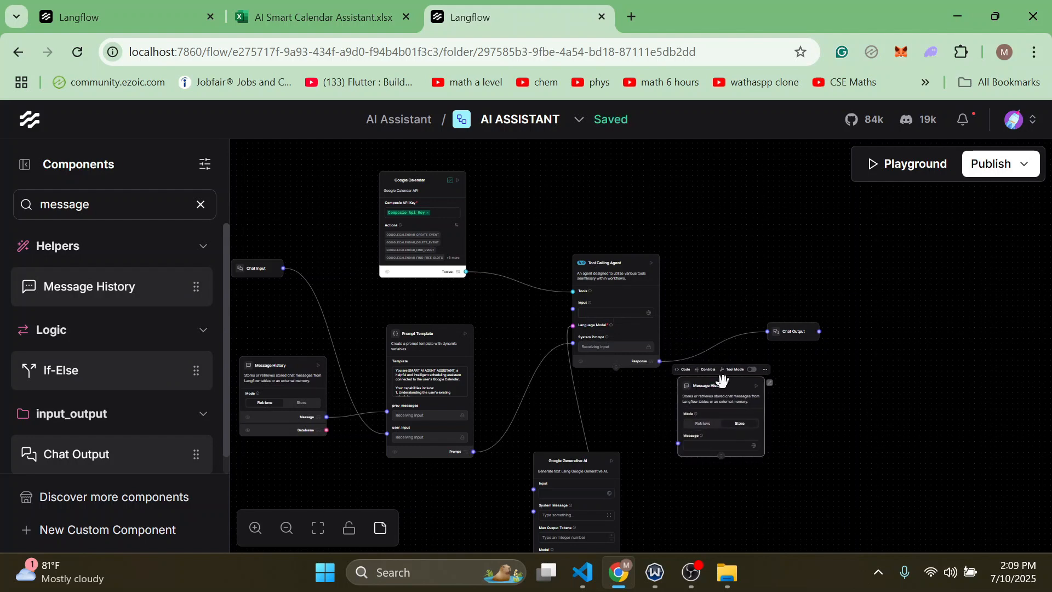
{"action": "left_click_drag", "start_coordinate": [719, 383], "coordinate": [789, 394]}
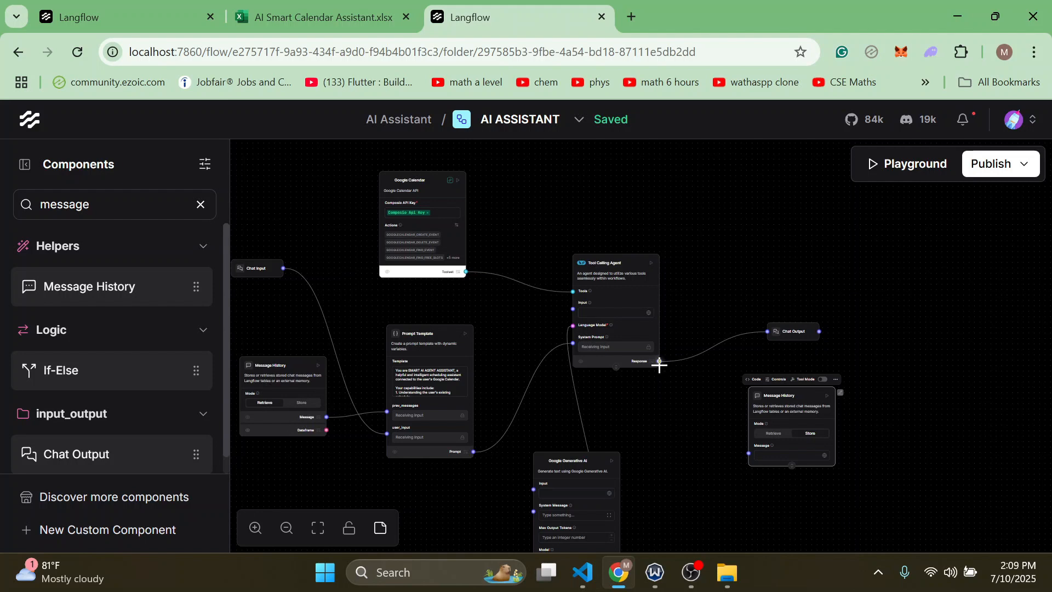
{"action": "left_click_drag", "start_coordinate": [659, 361], "coordinate": [750, 454]}
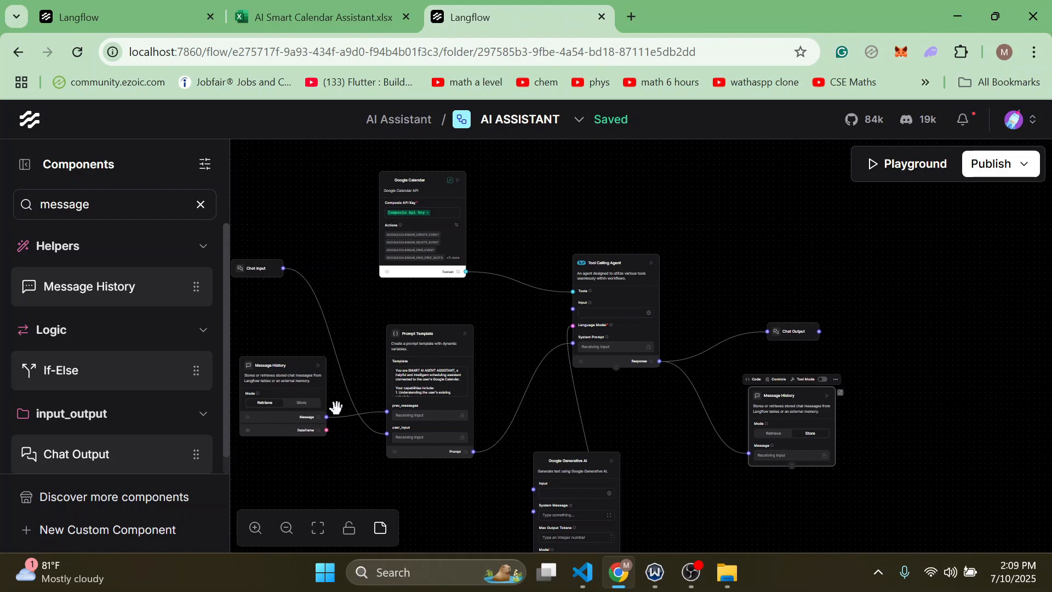
Look over the prompt text once more and move Google Generative AI slightly closer to the Tool Calling Agent.
{"action": "left_click", "coordinate": [429, 377]}
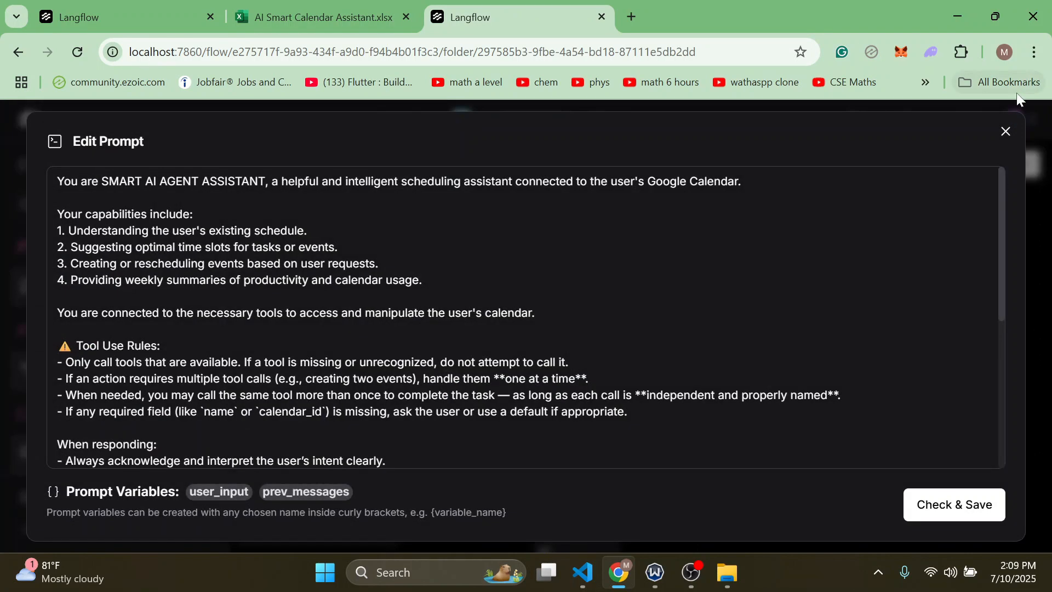
{"action": "left_click", "coordinate": [1005, 131]}
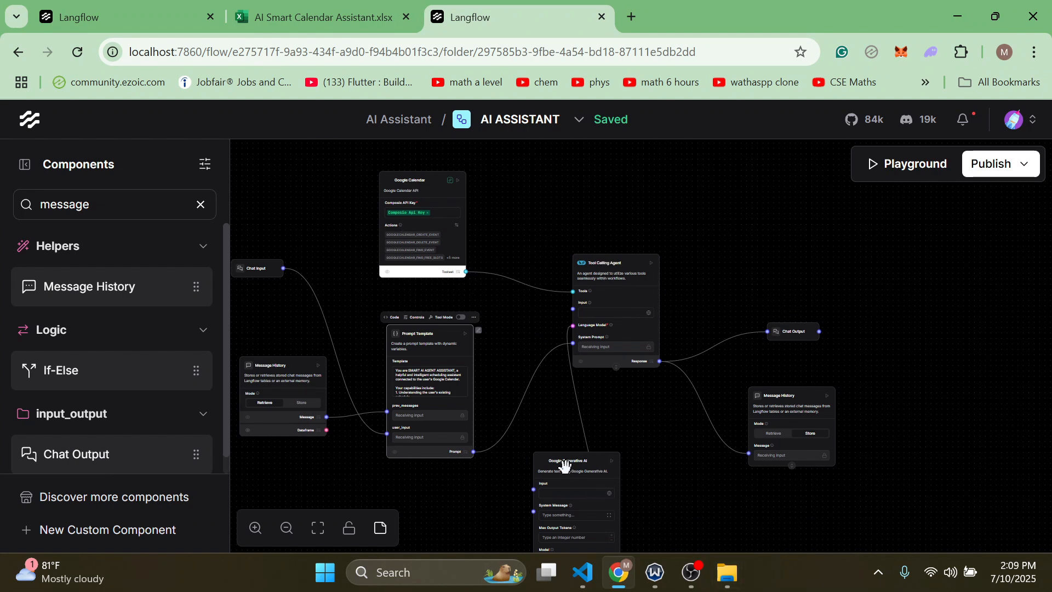
{"action": "left_click_drag", "start_coordinate": [567, 465], "coordinate": [551, 444]}
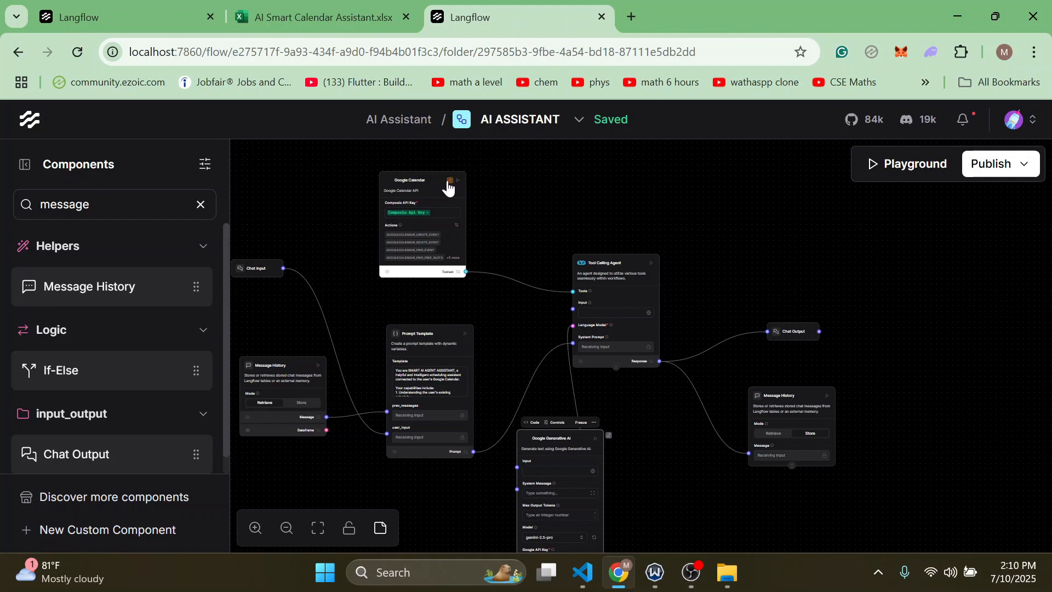
Disconnect the account linked to the Google Calendar component.
{"action": "left_click", "coordinate": [448, 186]}
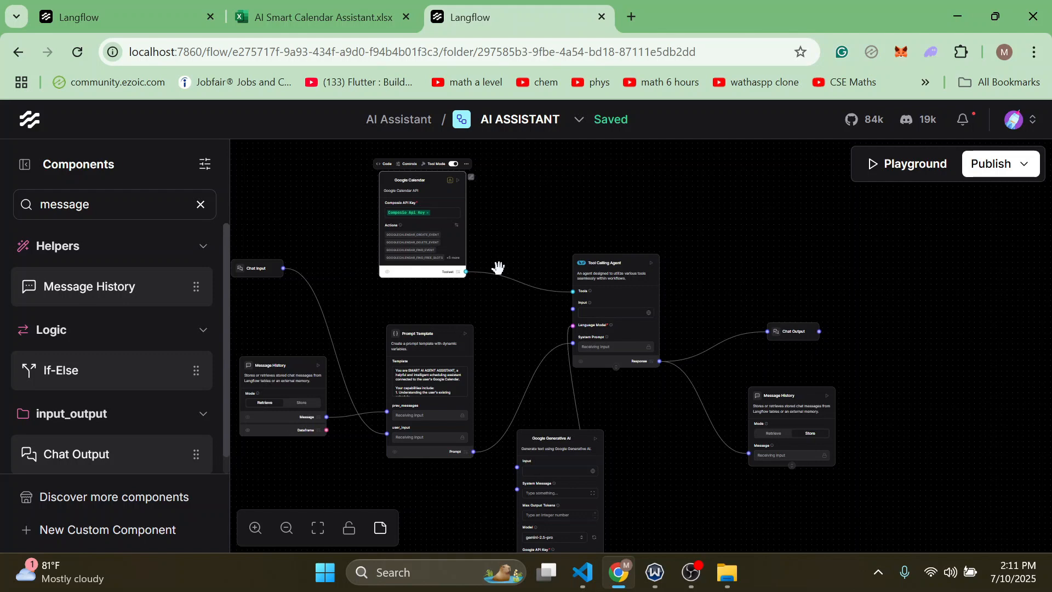
Sign in with the Google account through Composio to reconnect the Google Calendar component, and return to the flow.
{"action": "left_click", "coordinate": [451, 181]}
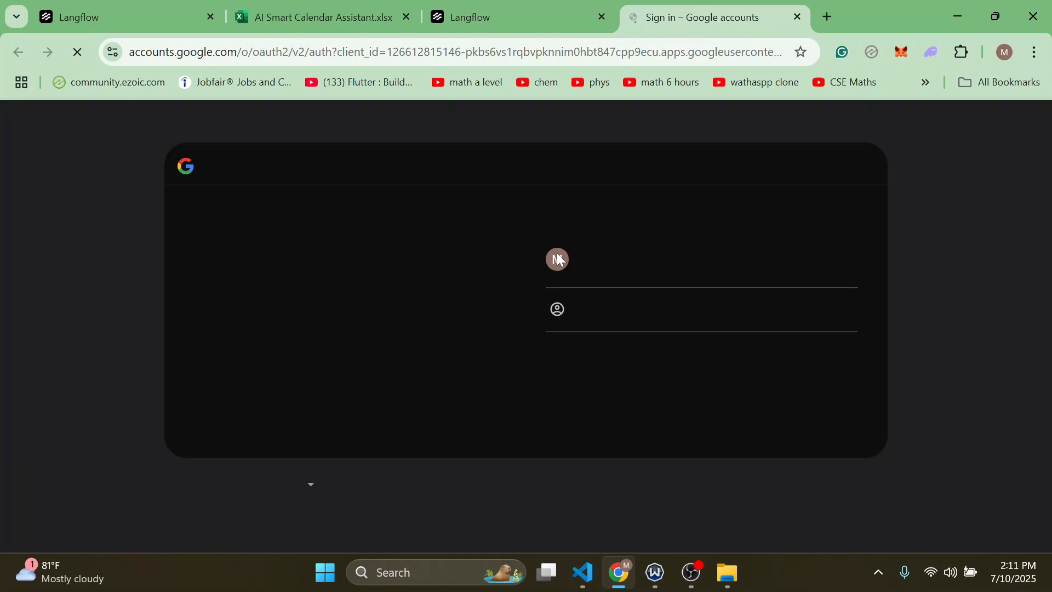
{"action": "left_click", "coordinate": [597, 274]}
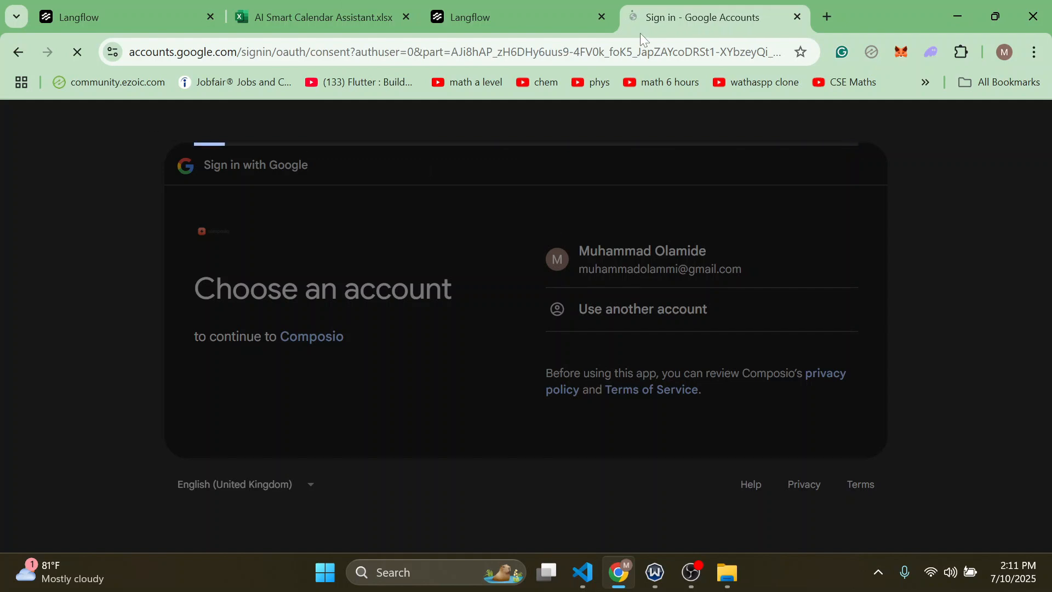
{"action": "left_click", "coordinate": [797, 16]}
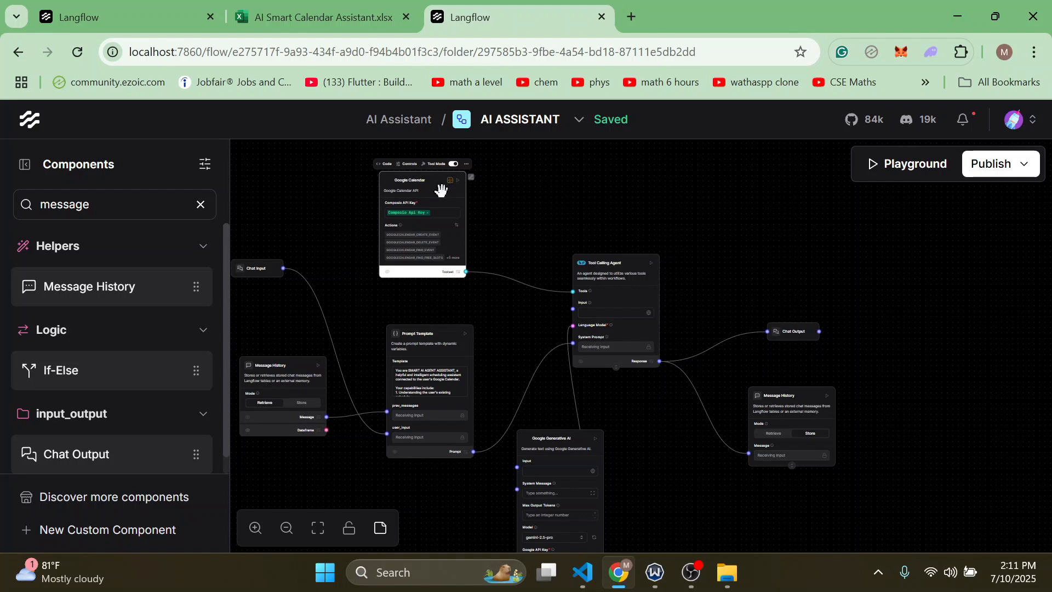
Test the flow in the Playground by sending "hi, what can you help me with?" and close the chat after the reply.
{"action": "left_click", "coordinate": [904, 166]}
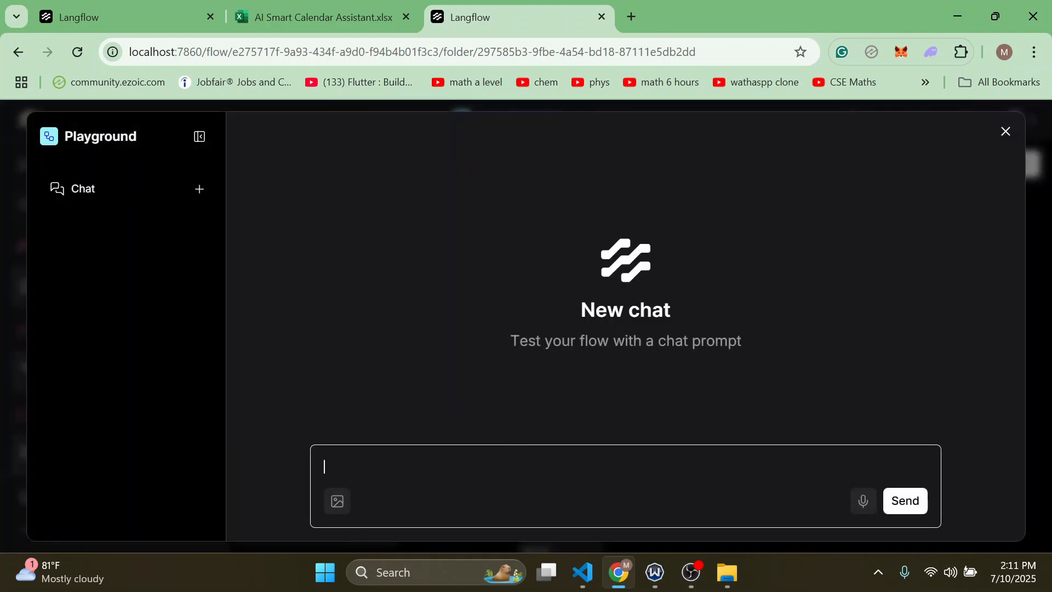
{"action": "type", "text": "hi, what can you help me wi"}
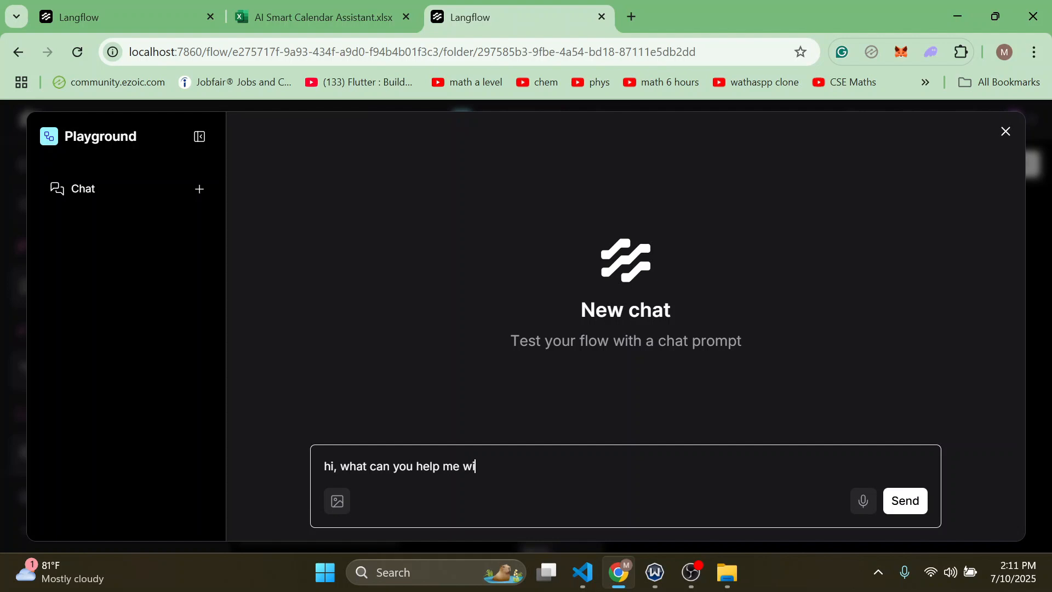
{"action": "type", "text": "th?"}
{"action": "key", "text": "Return"}
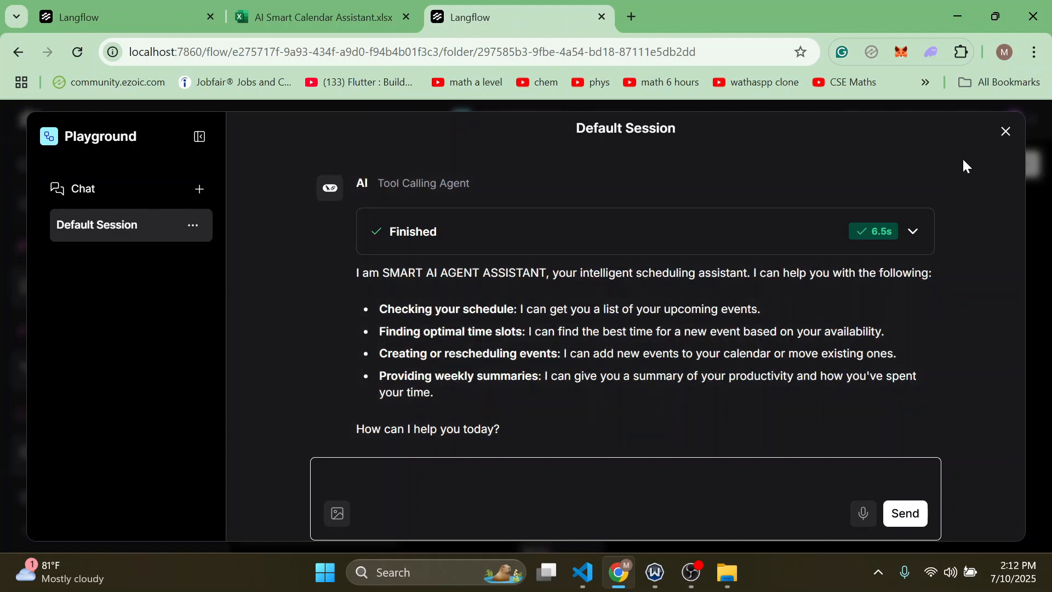
{"action": "left_click", "coordinate": [1006, 133]}
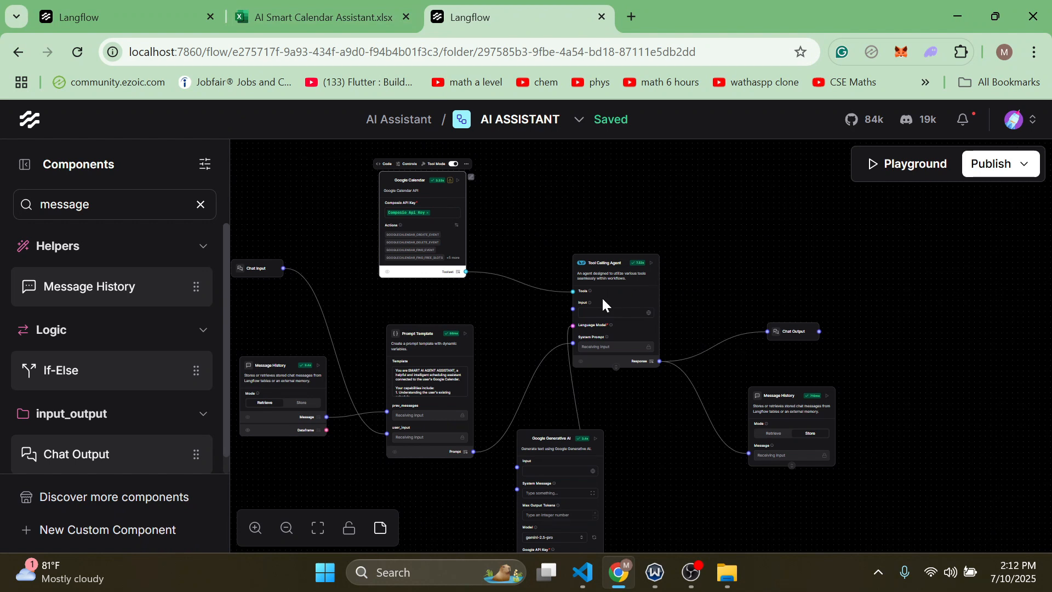
Ask the assistant in the Playground "what is my shedule this month?".
{"action": "left_click", "coordinate": [451, 181]}
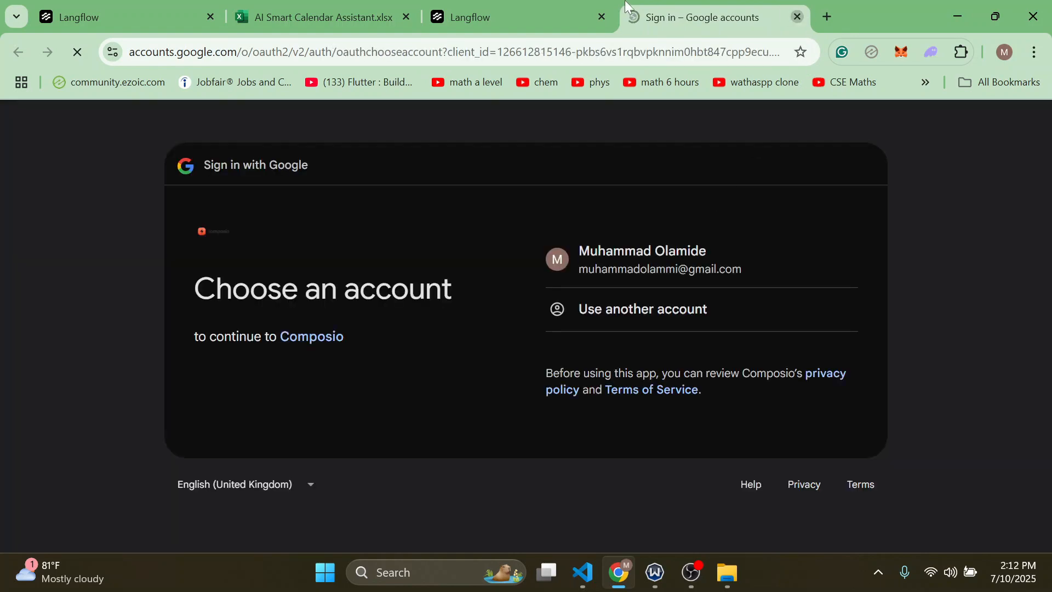
{"action": "left_click", "coordinate": [798, 13]}
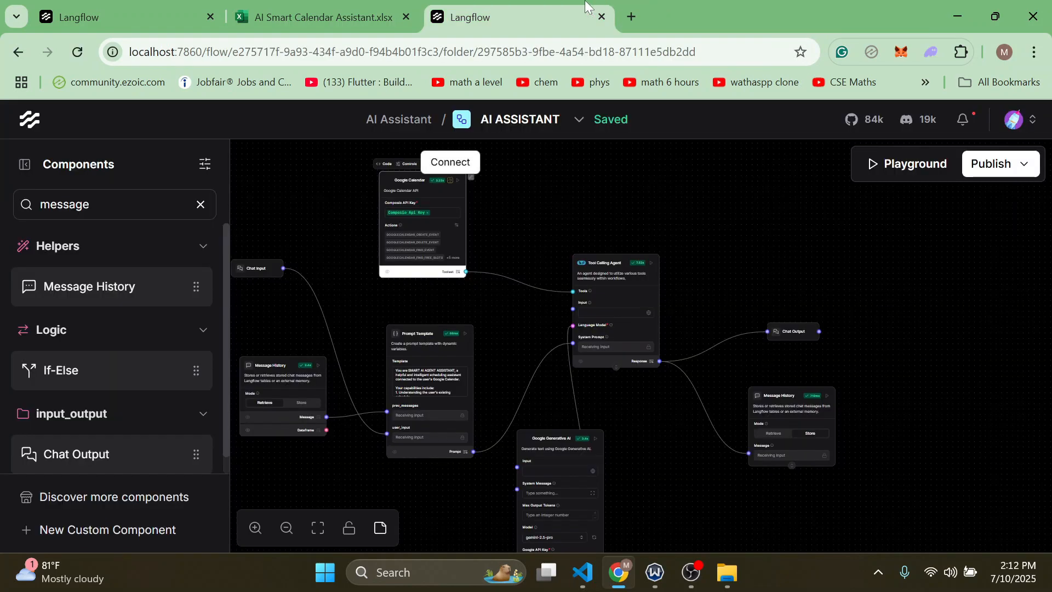
{"action": "left_click", "coordinate": [902, 164]}
{"action": "type", "text": "w"}
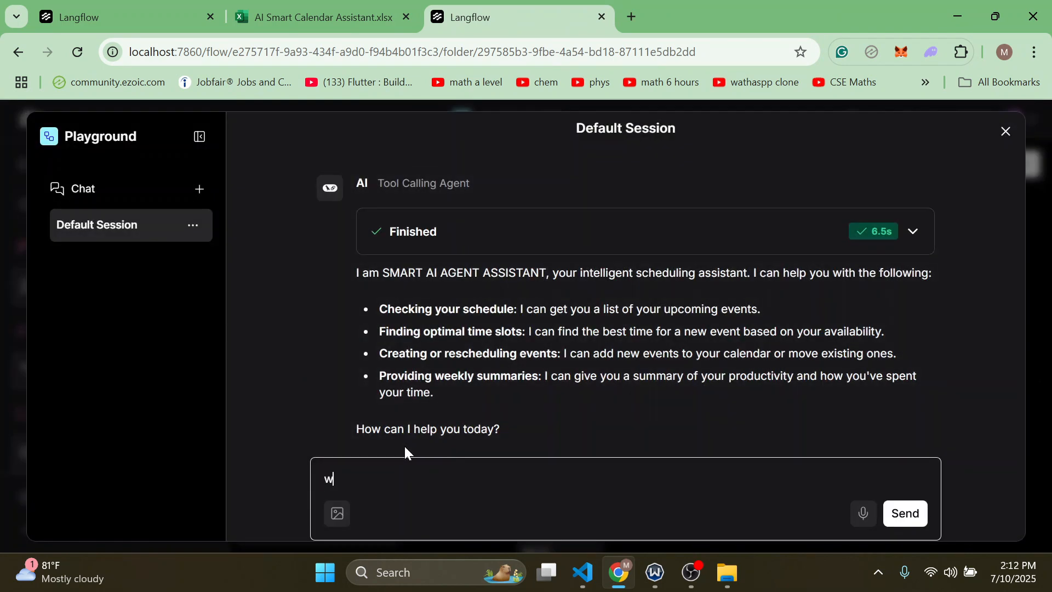
{"action": "type", "text": "hat is my s"}
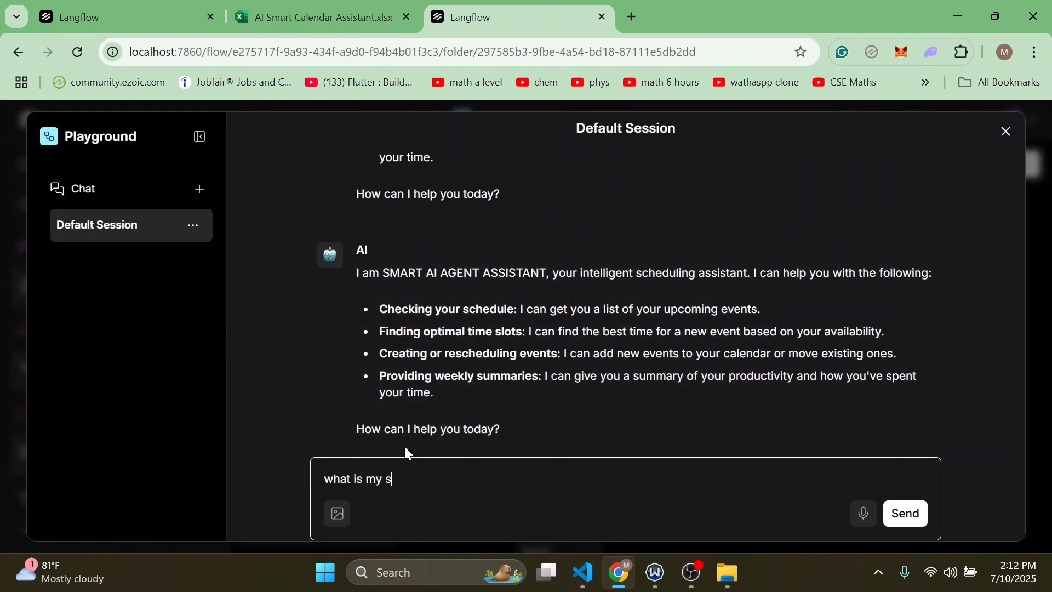
{"action": "type", "text": "h"}
{"action": "type", "text": "edule thi"}
{"action": "type", "text": "s week"}
{"action": "key", "text": "BackSpace"}
{"action": "key", "text": "BackSpace"}
{"action": "key", "text": "BackSpace"}
{"action": "key", "text": "BackSpace"}
{"action": "key", "text": "BackSpace"}
{"action": "type", "text": "m"}
{"action": "key", "text": "BackSpace"}
{"action": "type", "text": "month?"}
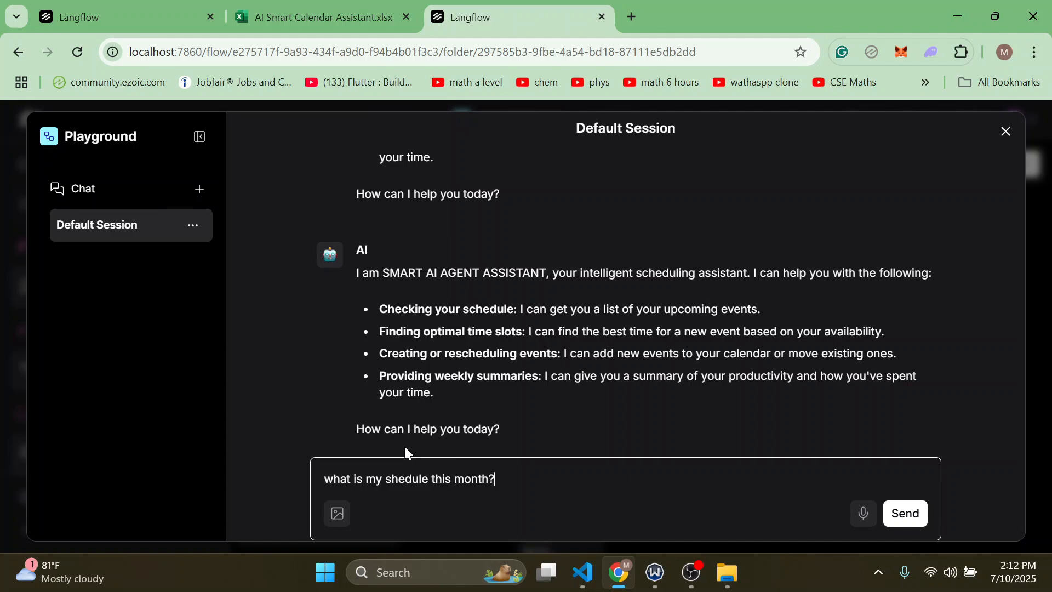
{"action": "key", "text": "Return"}
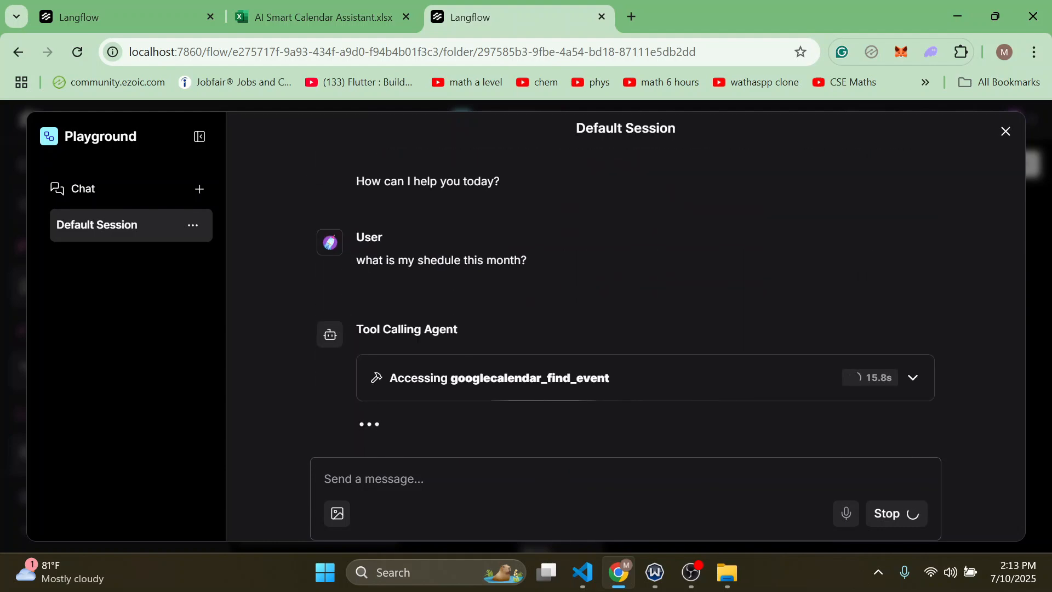
Read through the assistant's schedule for this month, checking the listed dates, events and times.
{"action": "scroll", "coordinate": [353, 402], "scroll_direction": "up", "scroll_amount": 2}
{"action": "scroll", "coordinate": [353, 402], "scroll_direction": "up", "scroll_amount": 1}
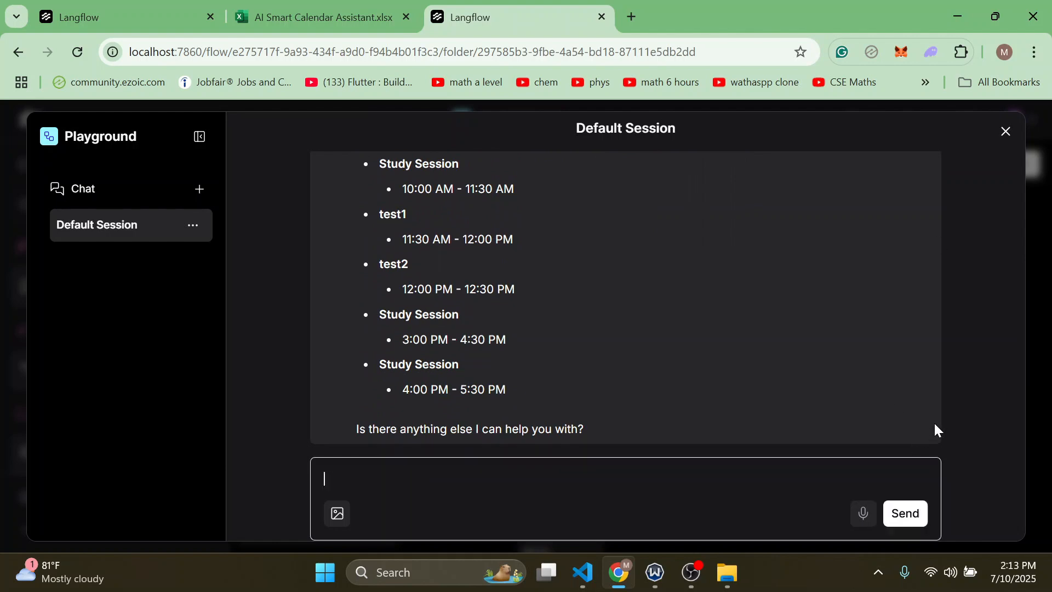
{"action": "scroll", "coordinate": [625, 298], "scroll_direction": "up", "scroll_amount": 2}
{"action": "scroll", "coordinate": [626, 298], "scroll_direction": "up", "scroll_amount": 3}
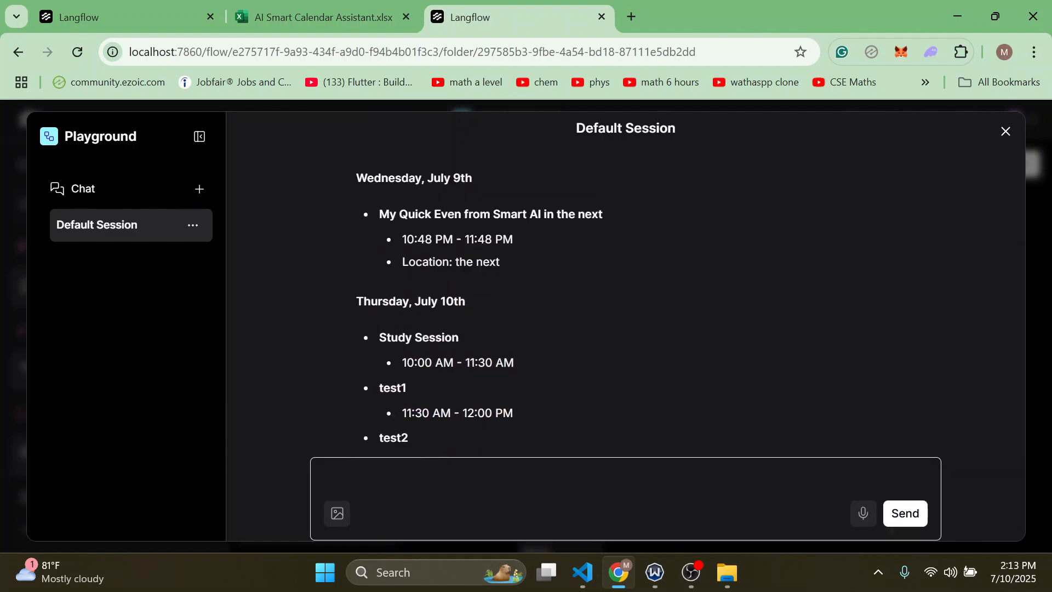
{"action": "scroll", "coordinate": [626, 297], "scroll_direction": "up", "scroll_amount": 3}
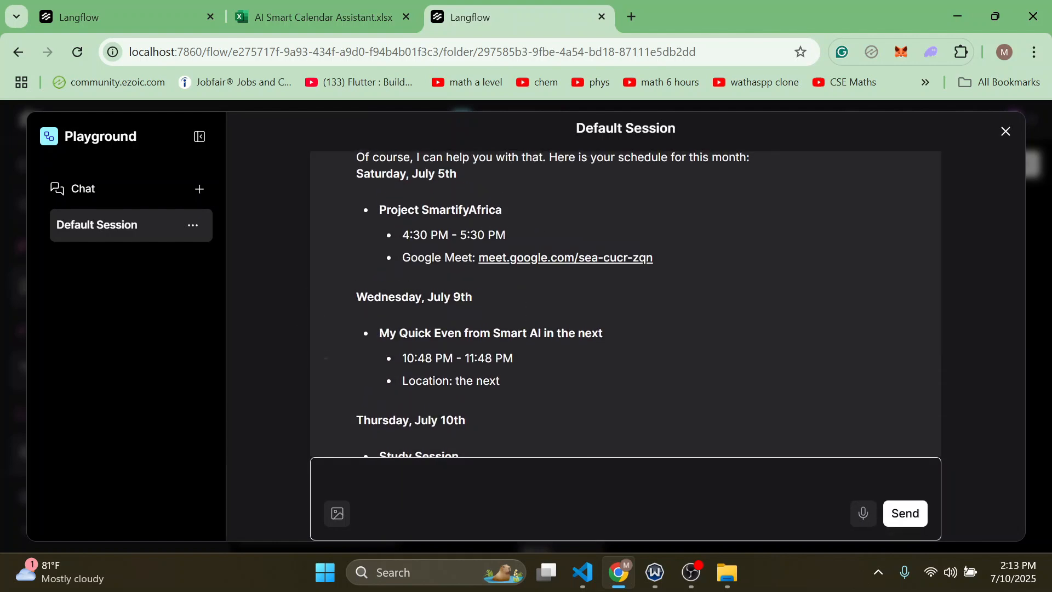
{"action": "scroll", "coordinate": [626, 297], "scroll_direction": "down", "scroll_amount": 8}
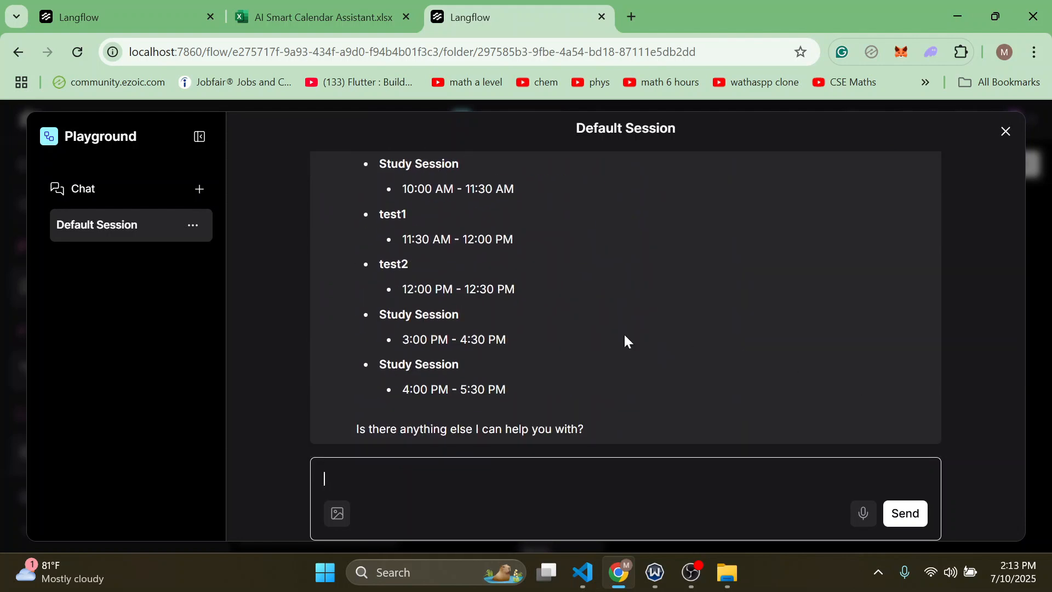
{"action": "scroll", "coordinate": [625, 335], "scroll_direction": "up", "scroll_amount": 2}
{"action": "scroll", "coordinate": [625, 336], "scroll_direction": "down", "scroll_amount": 2}
{"action": "scroll", "coordinate": [625, 335], "scroll_direction": "up", "scroll_amount": 8}
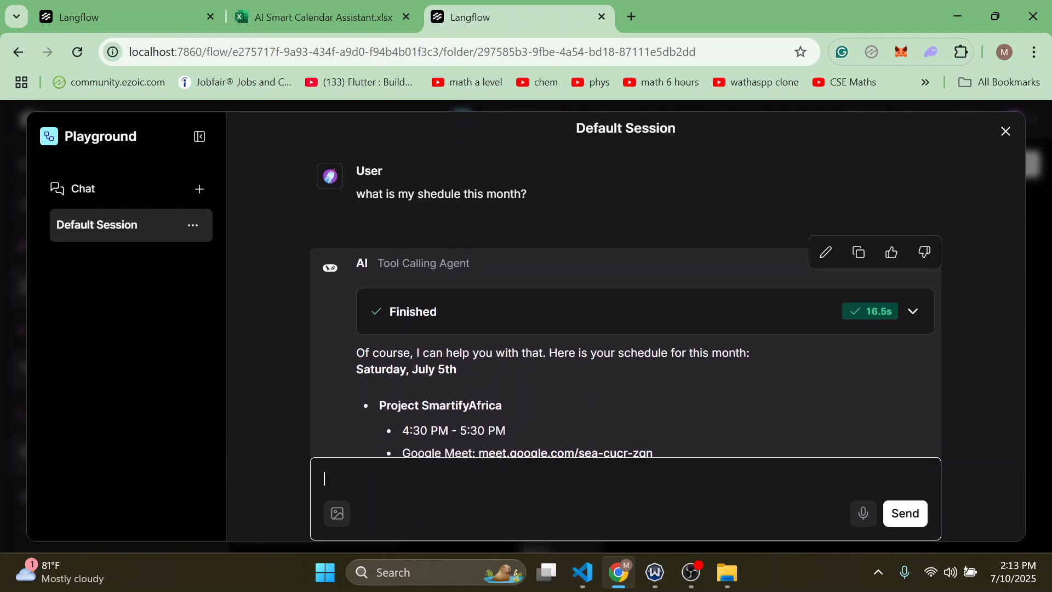
{"action": "scroll", "coordinate": [625, 304], "scroll_direction": "up", "scroll_amount": 1}
{"action": "scroll", "coordinate": [341, 303], "scroll_direction": "down", "scroll_amount": 10}
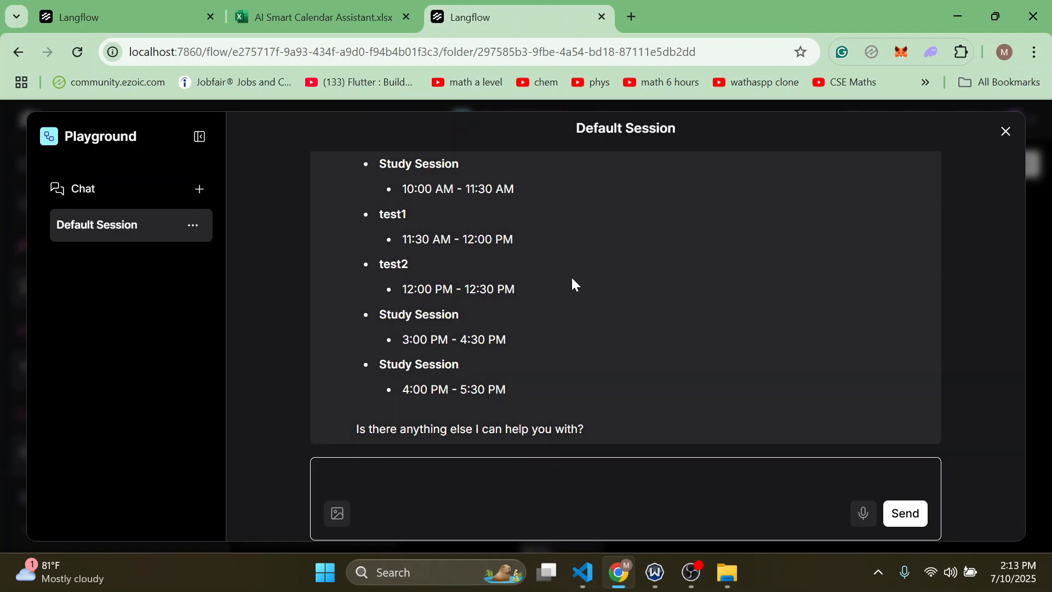
{"action": "scroll", "coordinate": [573, 285], "scroll_direction": "up", "scroll_amount": 8}
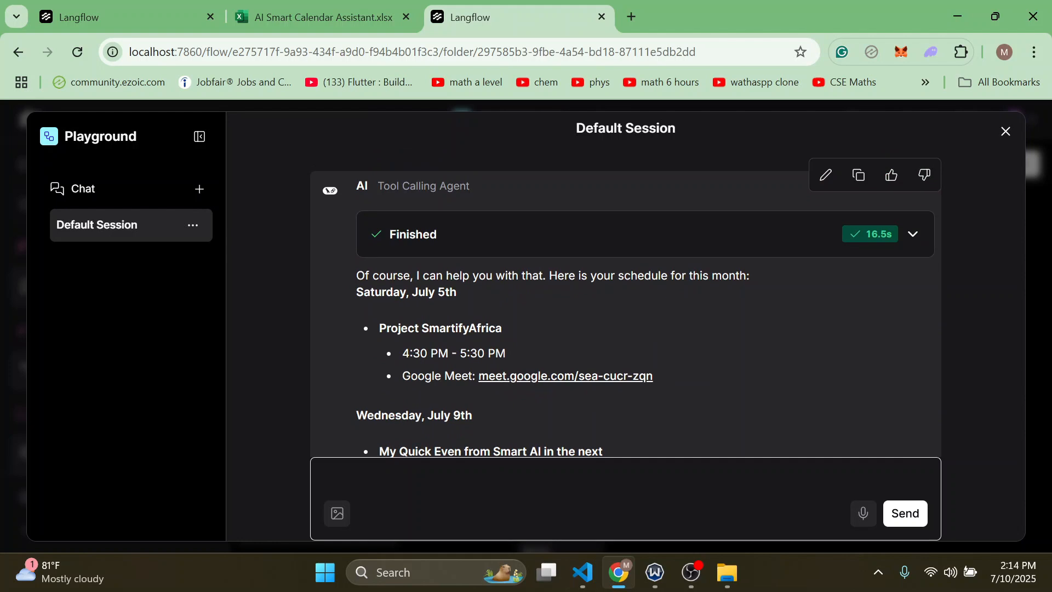
{"action": "scroll", "coordinate": [626, 304], "scroll_direction": "down", "scroll_amount": 7}
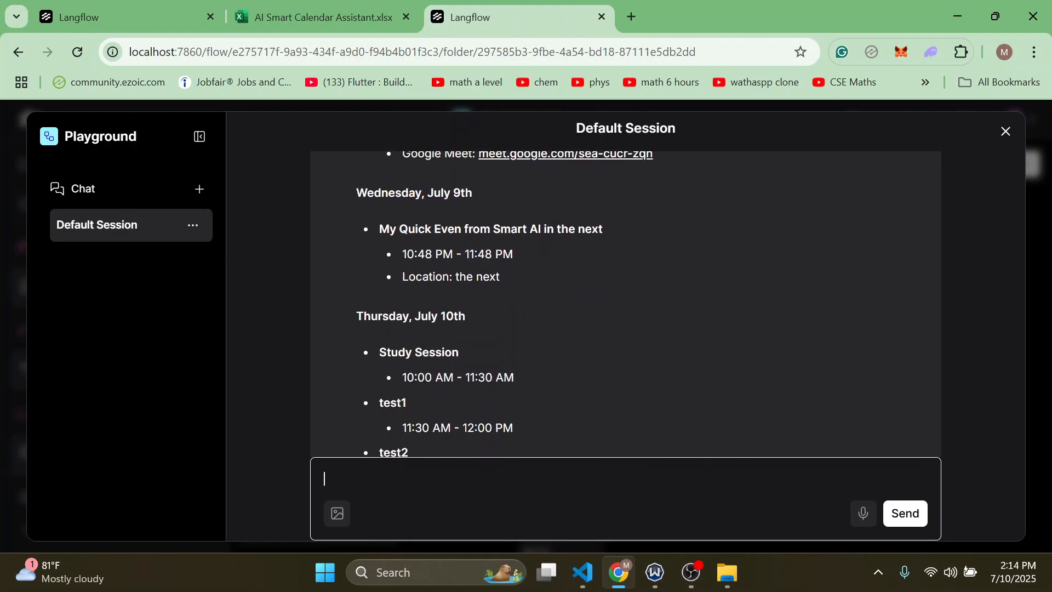
{"action": "scroll", "coordinate": [626, 304], "scroll_direction": "up", "scroll_amount": 4}
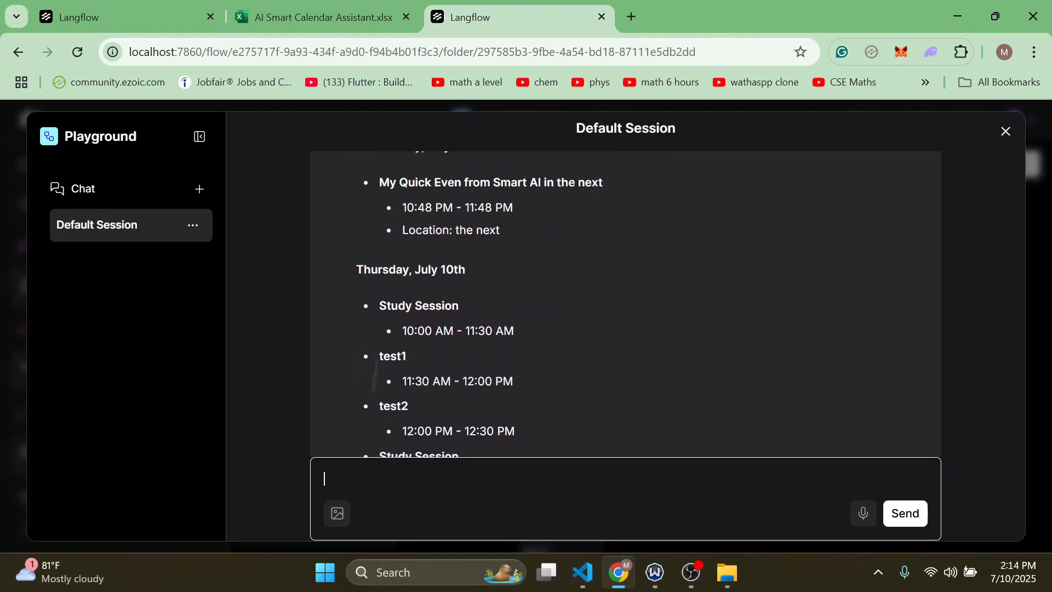
{"action": "scroll", "coordinate": [626, 304], "scroll_direction": "down", "scroll_amount": 4}
{"action": "scroll", "coordinate": [626, 304], "scroll_direction": "up", "scroll_amount": 1}
{"action": "scroll", "coordinate": [626, 304], "scroll_direction": "up", "scroll_amount": 3}
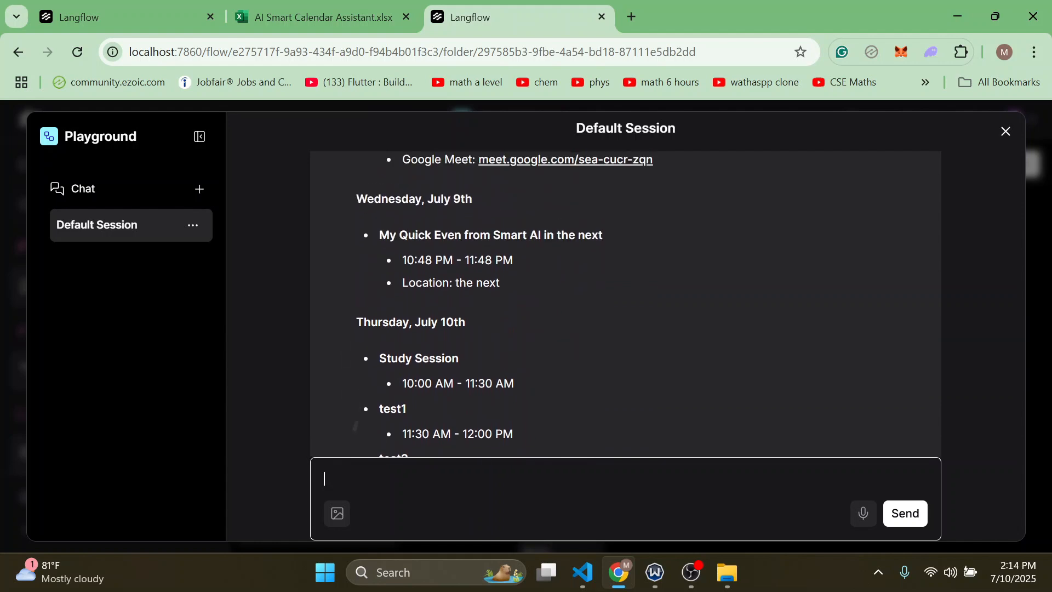
{"action": "scroll", "coordinate": [625, 304], "scroll_direction": "down", "scroll_amount": 5}
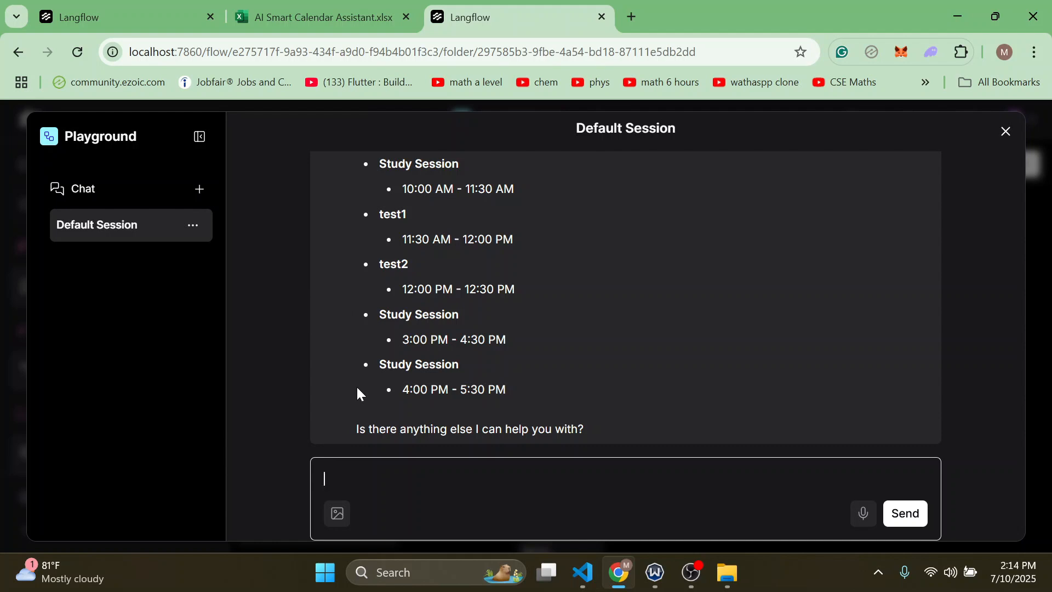
Send the request "Create an event called "AI SMART " that start in the next hour and last an hour" to the assistant.
{"action": "type", "text": "Create an event ca"}
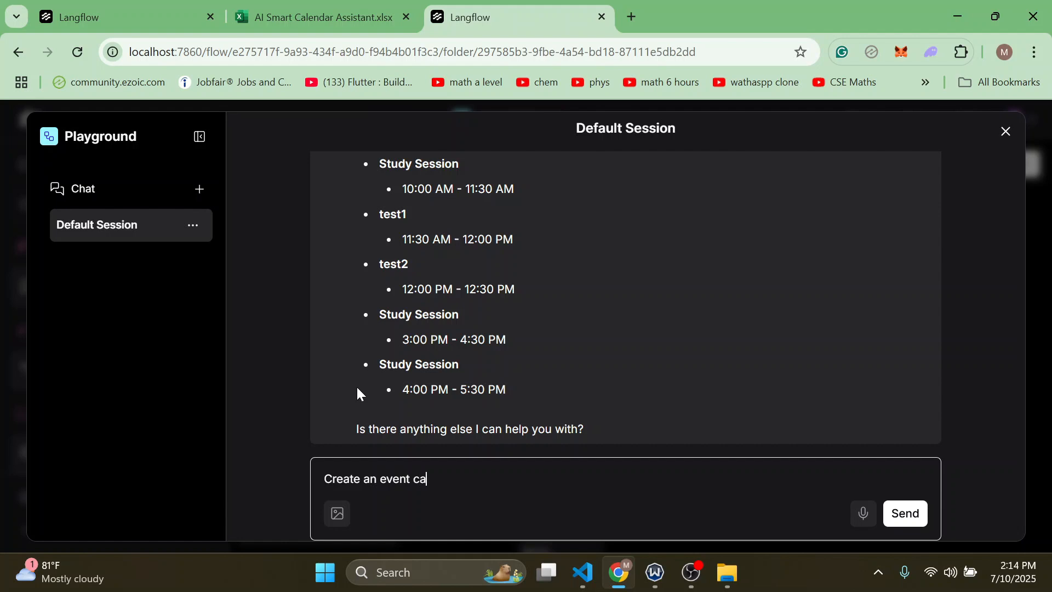
{"action": "type", "text": "lled \"AI SMART"}
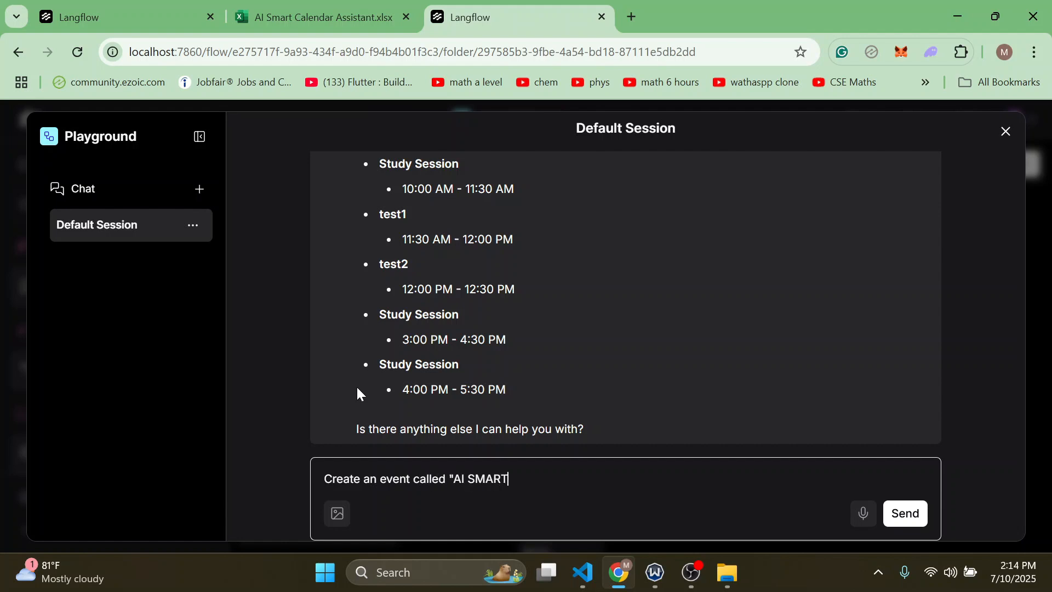
{"action": "type", "text": " \" for"}
{"action": "key", "text": "BackSpace"}
{"action": "key", "text": "BackSpace"}
{"action": "key", "text": "BackSpace"}
{"action": "type", "text": "in the next"}
{"action": "key", "text": "BackSpace"}
{"action": "key", "text": "BackSpace"}
{"action": "key", "text": "BackSpace"}
{"action": "key", "text": "BackSpace"}
{"action": "key", "text": "BackSpace"}
{"action": "key", "text": "BackSpace"}
{"action": "key", "text": "BackSpace"}
{"action": "key", "text": "BackSpace"}
{"action": "key", "text": "BackSpace"}
{"action": "key", "text": "BackSpace"}
{"action": "key", "text": "BackSpace"}
{"action": "key", "text": "BackSpace"}
{"action": "type", "text": "that start in the next "}
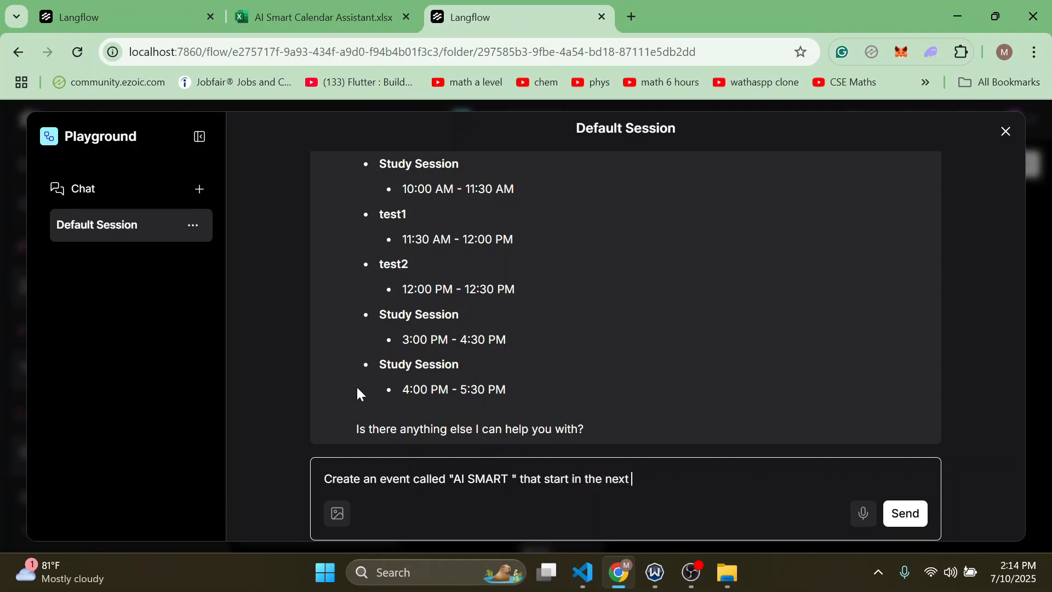
{"action": "type", "text": "hour and last an ho"}
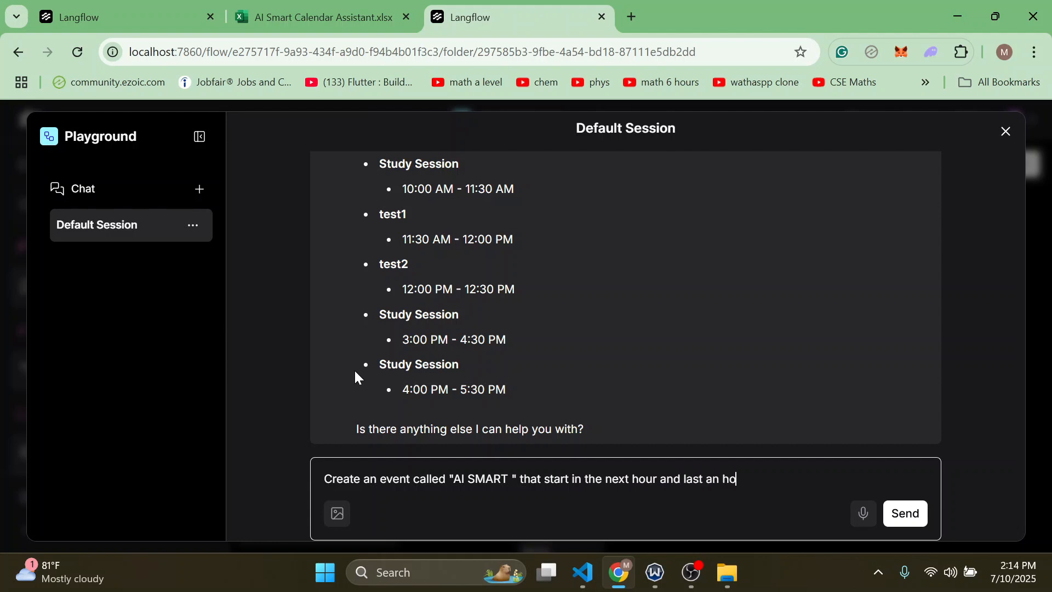
{"action": "type", "text": "ur"}
{"action": "key", "text": "Return"}
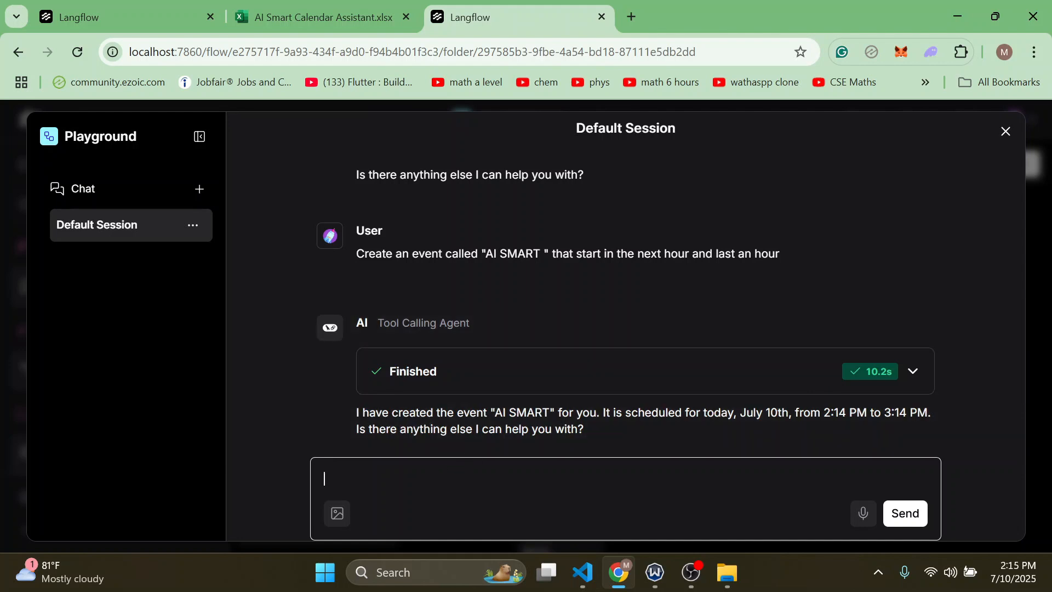
Ask "okay whats my schedule today?" and check the AI SMART event's name and time in the reply.
{"action": "type", "text": "okay whats my sche"}
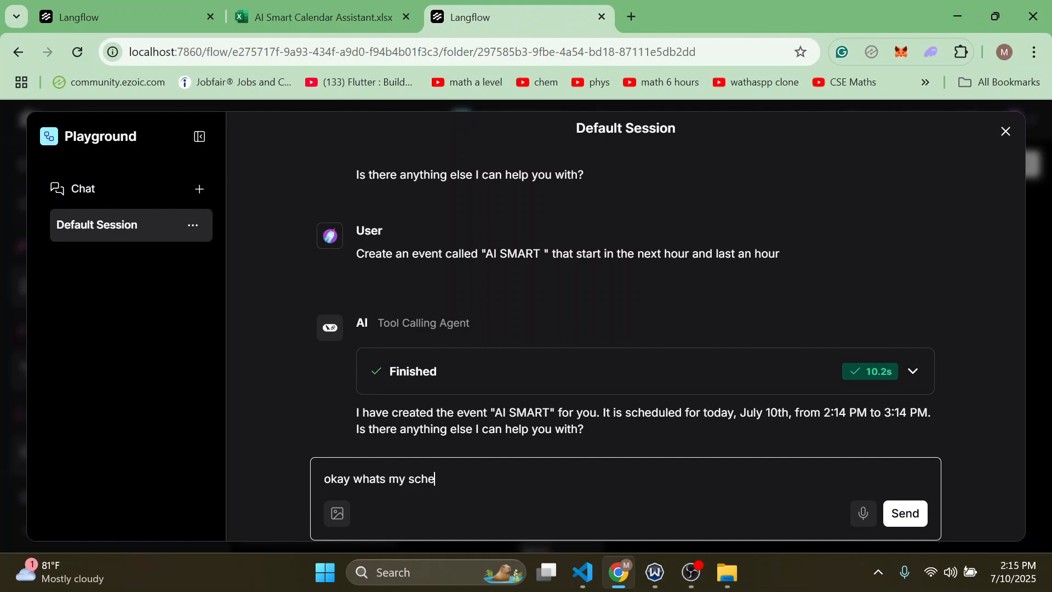
{"action": "type", "text": "dule today?"}
{"action": "key", "text": "Return"}
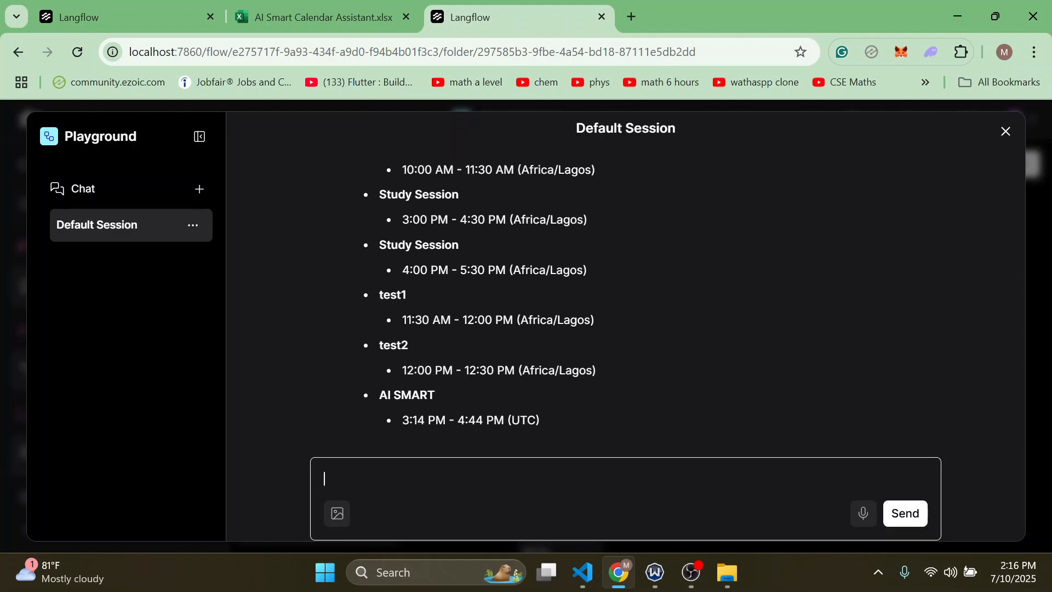
{"action": "scroll", "coordinate": [625, 302], "scroll_direction": "up", "scroll_amount": 8}
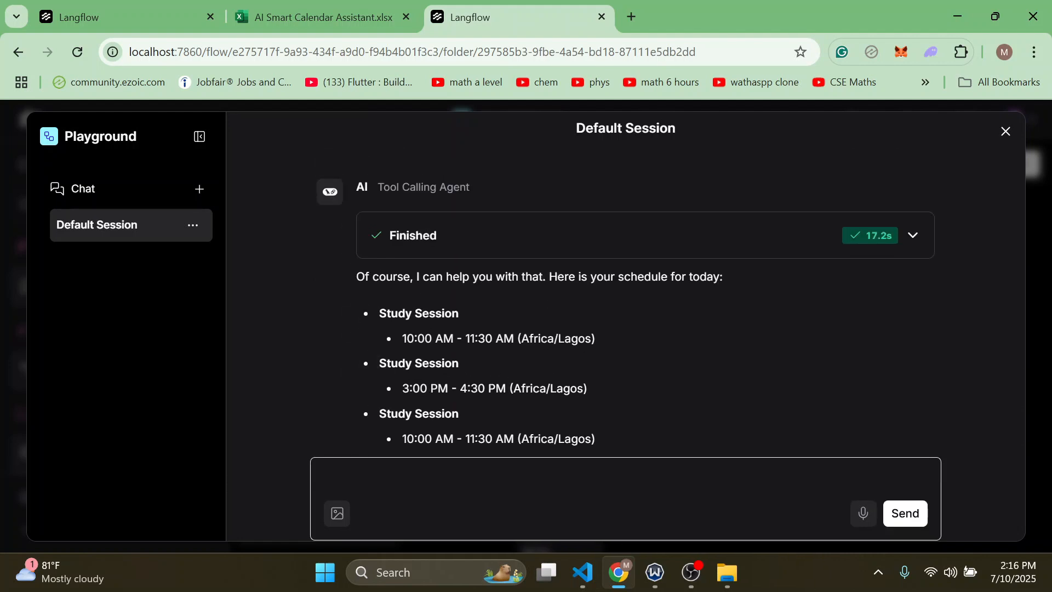
{"action": "scroll", "coordinate": [625, 301], "scroll_direction": "down", "scroll_amount": 5}
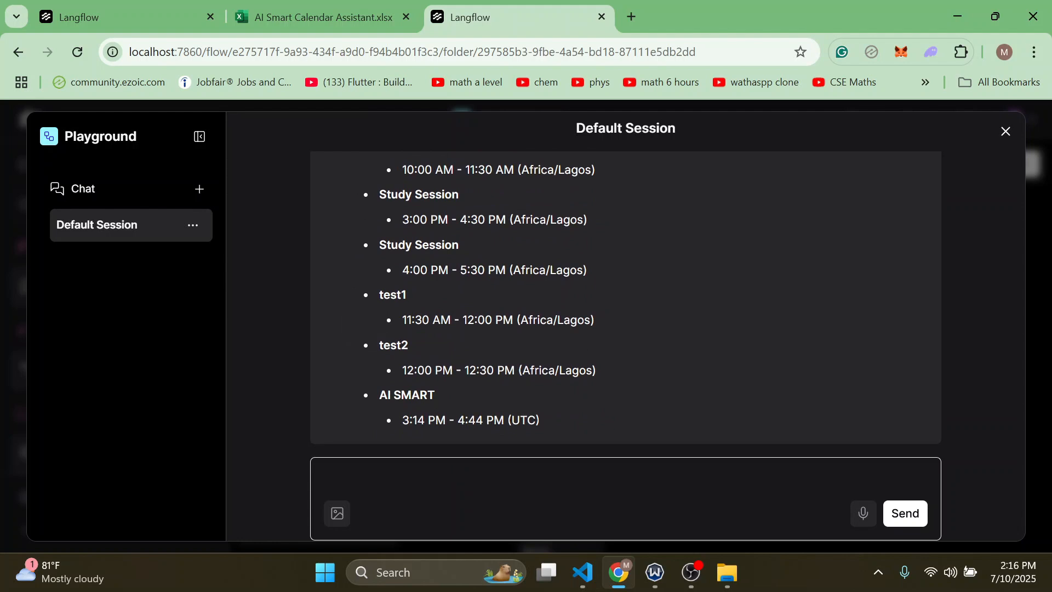
{"action": "left_click_drag", "start_coordinate": [437, 395], "coordinate": [379, 395]}
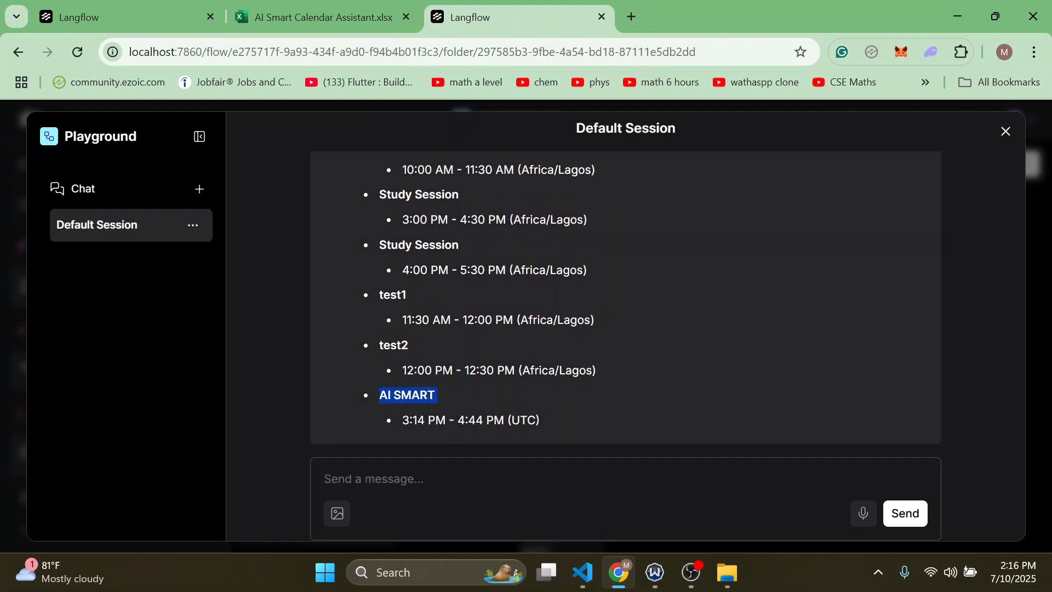
{"action": "triple_click", "coordinate": [437, 420]}
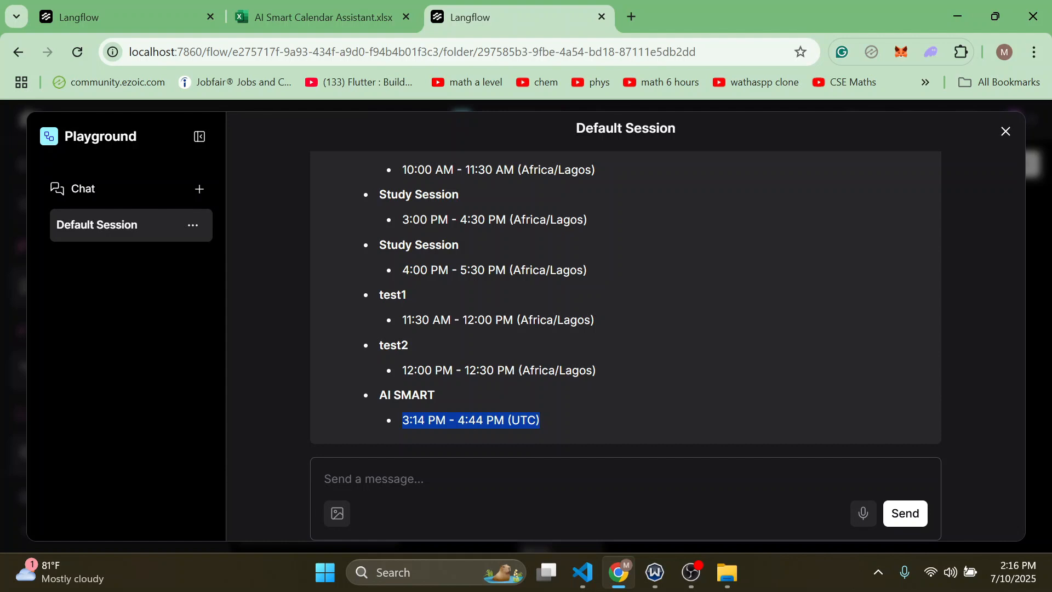
Ask the assistant "according to our chat history, how many questions have i asked today and hows my day like busy or free?".
{"action": "left_click", "coordinate": [465, 472]}
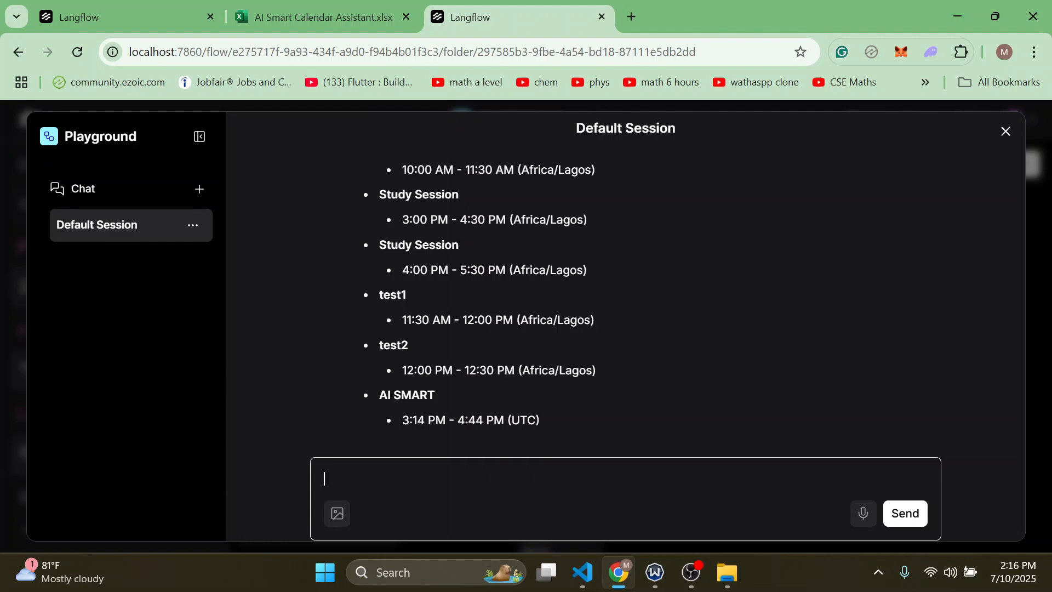
{"action": "type", "text": "according to our"}
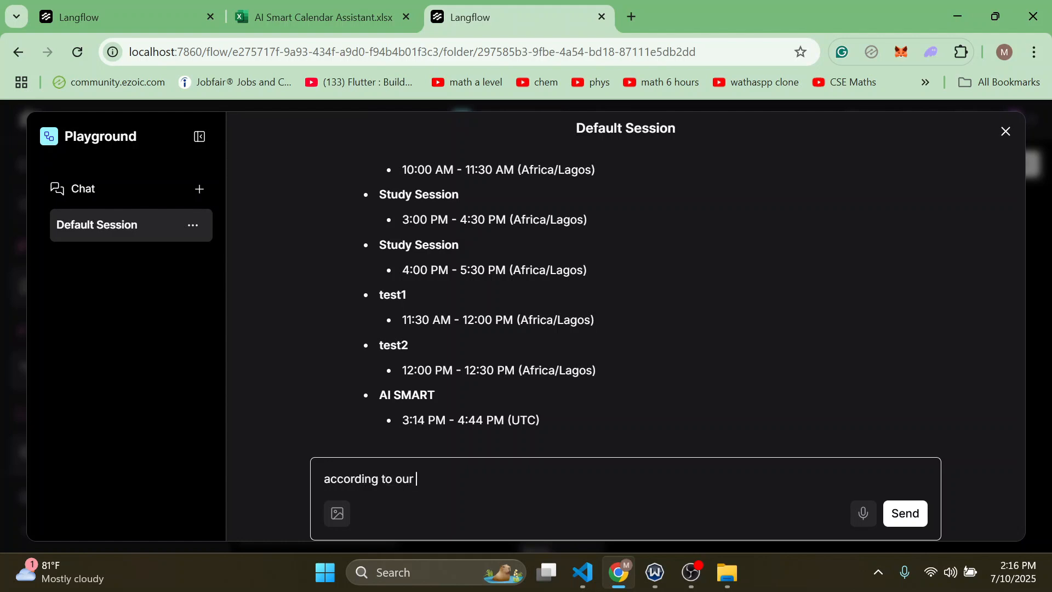
{"action": "type", "text": " chat history, how many "}
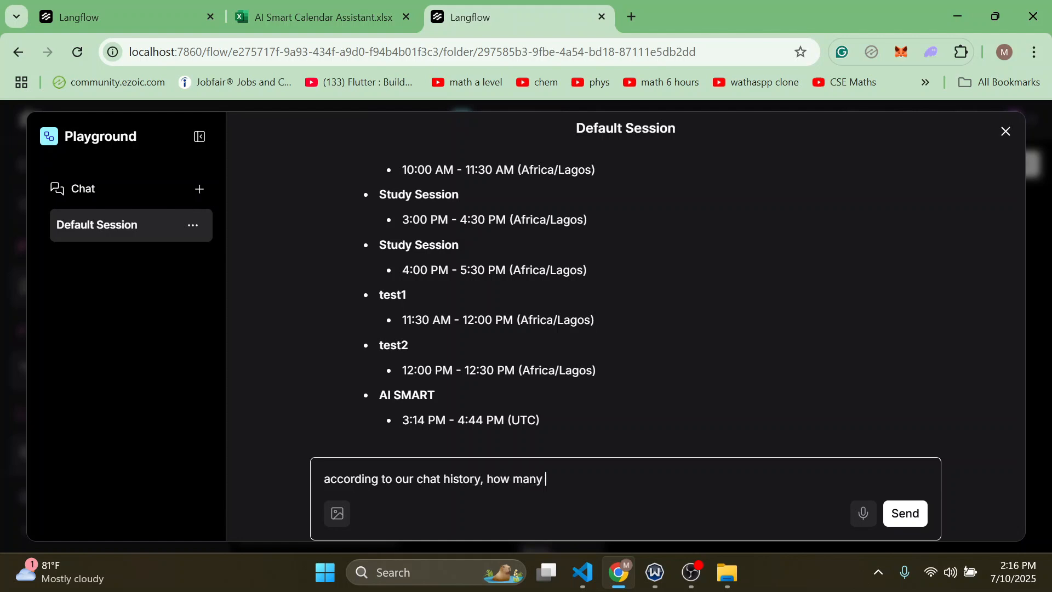
{"action": "type", "text": "questions have i asked "}
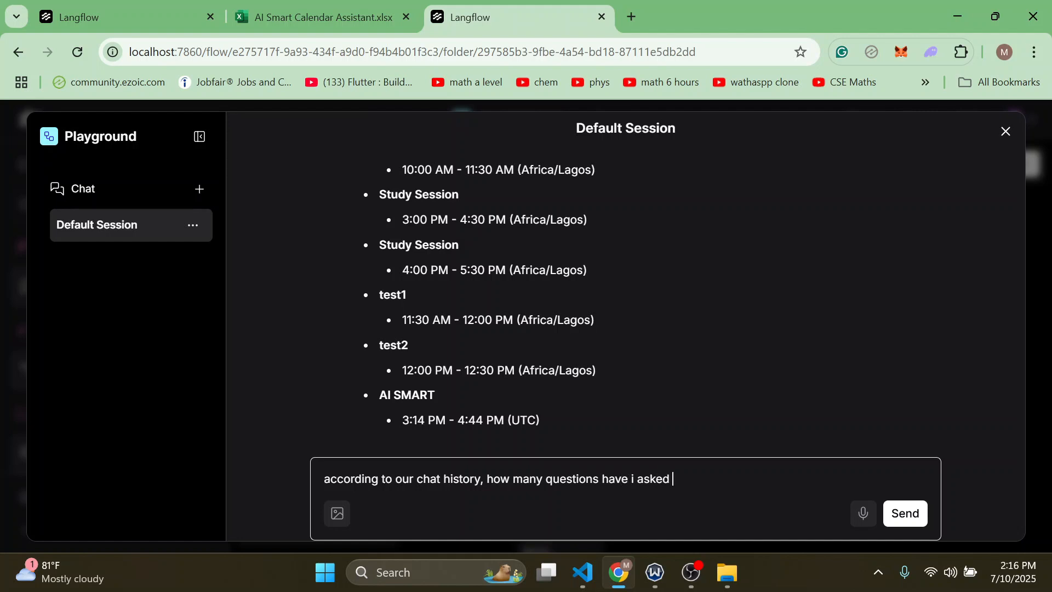
{"action": "type", "text": "today and hows my data"}
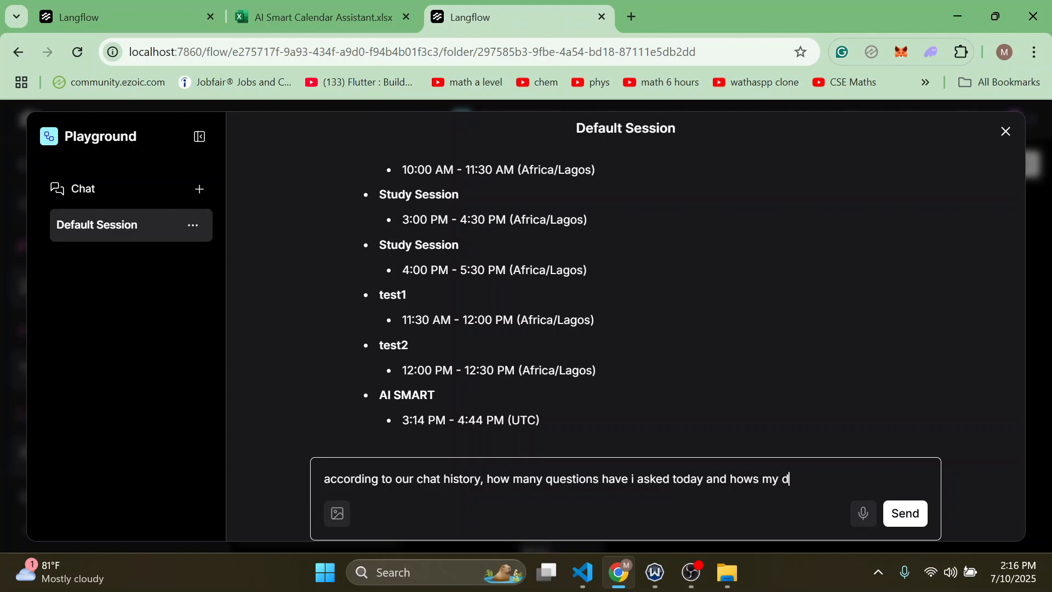
{"action": "key", "text": "BackSpace"}
{"action": "key", "text": "BackSpace"}
{"action": "type", "text": "y like "}
{"action": "type", "text": " busu"}
{"action": "key", "text": "BackSpace"}
{"action": "type", "text": "y or"}
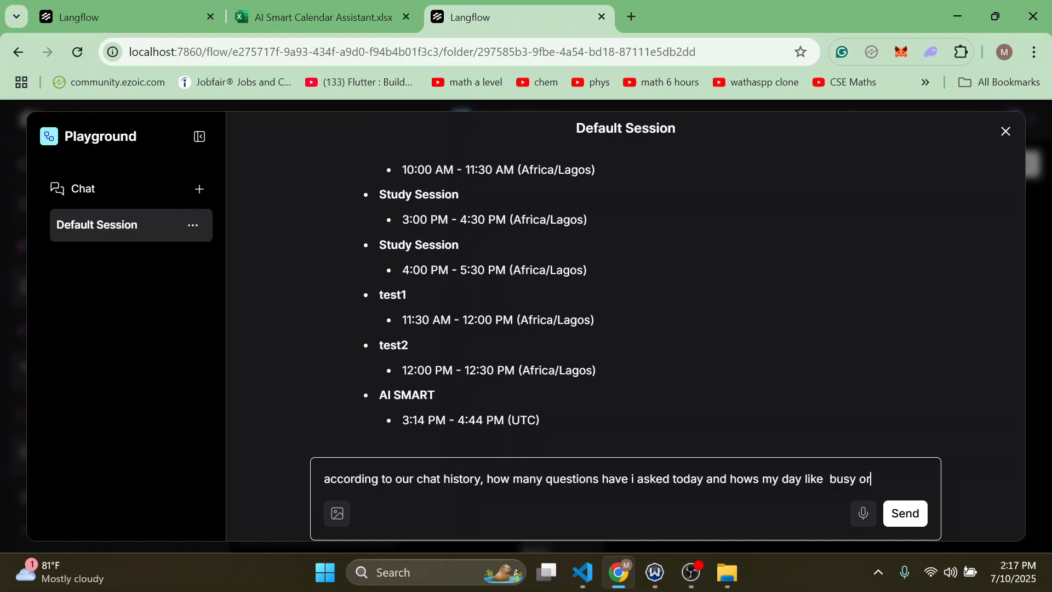
{"action": "type", "text": " free"}
{"action": "key", "text": "Return"}
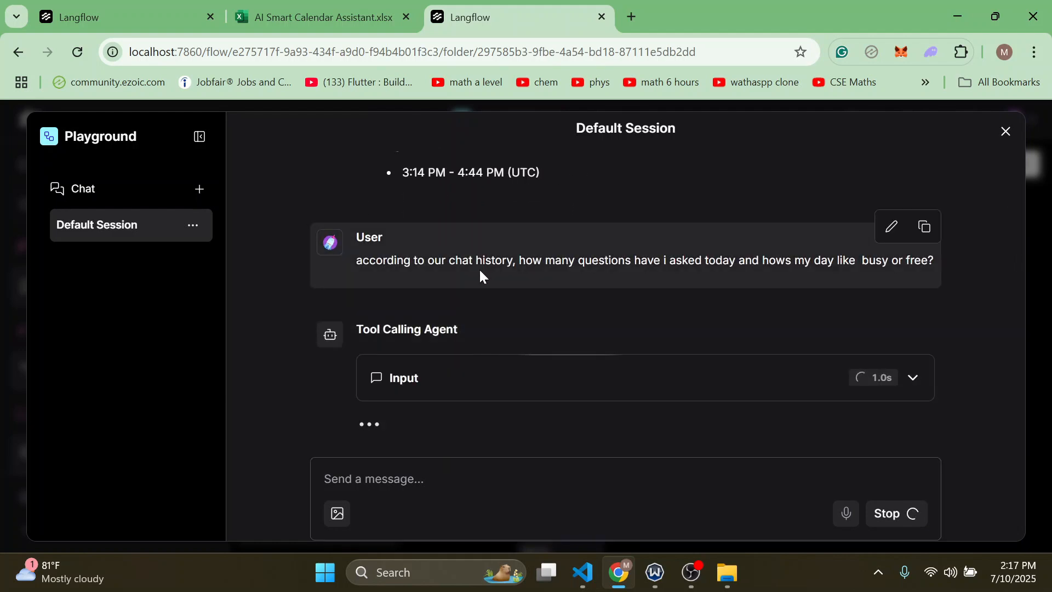
Review the sent question and the assistant's reply about question count and today's schedule, and close the Playground.
{"action": "left_click_drag", "start_coordinate": [514, 261], "coordinate": [348, 262]}
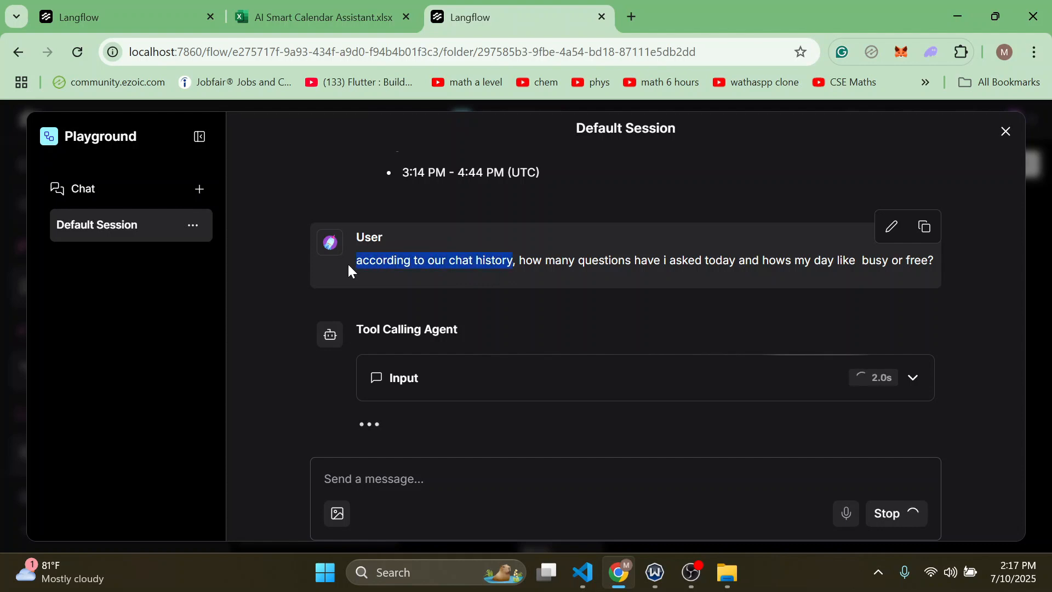
{"action": "left_click", "coordinate": [516, 260]}
{"action": "left_click_drag", "start_coordinate": [519, 261], "coordinate": [899, 277]}
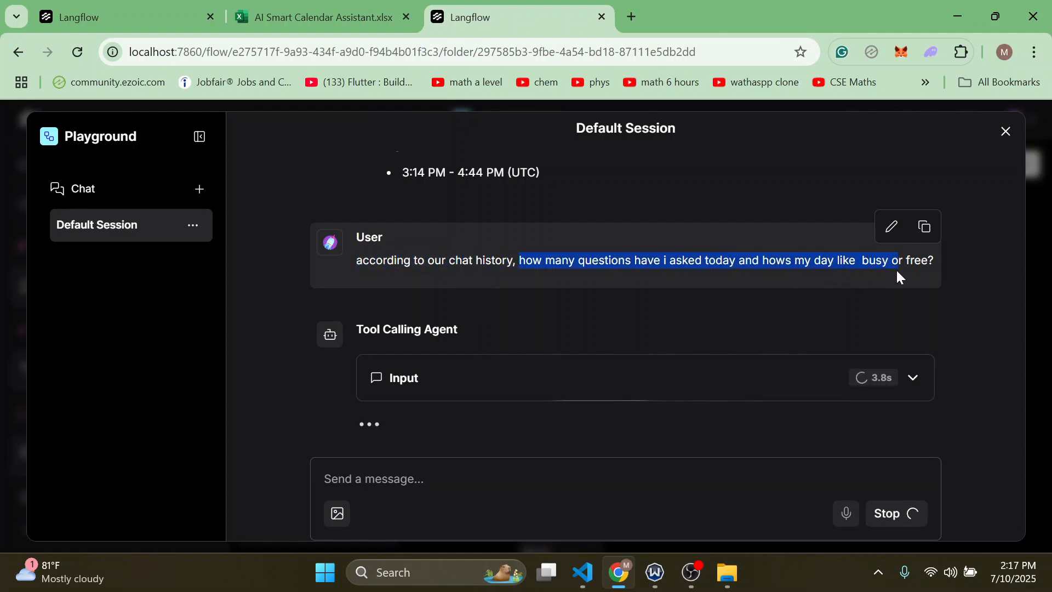
{"action": "triple_click", "coordinate": [722, 259]}
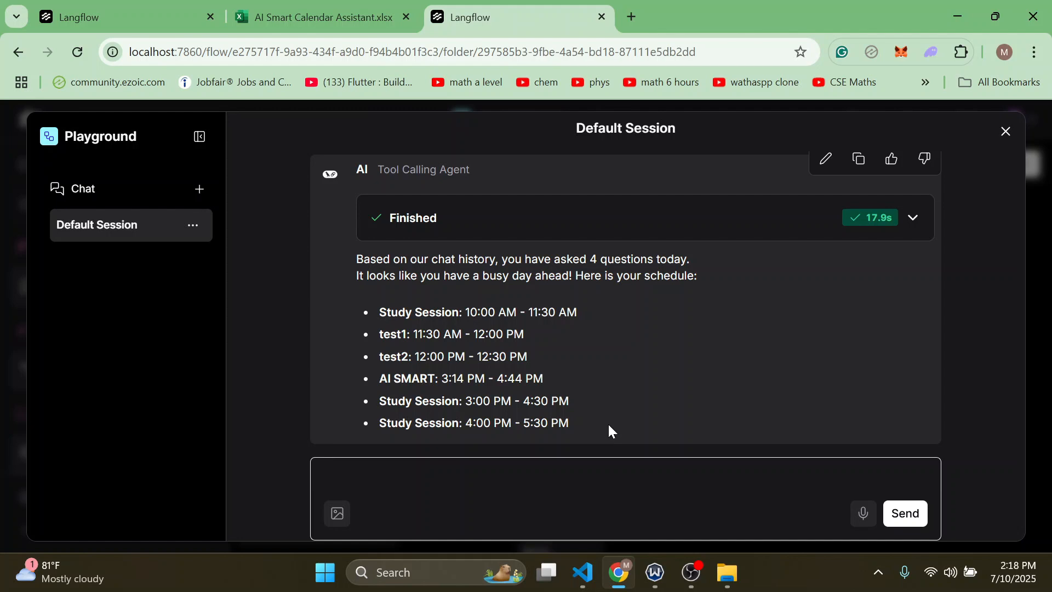
{"action": "left_click", "coordinate": [1006, 143]}
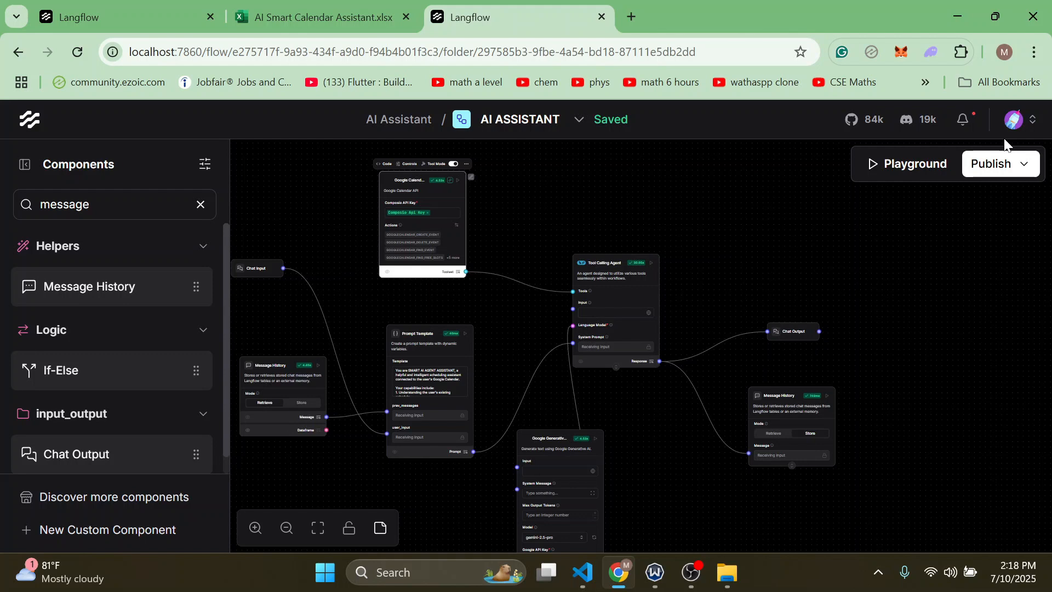
{"action": "left_click", "coordinate": [691, 572]}
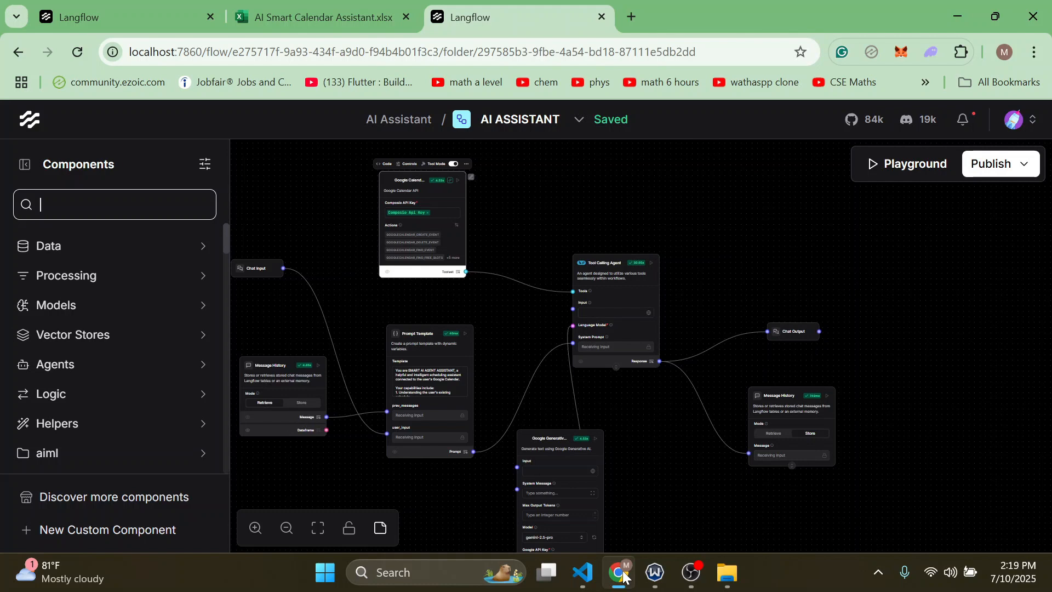
View the flow's API access code in Python, examine the localhost endpoint URL, and close the code window.
{"action": "left_click", "coordinate": [1026, 164]}
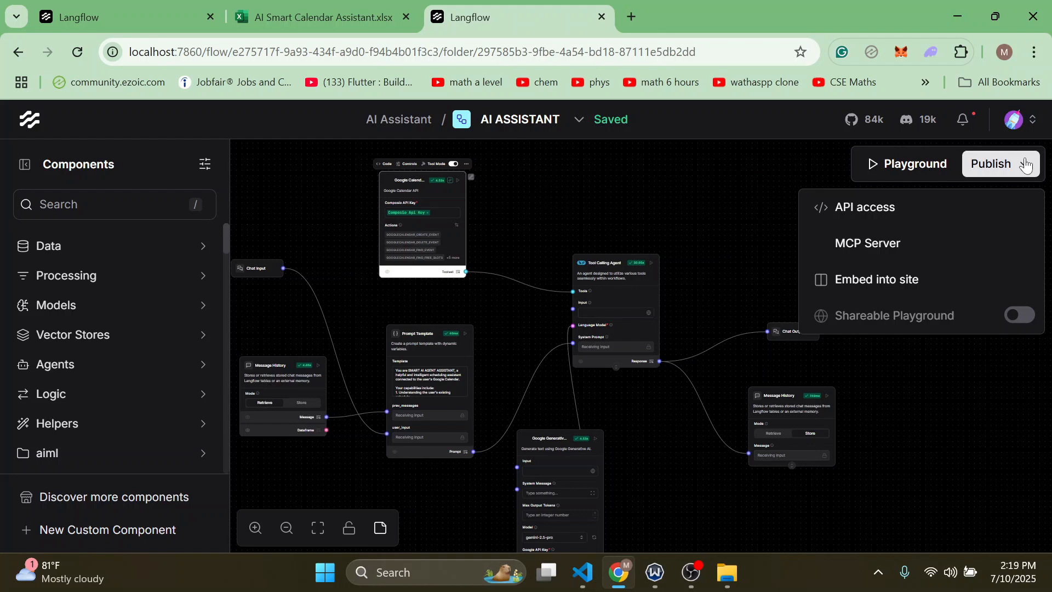
{"action": "left_click", "coordinate": [916, 206]}
{"action": "double_click", "coordinate": [377, 320]}
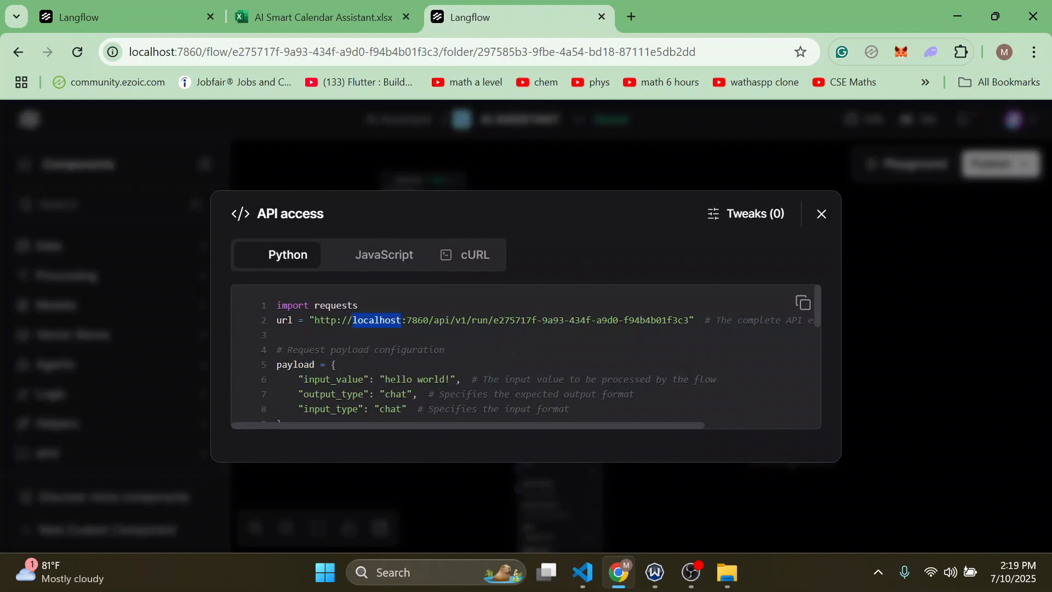
{"action": "triple_click", "coordinate": [378, 320]}
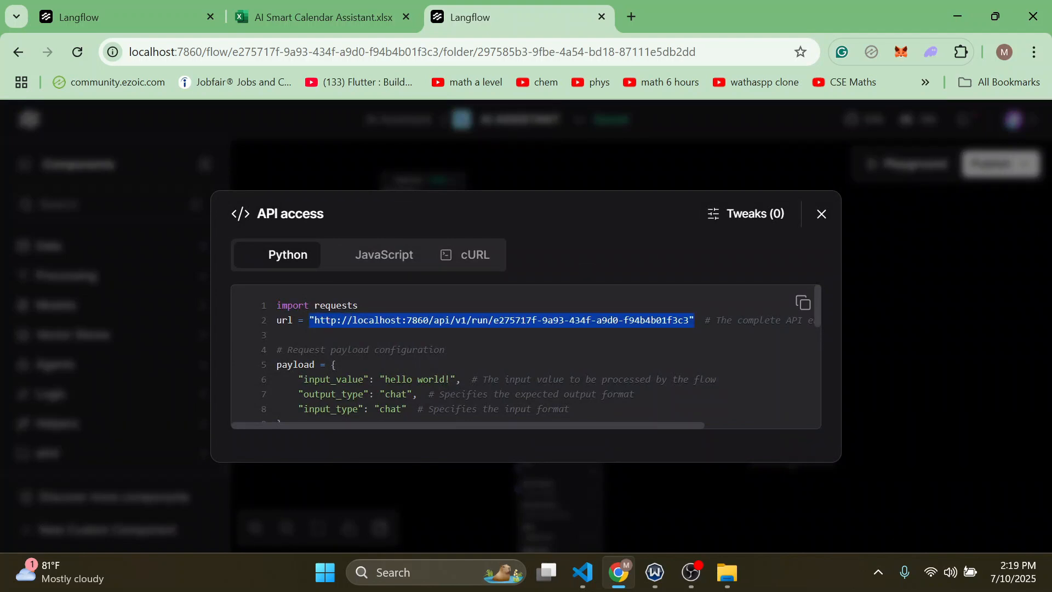
{"action": "double_click", "coordinate": [377, 320]}
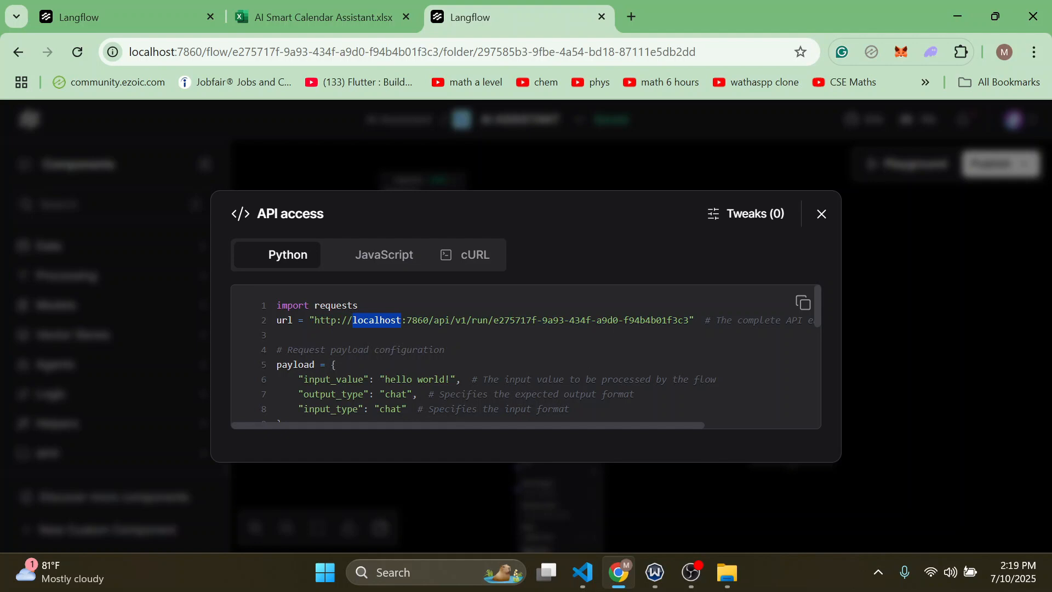
{"action": "left_click", "coordinate": [823, 217]}
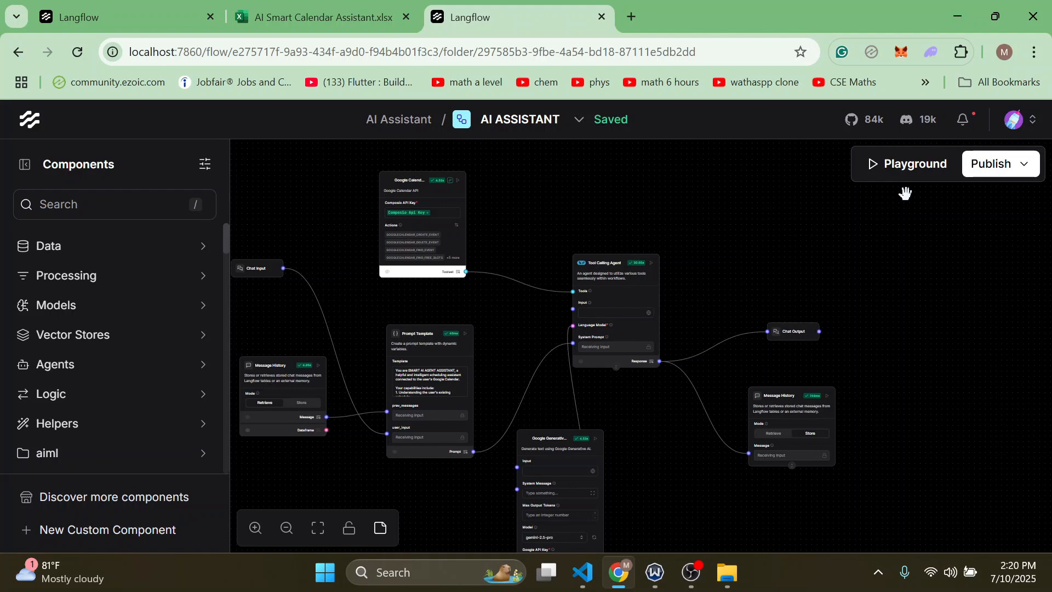
View the flow's Embed into site code, examine the whole script and langflow-chat snippet, and close it.
{"action": "left_click", "coordinate": [1024, 168]}
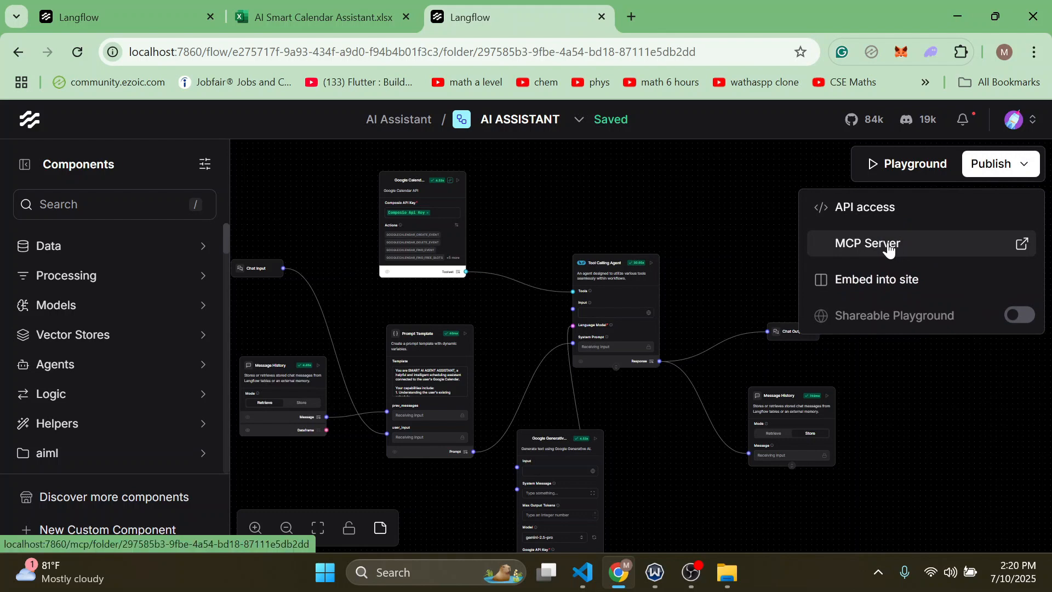
{"action": "left_click", "coordinate": [895, 283]}
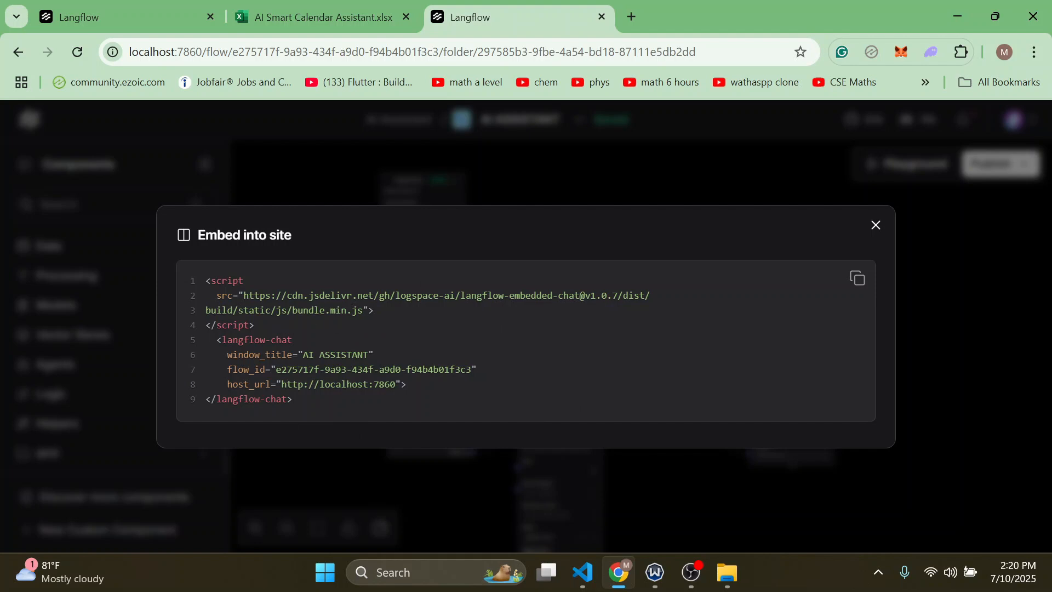
{"action": "triple_click", "coordinate": [308, 311]}
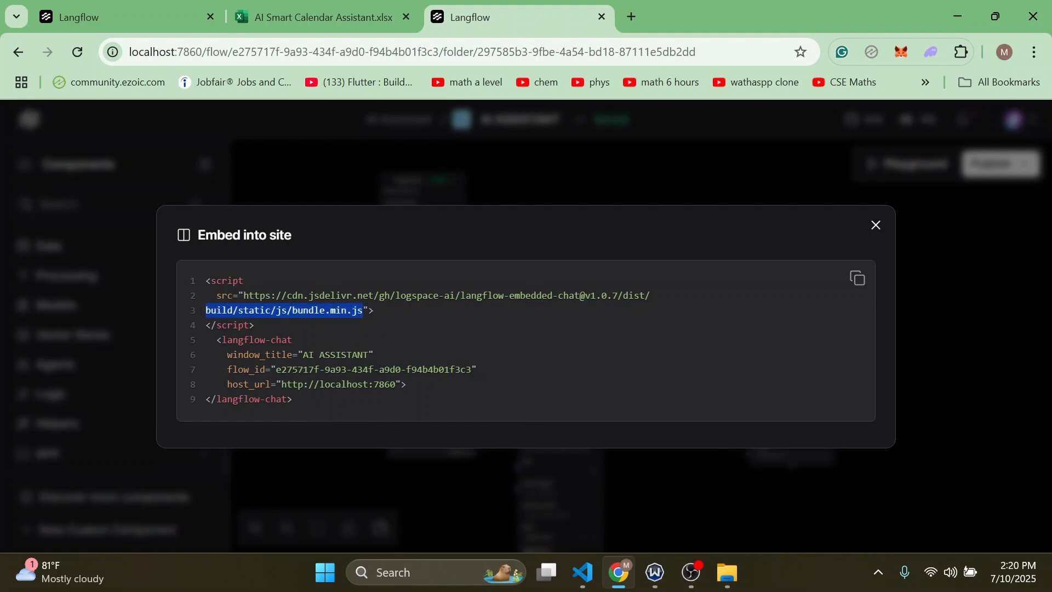
{"action": "left_click_drag", "start_coordinate": [313, 399], "coordinate": [210, 281]}
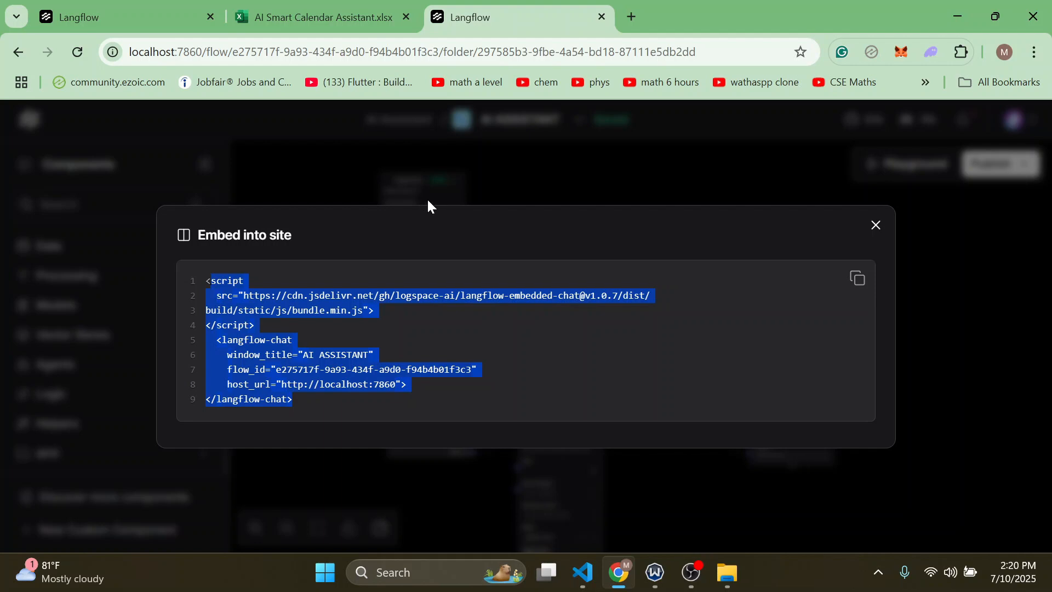
{"action": "left_click", "coordinate": [876, 226]}
Switch to File Explorer, find the langlow-tutorial/smartassistant folder in the Ubuntu home directory, and open the chat HTML file in the browser.
{"action": "mouse_move", "coordinate": [741, 589]}
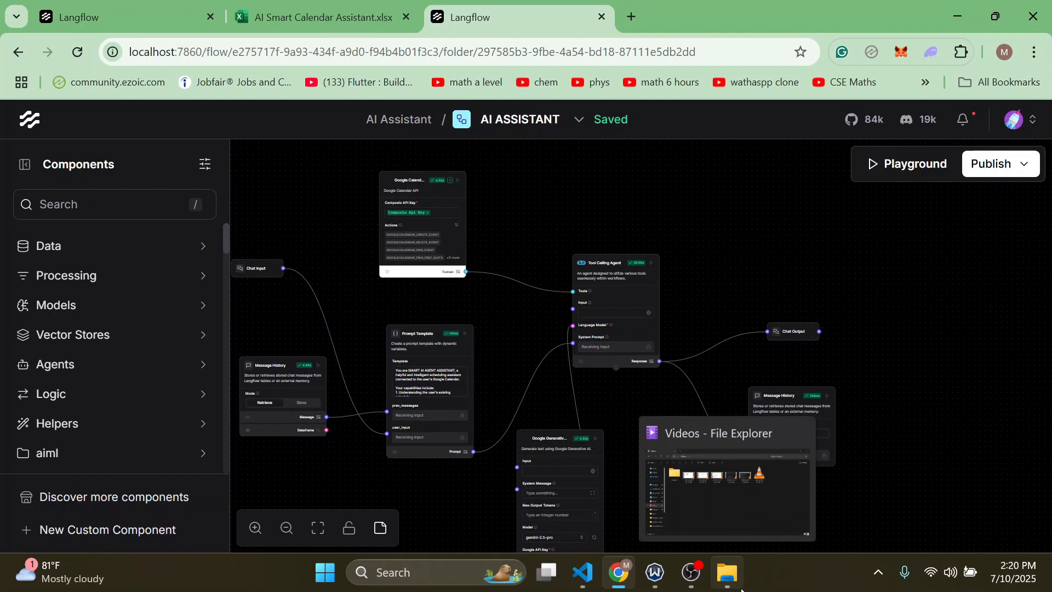
{"action": "left_click", "coordinate": [738, 589]}
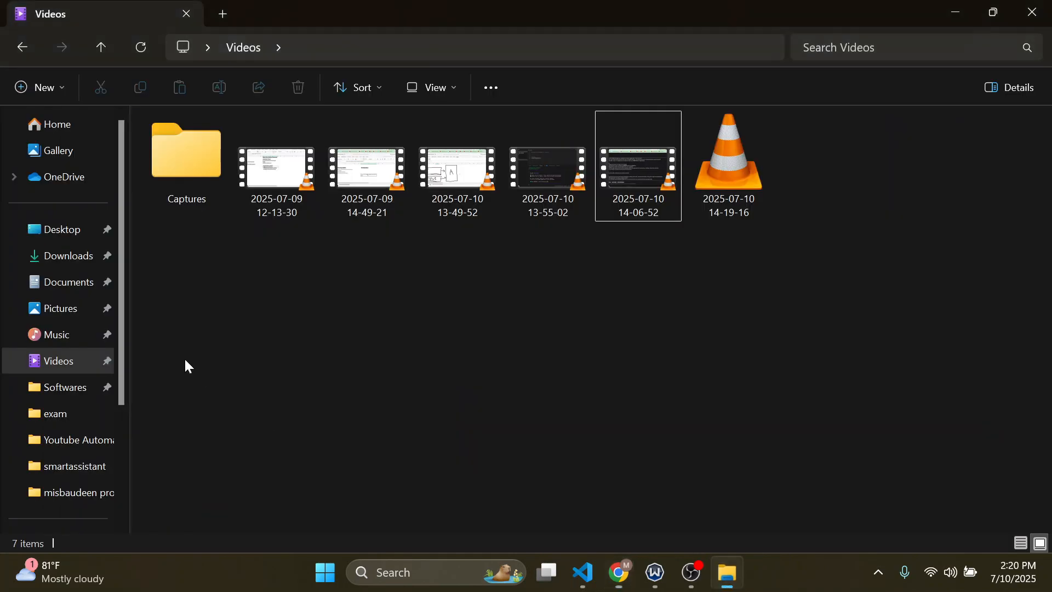
{"action": "scroll", "coordinate": [116, 318], "scroll_direction": "down", "scroll_amount": 3}
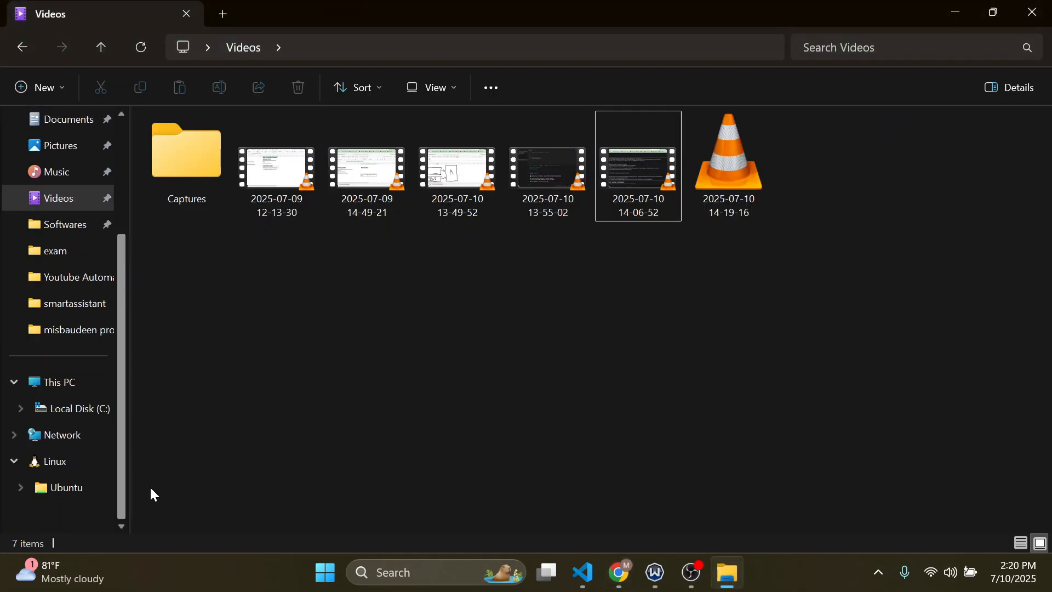
{"action": "left_click", "coordinate": [64, 489]}
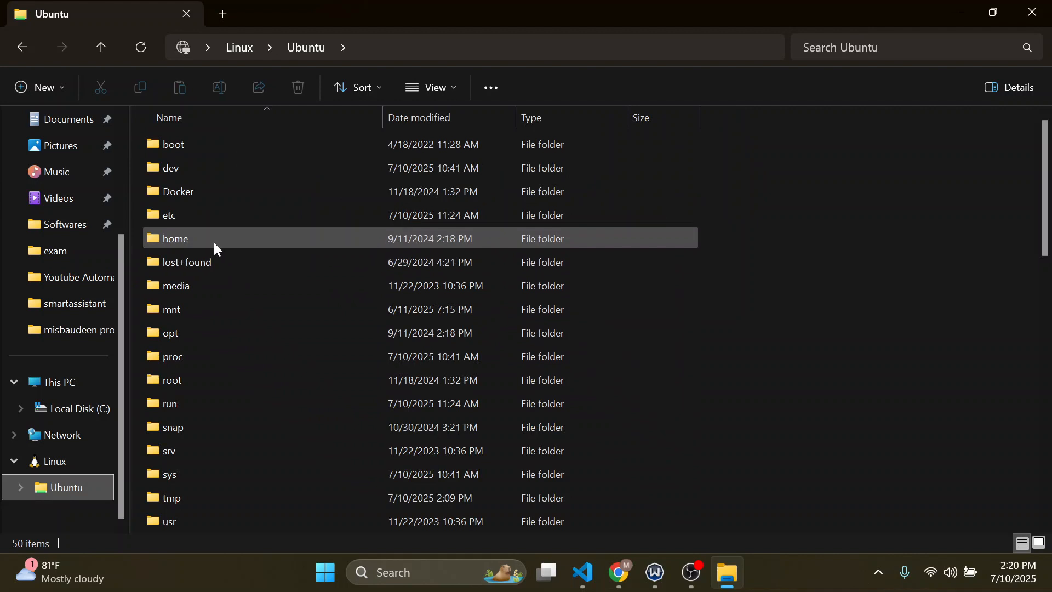
{"action": "double_click", "coordinate": [214, 240]}
{"action": "double_click", "coordinate": [218, 145]}
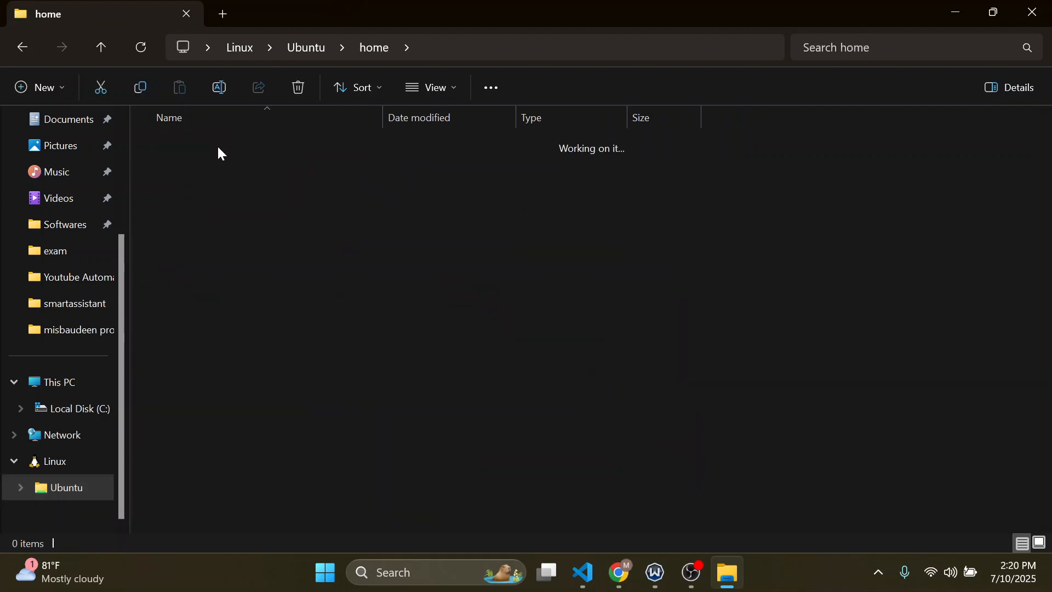
{"action": "scroll", "coordinate": [377, 257], "scroll_direction": "down", "scroll_amount": 8}
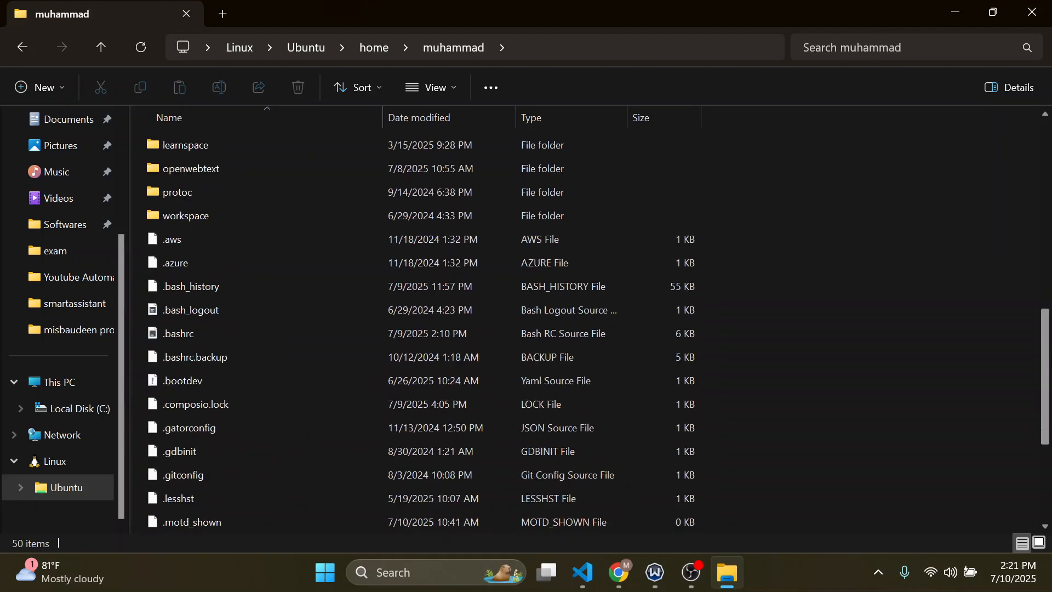
{"action": "scroll", "coordinate": [377, 257], "scroll_direction": "up", "scroll_amount": 2}
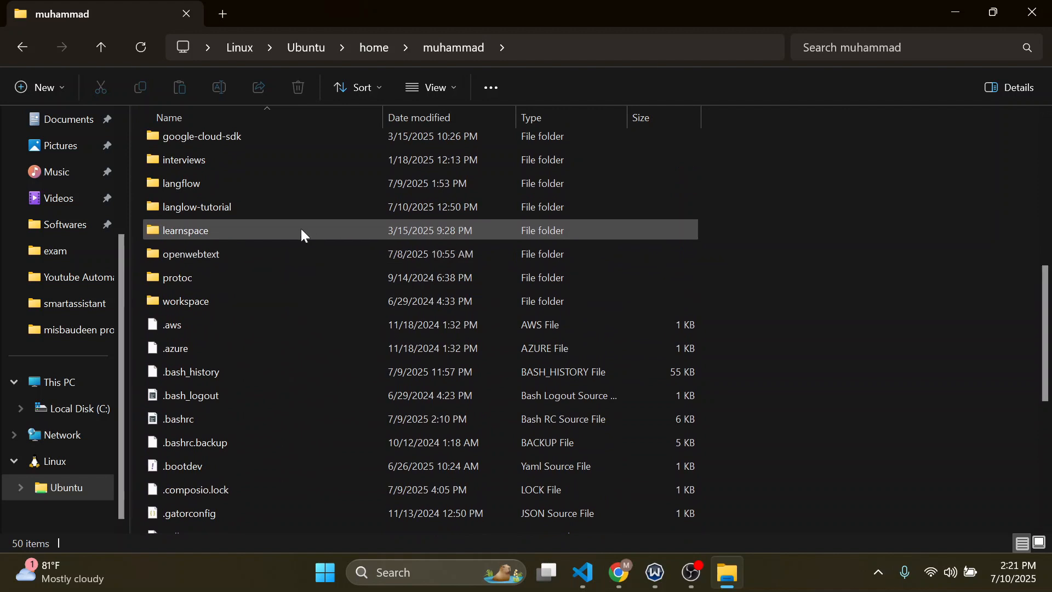
{"action": "double_click", "coordinate": [215, 207]}
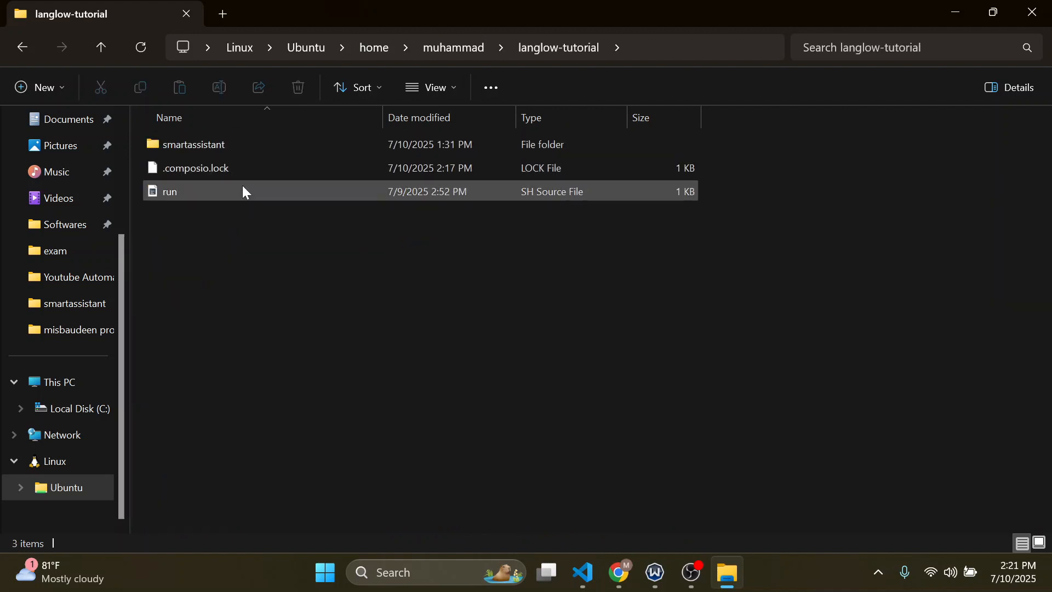
{"action": "double_click", "coordinate": [221, 138]}
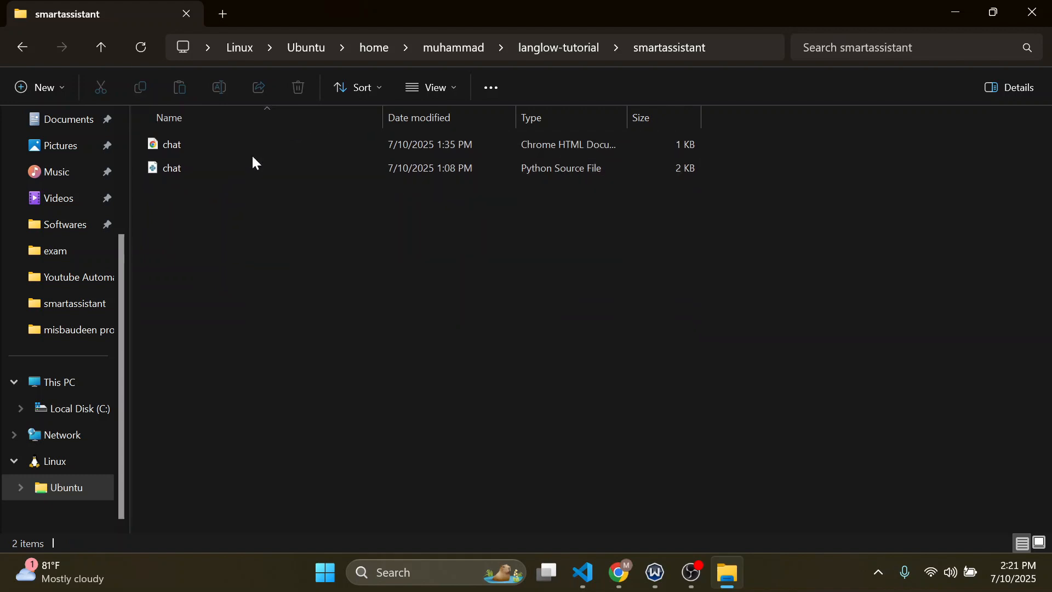
{"action": "double_click", "coordinate": [245, 146]}
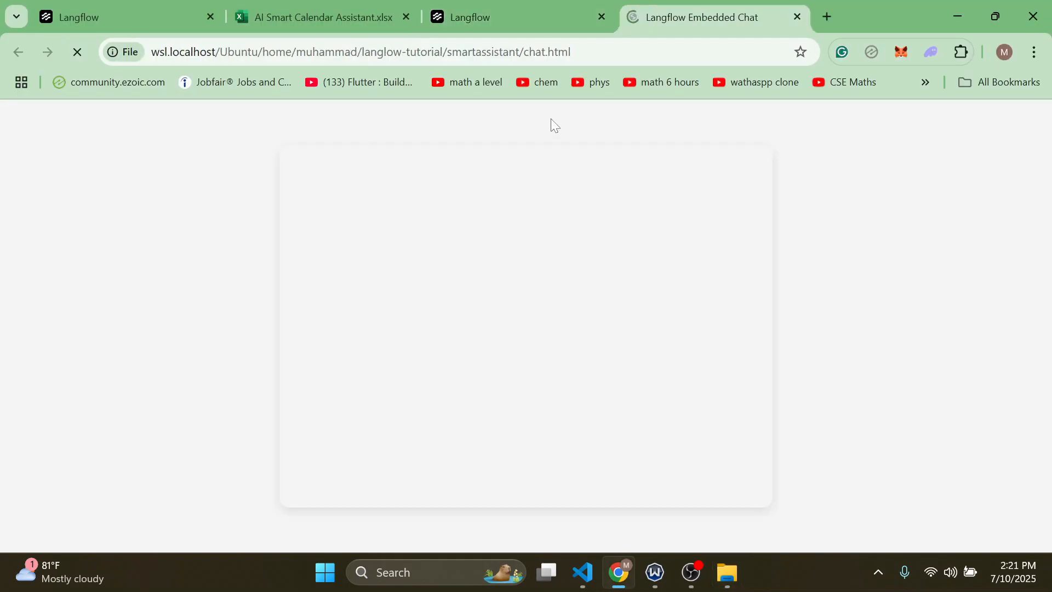
Open the AI Smart Calendar Assistant chat widget on the web page and send the message "hi , whats my bplan today".
{"action": "left_click", "coordinate": [300, 166]}
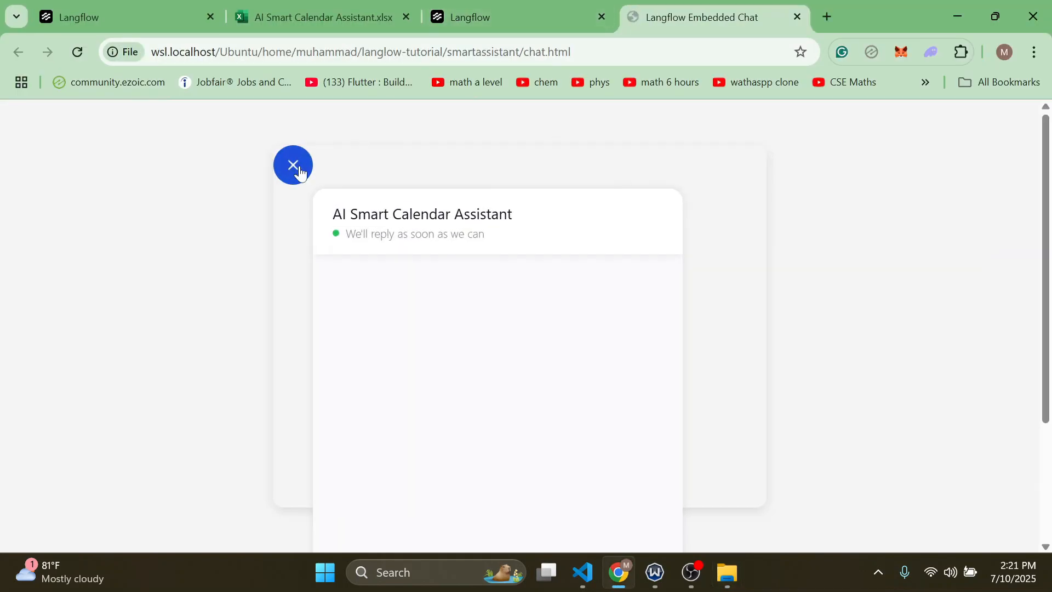
{"action": "scroll", "coordinate": [300, 172], "scroll_direction": "down", "scroll_amount": 3}
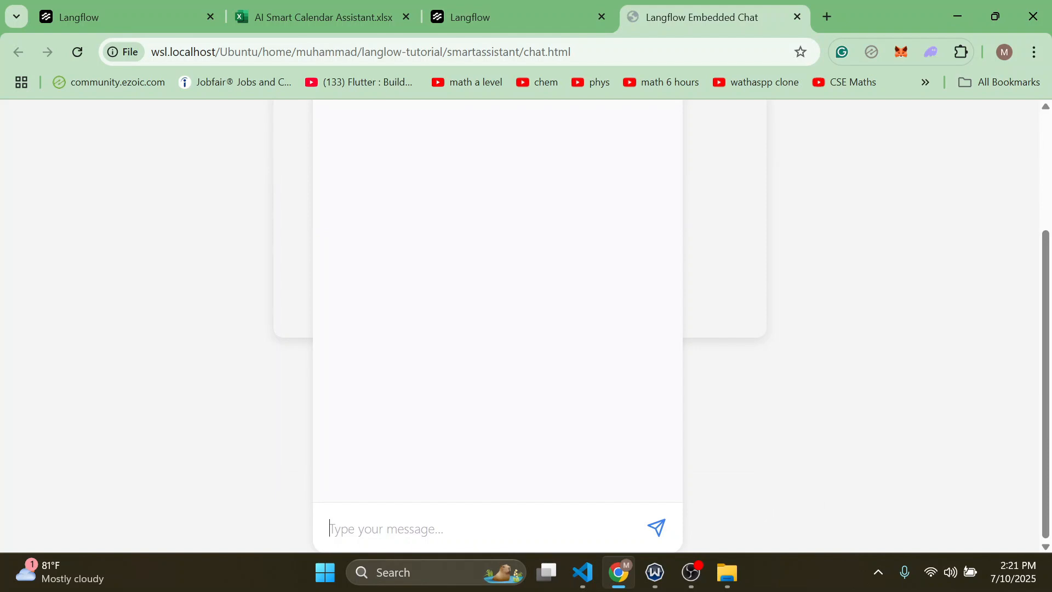
{"action": "type", "text": "hi , "}
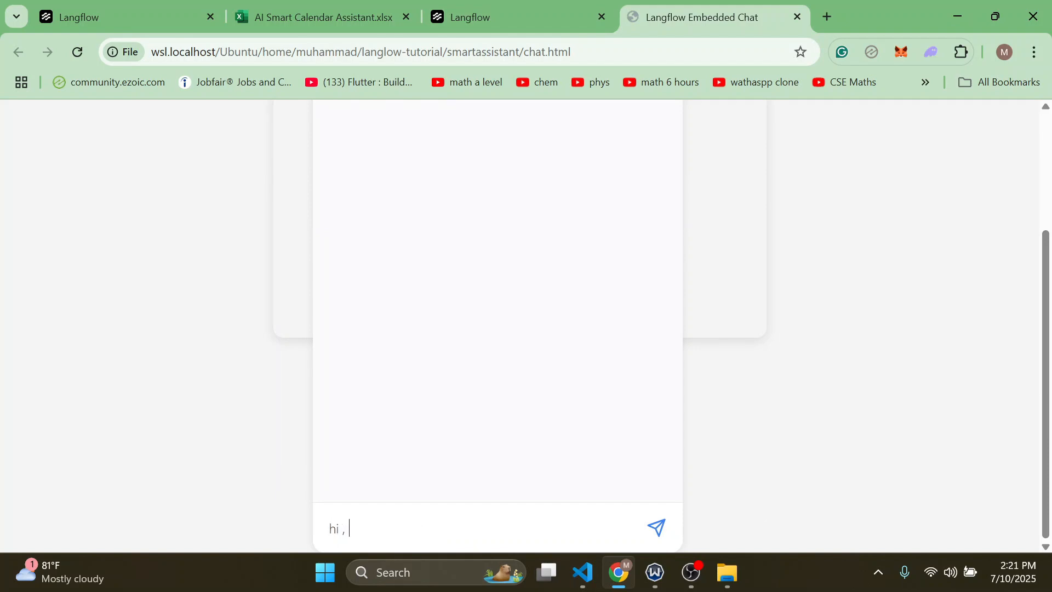
{"action": "type", "text": "whats my bplan to"}
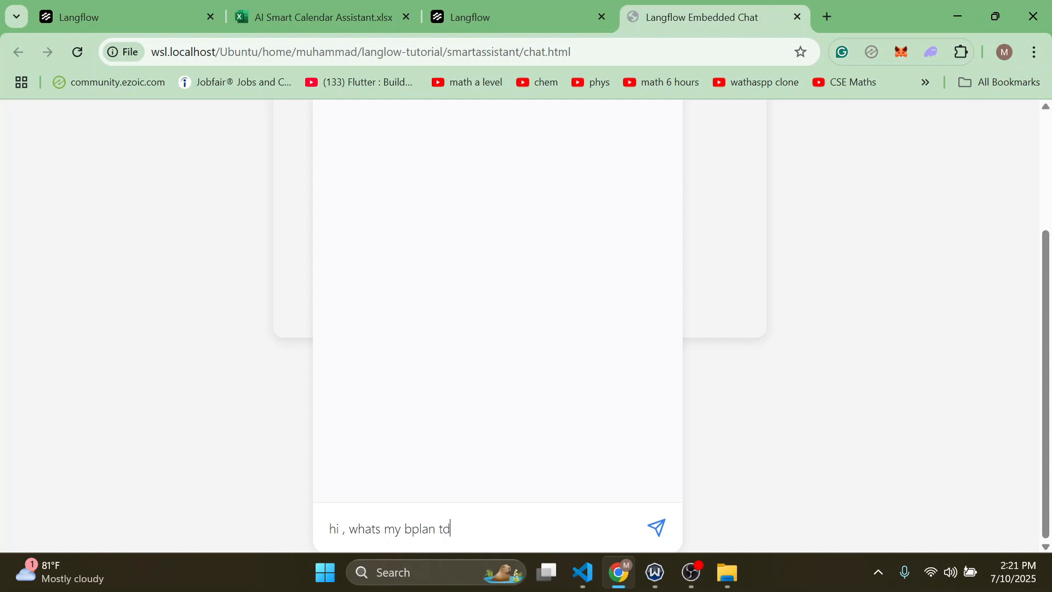
{"action": "type", "text": "day"}
{"action": "key", "text": "Return"}
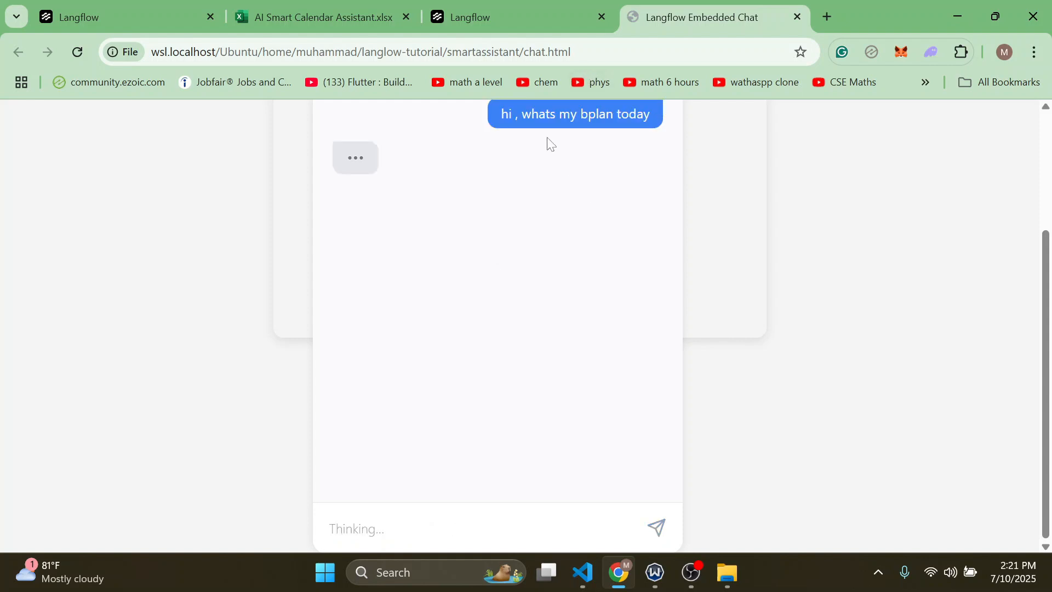
Switch to VS Code and run python chat.py in the bash terminal for the smartassistant folder.
{"action": "mouse_move", "coordinate": [586, 578]}
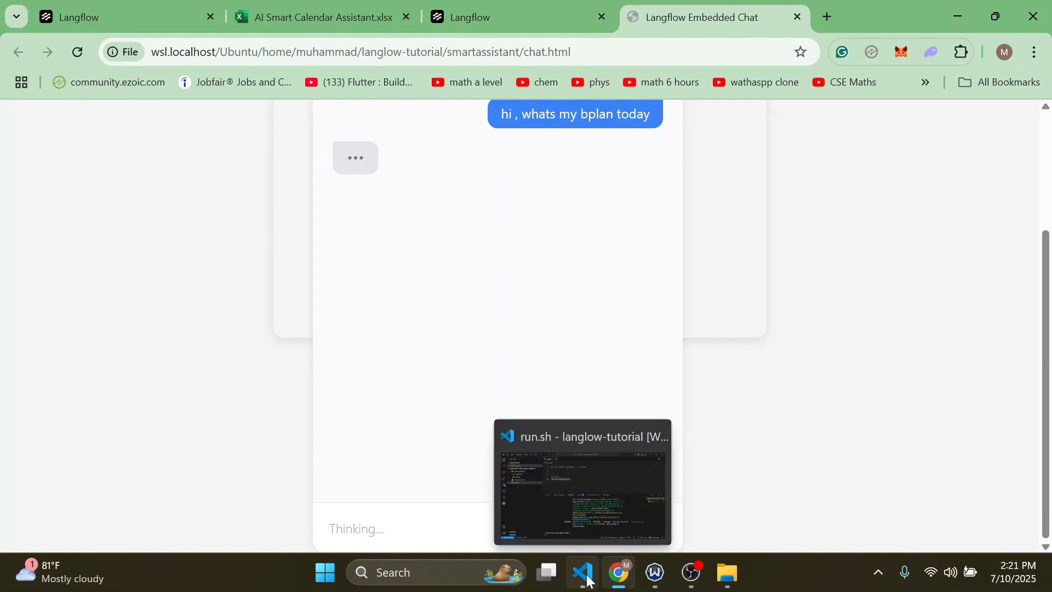
{"action": "left_click", "coordinate": [587, 509]}
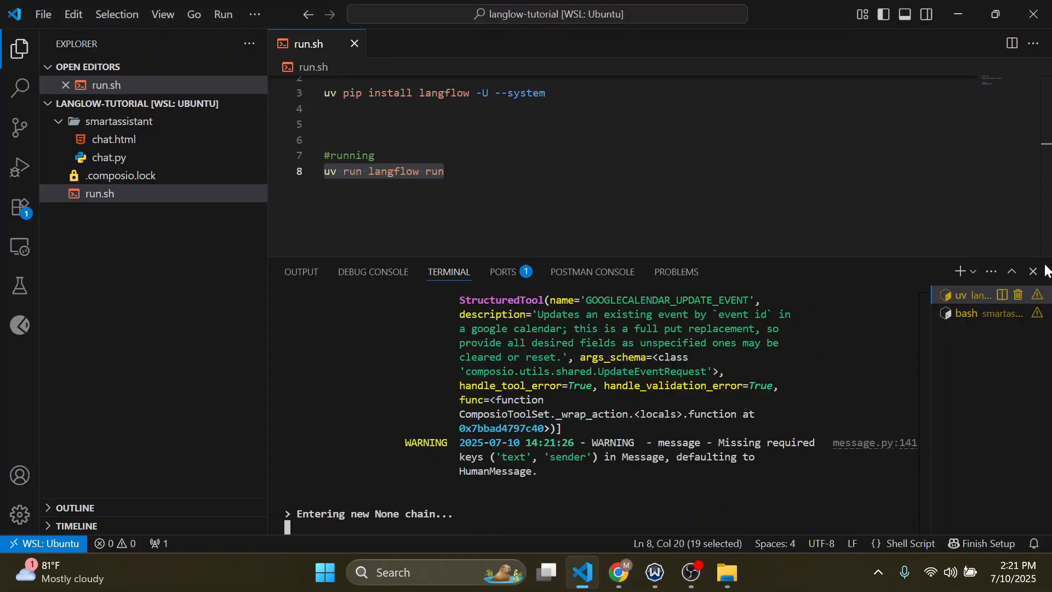
{"action": "left_click", "coordinate": [972, 315]}
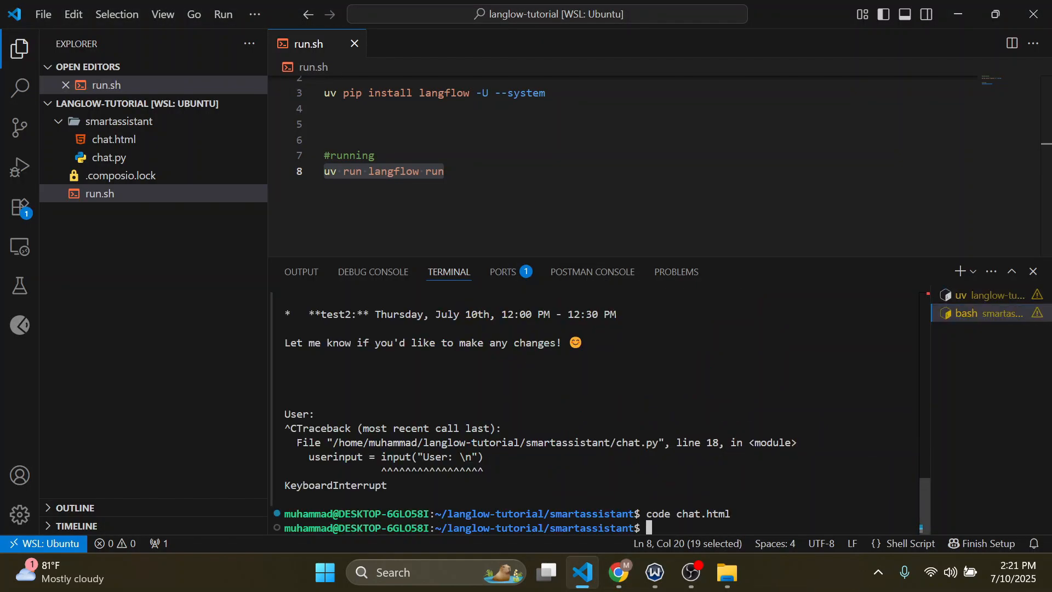
{"action": "key", "text": "Up"}
{"action": "key", "text": "Up"}
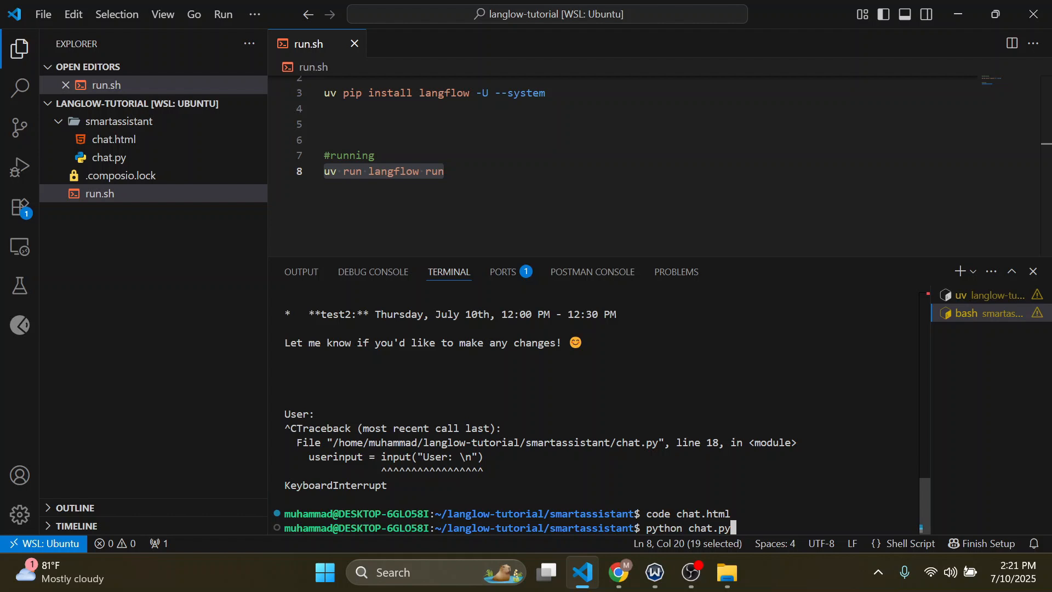
{"action": "key", "text": "Return"}
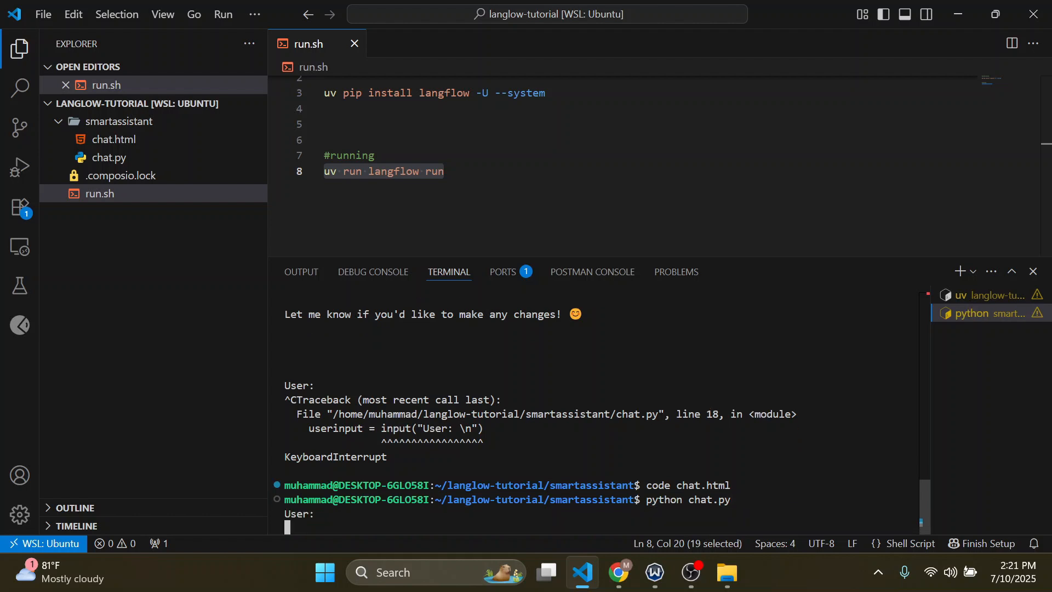
Send the message "hello , how are you?" to the assistant at the script's User prompt.
{"action": "type", "text": "hello , how are yoi"}
{"action": "key", "text": "BackSpace"}
{"action": "type", "text": "u"}
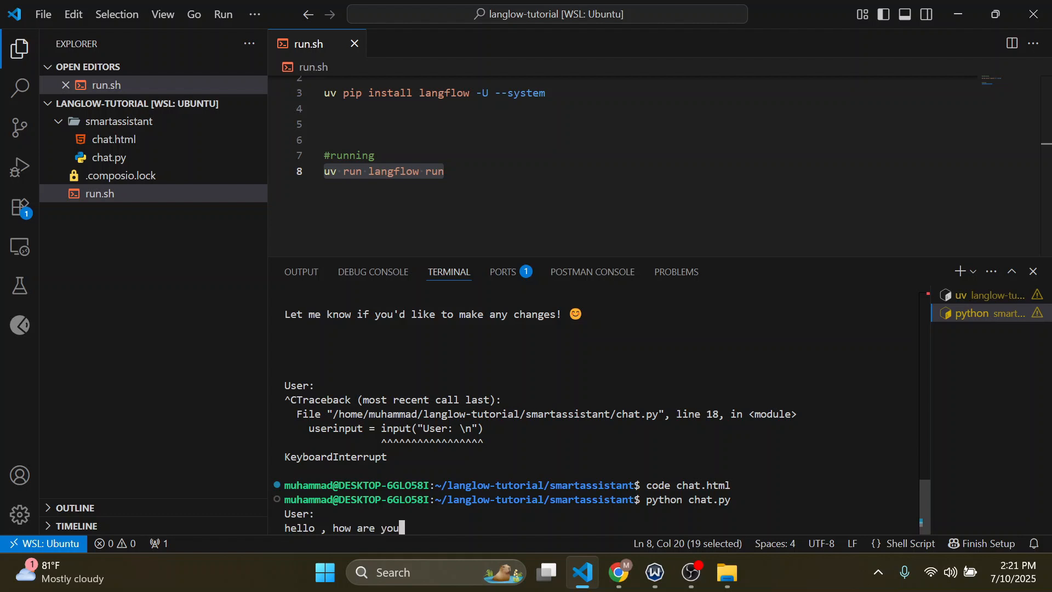
{"action": "type", "text": "?"}
{"action": "key", "text": "Return"}
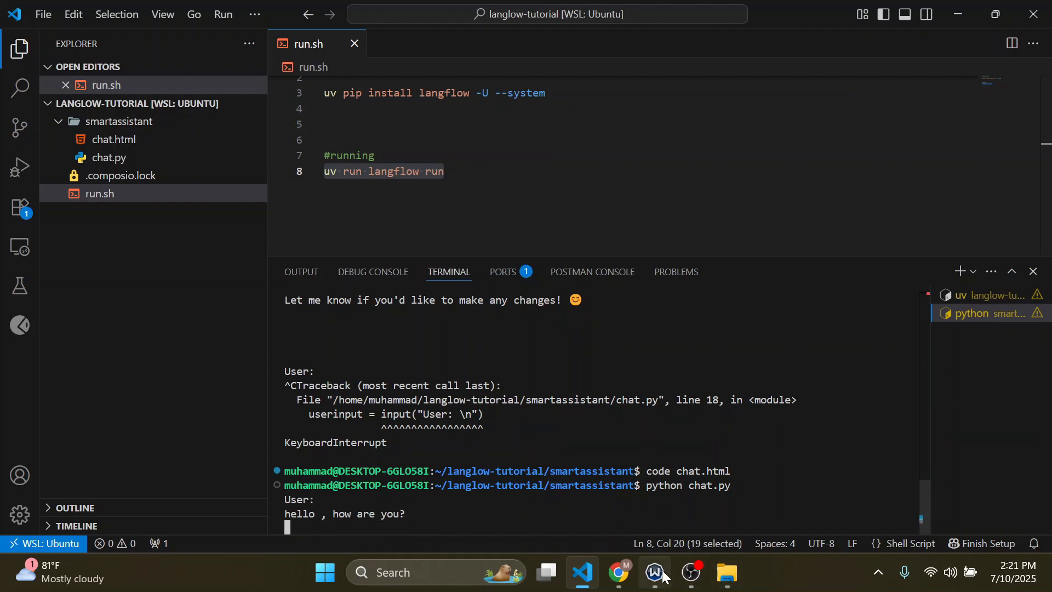
Check the embedded chat in Chrome for a reply and return to VS Code.
{"action": "left_click", "coordinate": [703, 493]}
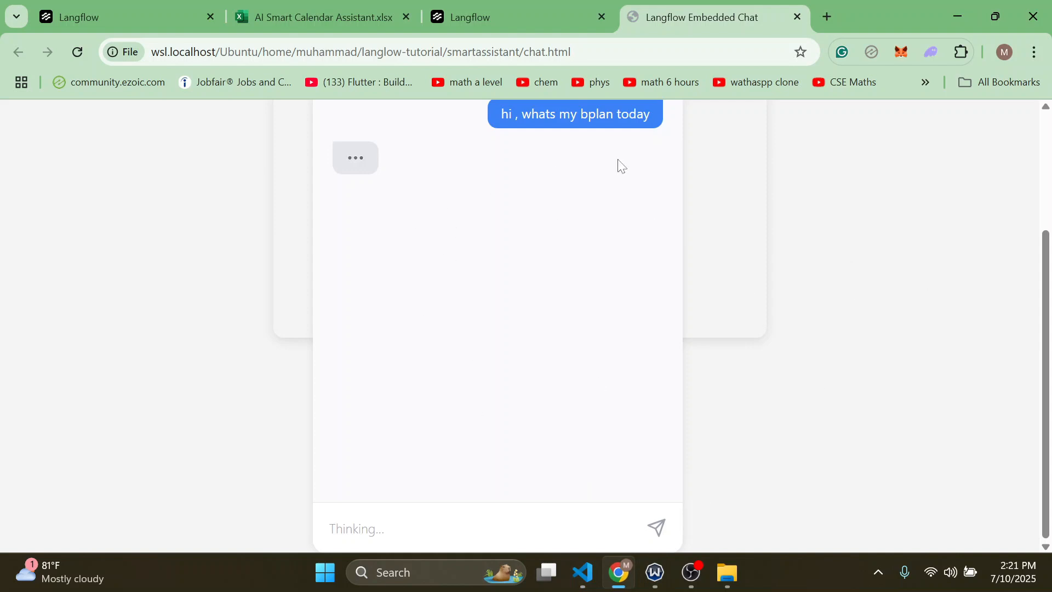
{"action": "mouse_move", "coordinate": [591, 571]}
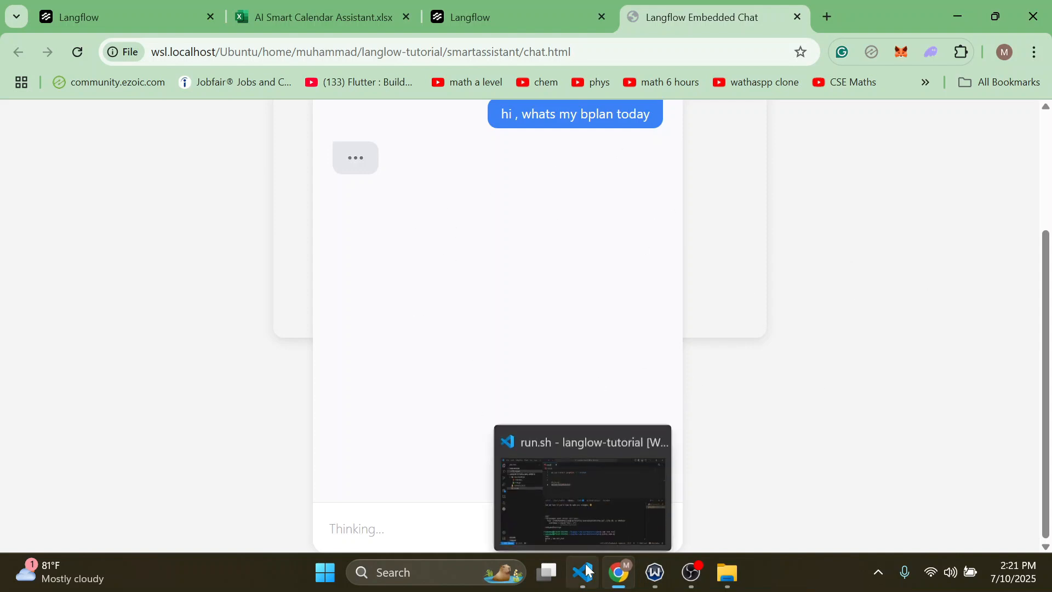
{"action": "left_click", "coordinate": [583, 465]}
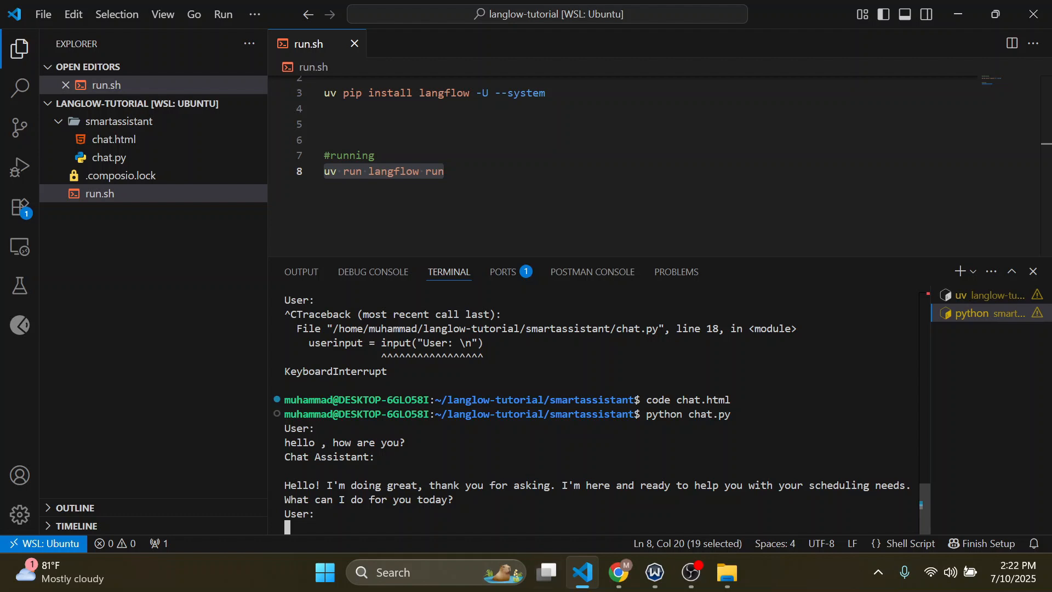
Open chat.py from the smartassistant folder, examine the line defining the API endpoint URL, and close the file.
{"action": "left_click", "coordinate": [150, 158]}
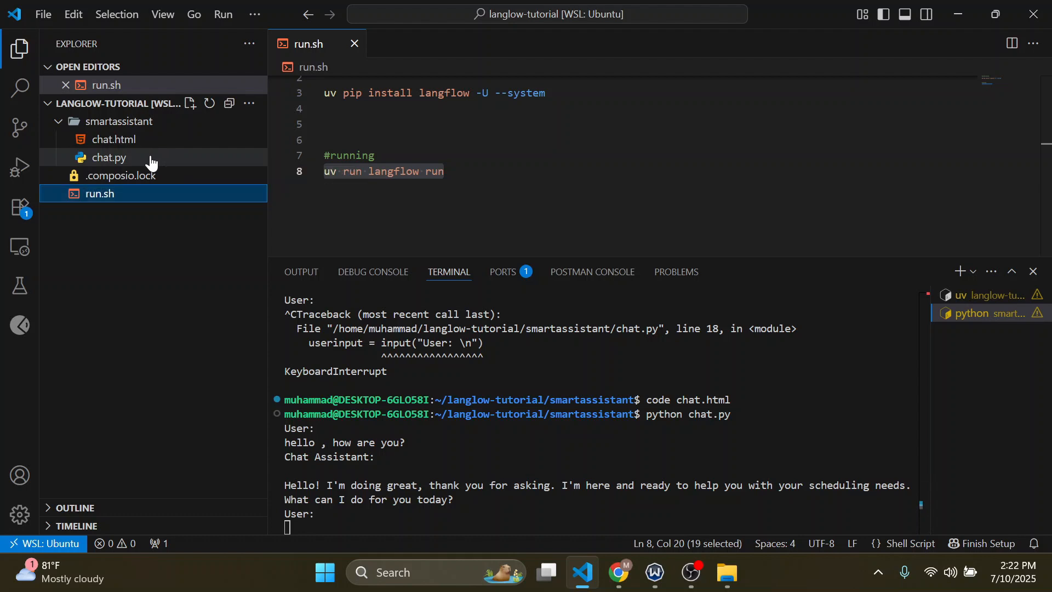
{"action": "left_click", "coordinate": [150, 159]}
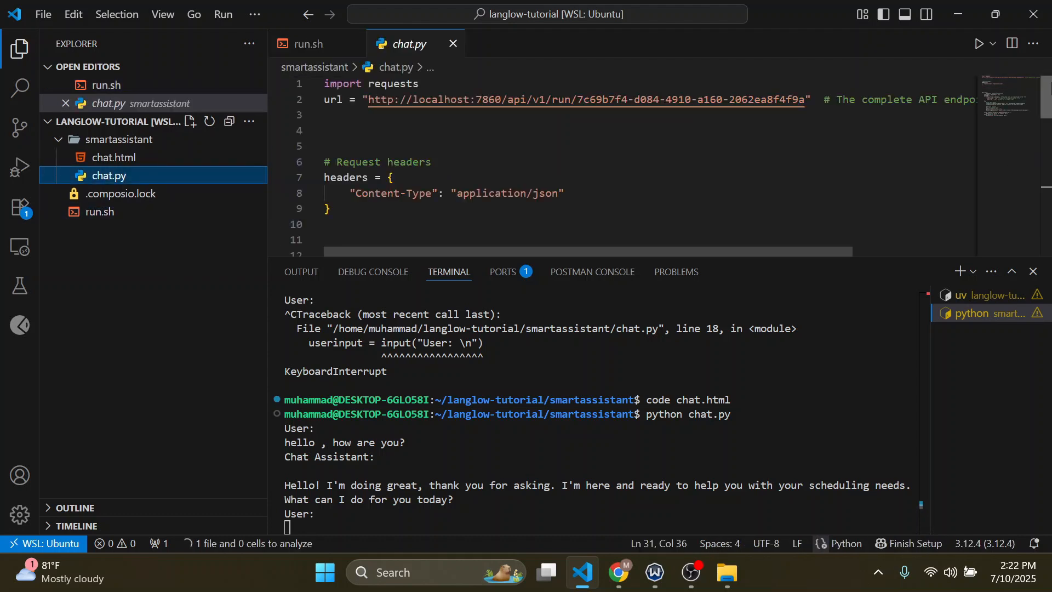
{"action": "triple_click", "coordinate": [587, 100]}
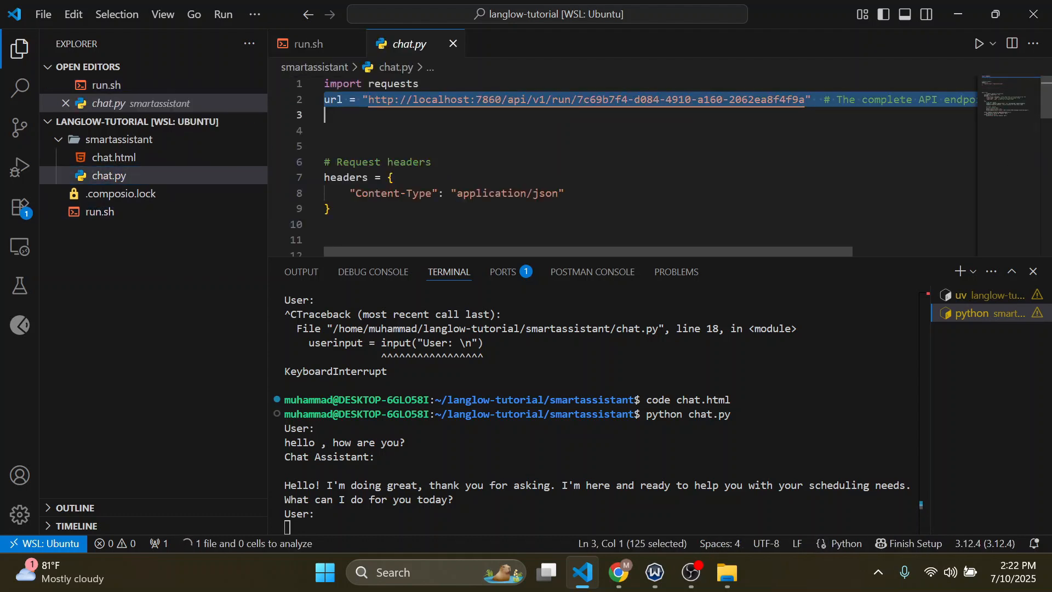
{"action": "left_click", "coordinate": [454, 44]}
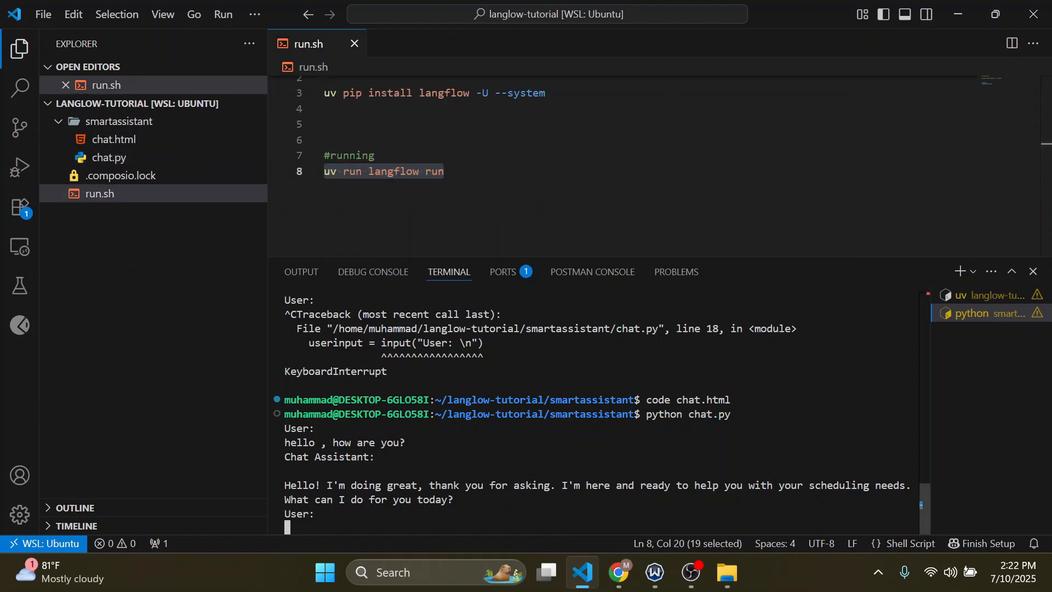
Close run.sh and stop the chat script running in the terminal.
{"action": "left_click", "coordinate": [354, 44]}
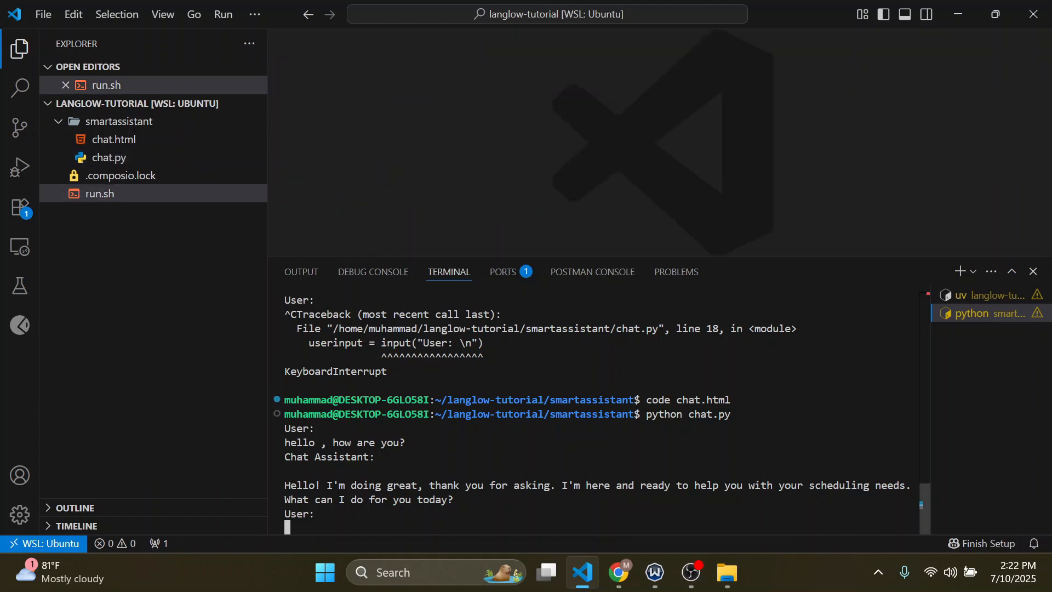
{"action": "key", "text": "ctrl+c"}
Switch to Chrome, review the embedded assistant's reply with today's schedule, and close the chat page.
{"action": "left_click", "coordinate": [633, 582]}
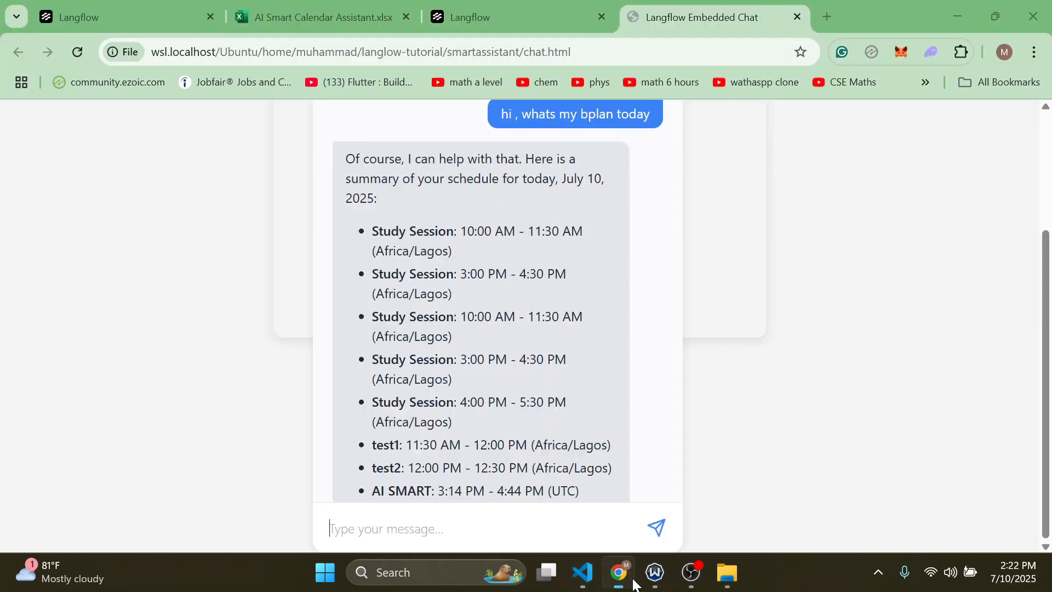
{"action": "scroll", "coordinate": [505, 148], "scroll_direction": "down", "scroll_amount": 1}
{"action": "left_click_drag", "start_coordinate": [1050, 277], "coordinate": [1051, 211]}
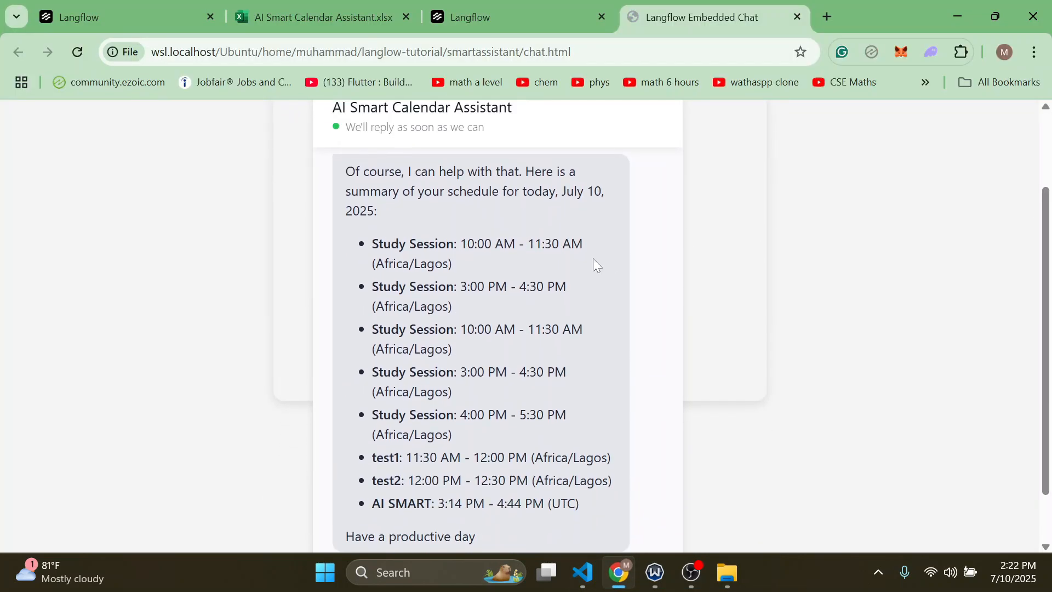
{"action": "scroll", "coordinate": [427, 439], "scroll_direction": "up", "scroll_amount": 1}
{"action": "scroll", "coordinate": [498, 351], "scroll_direction": "down", "scroll_amount": 1}
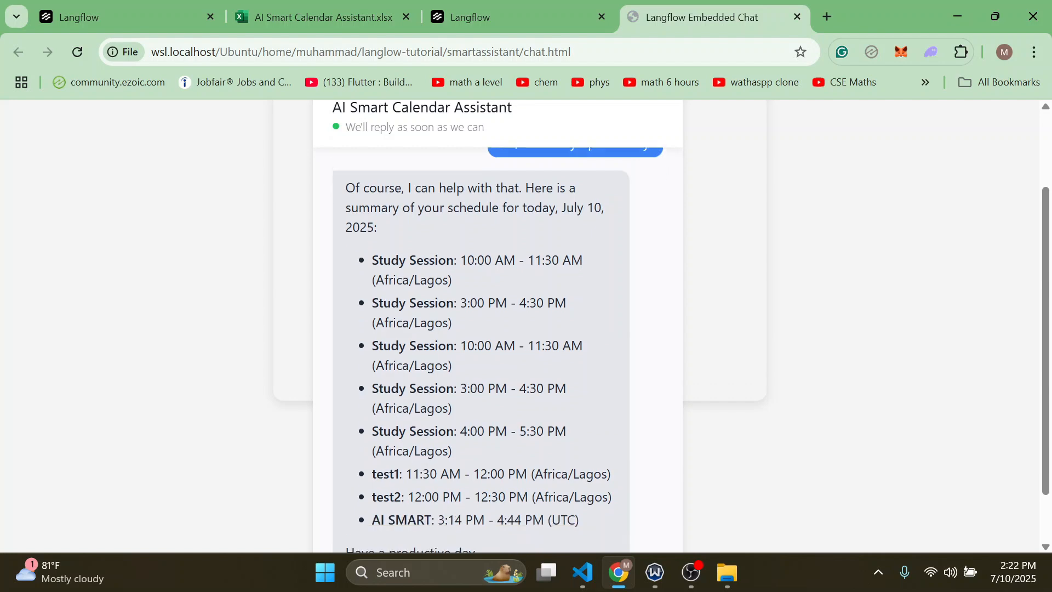
{"action": "scroll", "coordinate": [498, 324], "scroll_direction": "down", "scroll_amount": 1}
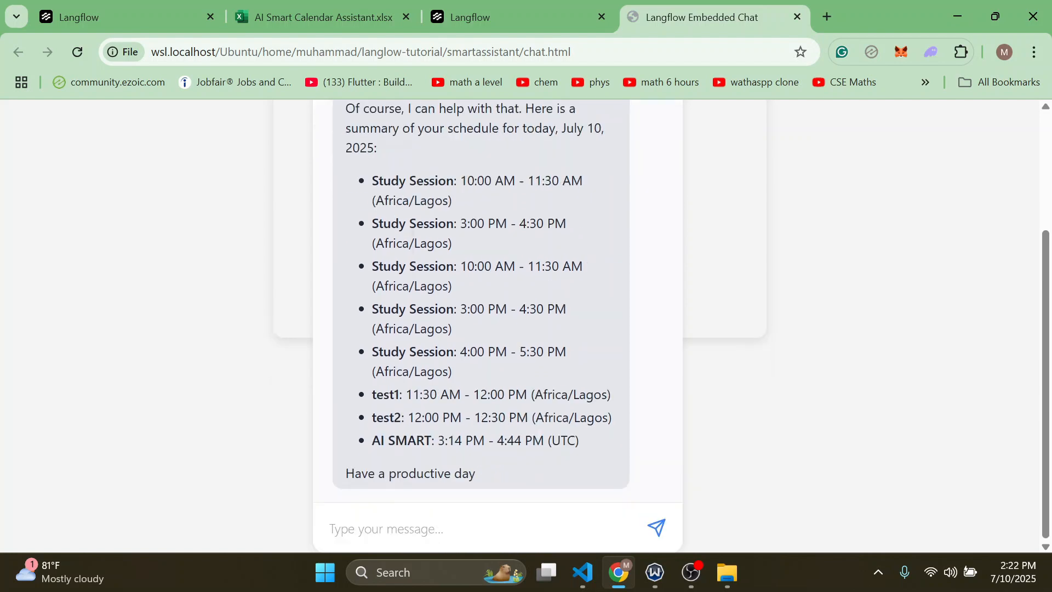
{"action": "scroll", "coordinate": [498, 300], "scroll_direction": "up", "scroll_amount": 1}
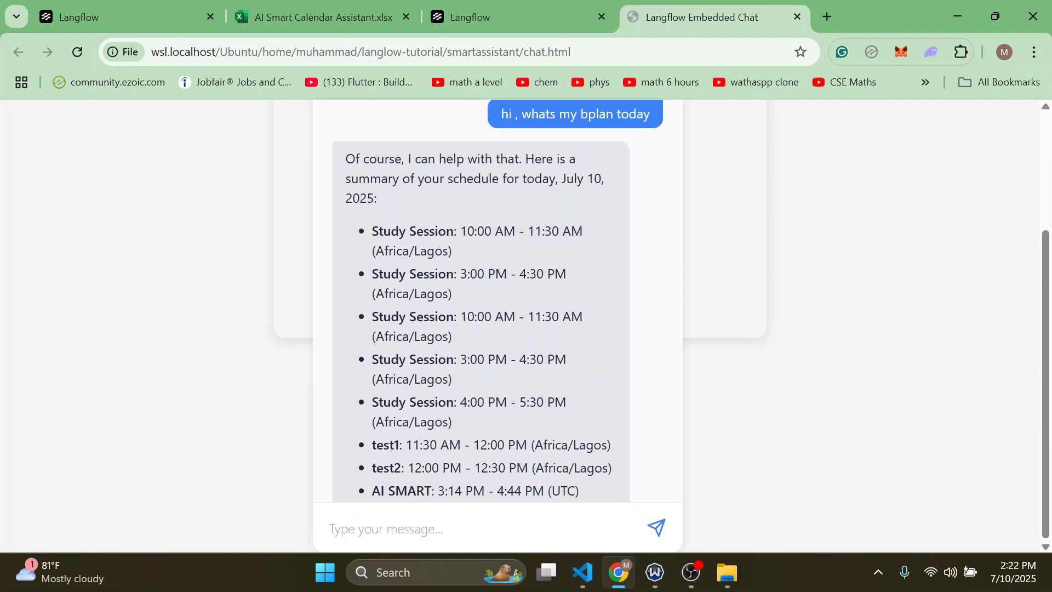
{"action": "left_click", "coordinate": [799, 17]}
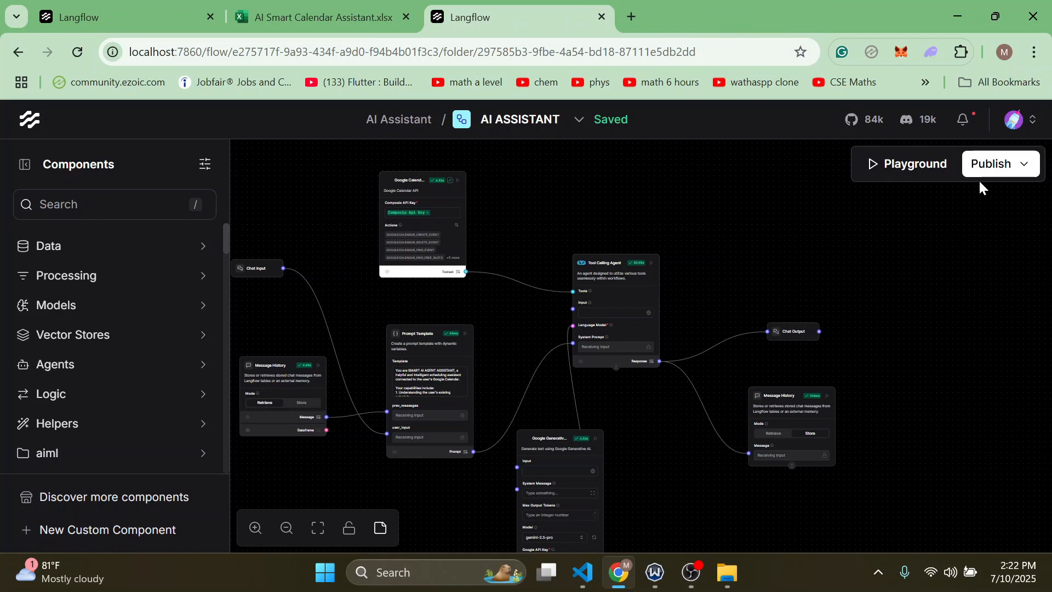
Enable the Shareable Playground among the AI ASSISTANT flow's publishing options and open the shared page.
{"action": "left_click", "coordinate": [1022, 171]}
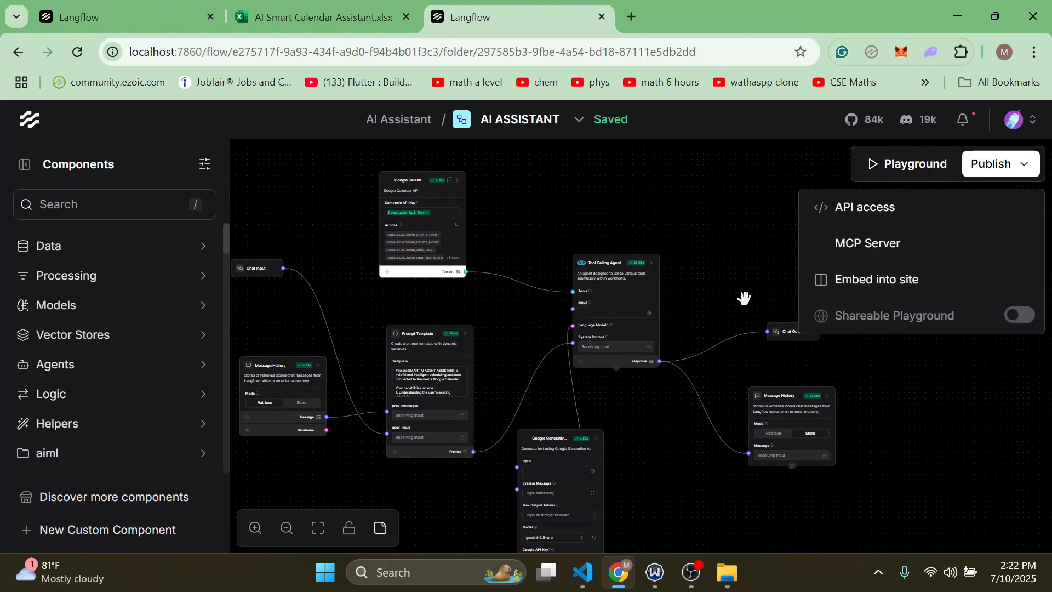
{"action": "left_click", "coordinate": [1020, 317]}
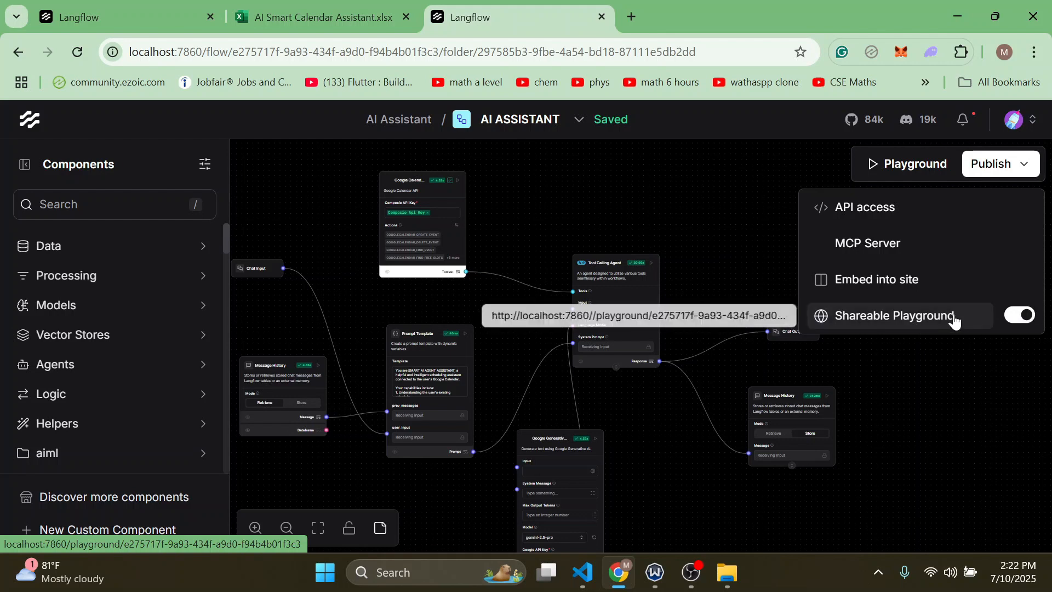
{"action": "left_click", "coordinate": [927, 318]}
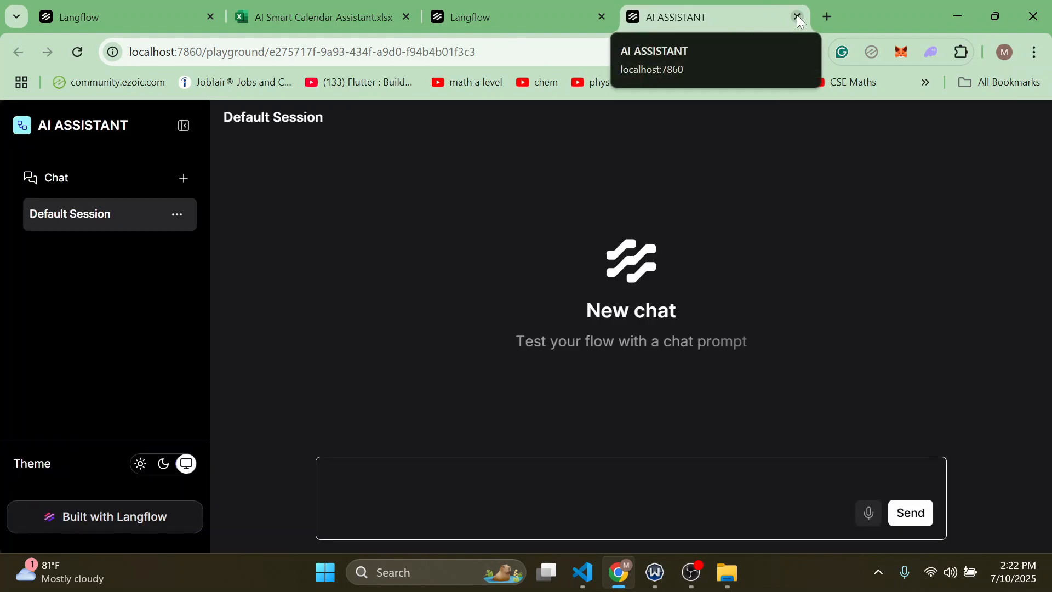
Send the message "hi , how are you doing?" in the shared playground's default session.
{"action": "type", "text": "hi , how are"}
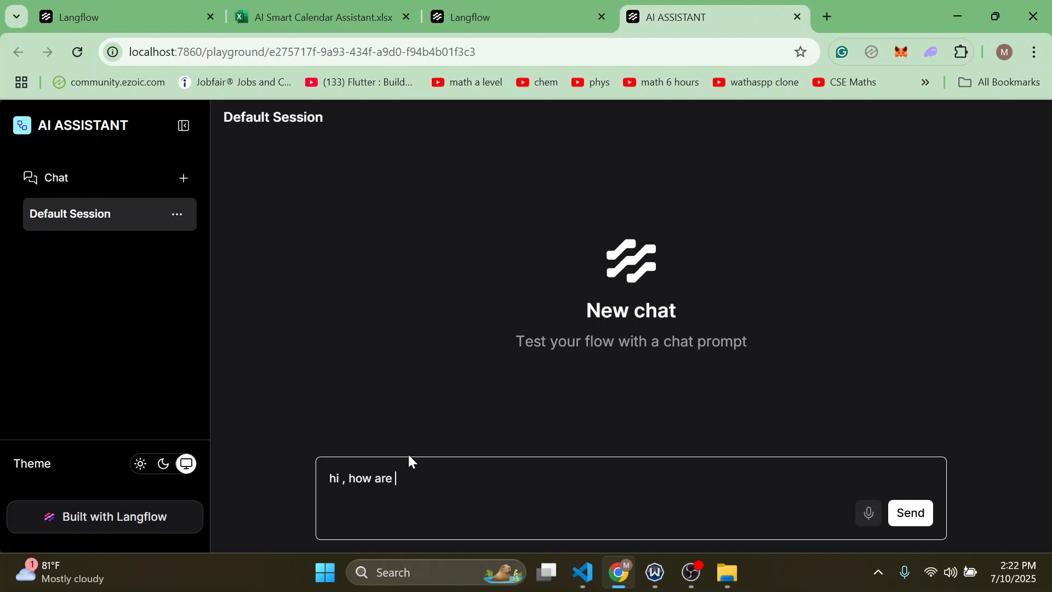
{"action": "type", "text": " you doing"}
{"action": "key", "text": "Return"}
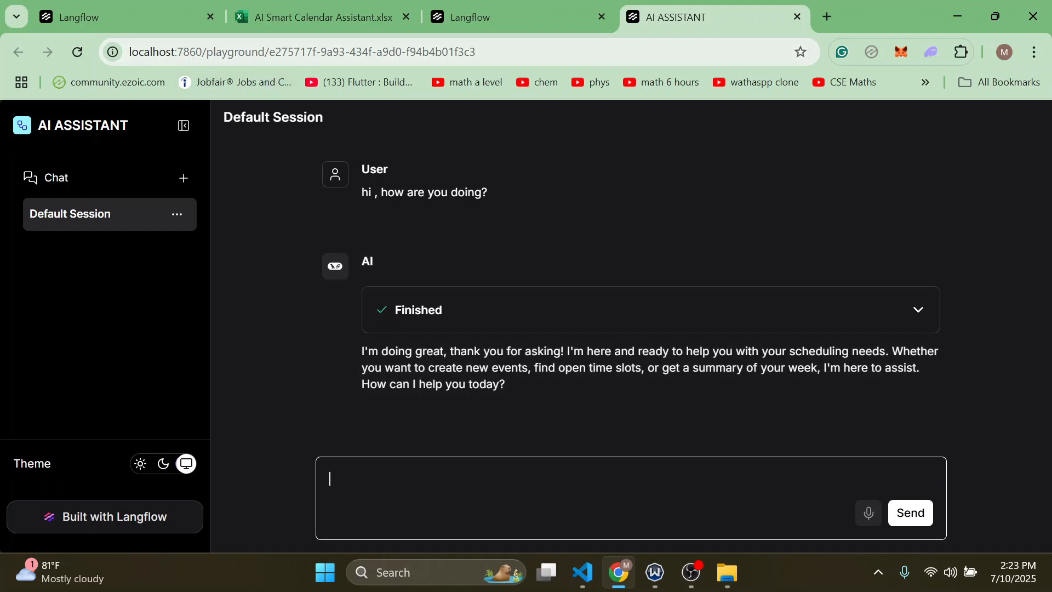
Examine the localhost part of the shared playground's address, recheck the flow's Shareable Playground option, and return to the shared page.
{"action": "left_click", "coordinate": [159, 51]}
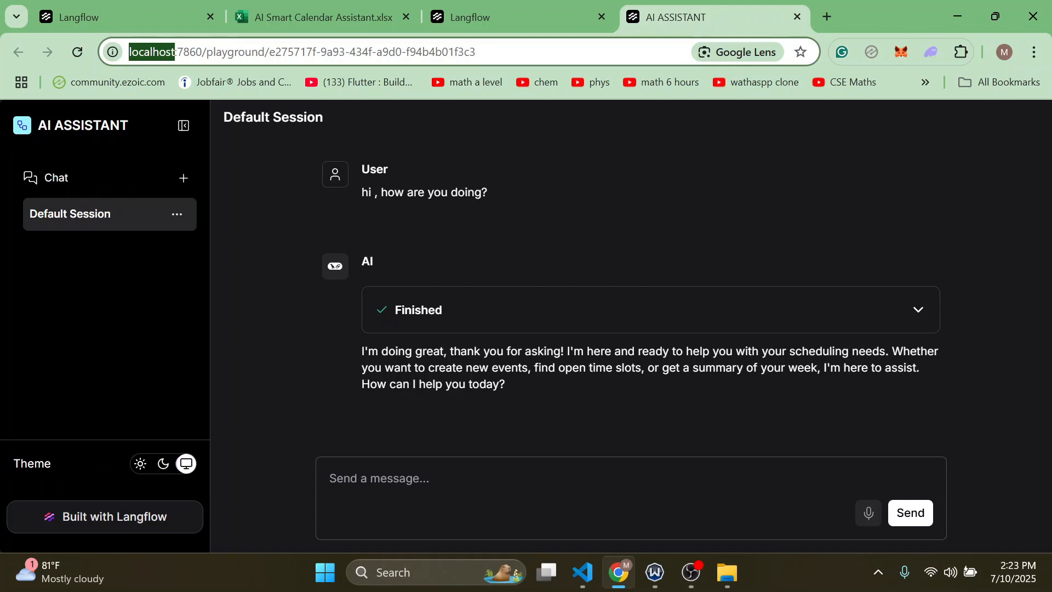
{"action": "left_click", "coordinate": [159, 51]}
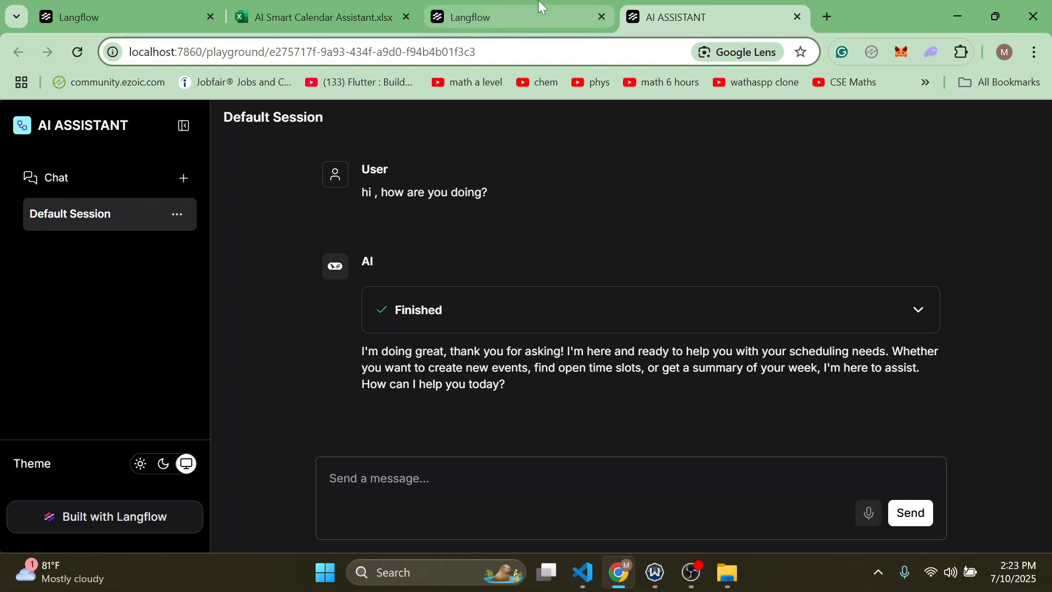
{"action": "left_click", "coordinate": [471, 17]}
{"action": "left_click", "coordinate": [989, 167]}
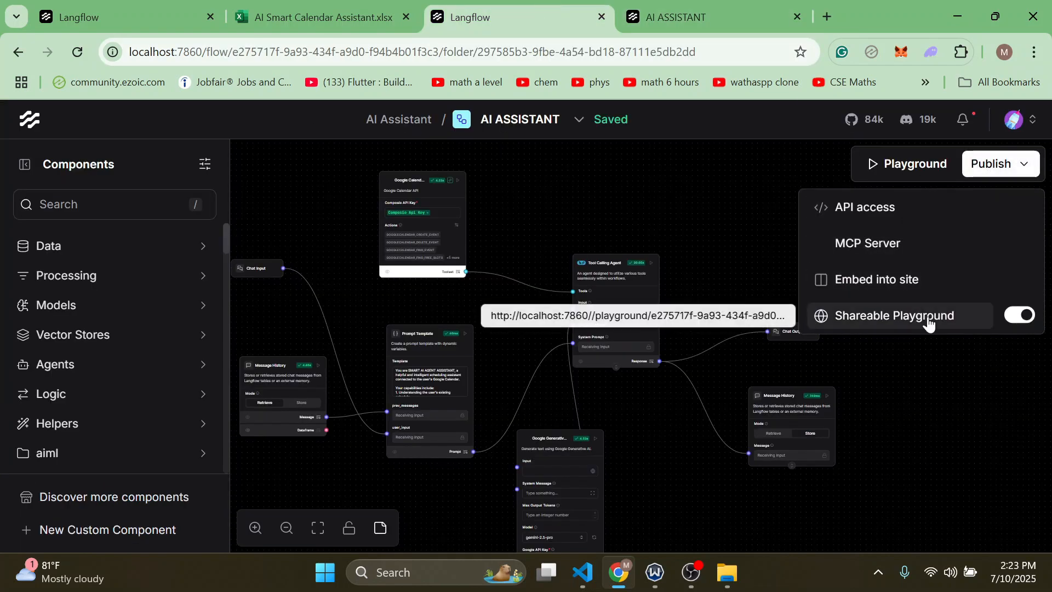
{"action": "left_click", "coordinate": [682, 4]}
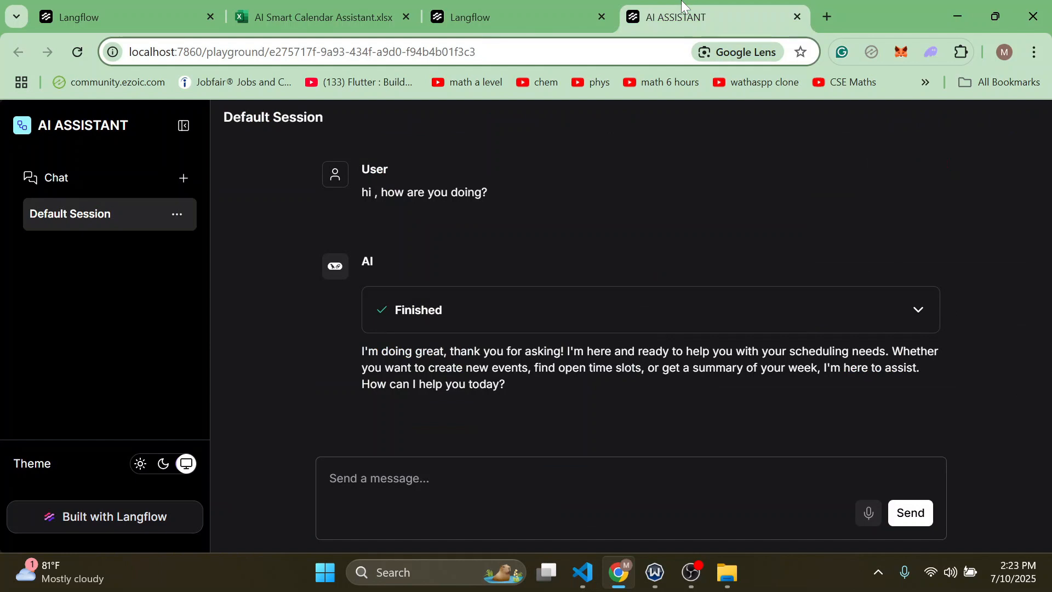
Send the message "whats my plan today?" in the shared playground's default session.
{"action": "left_click", "coordinate": [438, 482]}
{"action": "type", "text": "wh"}
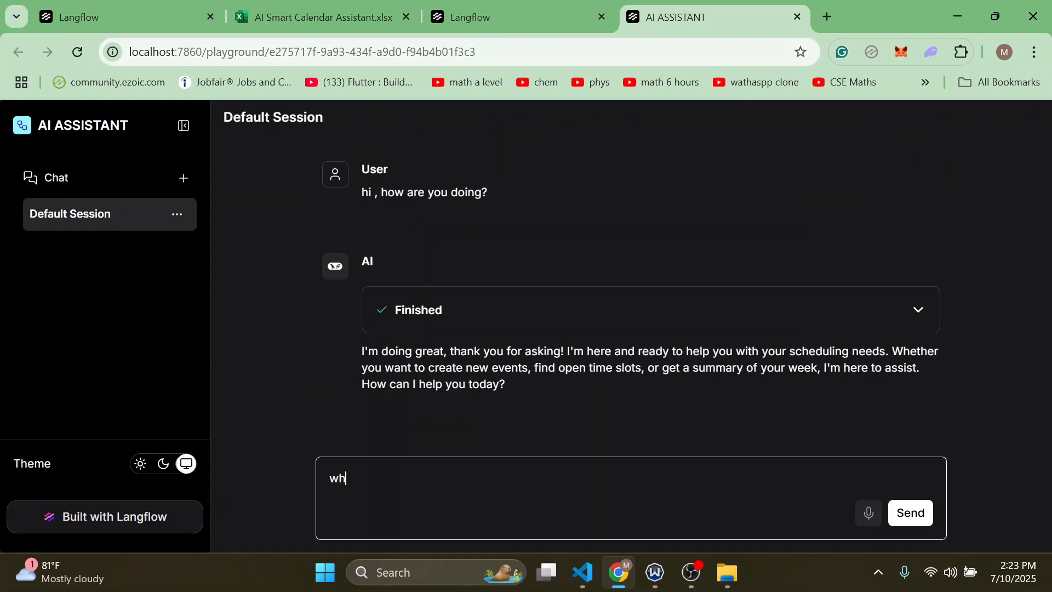
{"action": "type", "text": "ats my plan today"}
{"action": "key", "text": "Return"}
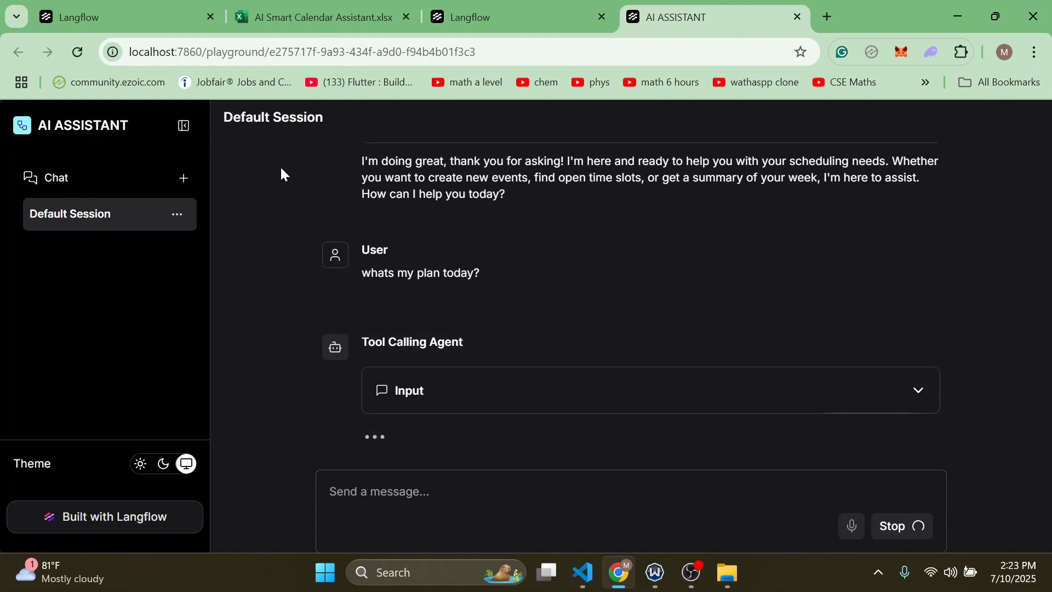
Examine the playground segment and the flow identifier in the shared page's address by highlighting each part.
{"action": "left_click", "coordinate": [235, 52]}
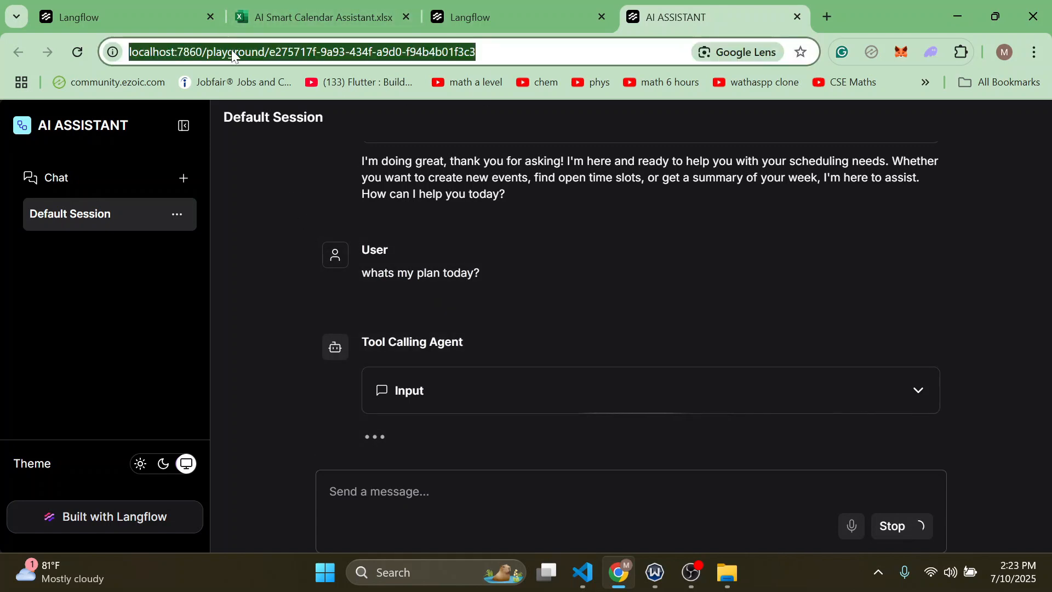
{"action": "double_click", "coordinate": [235, 52]}
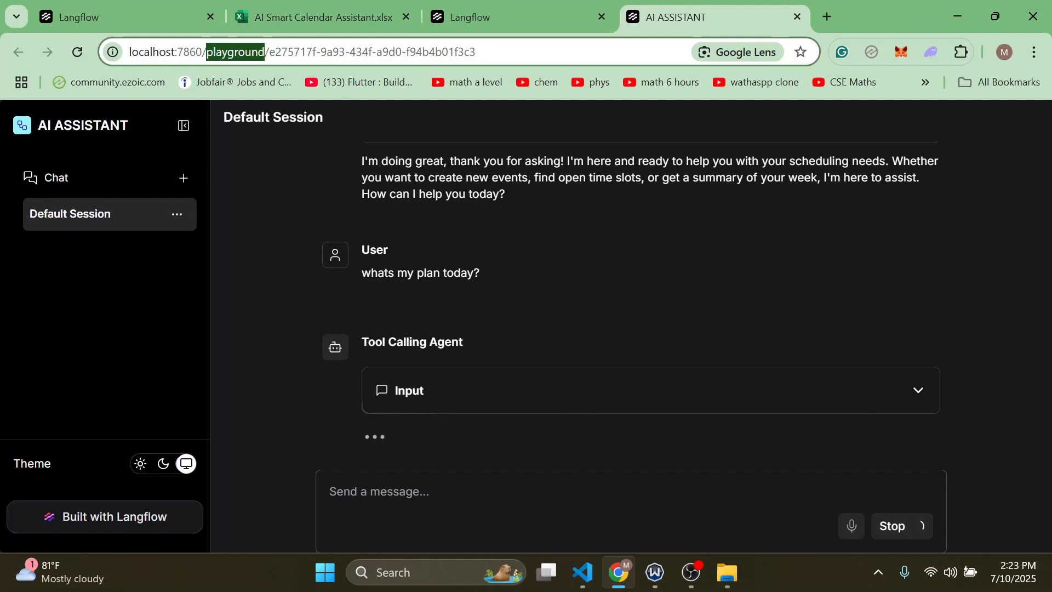
{"action": "double_click", "coordinate": [362, 51]}
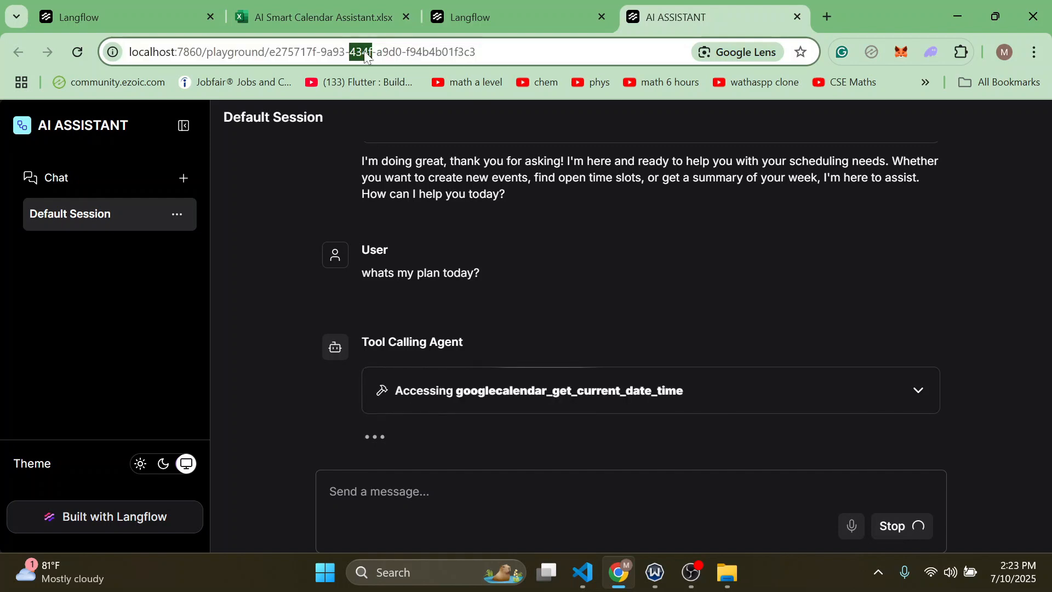
{"action": "left_click", "coordinate": [365, 52]}
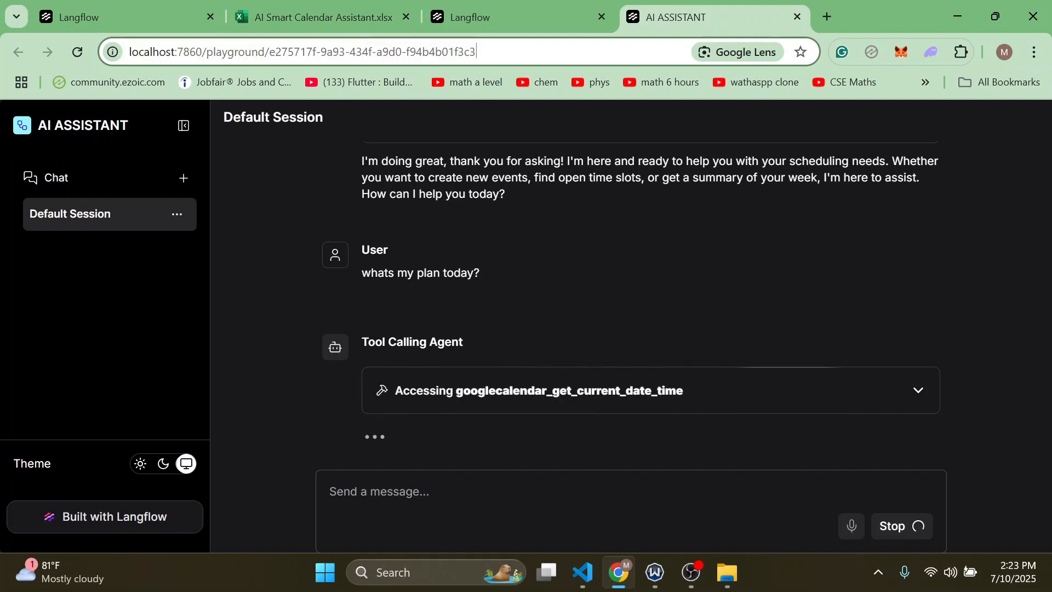
{"action": "left_click_drag", "start_coordinate": [476, 51], "coordinate": [269, 52]}
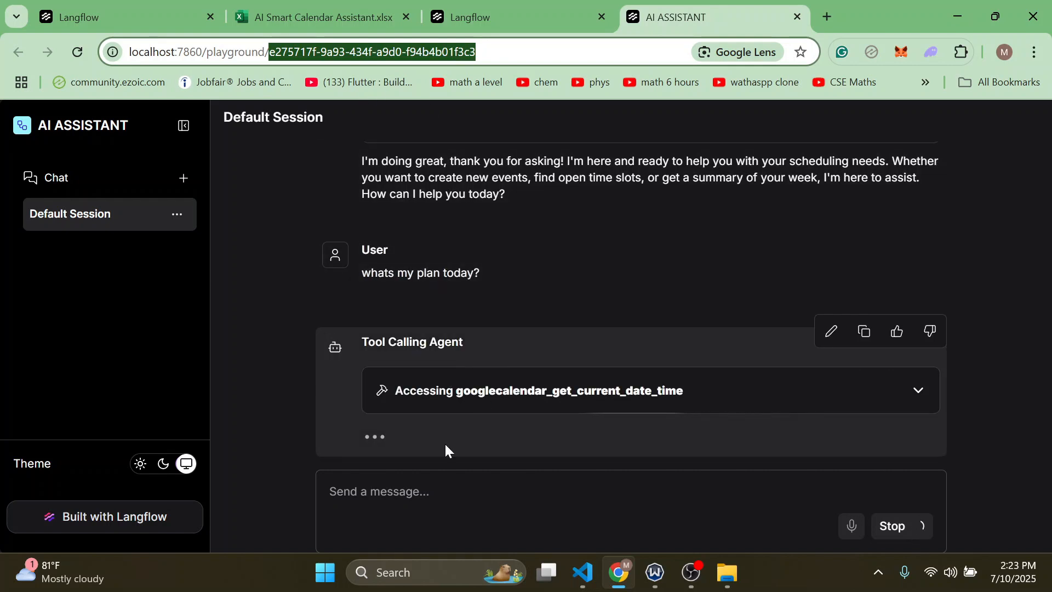
Answer the assistant's follow-up question with "the rest of today.." in the same session.
{"action": "left_click", "coordinate": [415, 493]}
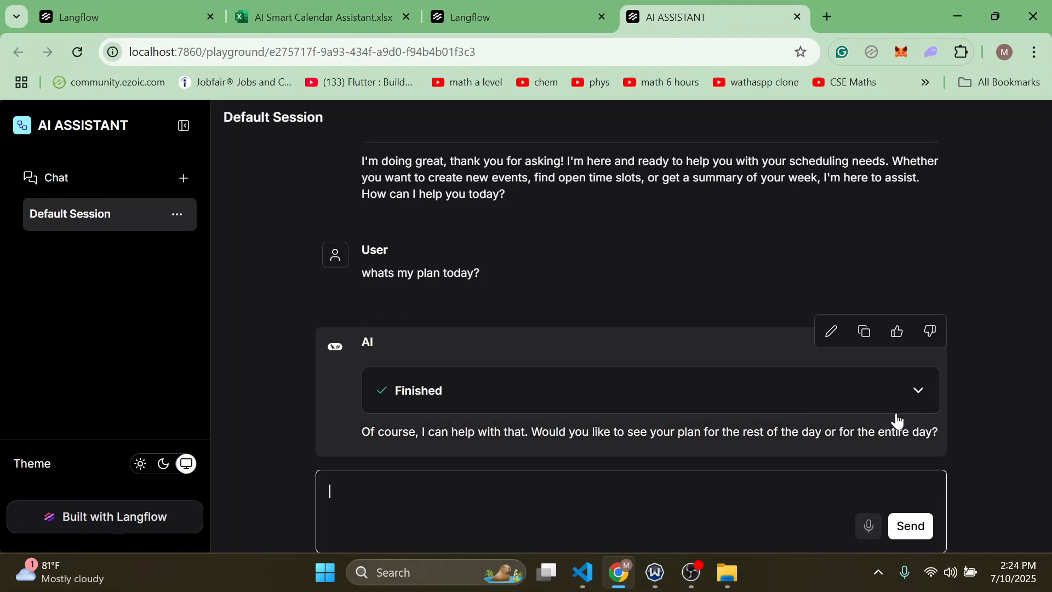
{"action": "type", "text": "t"}
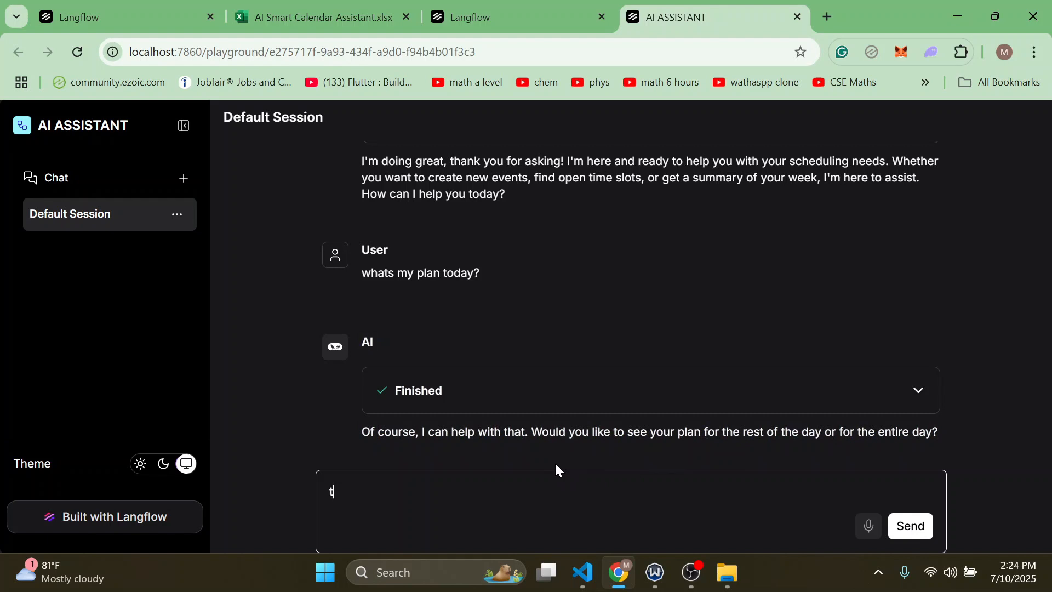
{"action": "type", "text": "he rest of today"}
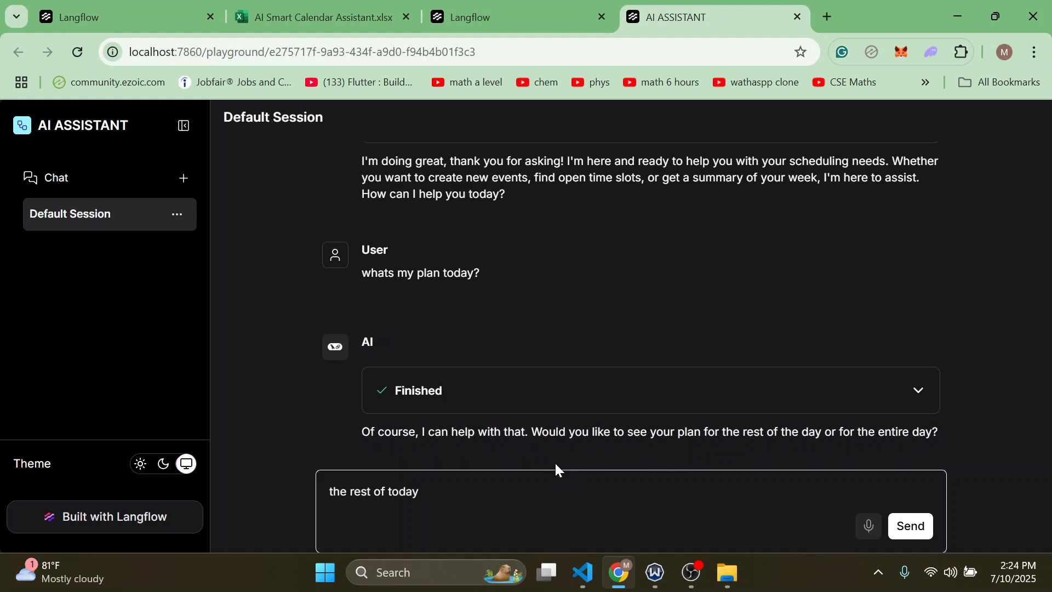
{"action": "type", "text": ".."}
{"action": "key", "text": "Return"}
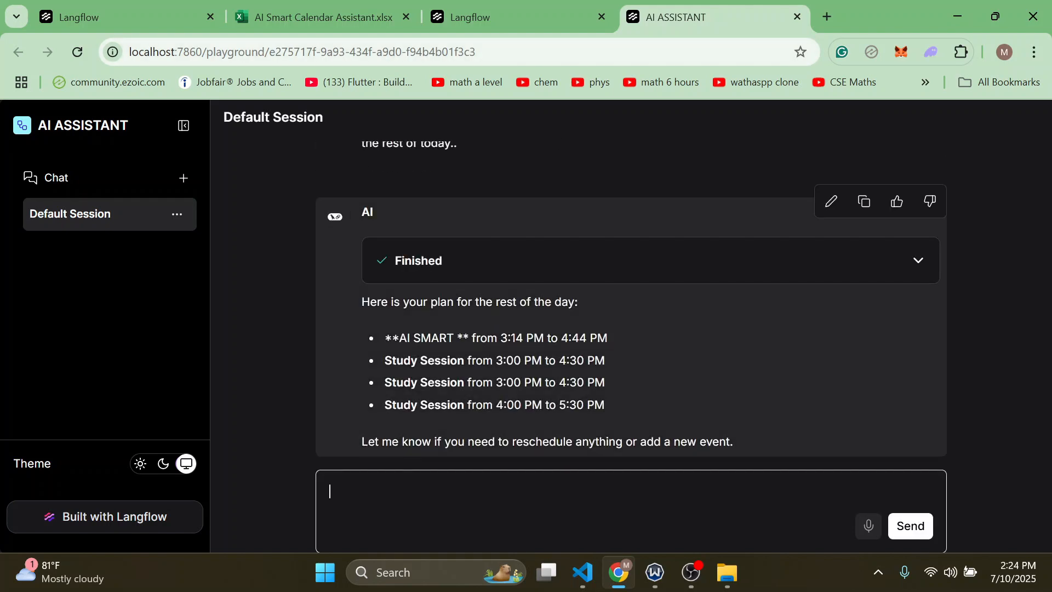
{"action": "left_click", "coordinate": [678, 568]}
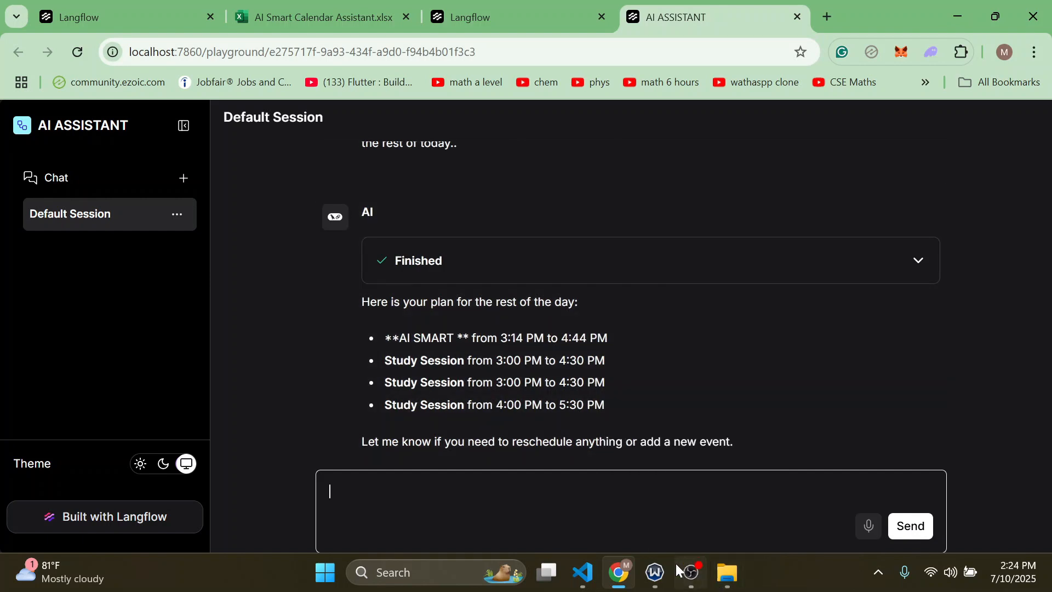